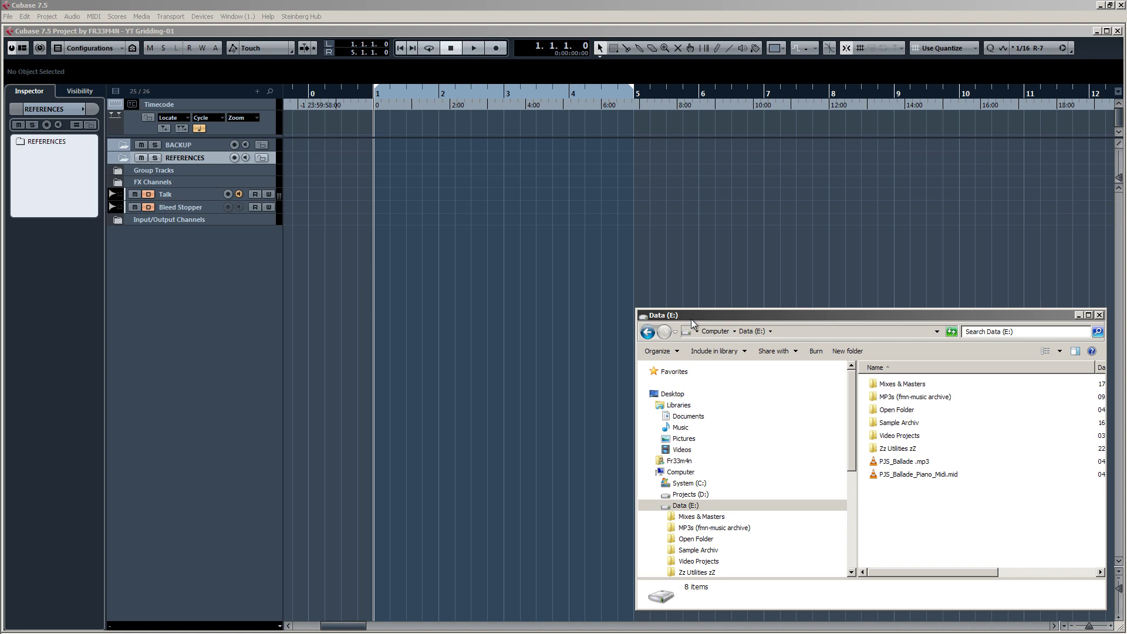
pyautogui.click(933, 499)
pyautogui.click(900, 461)
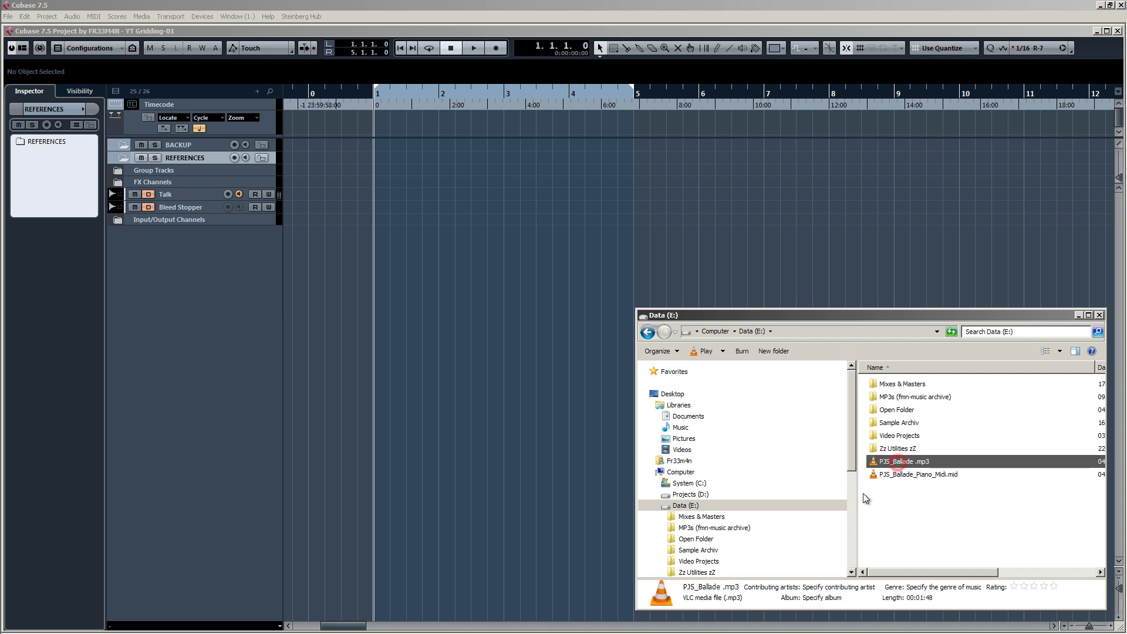
pyautogui.click(910, 473)
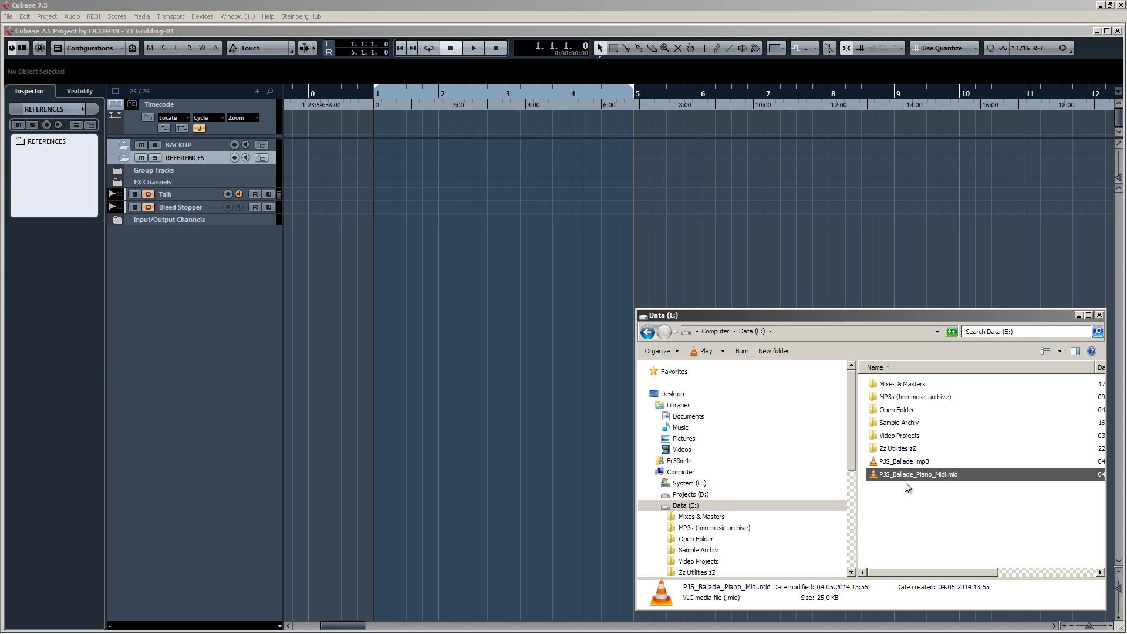
pyautogui.moveTo(943, 504); pyautogui.dragTo(896, 468)
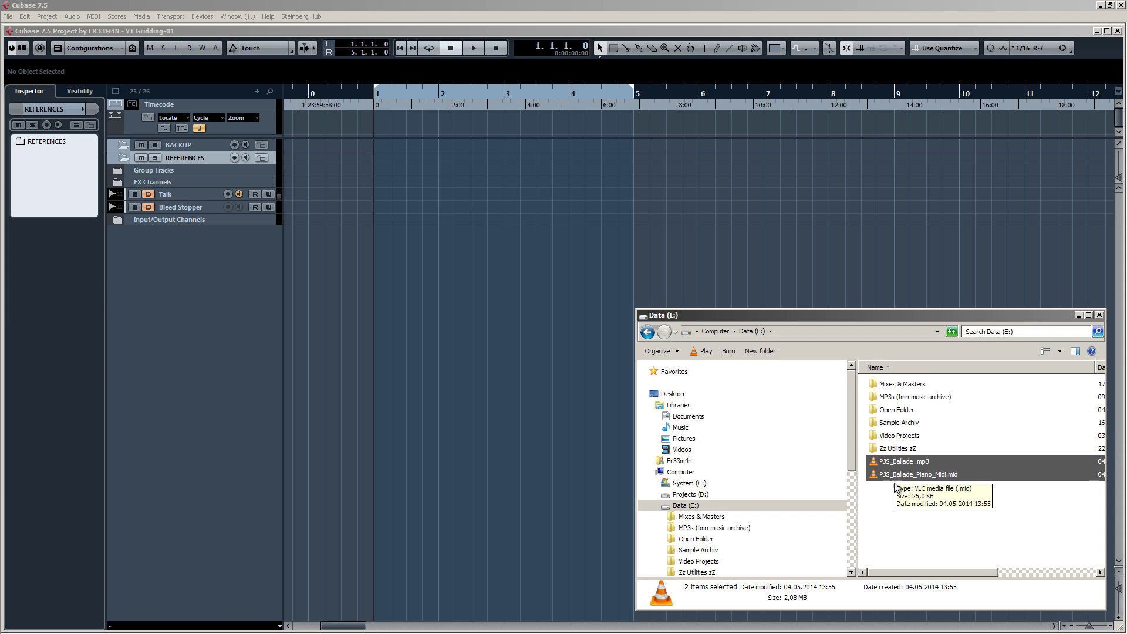
pyautogui.click(901, 491)
pyautogui.moveTo(930, 496); pyautogui.dragTo(903, 465)
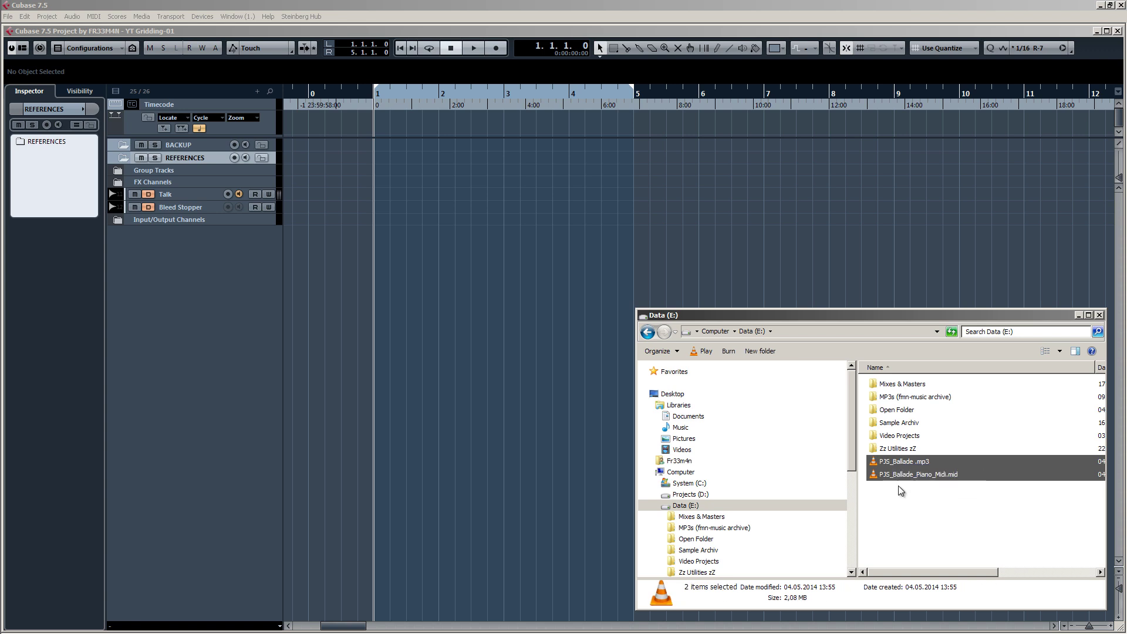
pyautogui.click(901, 491)
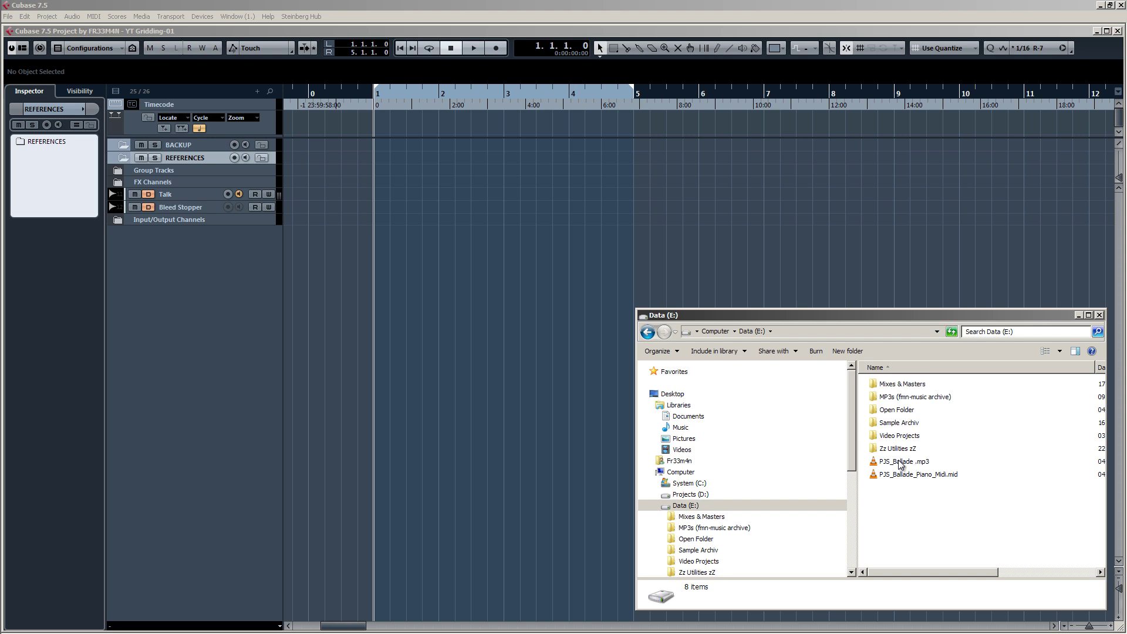
# Import PJS_Ballade .mp3 as a new audio track starting at bar 1 and move the track into the REFERENCES folder.
pyautogui.moveTo(899, 461); pyautogui.dragTo(373, 237)
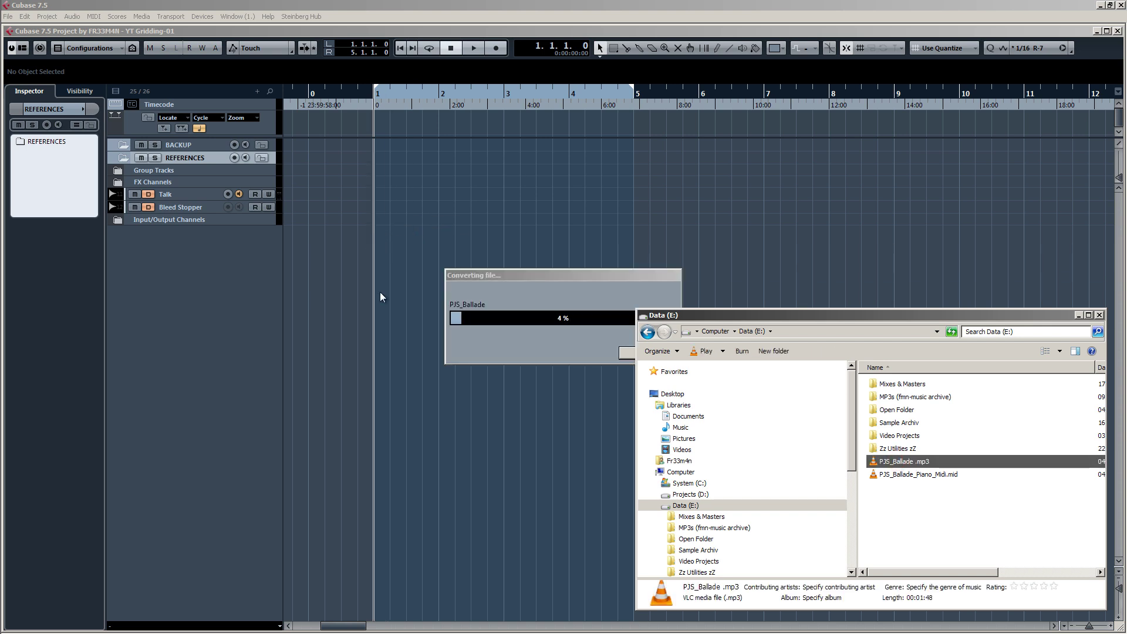
pyautogui.click(381, 369)
pyautogui.press('g')
pyautogui.press('g')
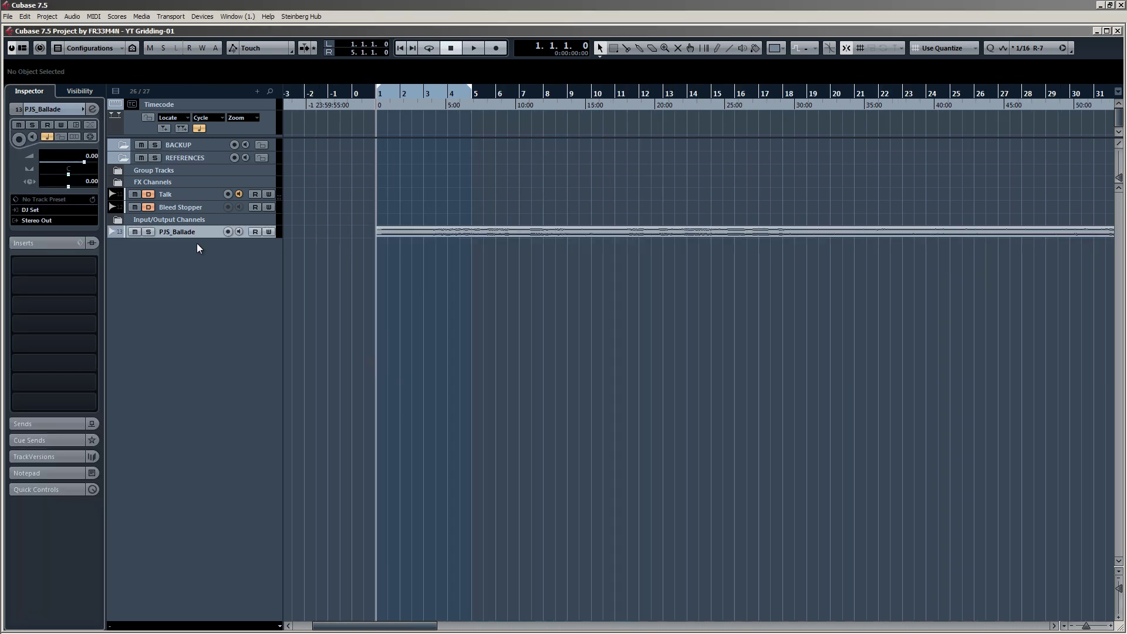
pyautogui.moveTo(189, 237); pyautogui.dragTo(201, 159)
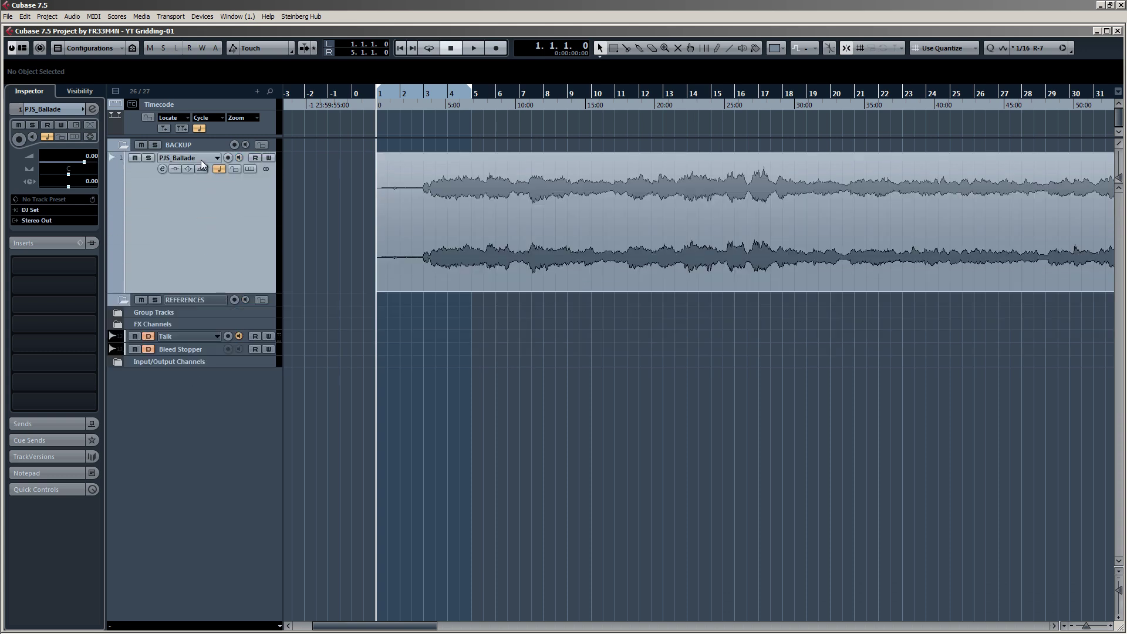
pyautogui.moveTo(192, 202); pyautogui.dragTo(192, 297)
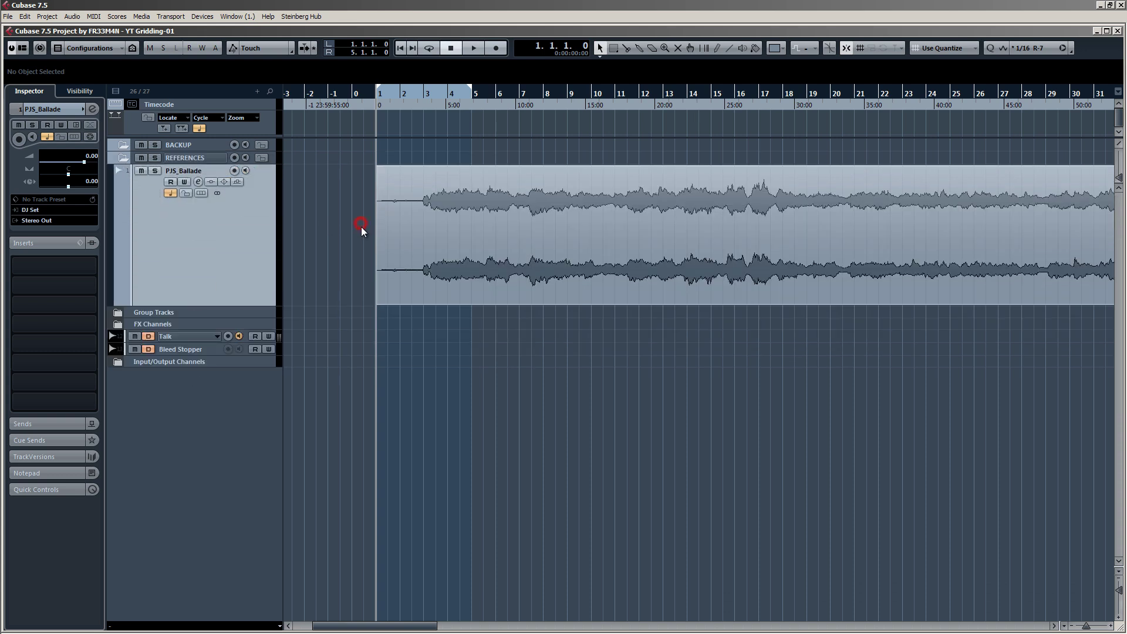
# Import PJS_Ballade_Piano_Midi.mid from the Data (E:) drive into the project as MIDI tracks starting at bar 1.
pyautogui.hotkey('alt', 'Tab')
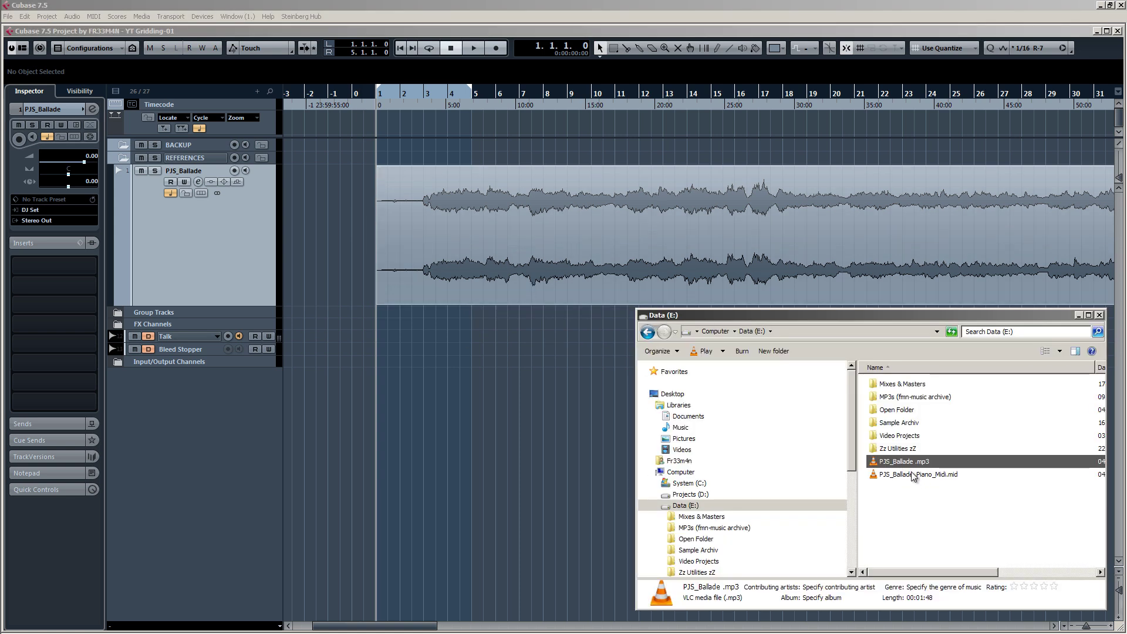
pyautogui.moveTo(914, 476); pyautogui.dragTo(375, 378)
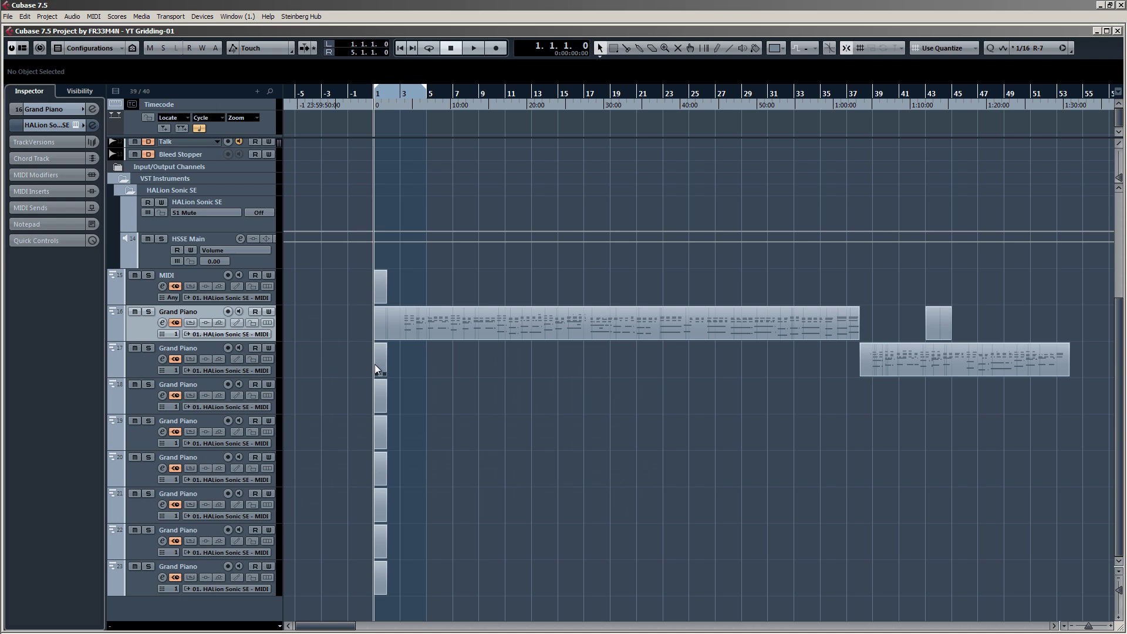
pyautogui.moveTo(361, 280); pyautogui.dragTo(372, 584)
pyautogui.click(355, 294)
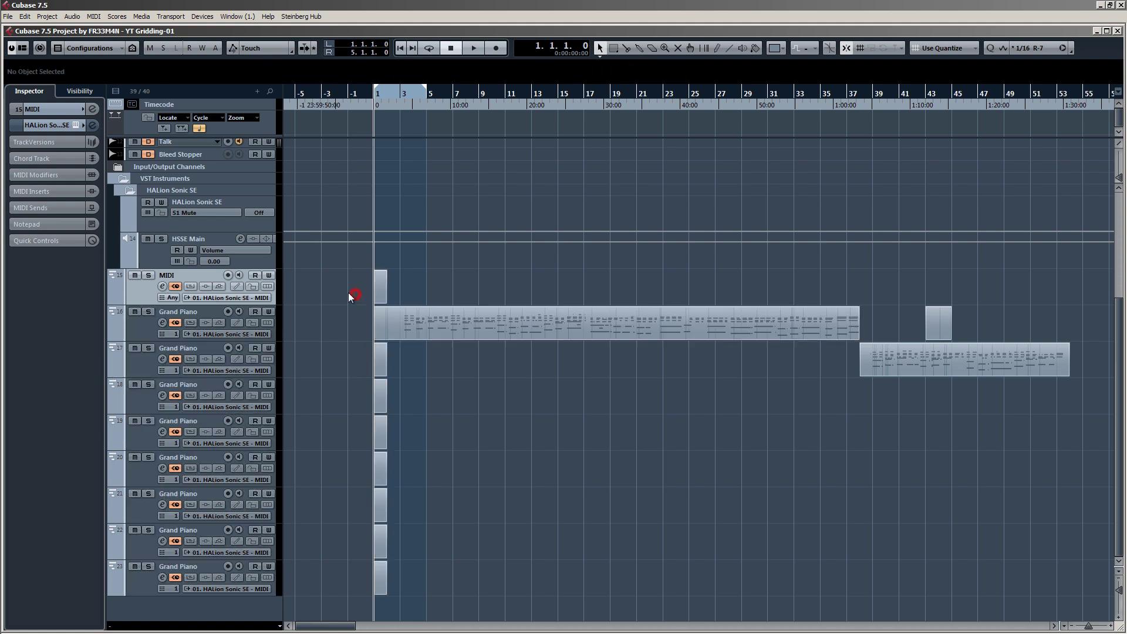
pyautogui.scroll(1, 343, 294)
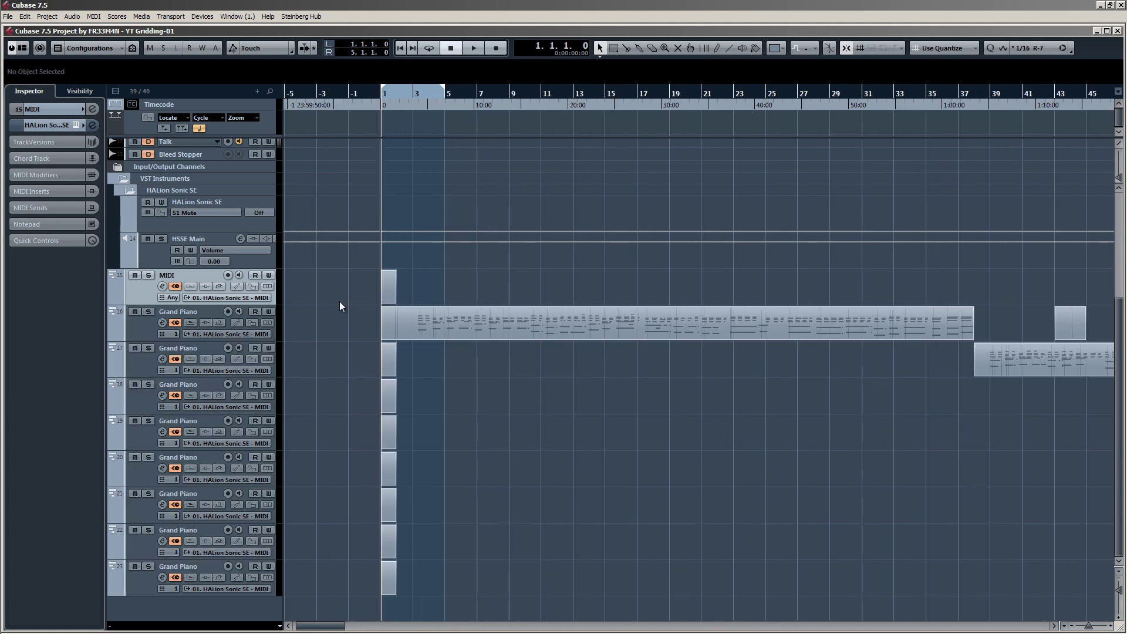
pyautogui.scroll(-1, 339, 301)
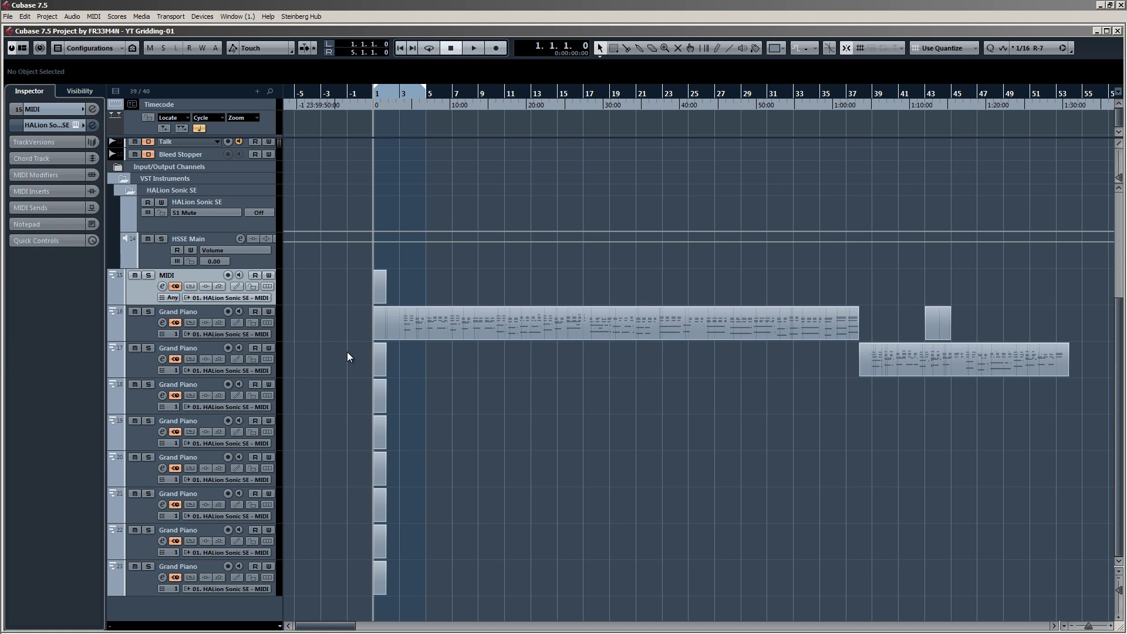
# Place the project cursor just before bar 1 and briefly play the start of the imported piano MIDI.
pyautogui.click(431, 320)
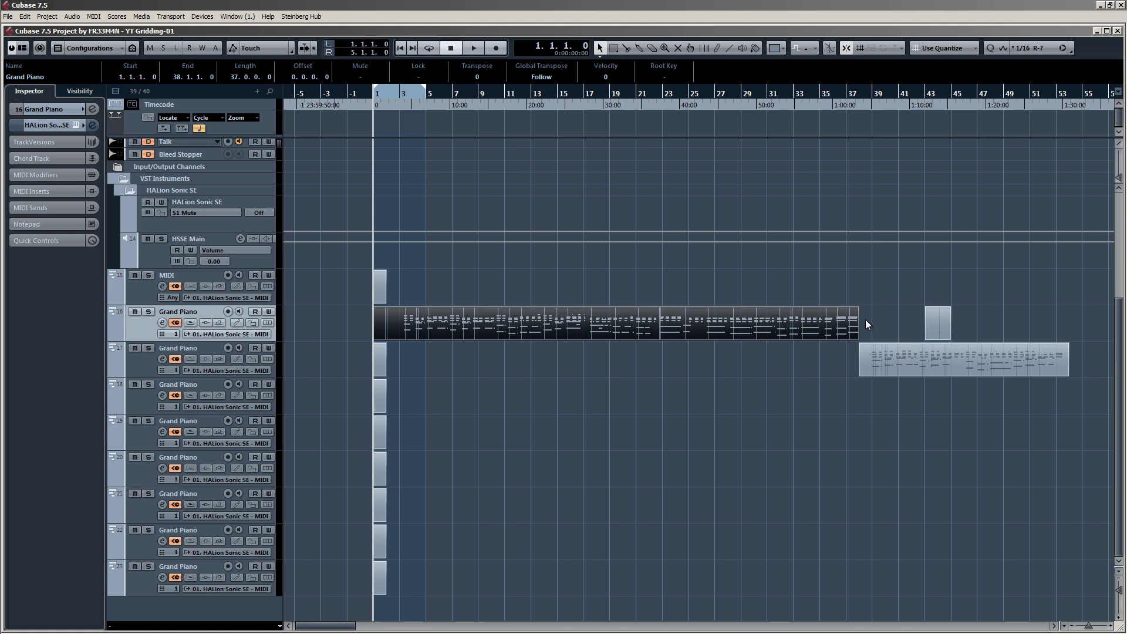
pyautogui.click(456, 104)
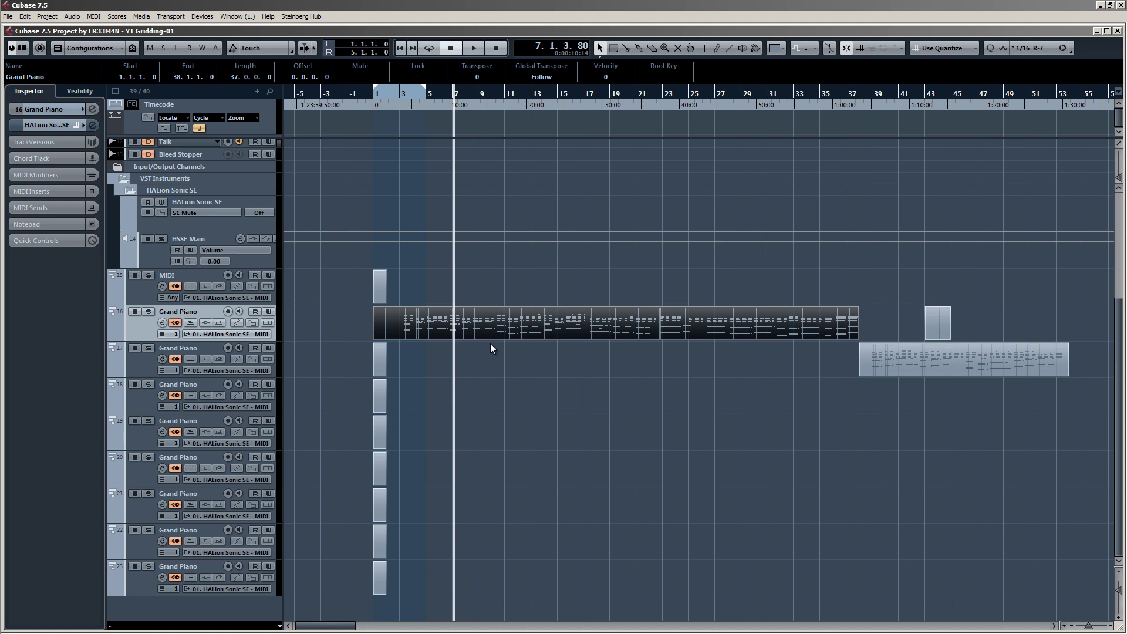
pyautogui.click(368, 93)
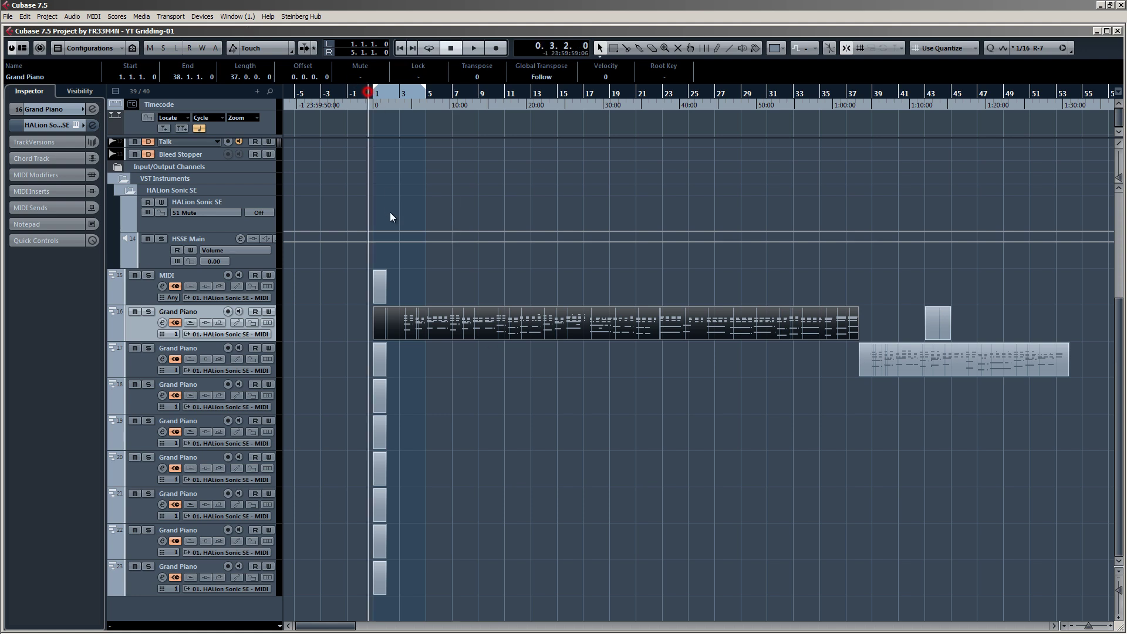
pyautogui.press('space')
pyautogui.press('space')
# Delete the short parts at bar 1 on the MIDI track and on the Grand Piano tracks below the first one.
pyautogui.click(380, 320)
pyautogui.click(495, 362)
pyautogui.press('h')
pyautogui.press('h')
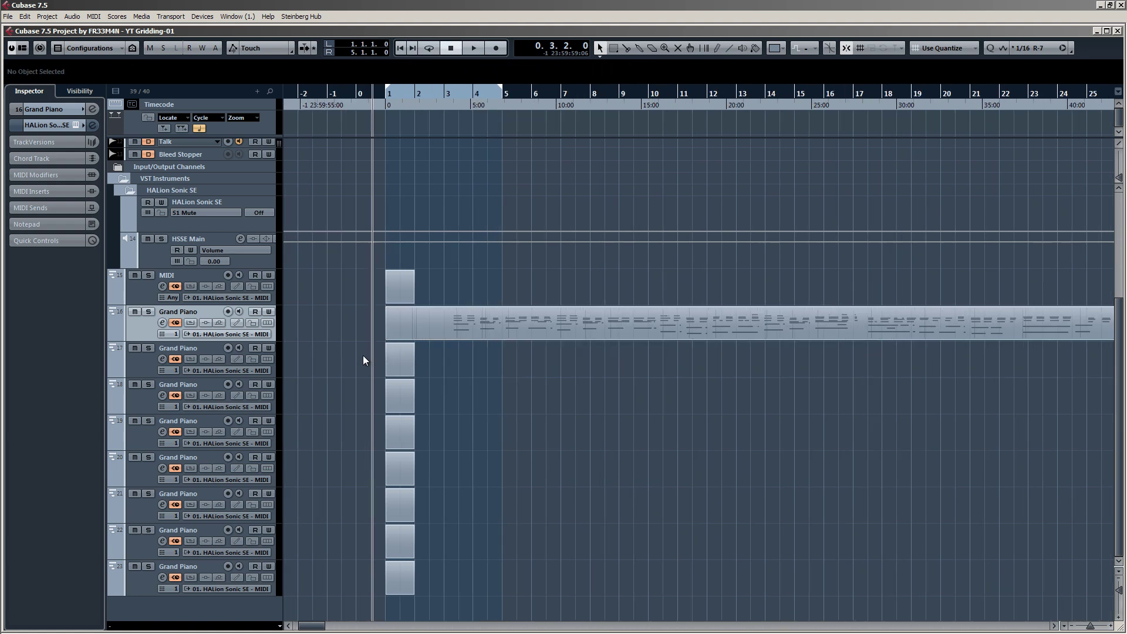
pyautogui.click(374, 283)
pyautogui.moveTo(458, 602); pyautogui.dragTo(368, 361)
pyautogui.press('g')
pyautogui.press('g')
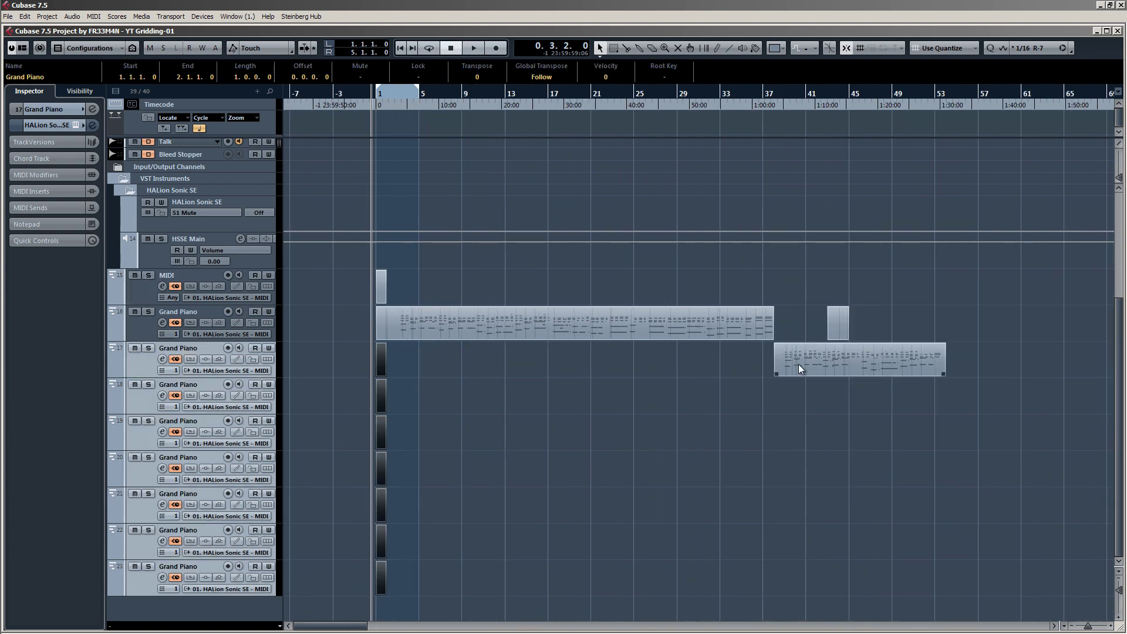
pyautogui.press('Delete')
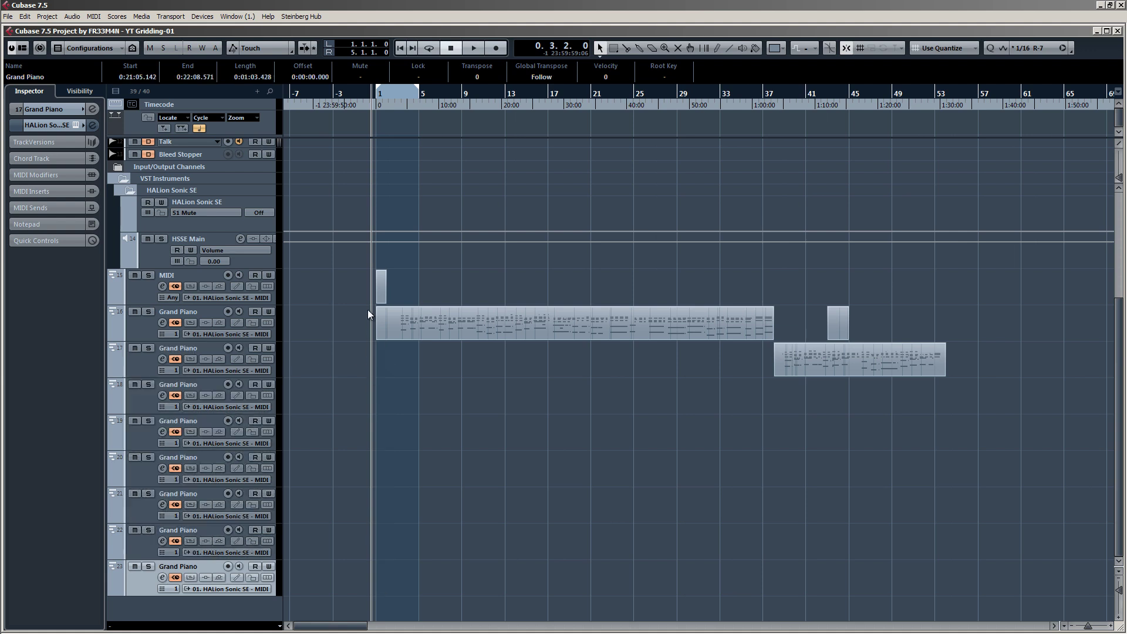
pyautogui.moveTo(362, 295); pyautogui.dragTo(405, 282)
pyautogui.press('Delete')
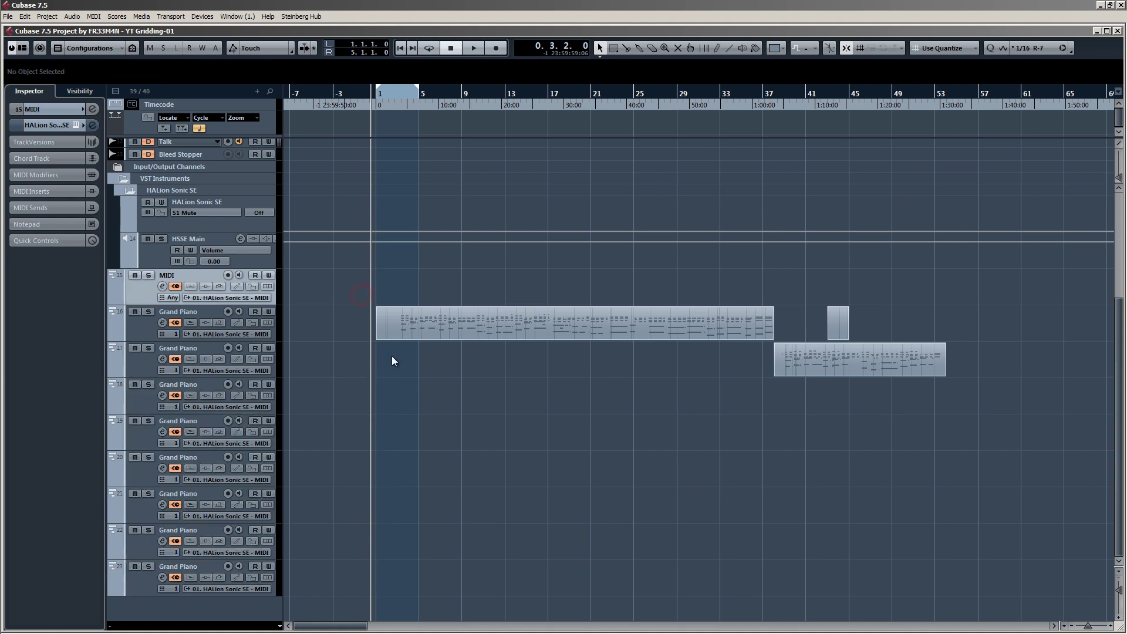
# Open the long part on the first Grand Piano track in the List Editor.
pyautogui.click(464, 334)
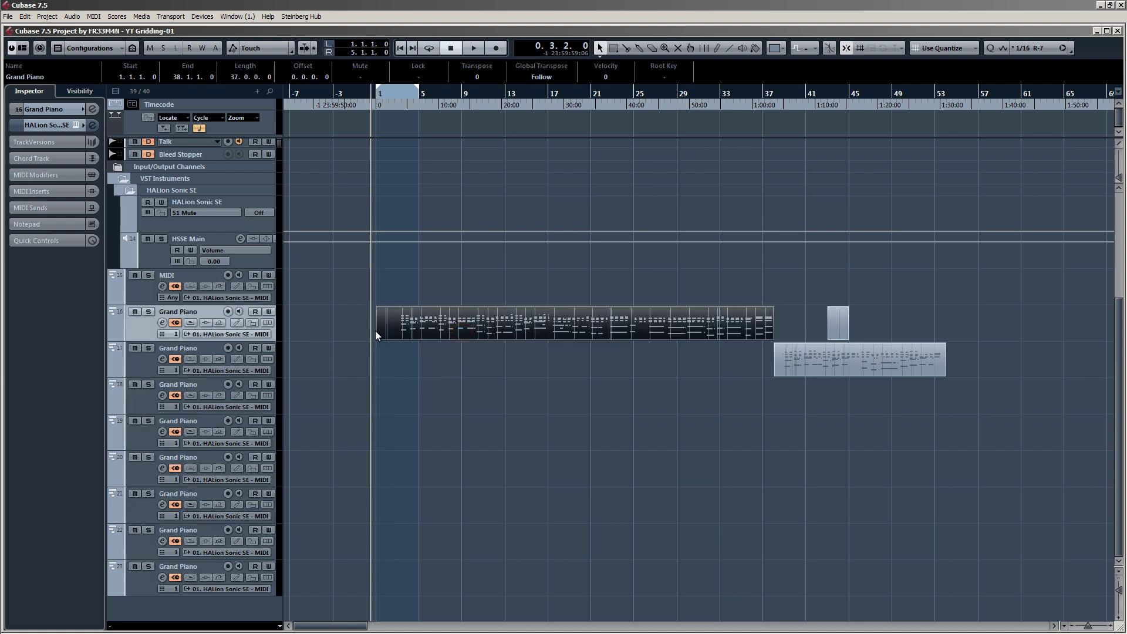
pyautogui.press('h')
pyautogui.press('h')
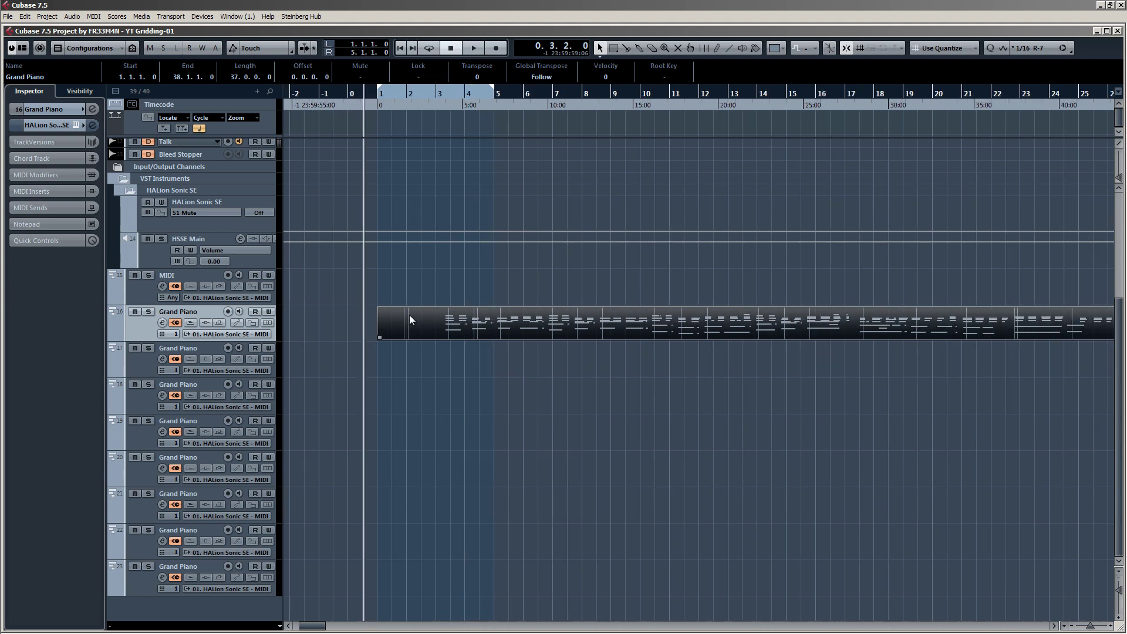
pyautogui.press('g')
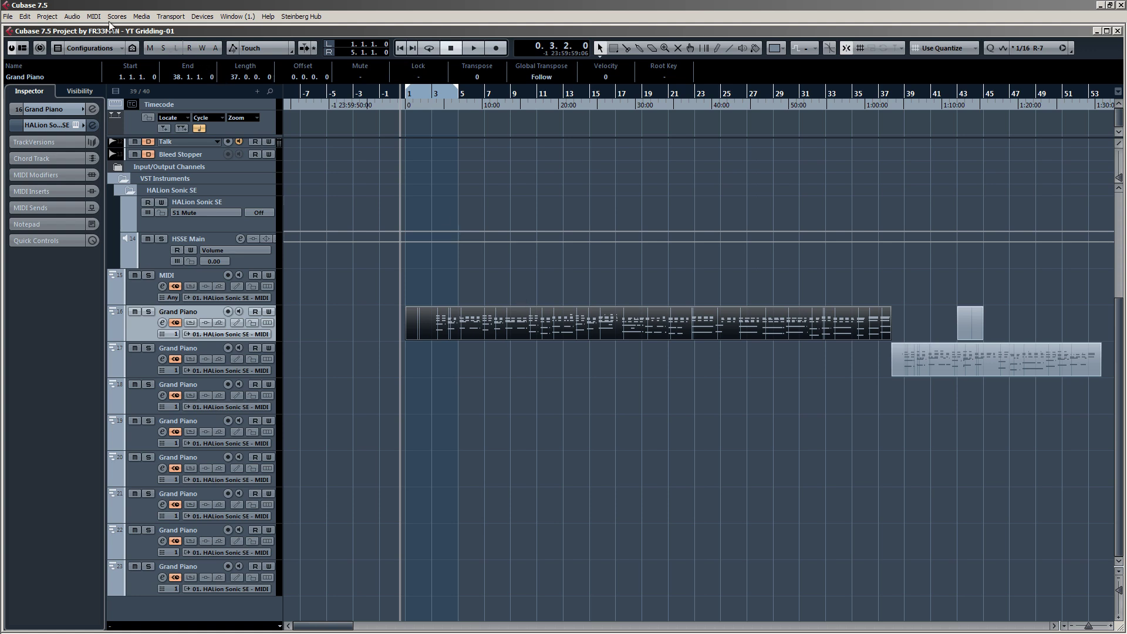
pyautogui.click(94, 16)
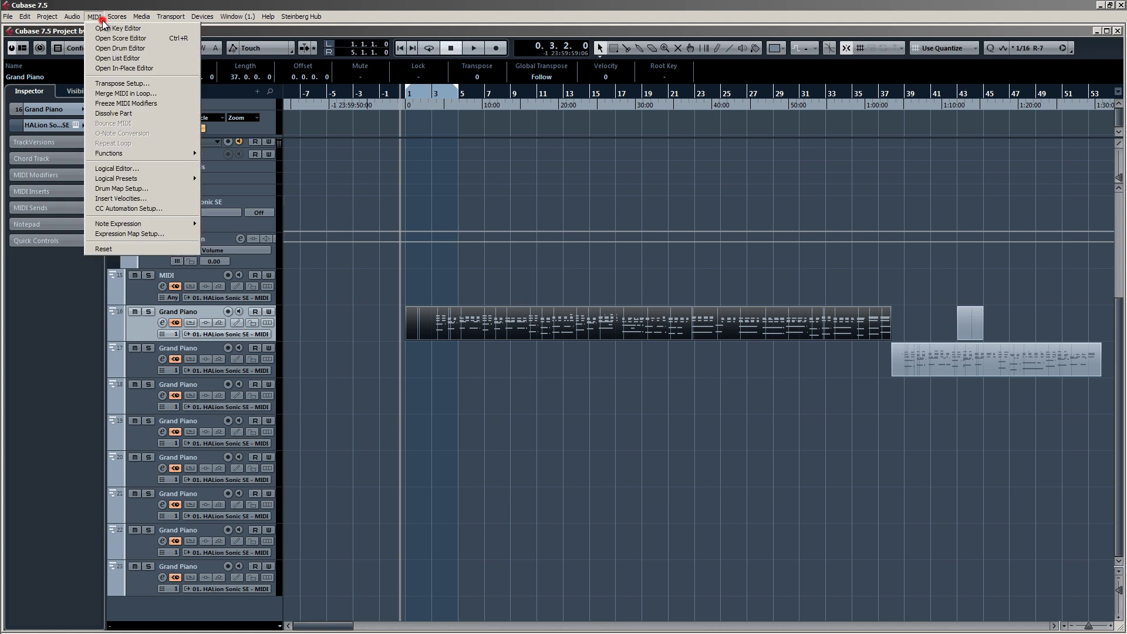
pyautogui.click(116, 58)
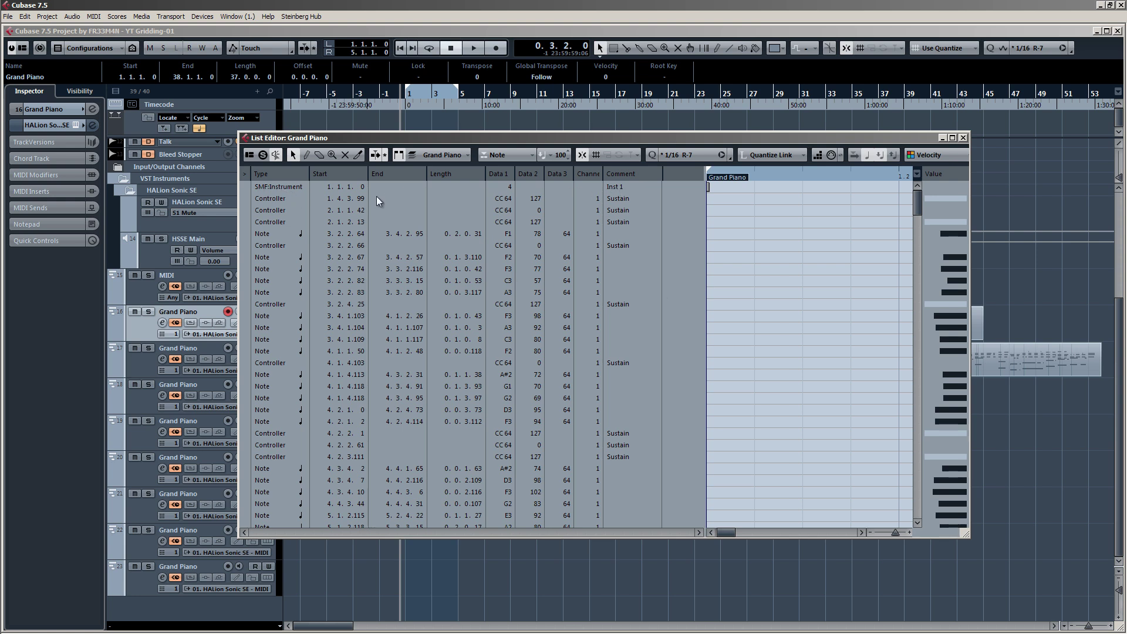
# Delete the SMF:Instrument event from the part's event list, check the remaining events and close the List Editor.
pyautogui.click(280, 187)
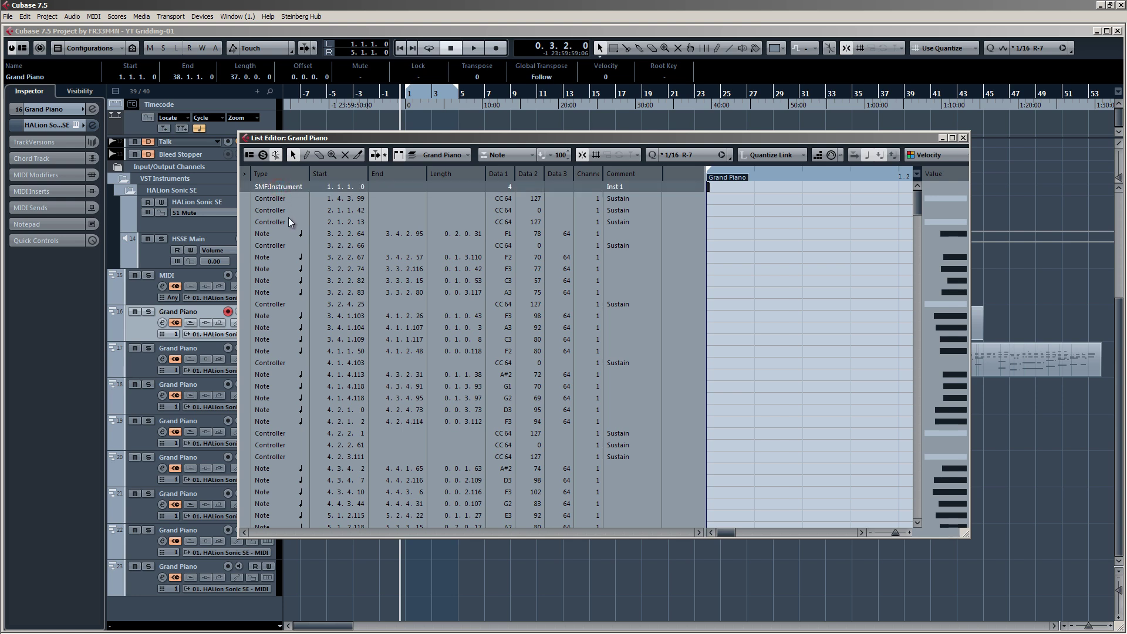
pyautogui.press('Delete')
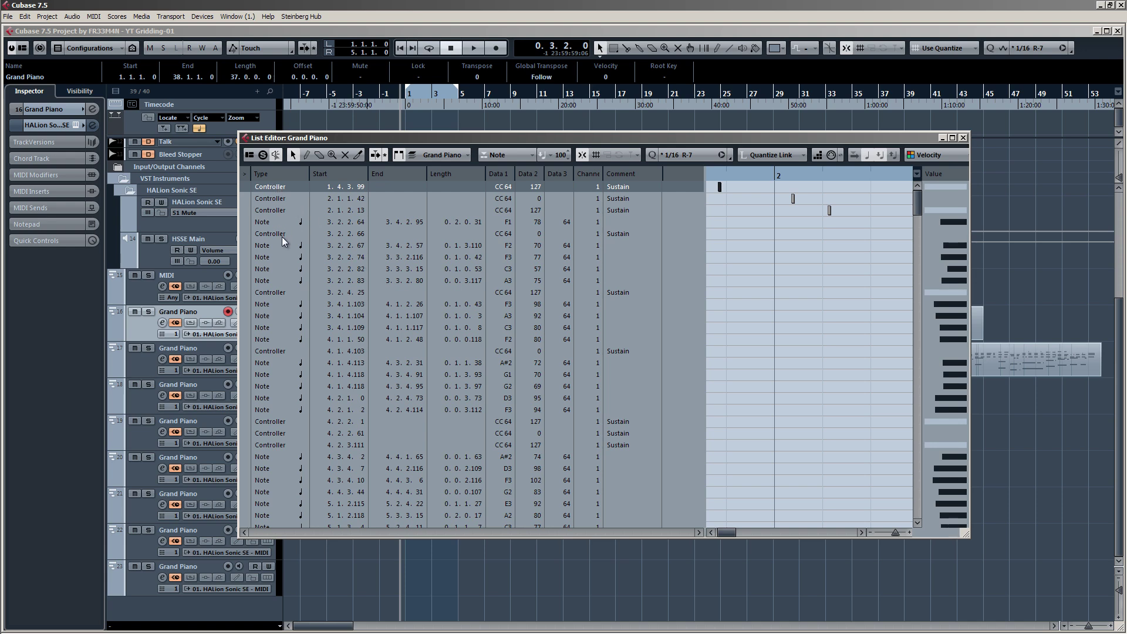
pyautogui.scroll(-15, 284, 313)
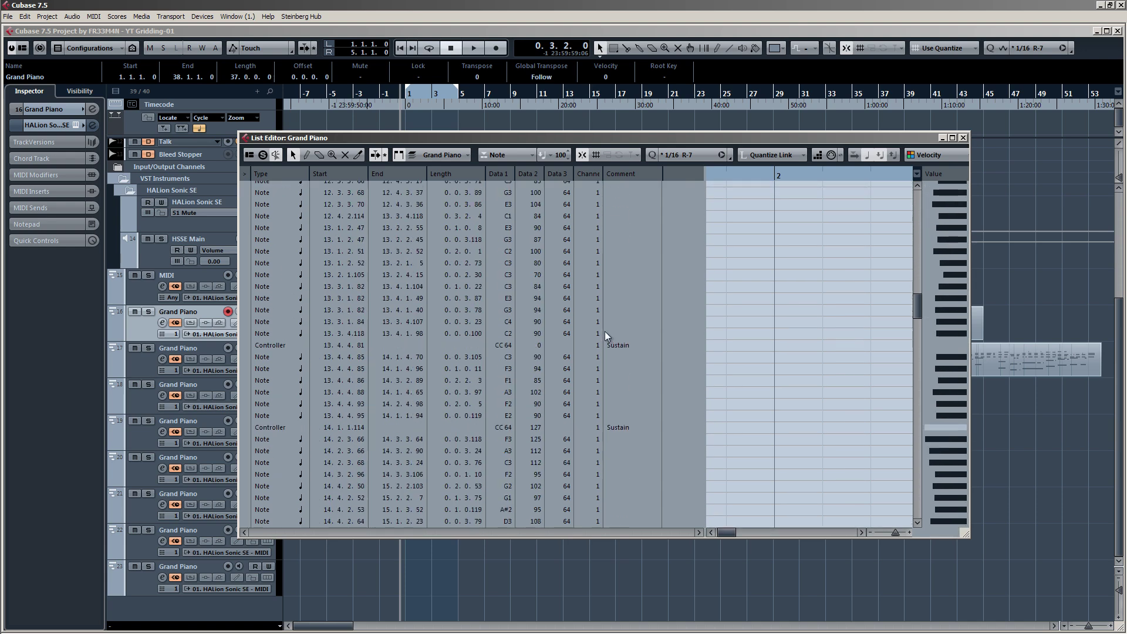
pyautogui.scroll(-8, 625, 318)
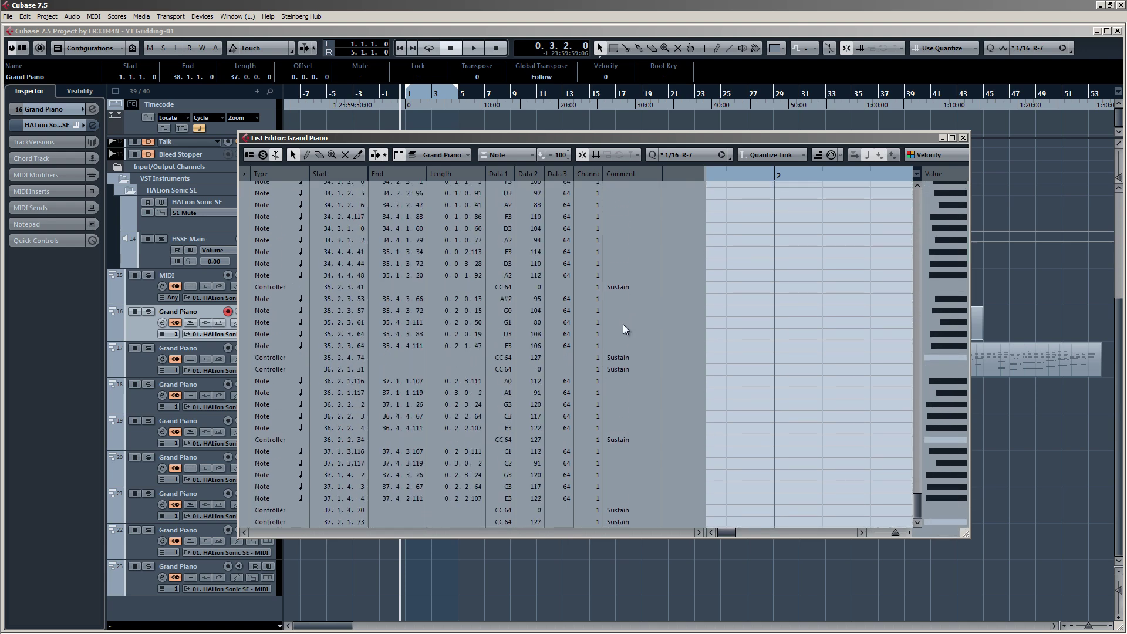
pyautogui.scroll(10, 622, 324)
pyautogui.scroll(10, 261, 276)
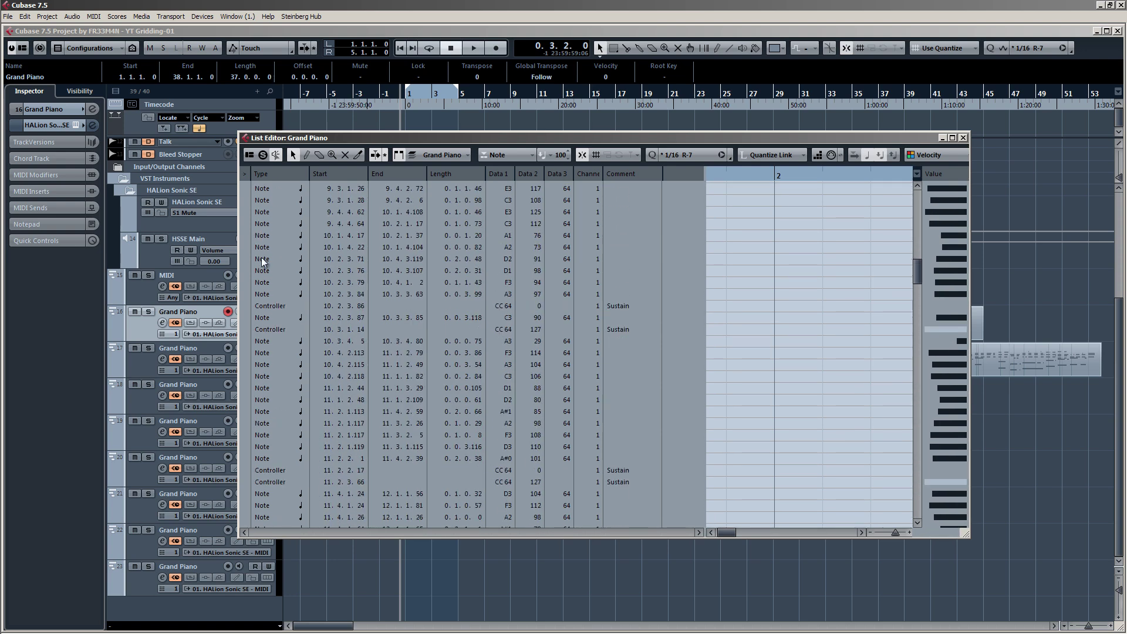
pyautogui.scroll(3, 263, 252)
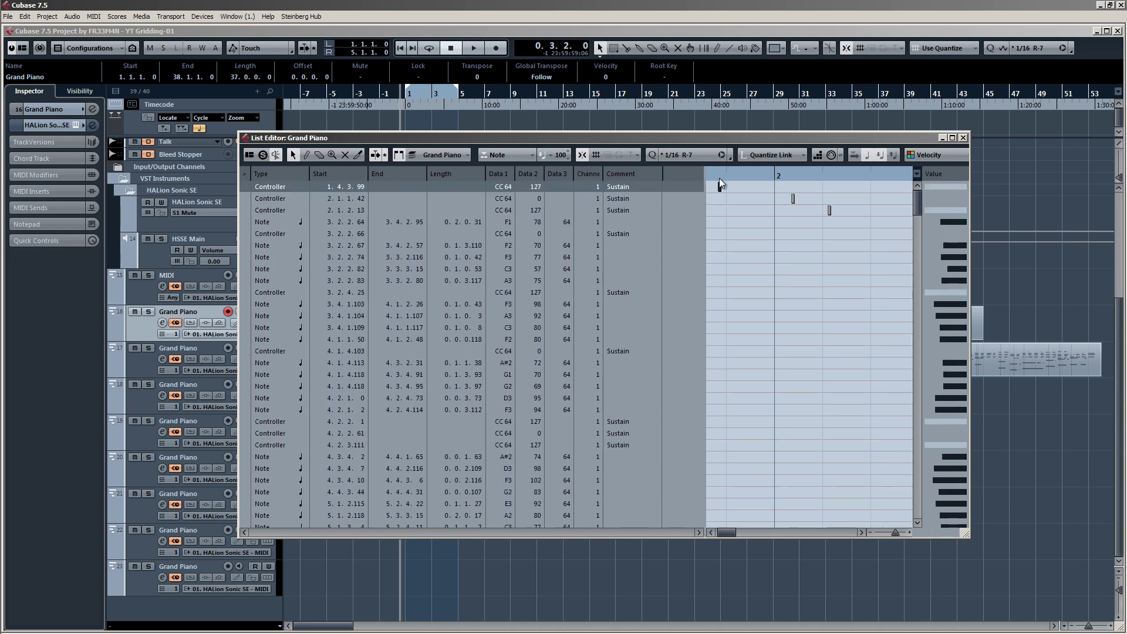
pyautogui.click(964, 137)
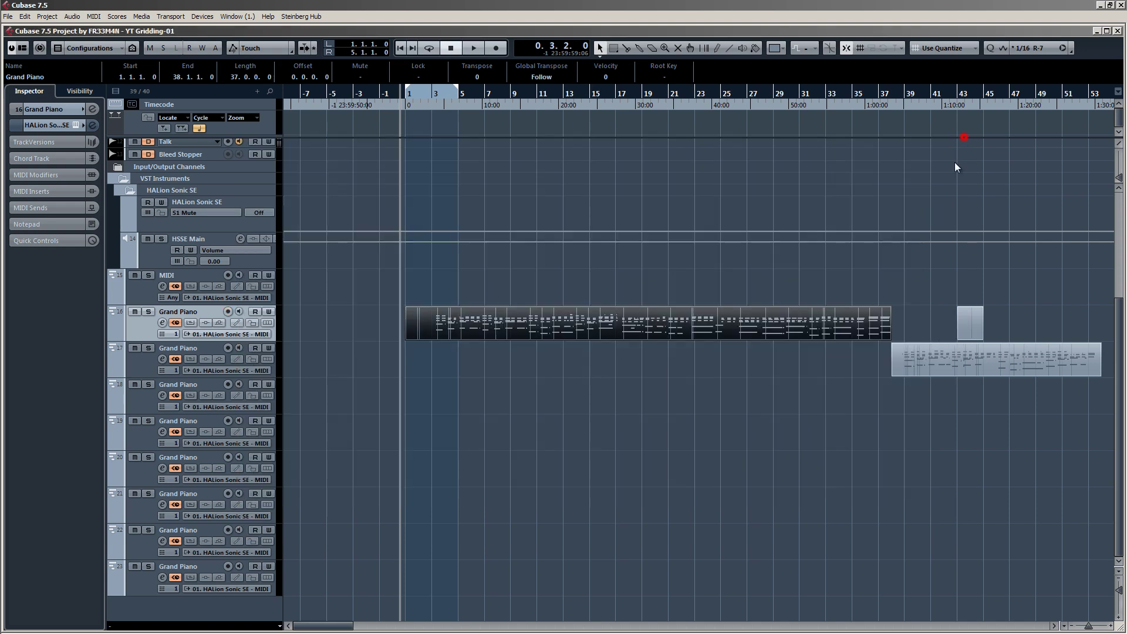
# Check the short part at bar 43 on the first Grand Piano track for notes in the Key Editor.
pyautogui.doubleClick(980, 323)
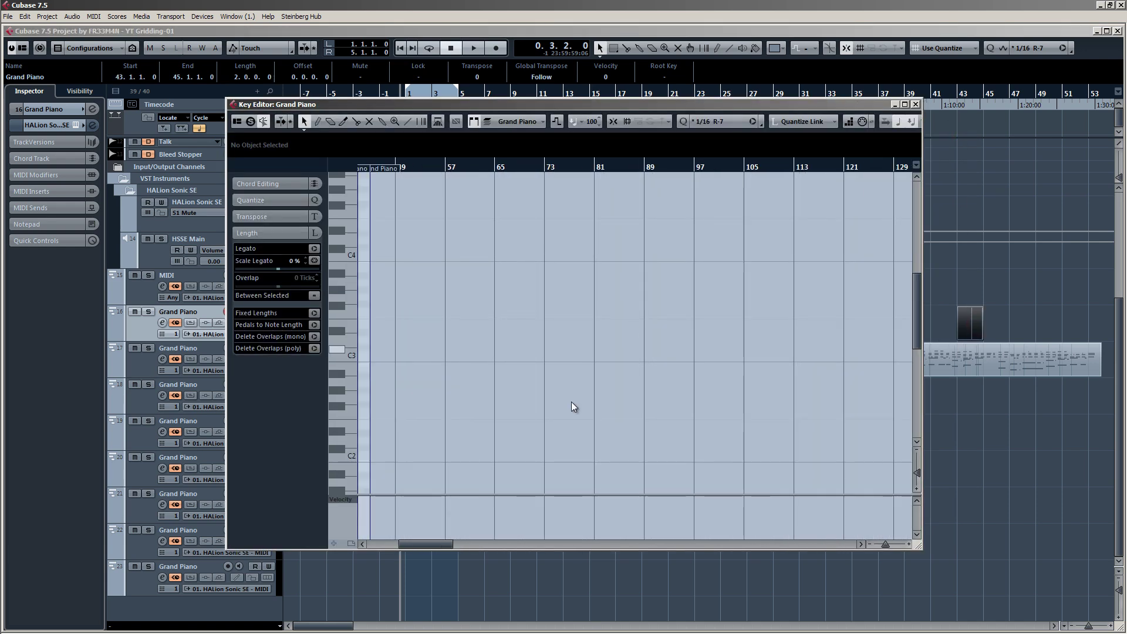
pyautogui.moveTo(363, 536); pyautogui.dragTo(356, 534)
pyautogui.scroll(-5, 667, 365)
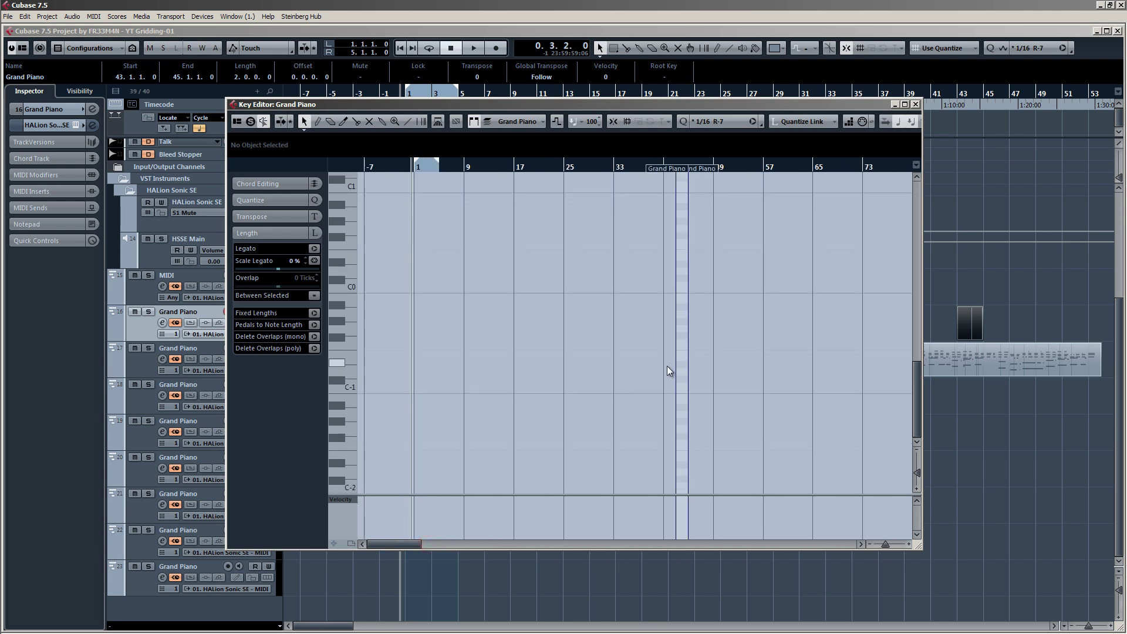
pyautogui.scroll(10, 667, 365)
pyautogui.click(915, 104)
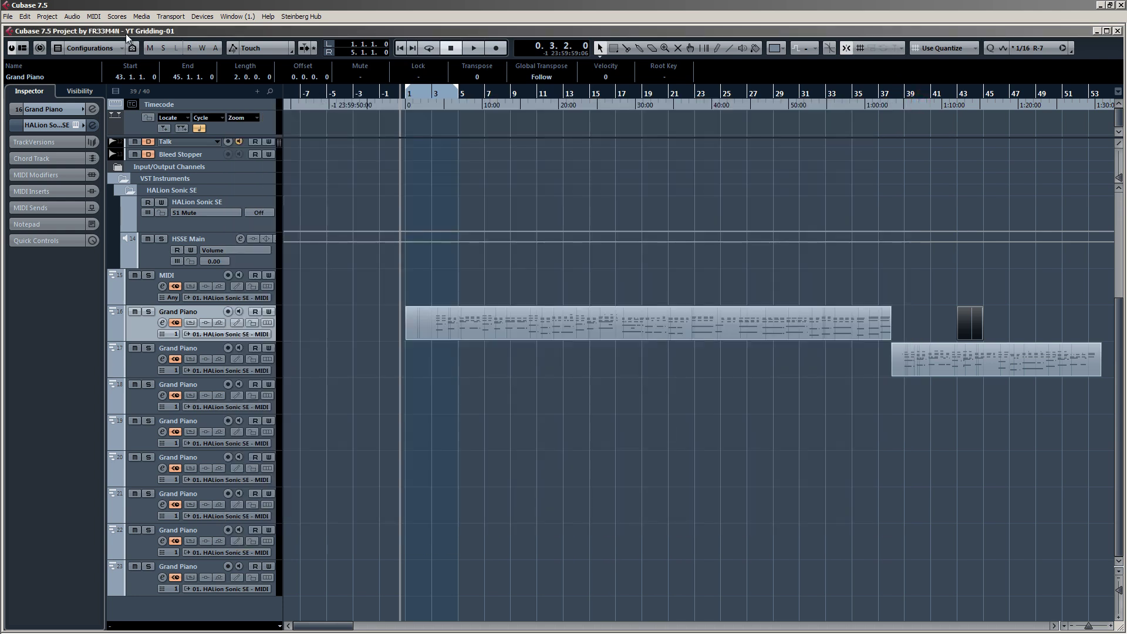
# Check the short bar 43 part's events in the List Editor, close it and delete the part.
pyautogui.click(94, 17)
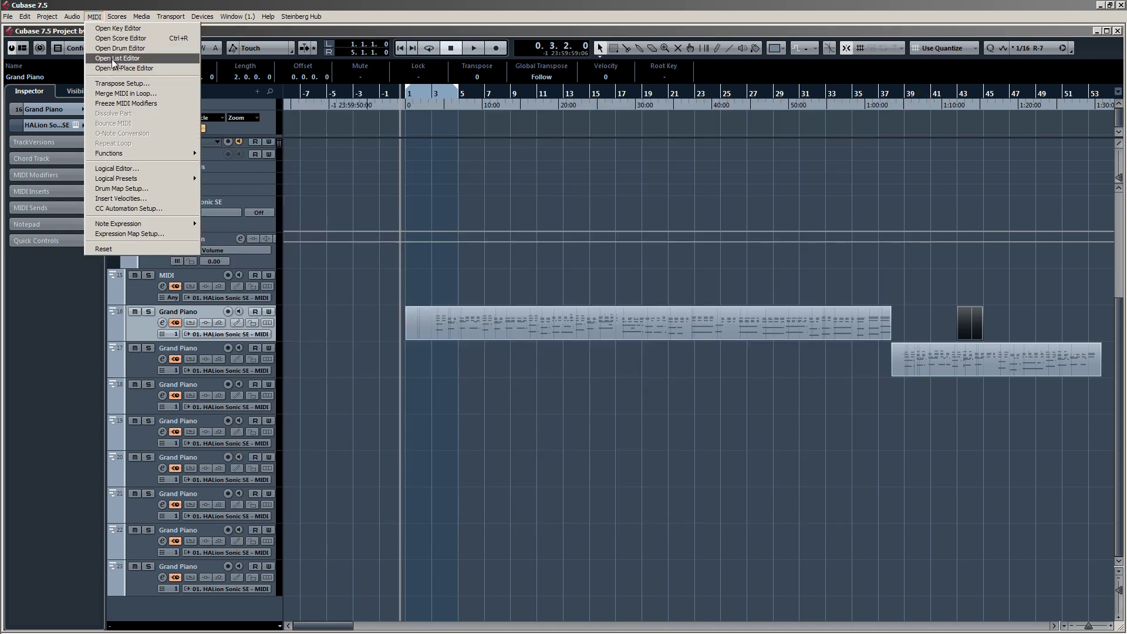
pyautogui.click(111, 59)
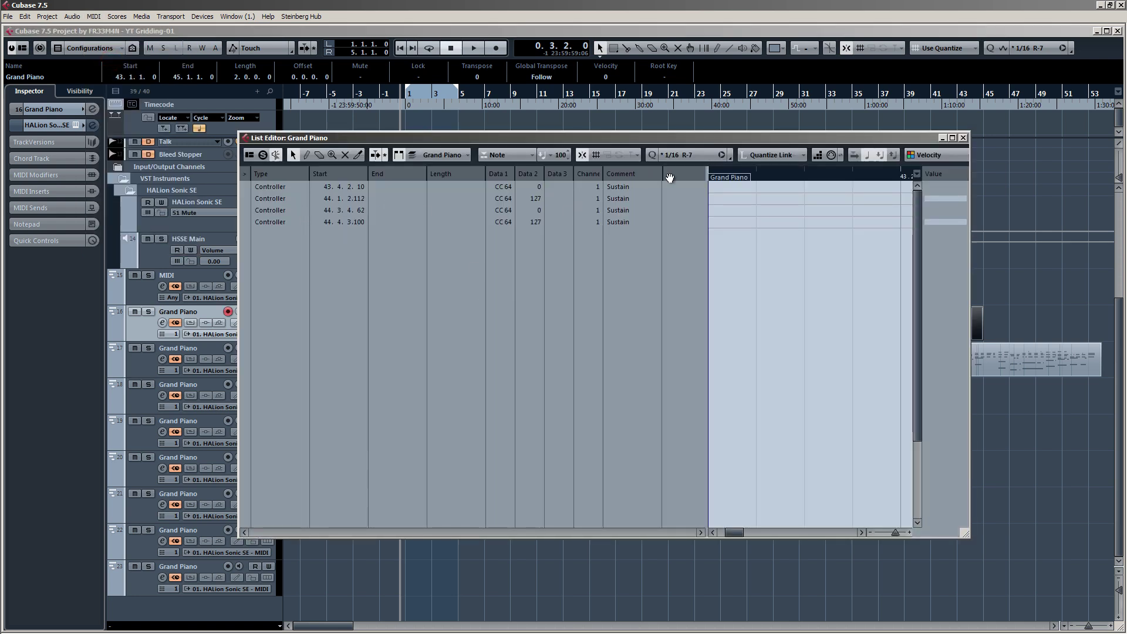
pyautogui.click(964, 138)
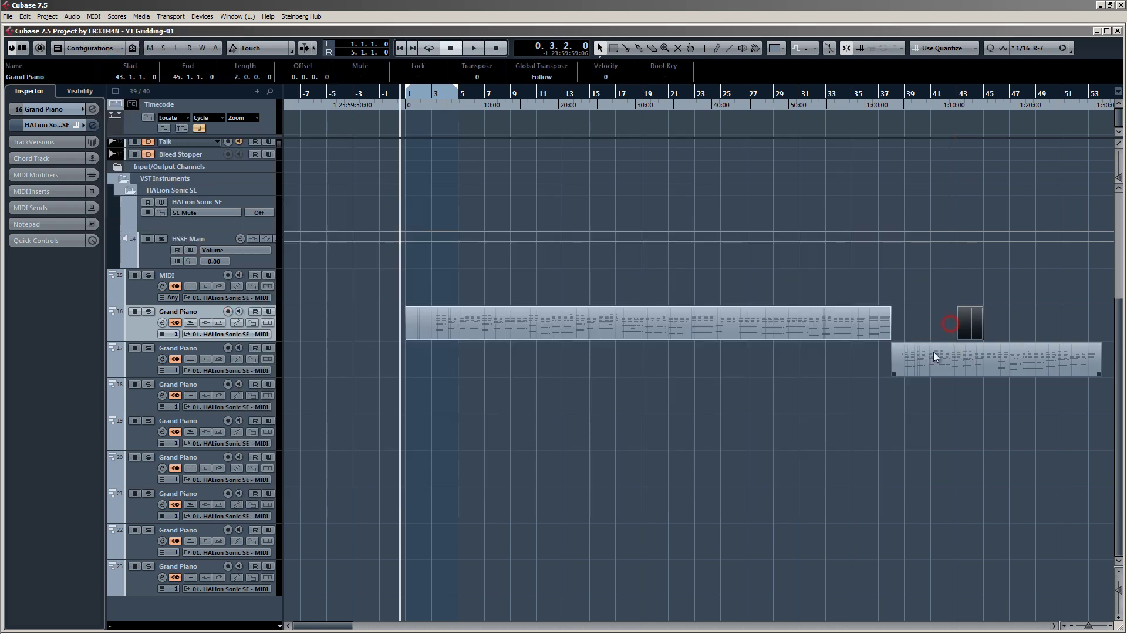
pyautogui.press('Delete')
# Review the second Grand Piano track's part in the List Editor, and move it up to the first Grand Piano track, still starting at bar 38.
pyautogui.click(949, 360)
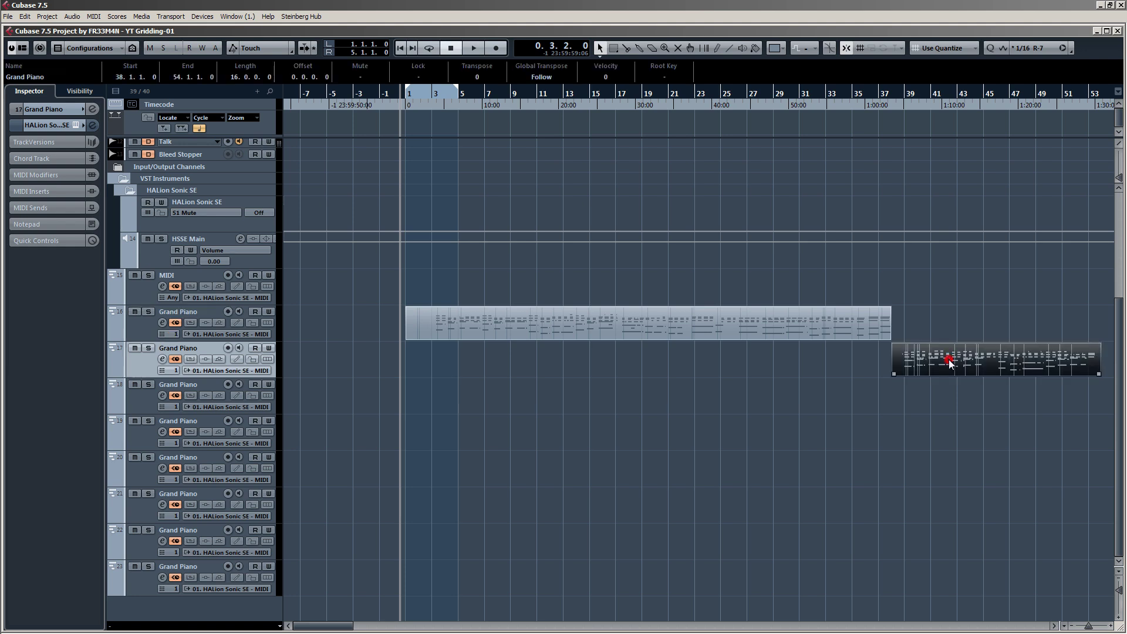
pyautogui.click(92, 16)
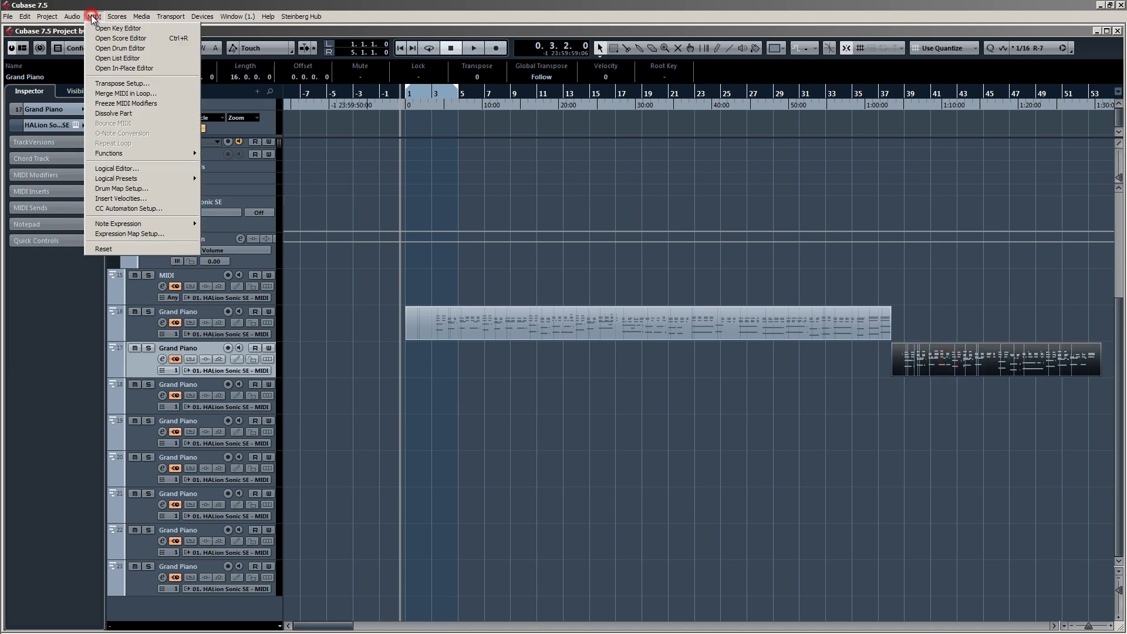
pyautogui.click(99, 58)
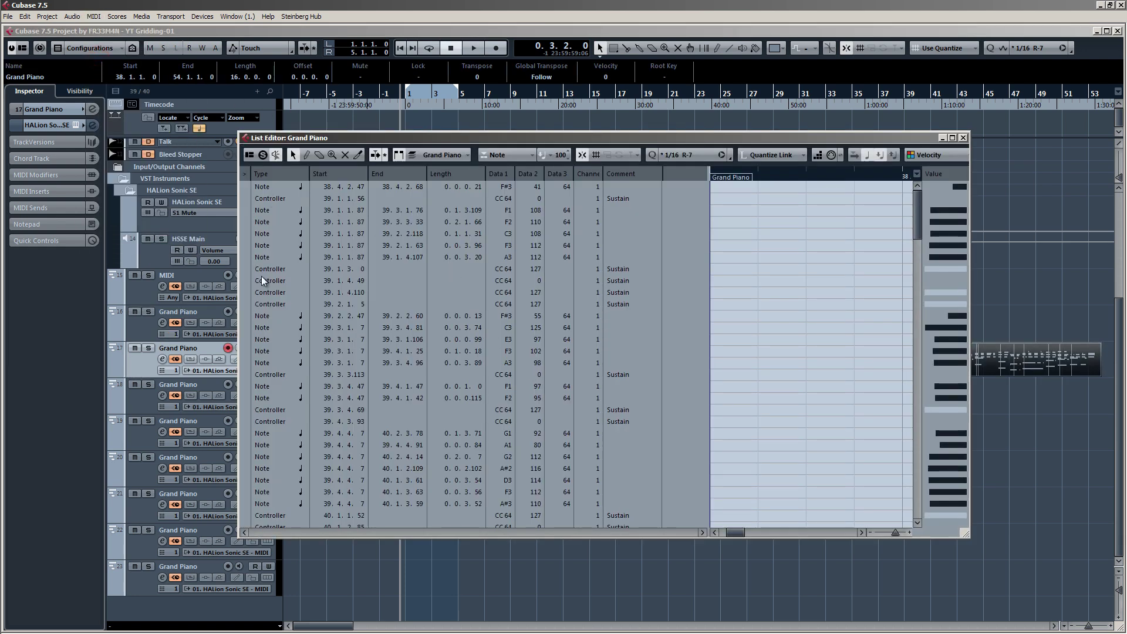
pyautogui.scroll(-10, 628, 283)
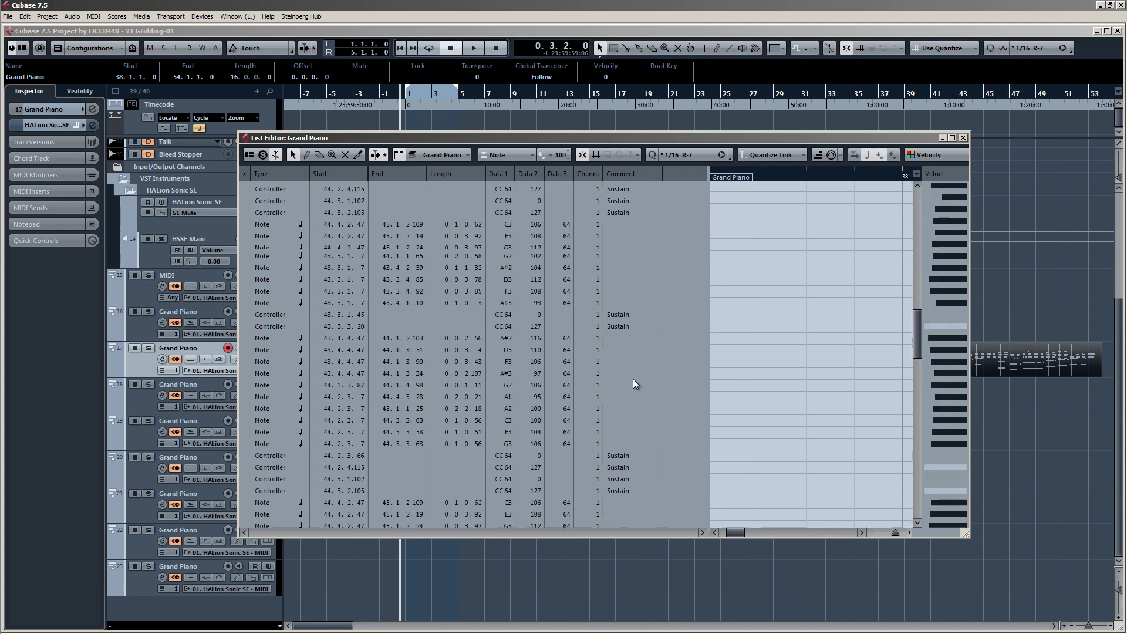
pyautogui.click(965, 139)
pyautogui.click(963, 405)
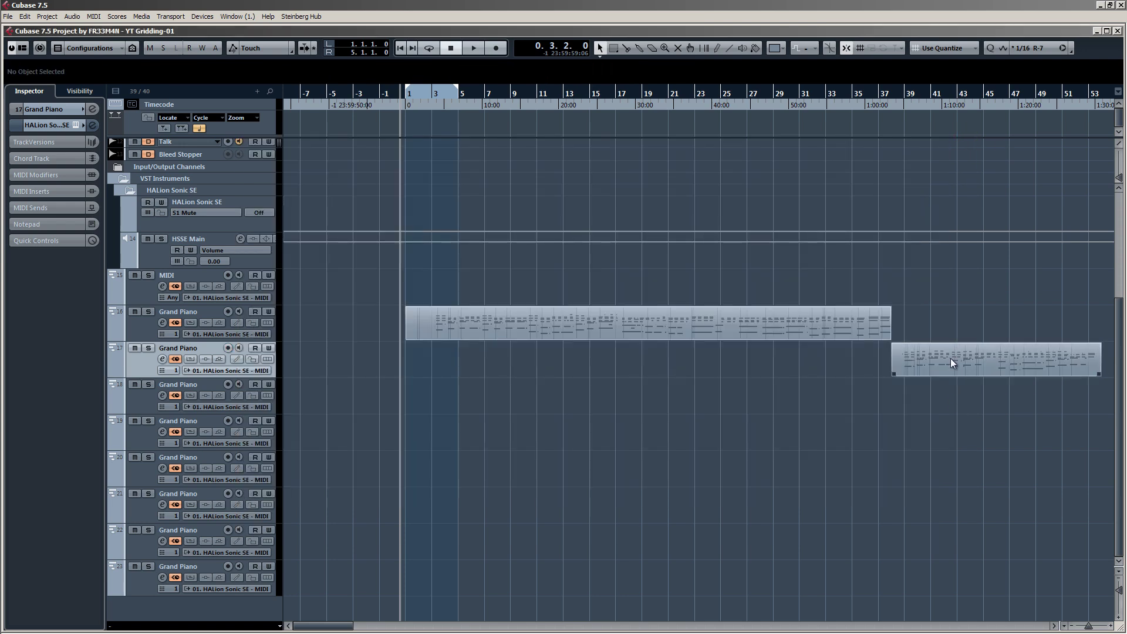
pyautogui.moveTo(952, 362); pyautogui.dragTo(970, 322)
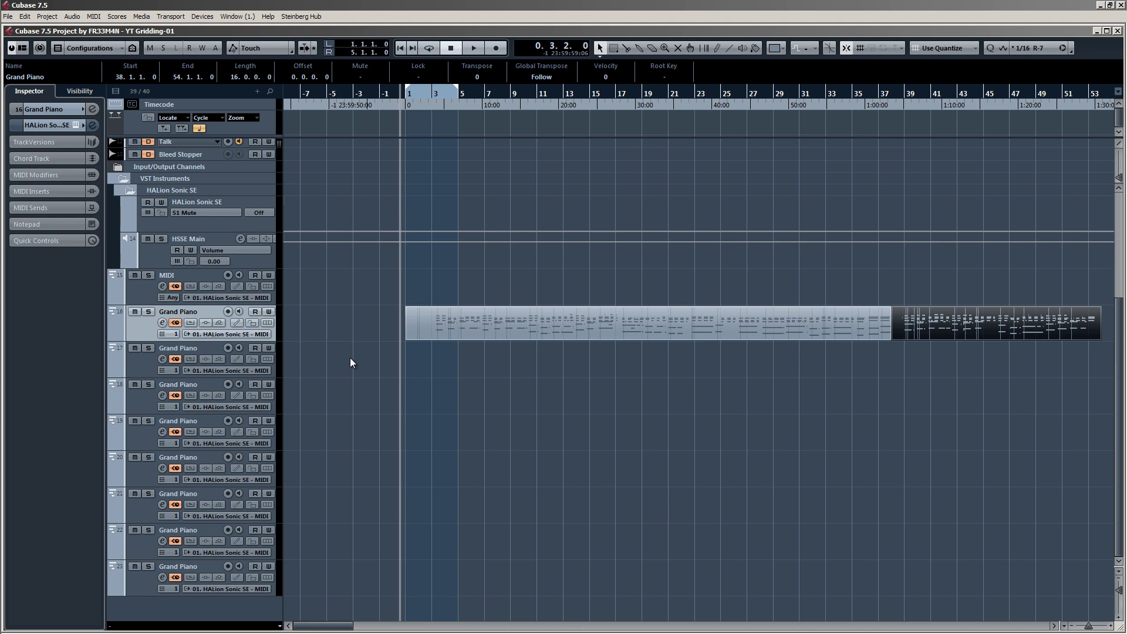
# Delete the empty MIDI track and the seven empty Grand Piano tracks below the first one.
pyautogui.keyDown('ctrl'); pyautogui.click(199, 280); pyautogui.keyUp('ctrl')
pyautogui.keyDown('ctrl'); pyautogui.click(192, 351); pyautogui.keyUp('ctrl')
pyautogui.keyDown('ctrl'); pyautogui.click(193, 386); pyautogui.keyUp('ctrl')
pyautogui.keyDown('ctrl'); pyautogui.click(197, 417); pyautogui.keyUp('ctrl')
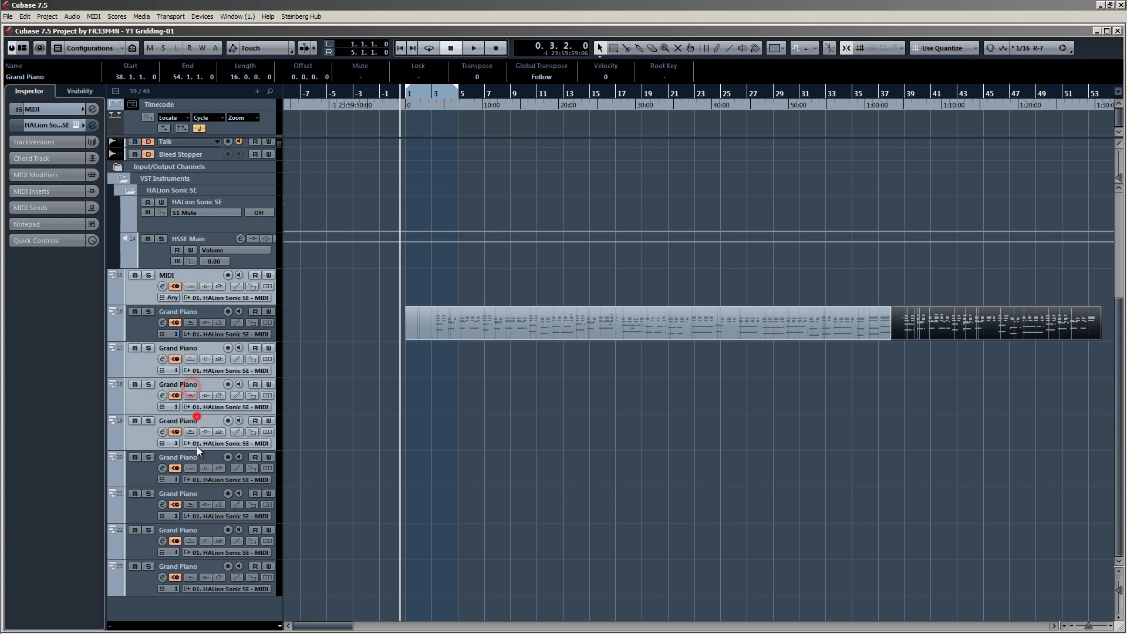
pyautogui.keyDown('ctrl'); pyautogui.click(198, 458); pyautogui.keyUp('ctrl')
pyautogui.keyDown('ctrl'); pyautogui.click(196, 495); pyautogui.keyUp('ctrl')
pyautogui.keyDown('ctrl'); pyautogui.click(199, 528); pyautogui.keyUp('ctrl')
pyautogui.keyDown('ctrl'); pyautogui.click(195, 565); pyautogui.keyUp('ctrl')
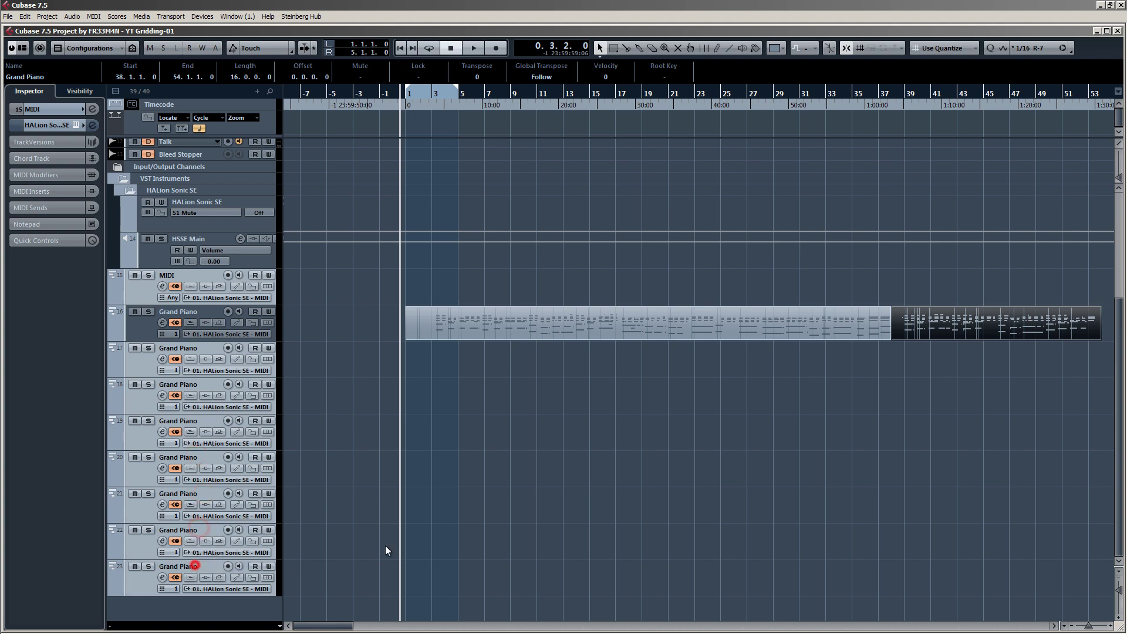
pyautogui.click(151, 491)
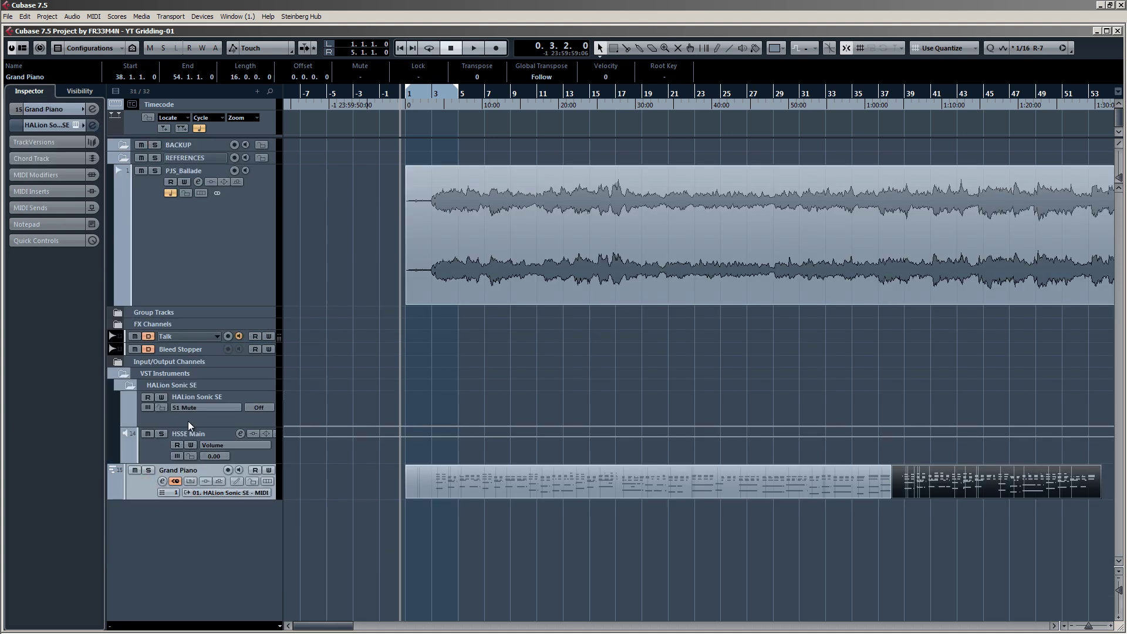
# Open HALion Sonic SE, clear every program slot except Acoustic Grand Piano in slot 1, and close the instrument.
pyautogui.press('e')
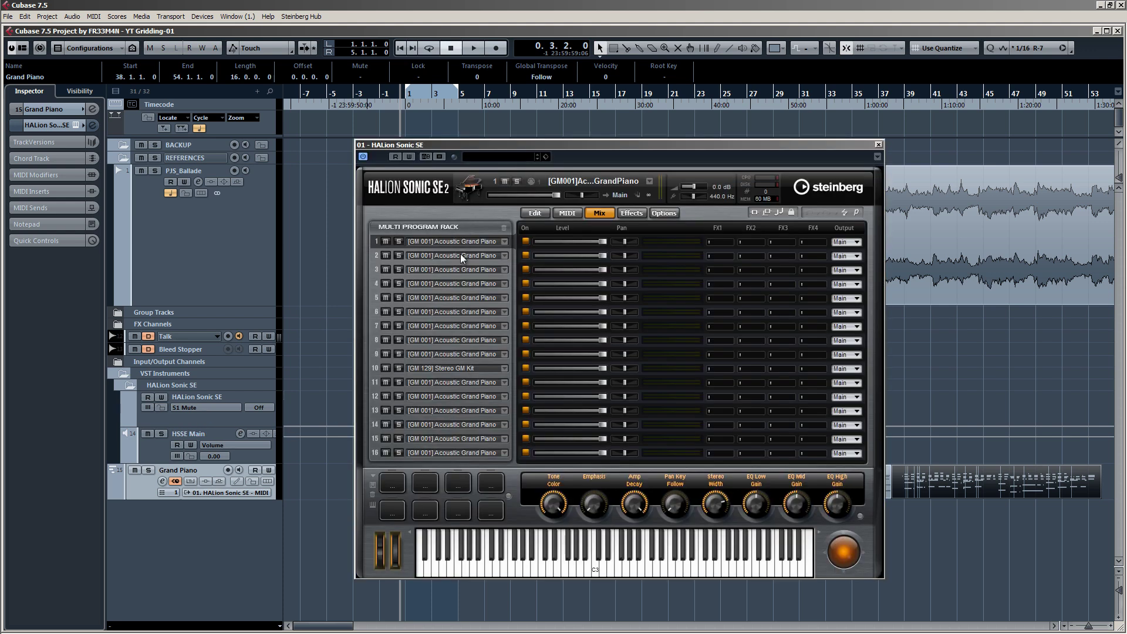
pyautogui.moveTo(512, 146); pyautogui.dragTo(554, 121)
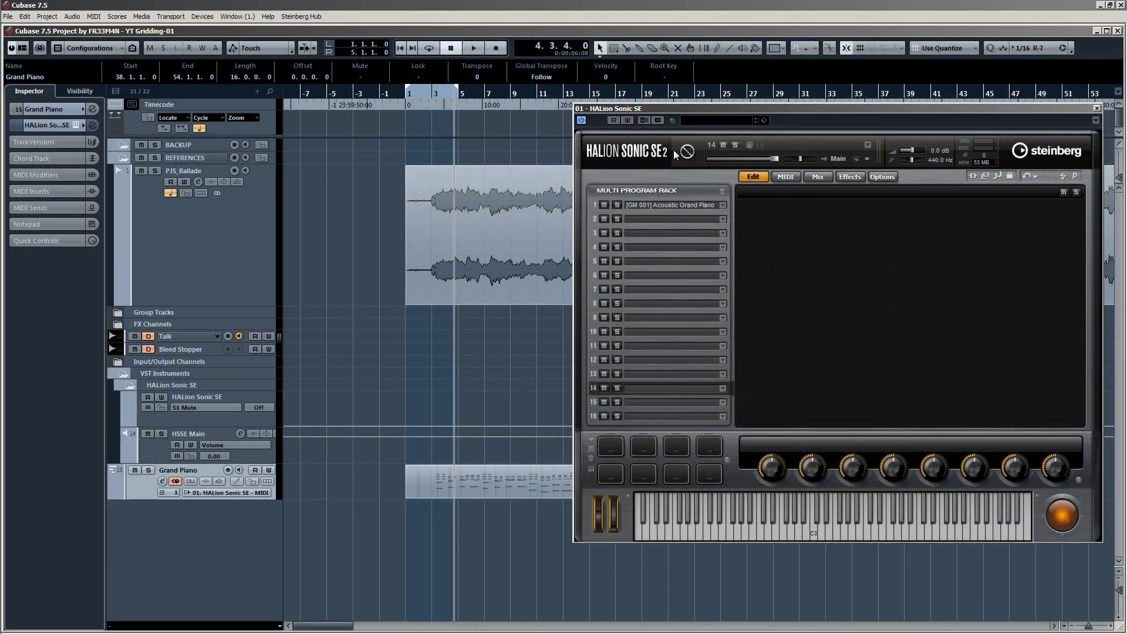
pyautogui.click(1097, 110)
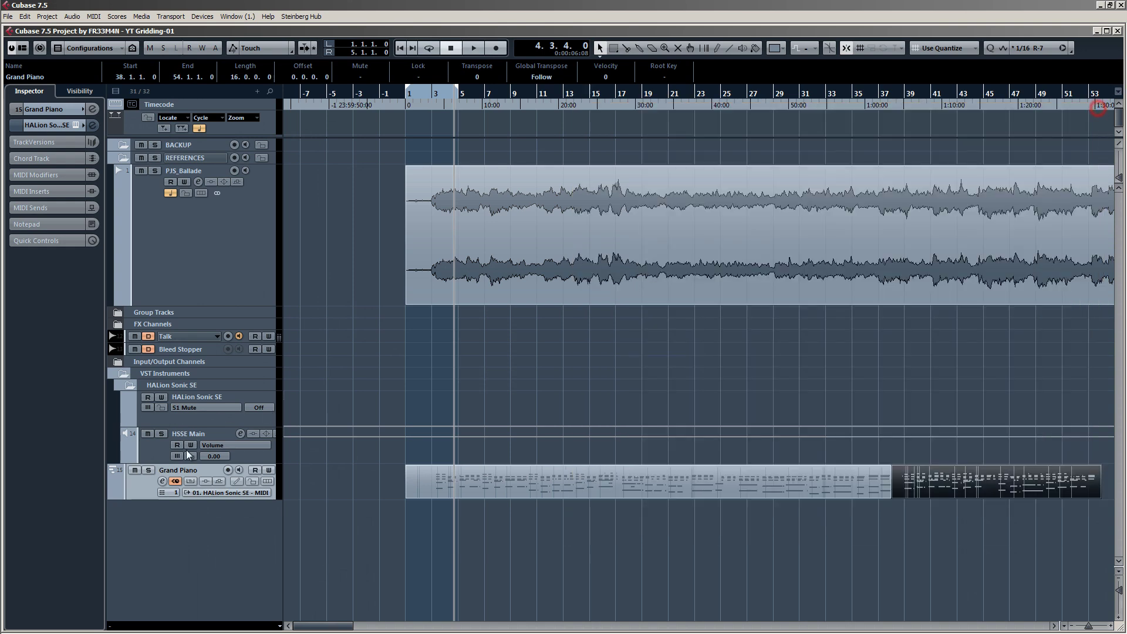
# Solo the Grand Piano track and play it while examining the first part's notes in the Key Editor.
pyautogui.click(148, 469)
pyautogui.press('space')
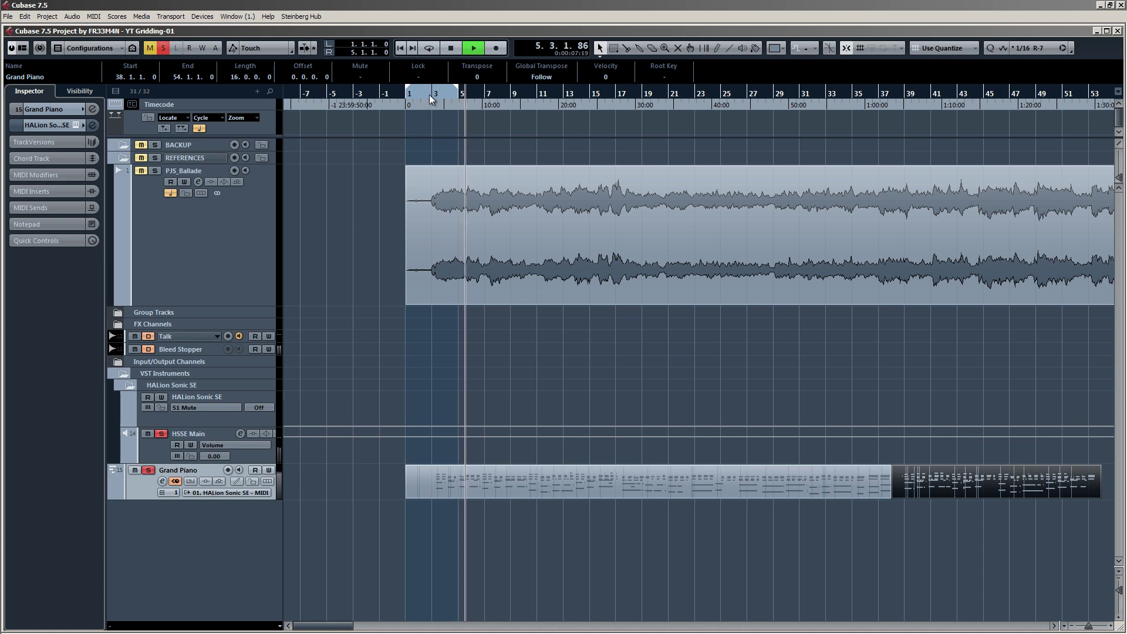
pyautogui.doubleClick(559, 473)
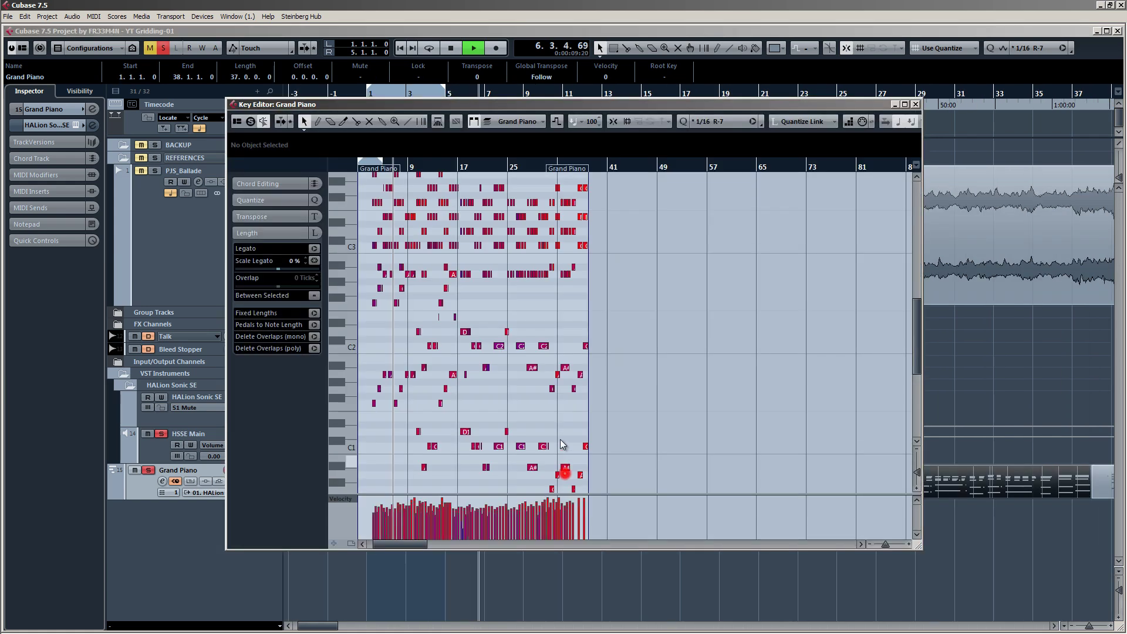
pyautogui.scroll(-2, 606, 364)
pyautogui.scroll(6, 432, 361)
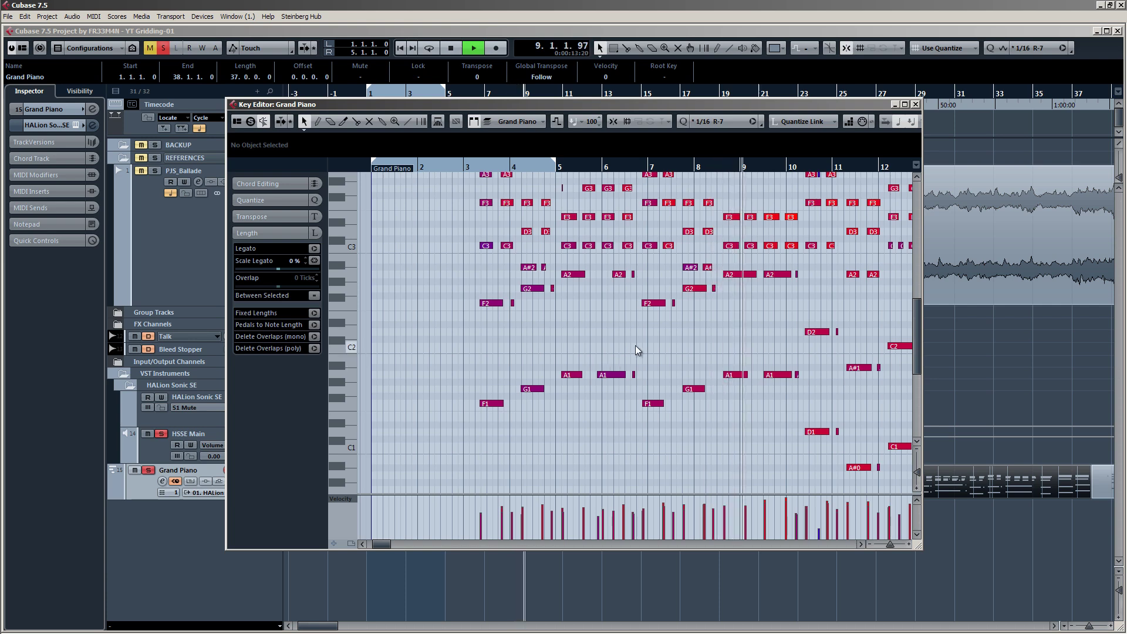
pyautogui.scroll(-2, 637, 345)
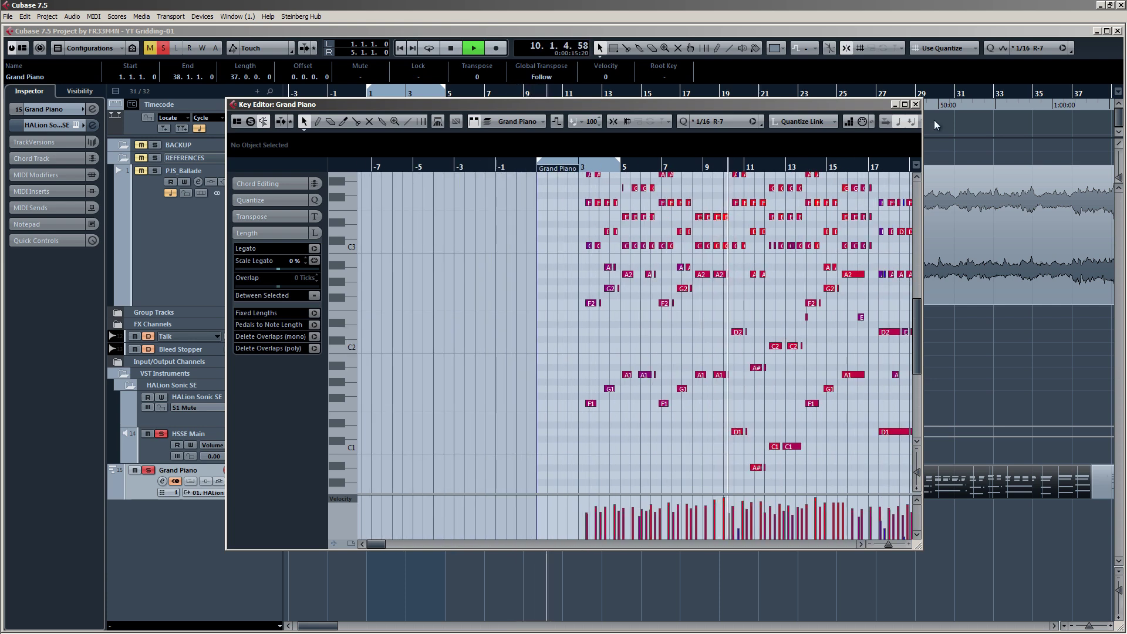
pyautogui.press('space')
pyautogui.click(916, 104)
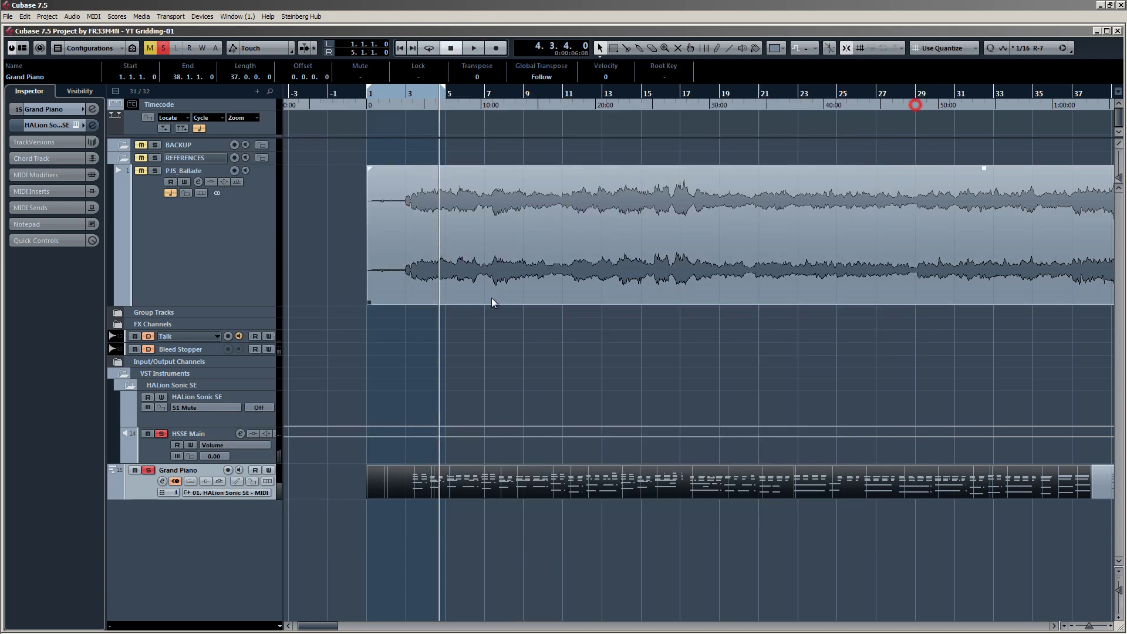
# Turn off the solo and place the project cursor just before bar 3, ahead of where the music begins.
pyautogui.click(160, 434)
pyautogui.click(331, 192)
pyautogui.click(401, 97)
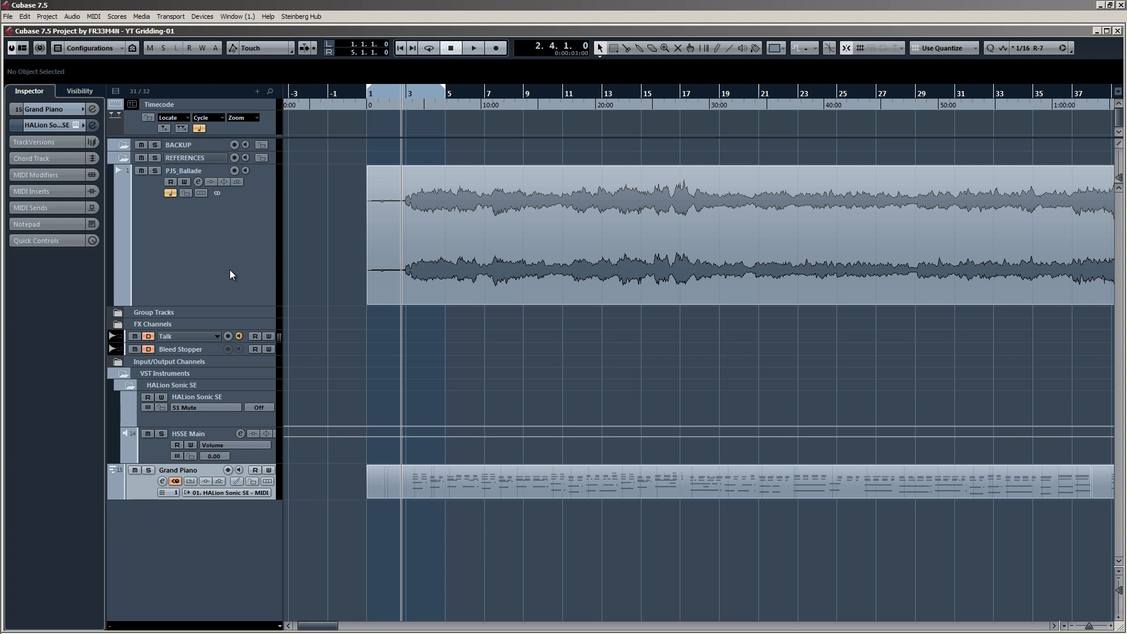
# Mute the Grand Piano track and briefly play the start of the PJS_Ballade audio.
pyautogui.scroll(-4, 333, 230)
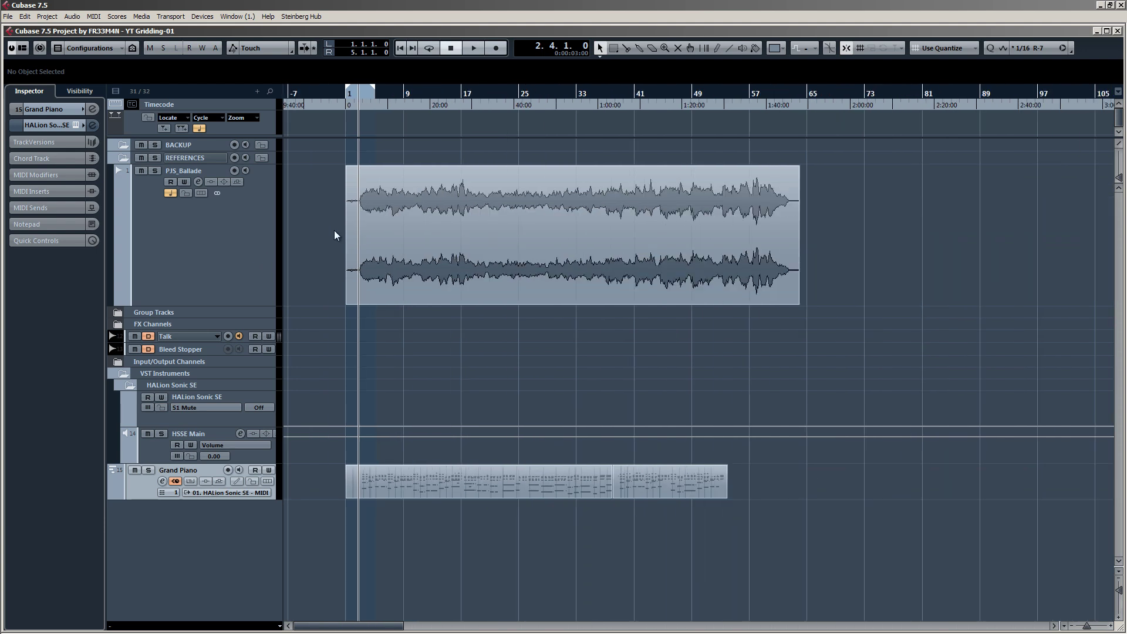
pyautogui.click(134, 470)
pyautogui.scroll(4, 328, 230)
pyautogui.press('space')
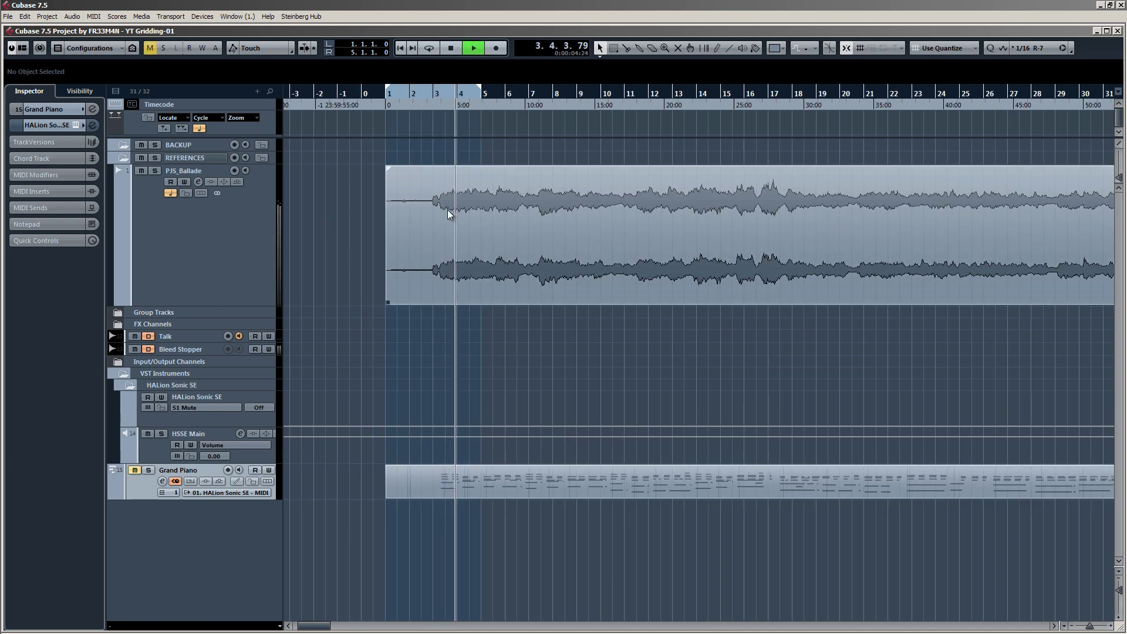
pyautogui.scroll(-1, 464, 210)
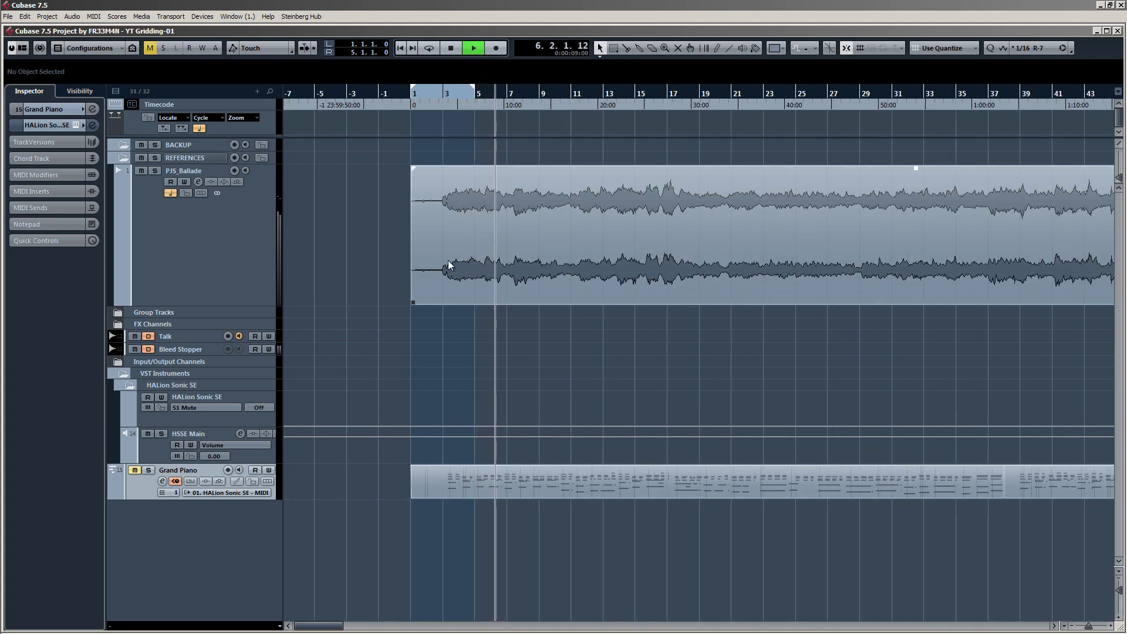
pyautogui.press('space')
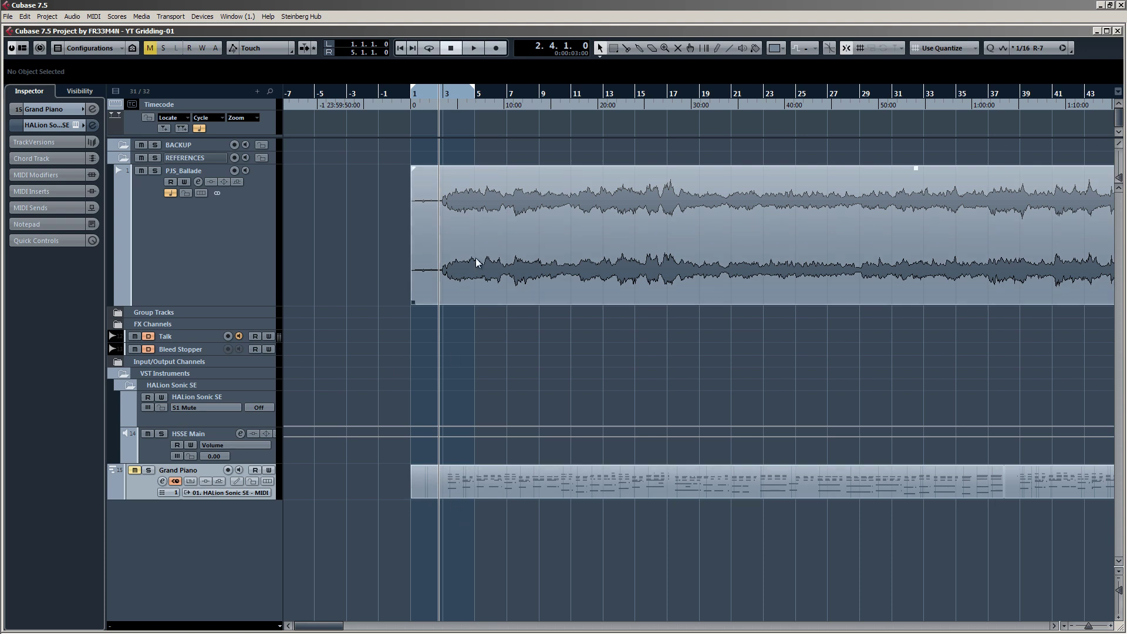
# Open the Beat Calculator and place its window below the ballad's waveform.
pyautogui.press('g')
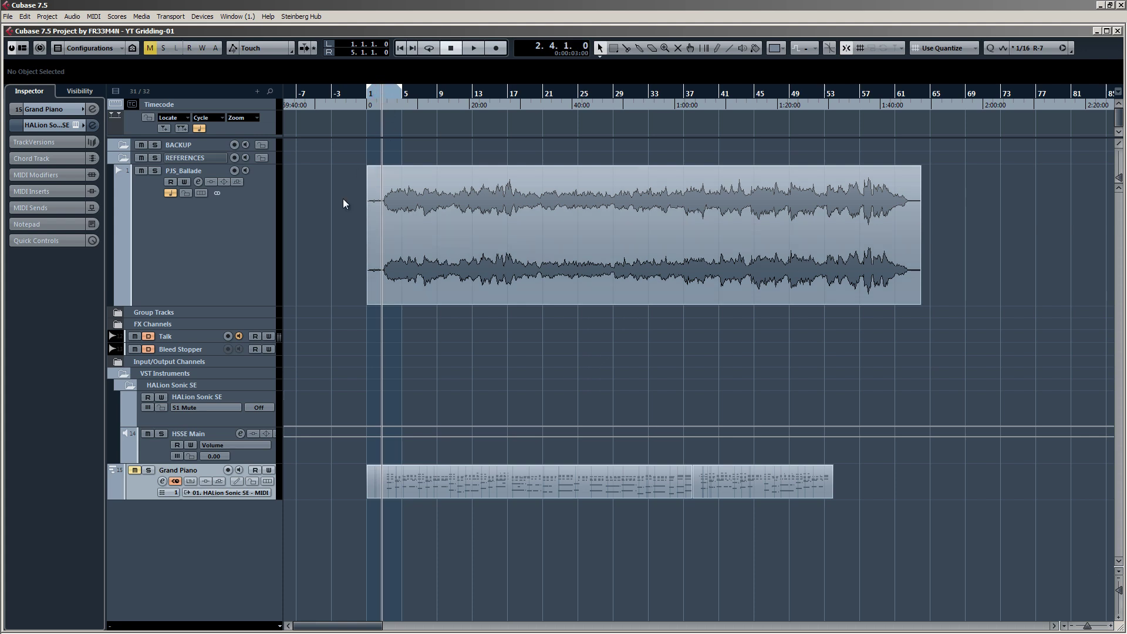
pyautogui.click(46, 17)
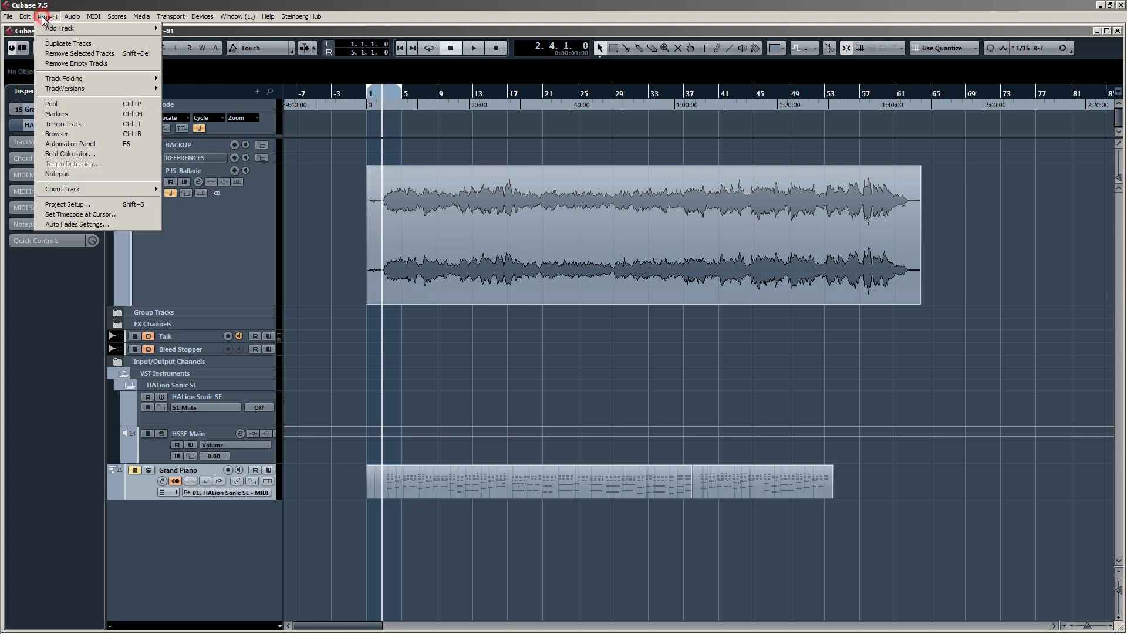
pyautogui.click(64, 154)
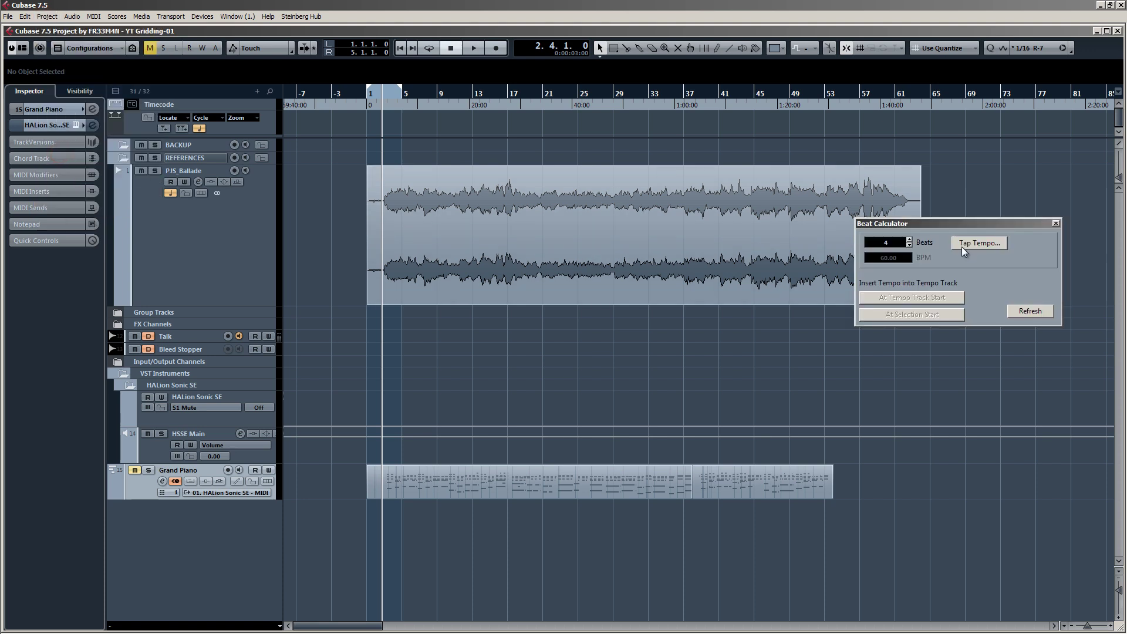
pyautogui.moveTo(955, 224); pyautogui.dragTo(908, 320)
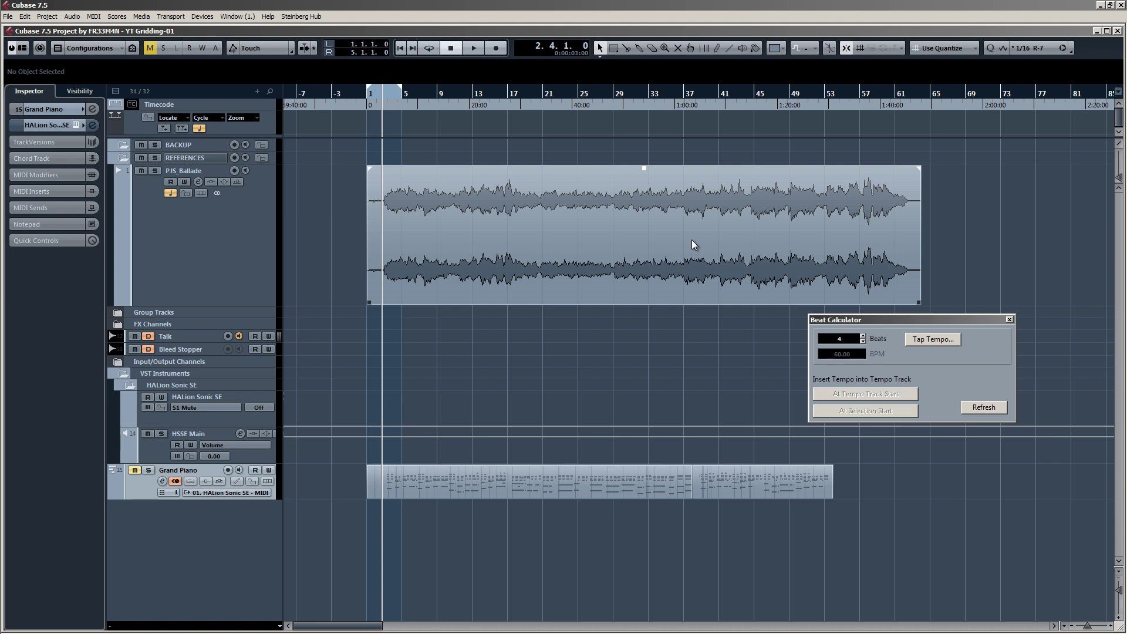
# Play the ballad, tap along with its beat using the Beat Calculator's Tap Tempo, and close both windows.
pyautogui.press('space')
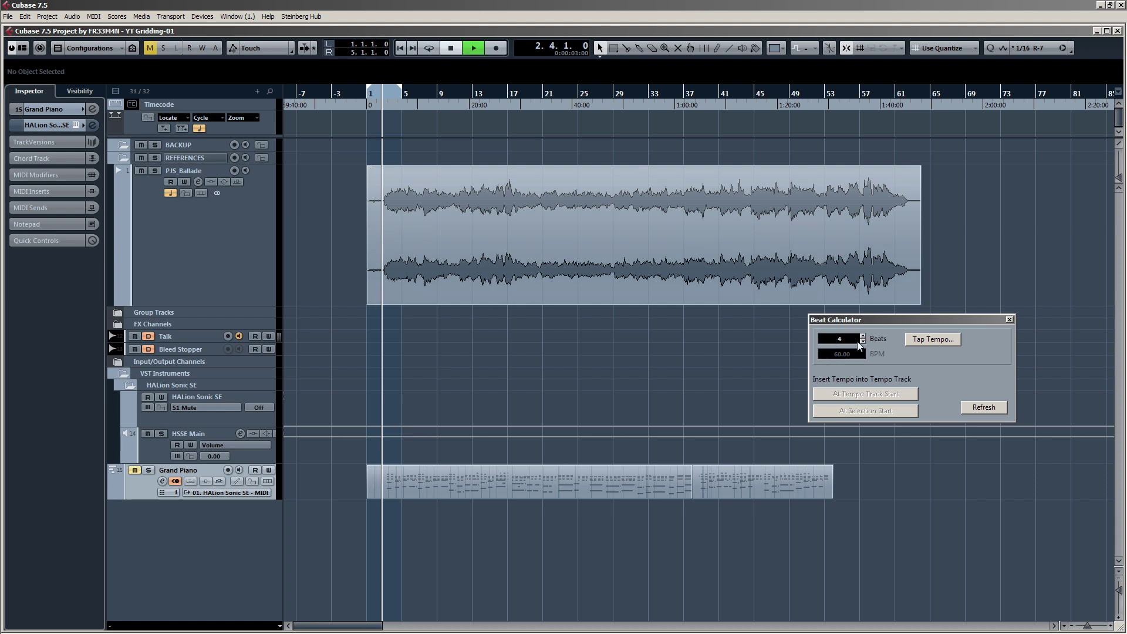
pyautogui.click(938, 340)
pyautogui.click(950, 259)
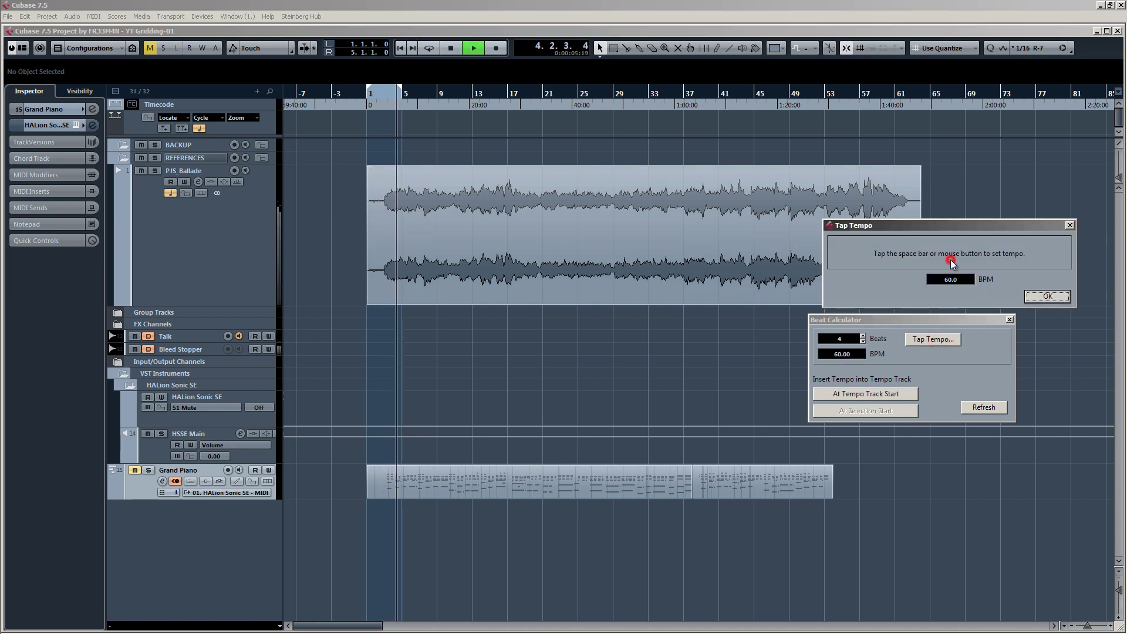
pyautogui.click(950, 260)
pyautogui.click(950, 260)
pyautogui.click(950, 260)
pyautogui.click(950, 259)
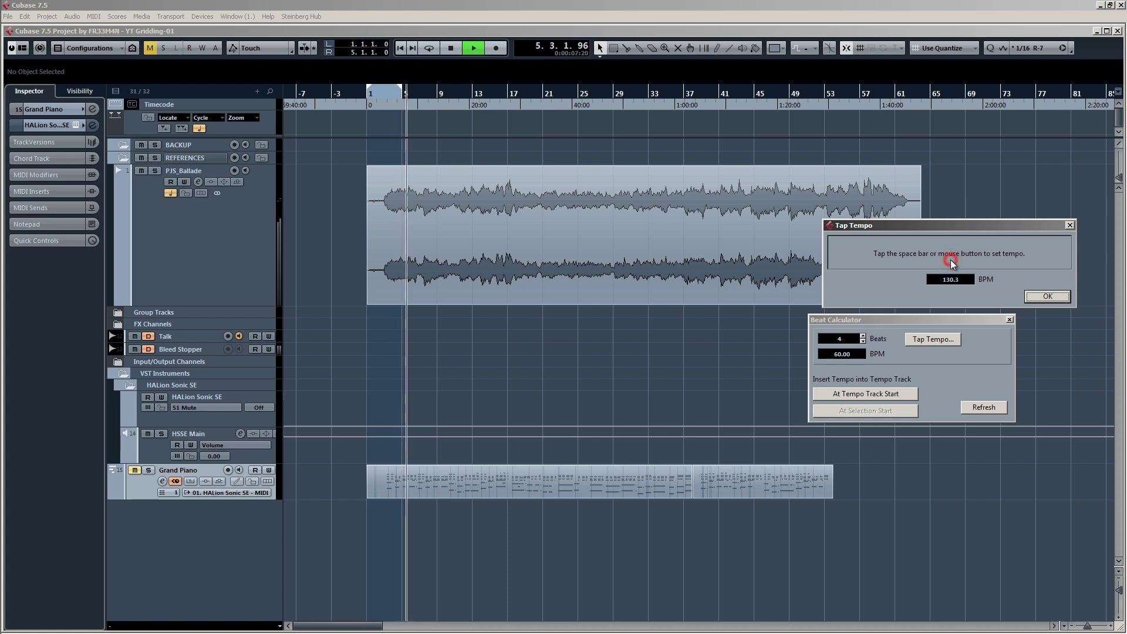
pyautogui.click(950, 260)
pyautogui.click(950, 260)
pyautogui.click(950, 260)
pyautogui.click(950, 260)
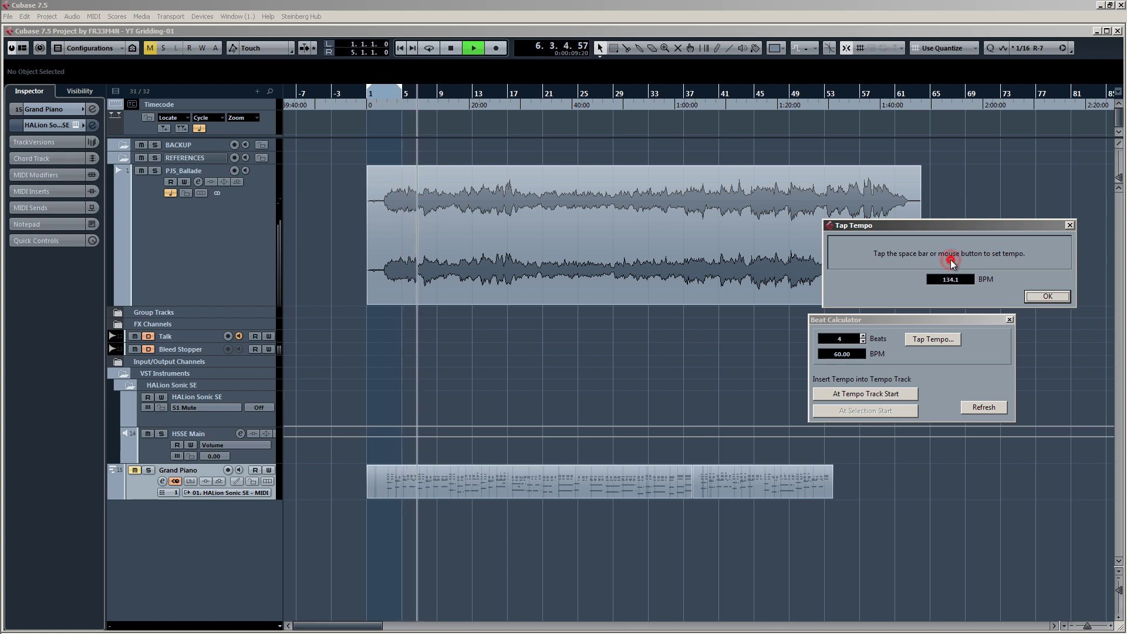
pyautogui.click(950, 260)
pyautogui.click(950, 260)
pyautogui.click(950, 260)
pyautogui.click(950, 260)
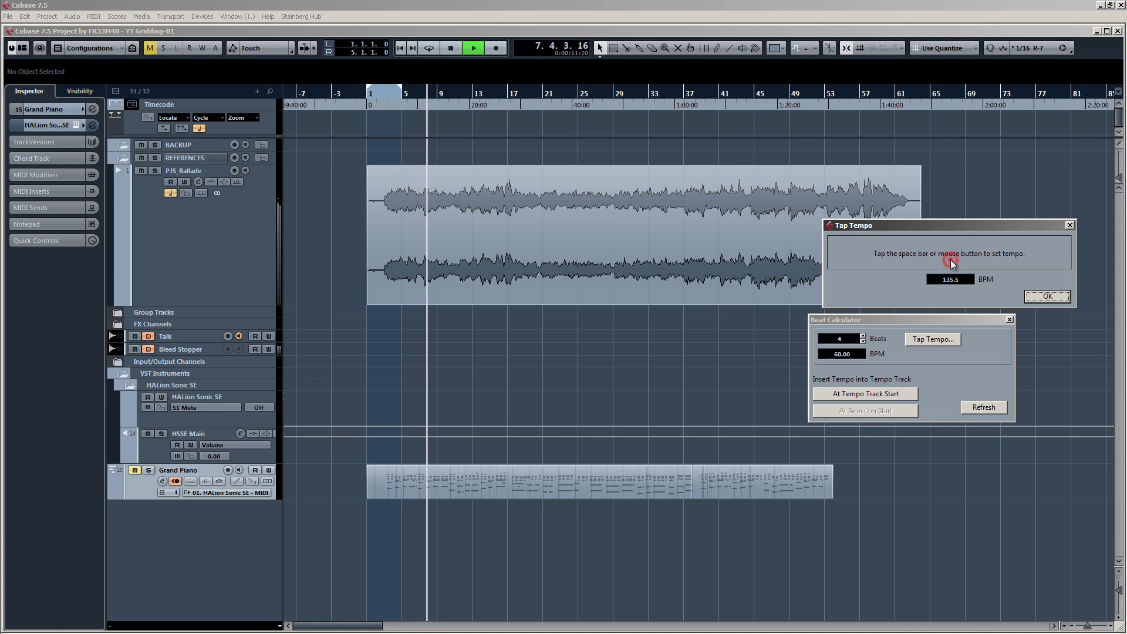
pyautogui.click(950, 260)
pyautogui.click(950, 260)
pyautogui.click(950, 259)
pyautogui.click(950, 259)
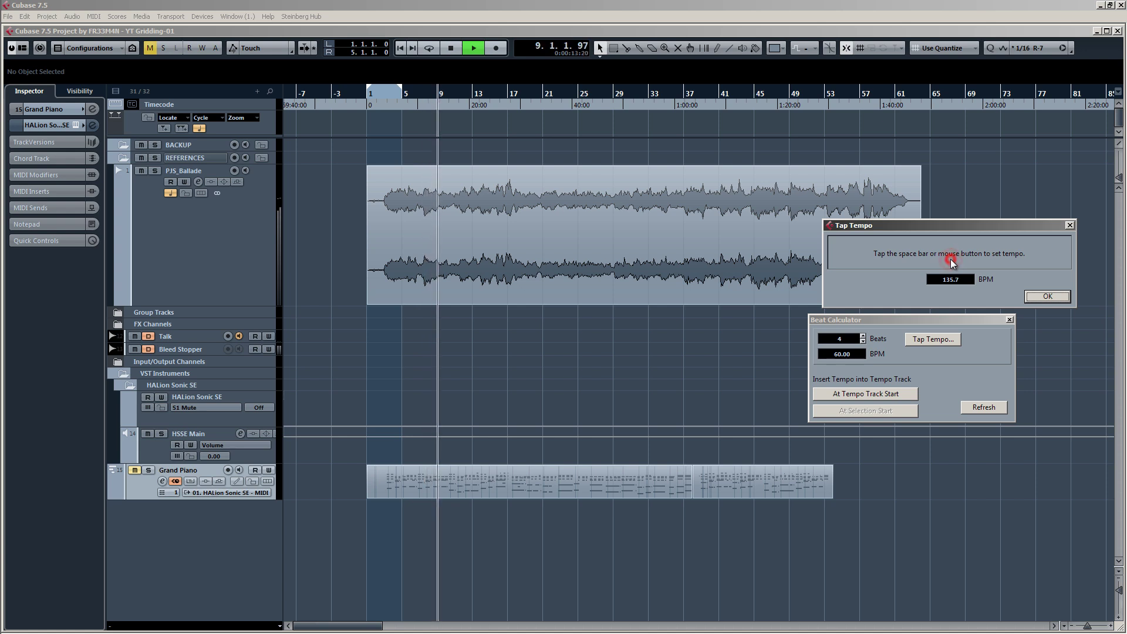
pyautogui.click(951, 259)
pyautogui.click(1068, 225)
pyautogui.press('space')
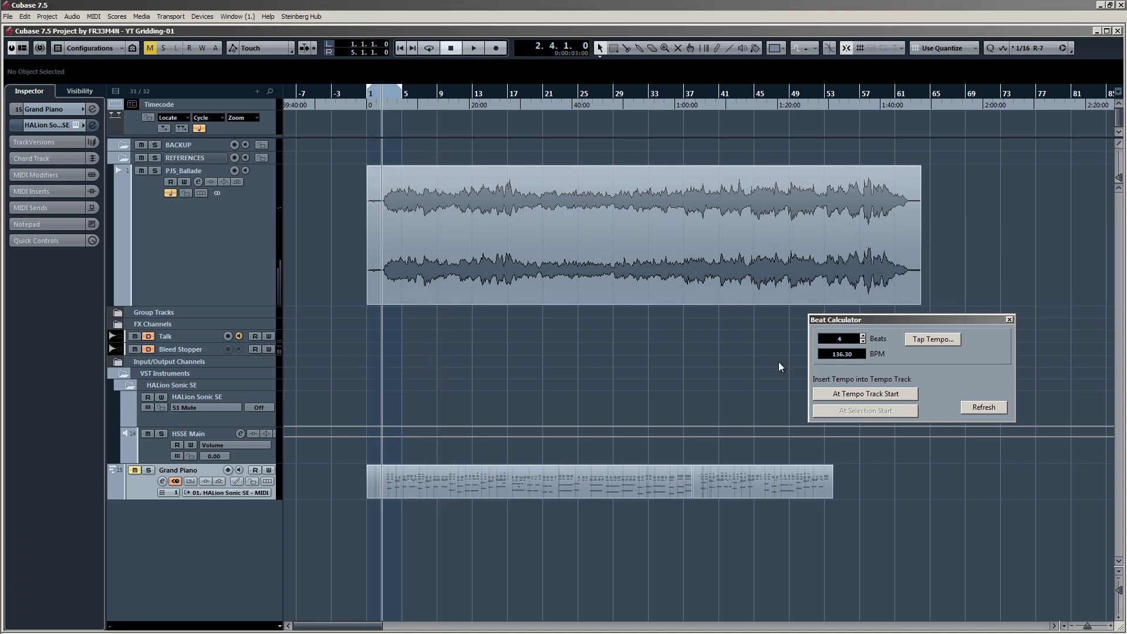
pyautogui.click(1010, 320)
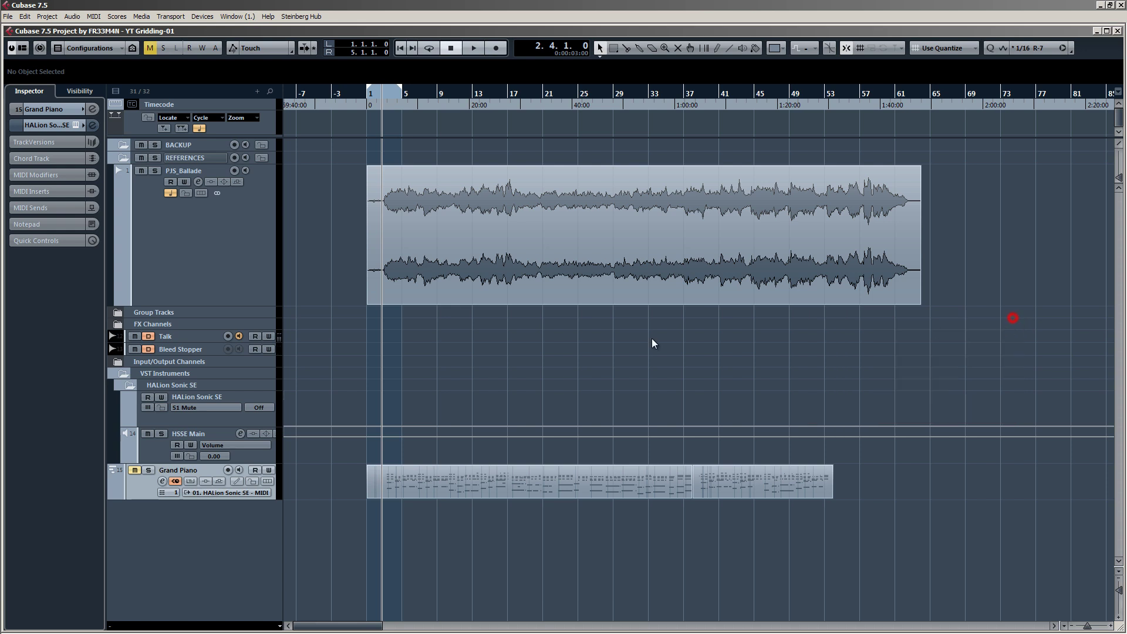
# Show the Transport panel and set the project's fixed tempo to 136 BPM.
pyautogui.press('F2')
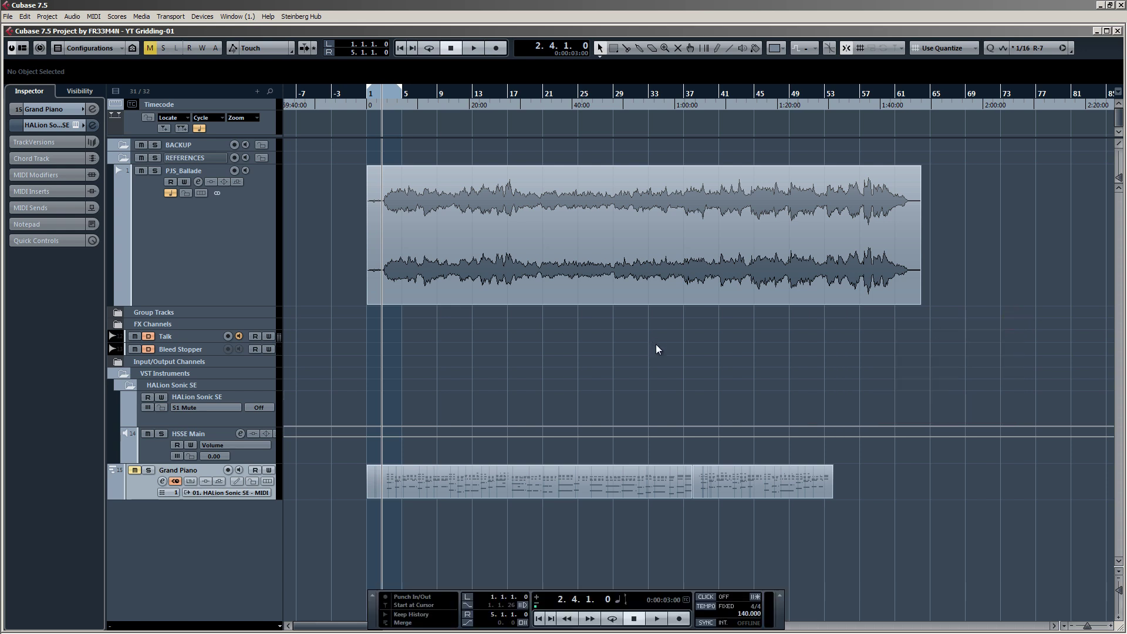
pyautogui.click(742, 614)
pyautogui.write('136')
pyautogui.press('Return')
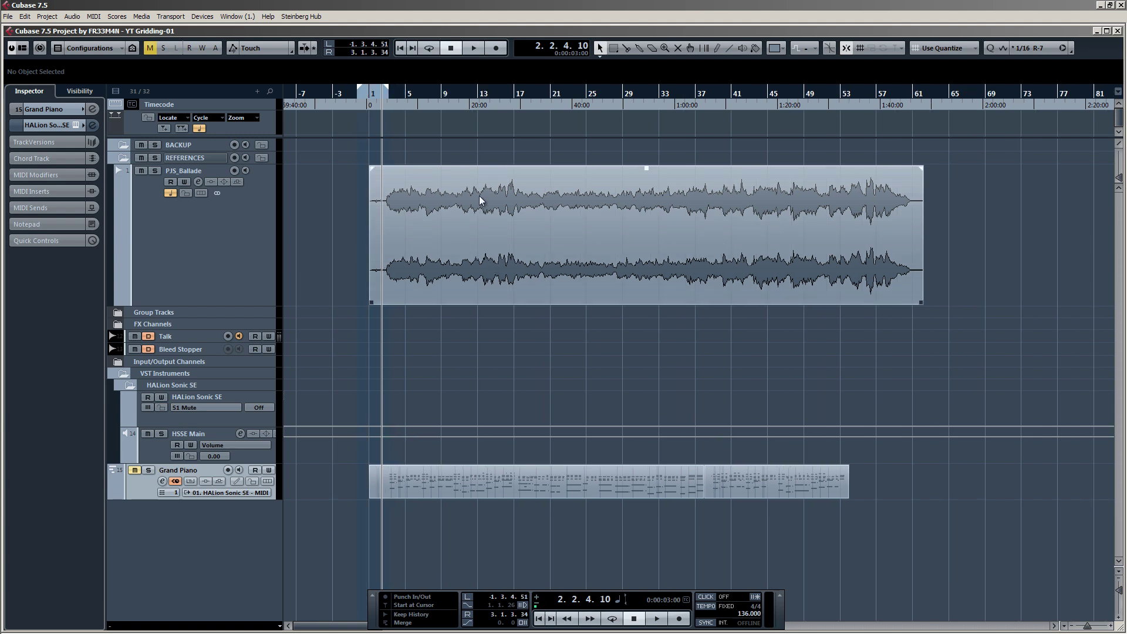
# Briefly play the ballad inside bar 3 and place the project cursor at 3.3.4 near the beat's onset.
pyautogui.scroll(5, 381, 219)
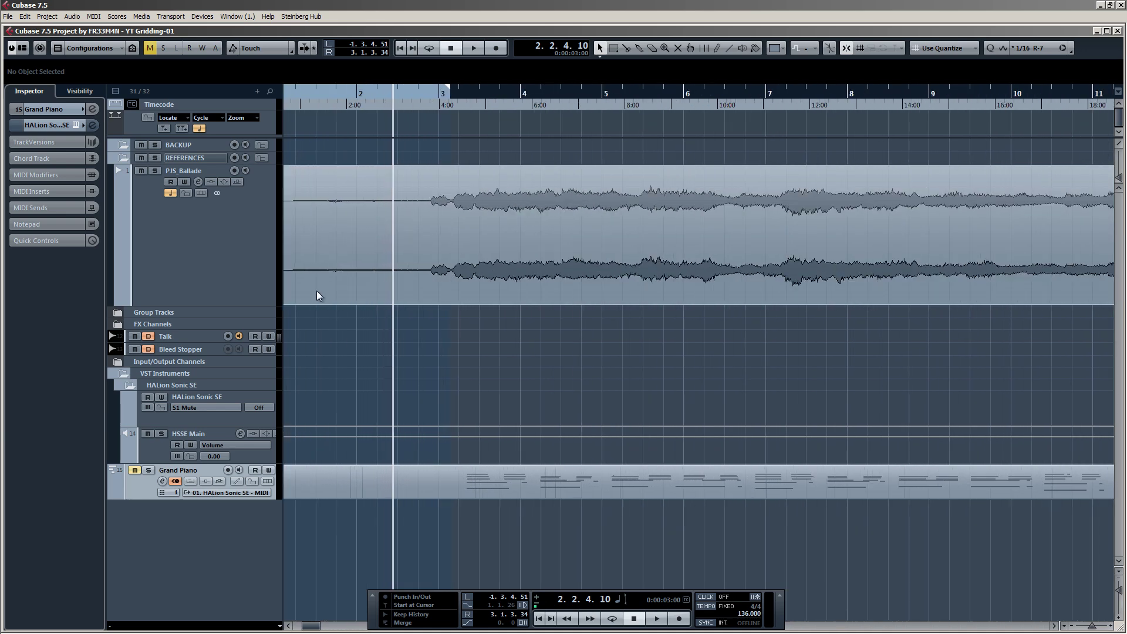
pyautogui.click(486, 91)
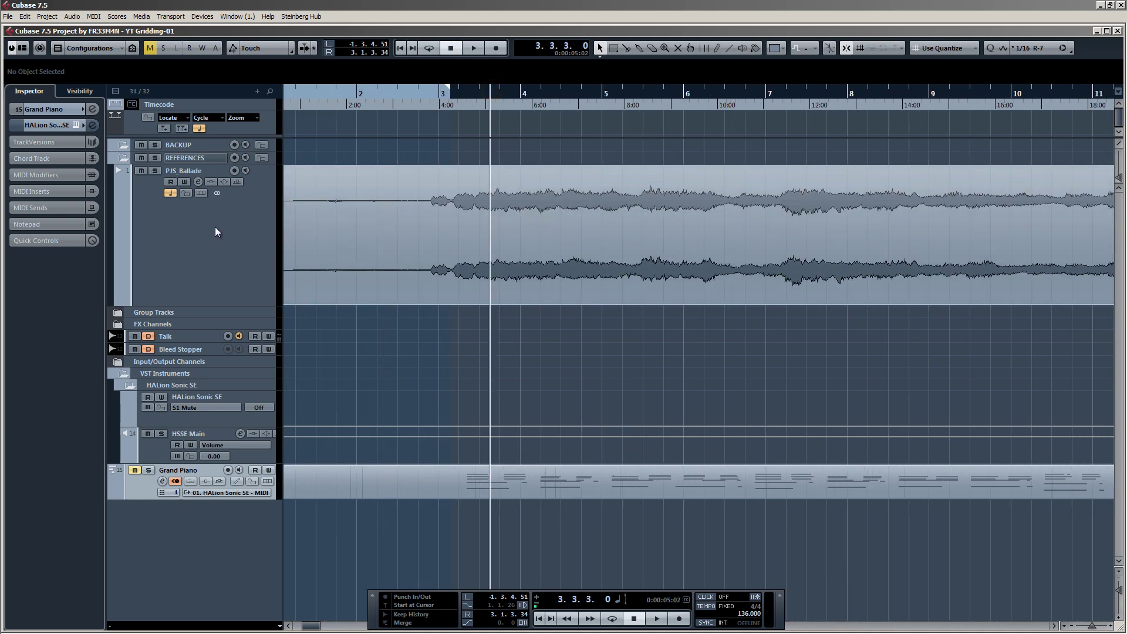
pyautogui.press('space')
pyautogui.moveTo(436, 93); pyautogui.dragTo(534, 217)
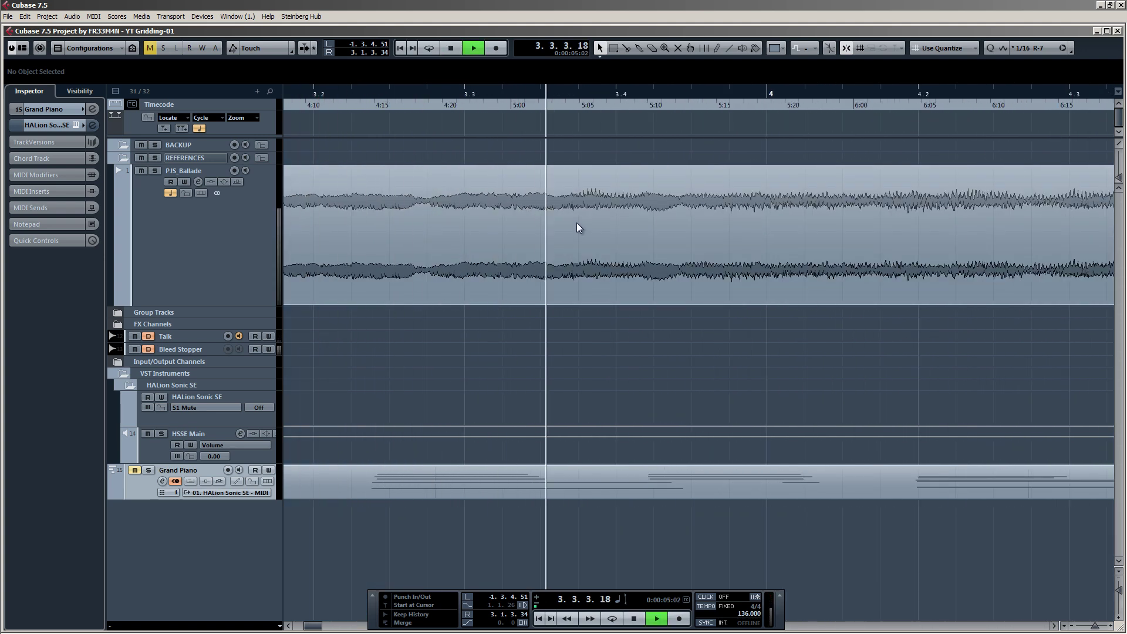
pyautogui.press('space')
pyautogui.click(570, 93)
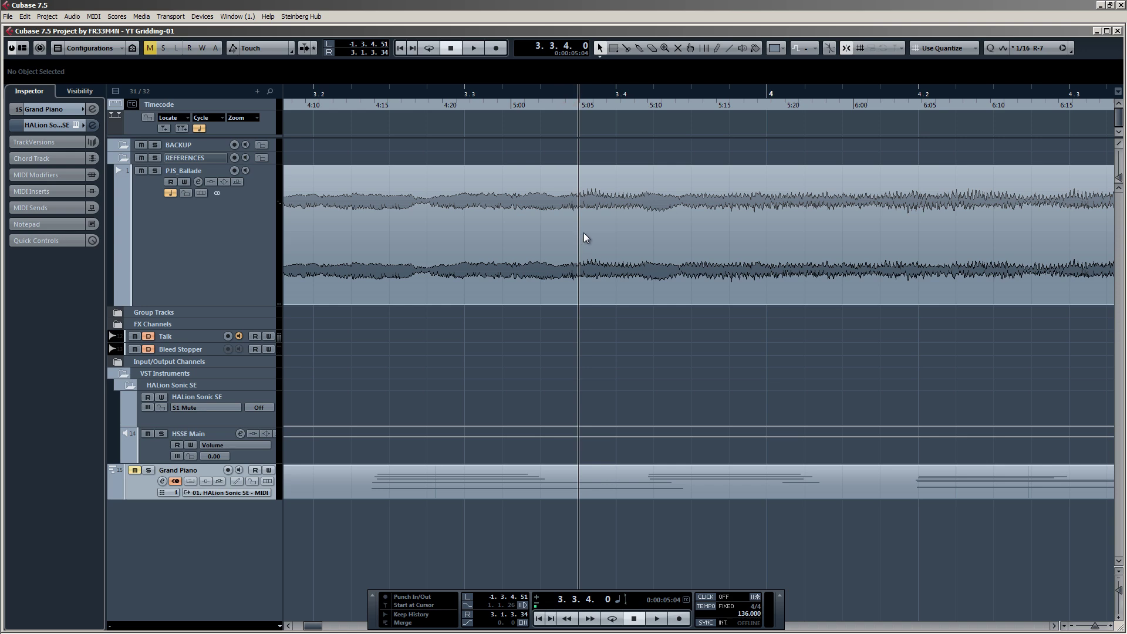
# With snap off, split the PJS_Ballade audio at the onset just before the cursor and delete the part before it.
pyautogui.click(846, 48)
pyautogui.press('h')
pyautogui.press('h')
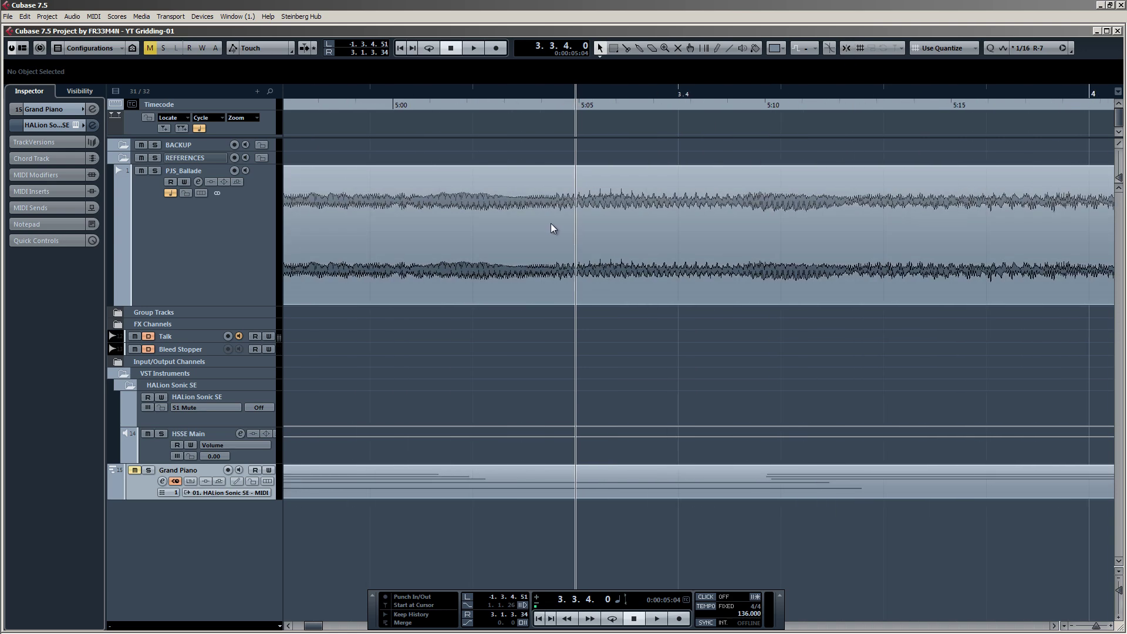
pyautogui.scroll(8, 550, 224)
pyautogui.keyDown('alt'); pyautogui.click(550, 223); pyautogui.keyUp('alt')
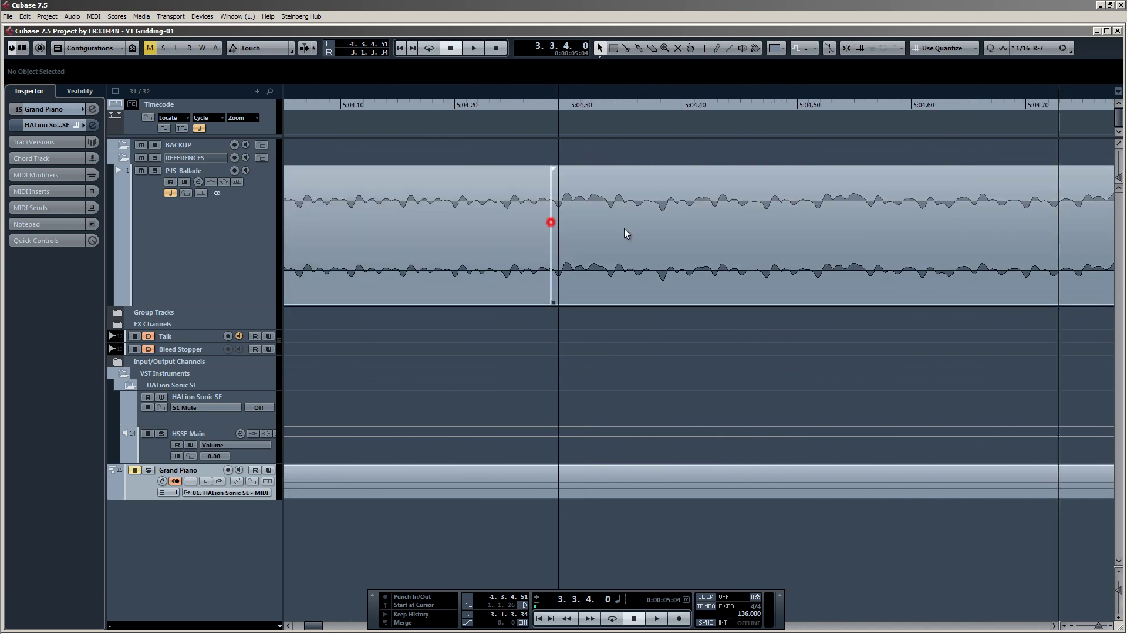
pyautogui.scroll(-10, 628, 234)
pyautogui.click(523, 232)
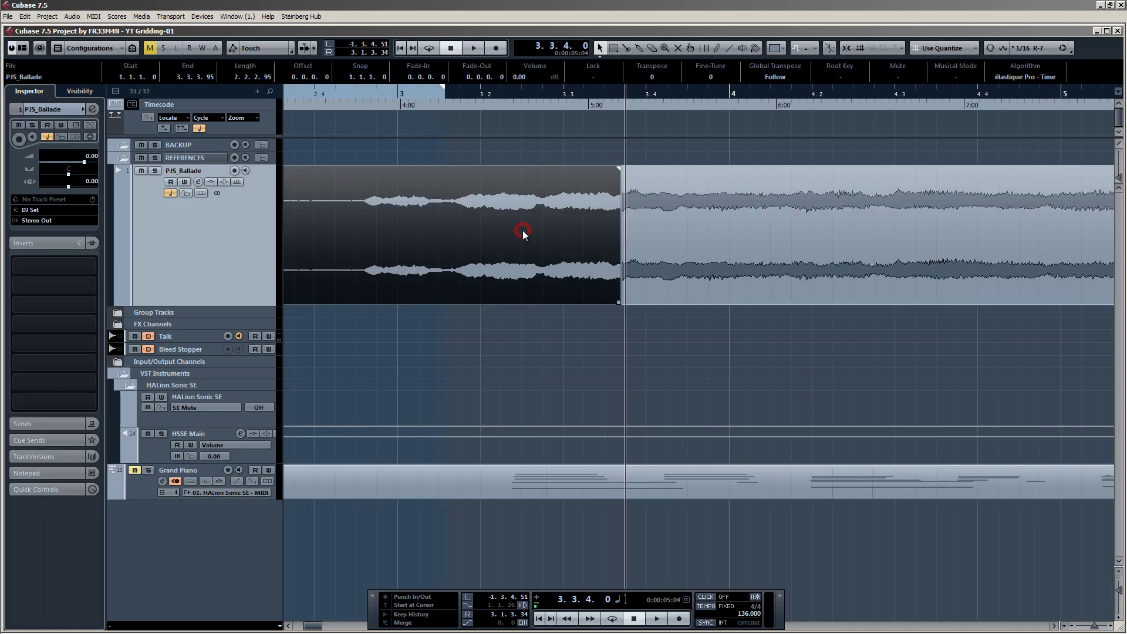
pyautogui.press('Delete')
# Move the remaining PJS_Ballade audio so that its start lines up with the bar 1 line.
pyautogui.moveTo(718, 233); pyautogui.dragTo(493, 237)
pyautogui.press('g')
pyautogui.press('g')
pyautogui.press('g')
pyautogui.press('g')
pyautogui.press('g')
pyautogui.press('g')
pyautogui.click(351, 93)
pyautogui.scroll(3, 333, 262)
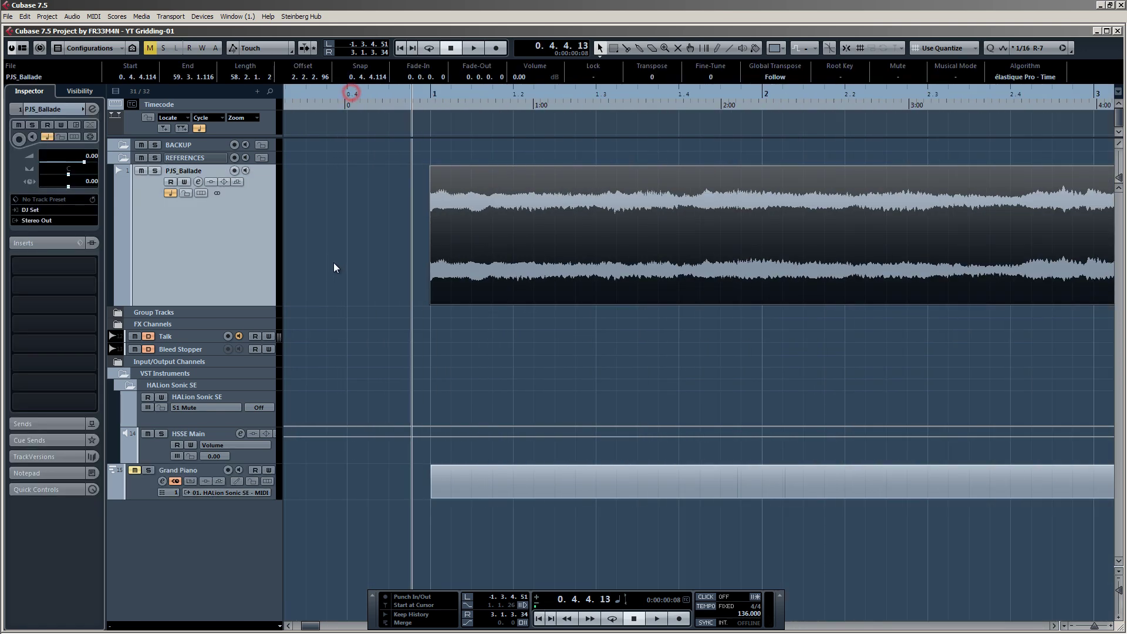
pyautogui.scroll(4, 334, 262)
pyautogui.moveTo(673, 282); pyautogui.dragTo(681, 281)
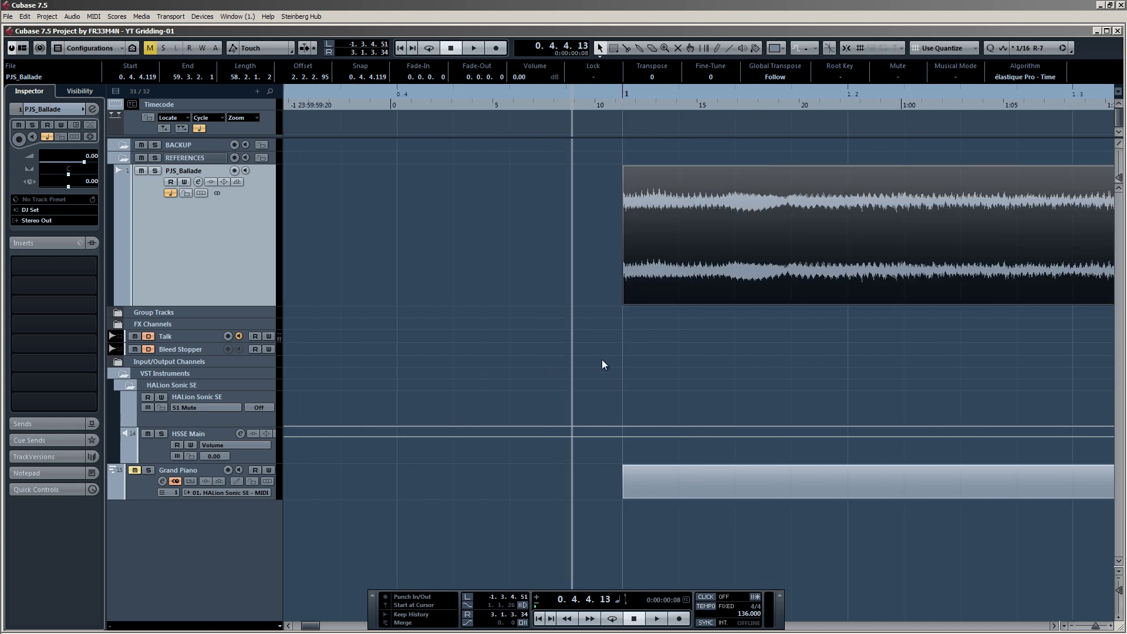
# Extend the start of the PJS_Ballade audio back to about 0.3.3, ahead of bar 1.
pyautogui.scroll(-5, 602, 359)
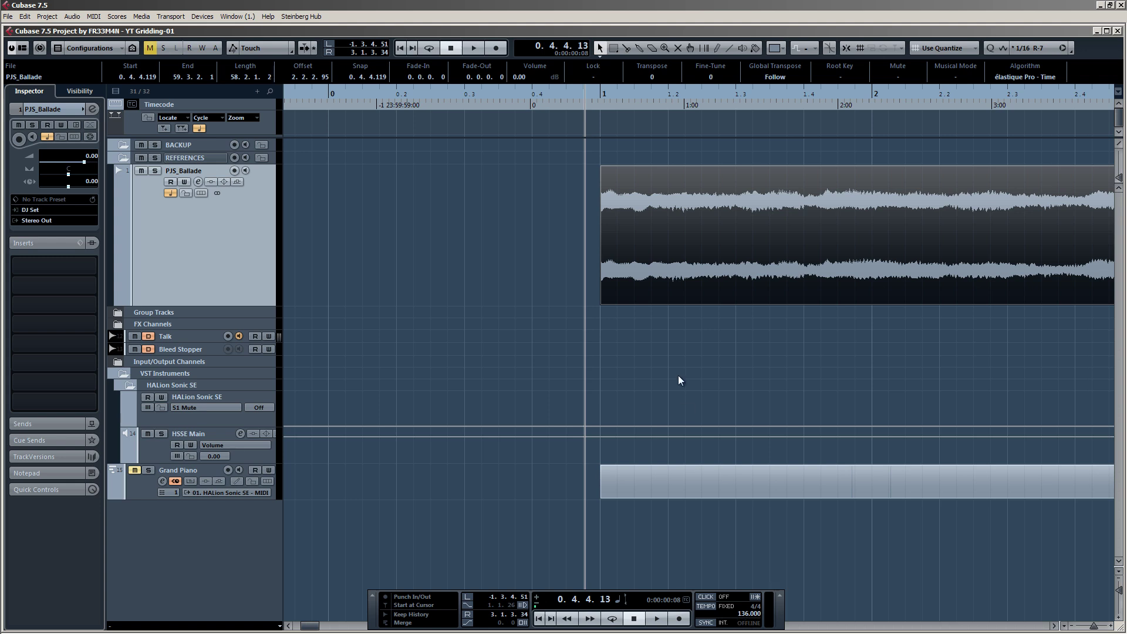
pyautogui.scroll(-6, 601, 369)
pyautogui.scroll(-2, 600, 369)
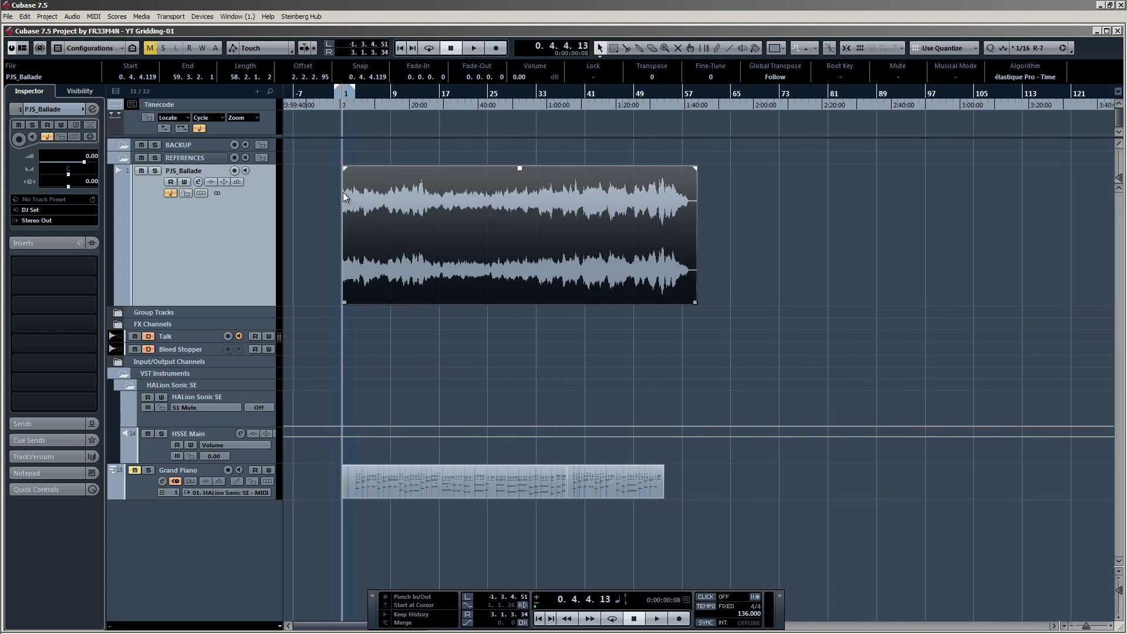
pyautogui.scroll(10, 338, 227)
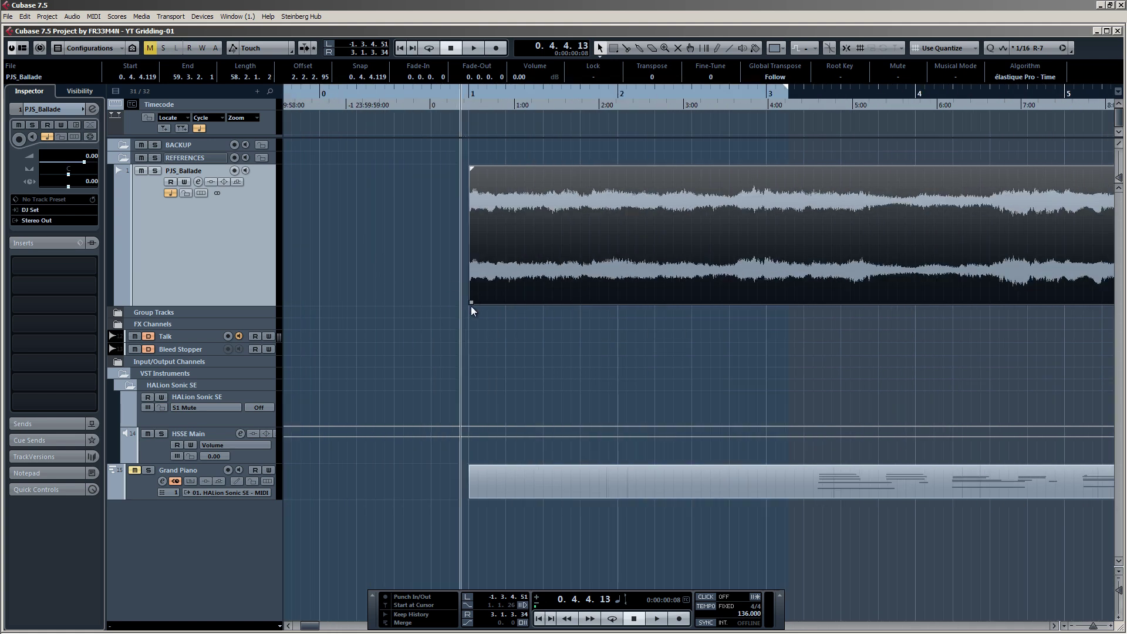
pyautogui.moveTo(473, 302); pyautogui.dragTo(416, 302)
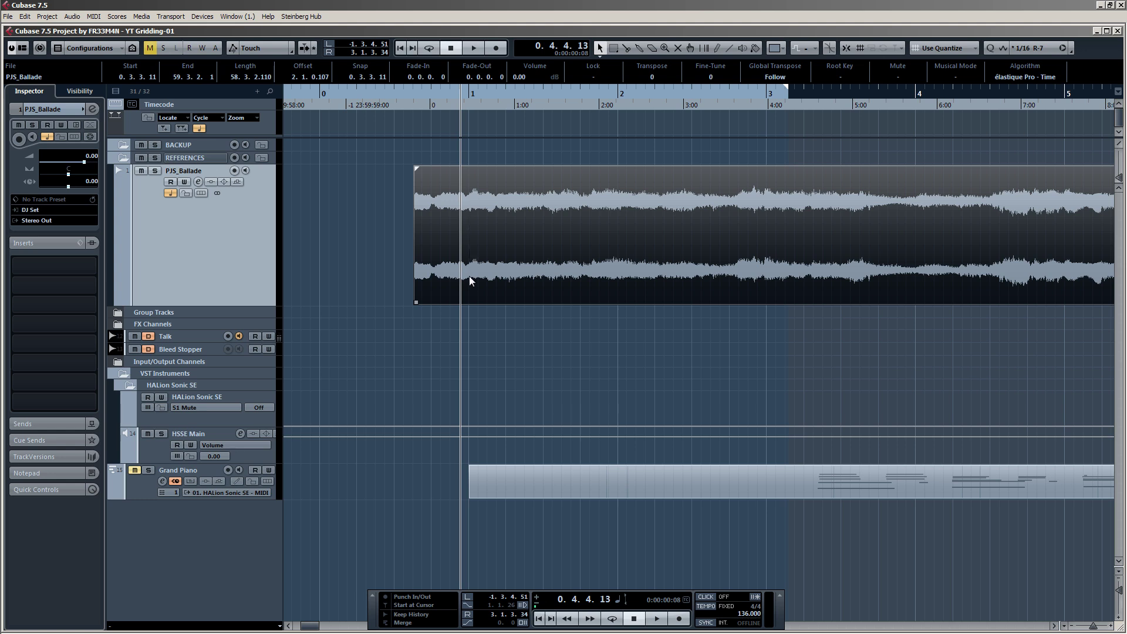
# Raise the project tempo to 138 BPM and check where bar 1 falls on the waveform.
pyautogui.scroll(8, 477, 291)
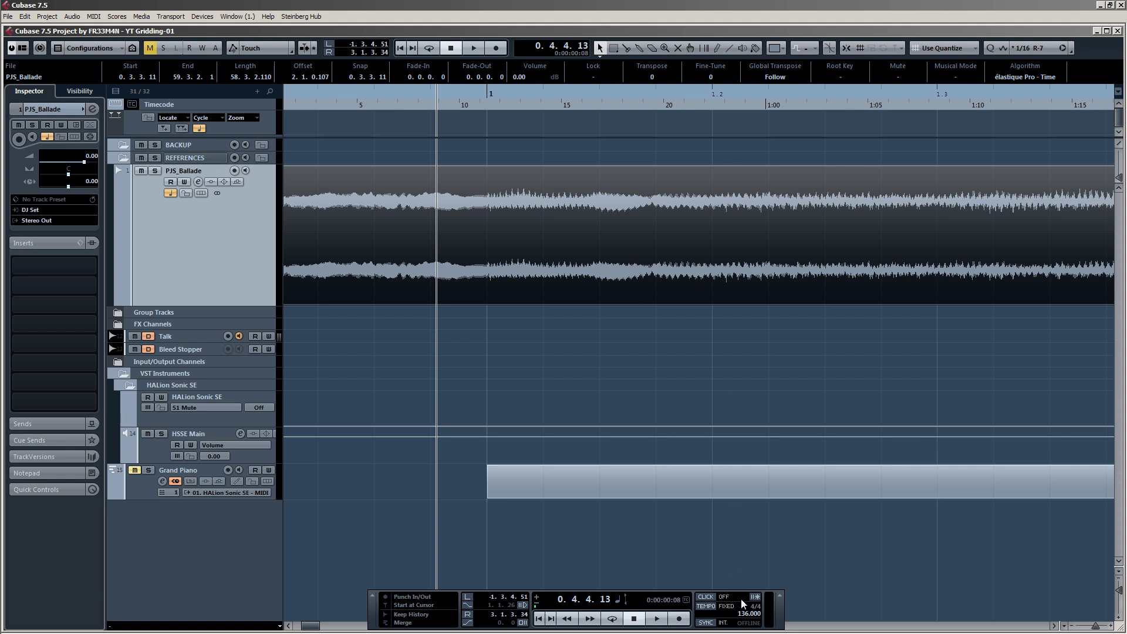
pyautogui.scroll(3, 746, 614)
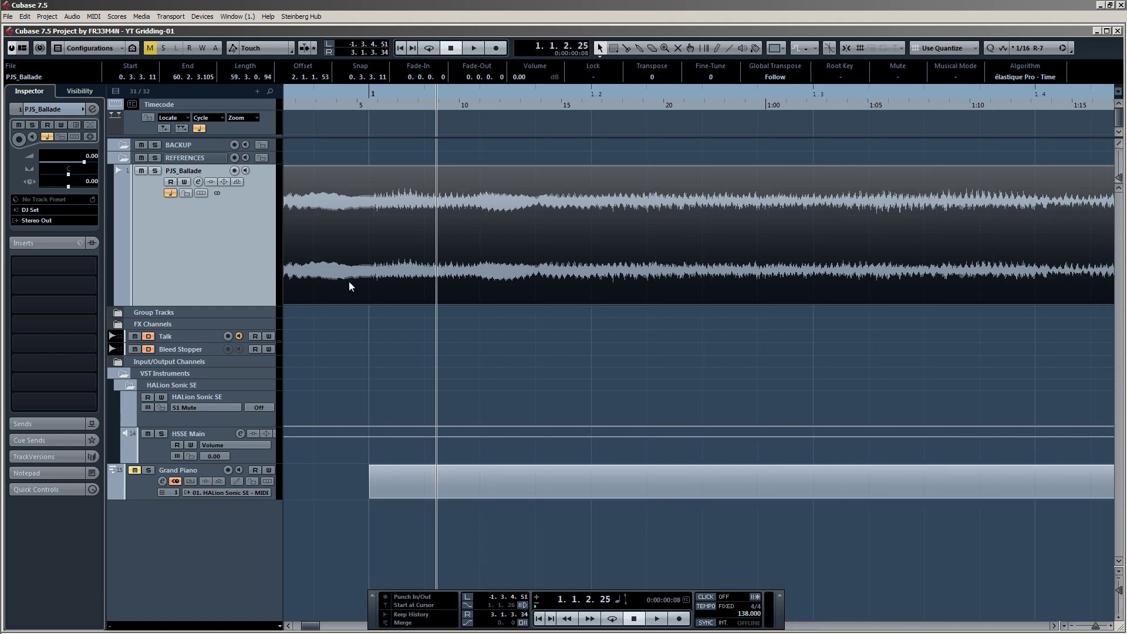
pyautogui.moveTo(363, 100); pyautogui.dragTo(374, 218)
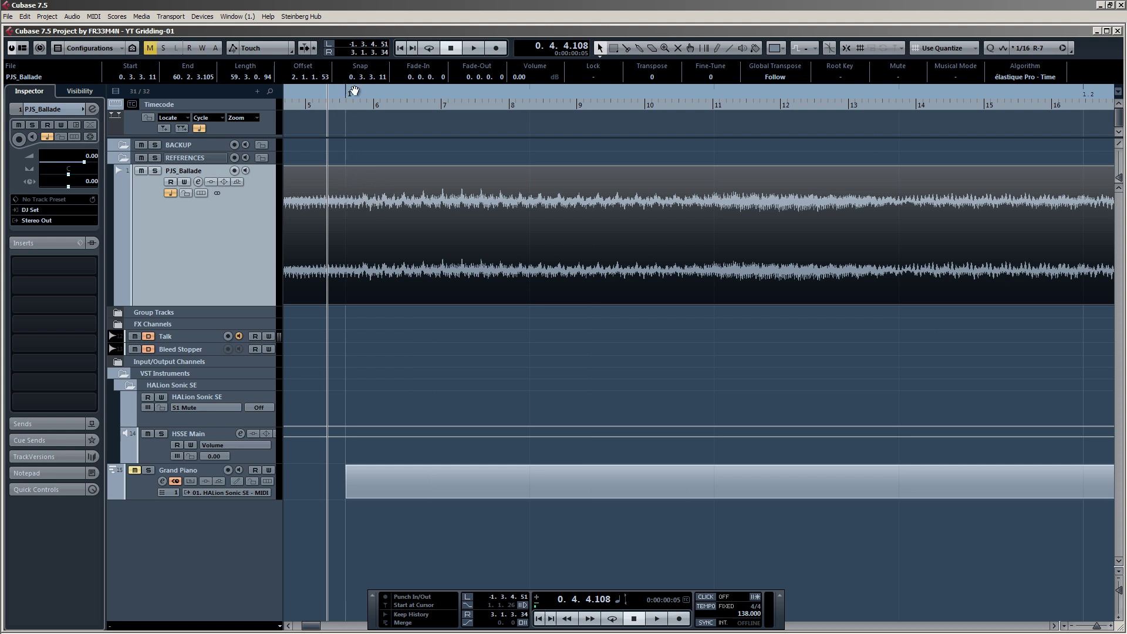
pyautogui.scroll(-2, 489, 227)
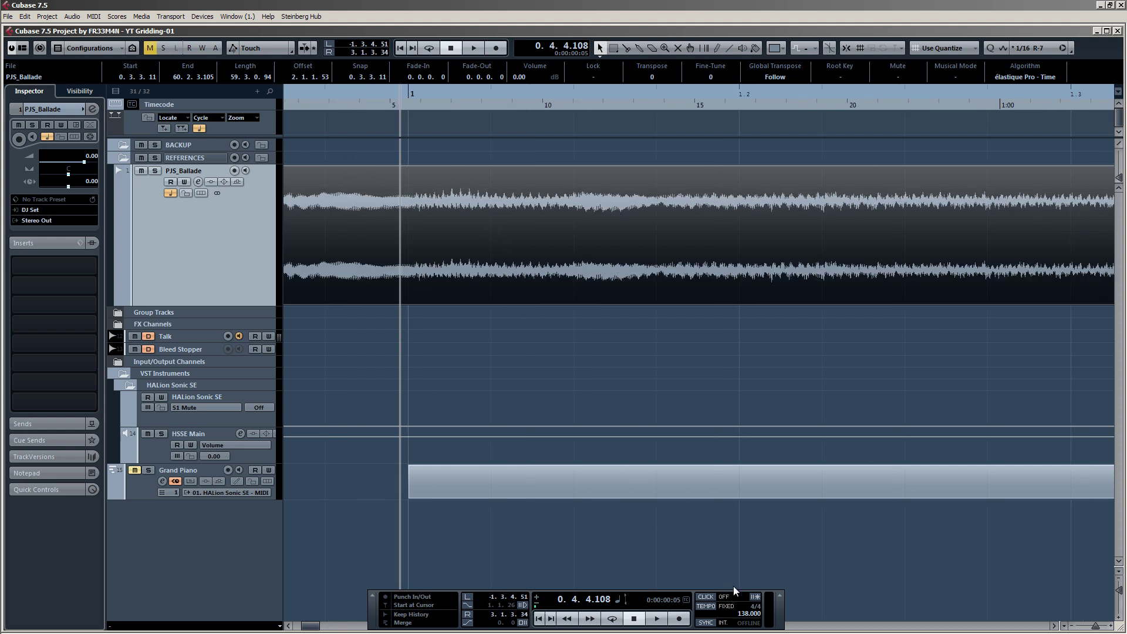
# Return the project tempo to 136 BPM after the 138 BPM trial.
pyautogui.click(748, 614)
pyautogui.write('136')
pyautogui.press('Return')
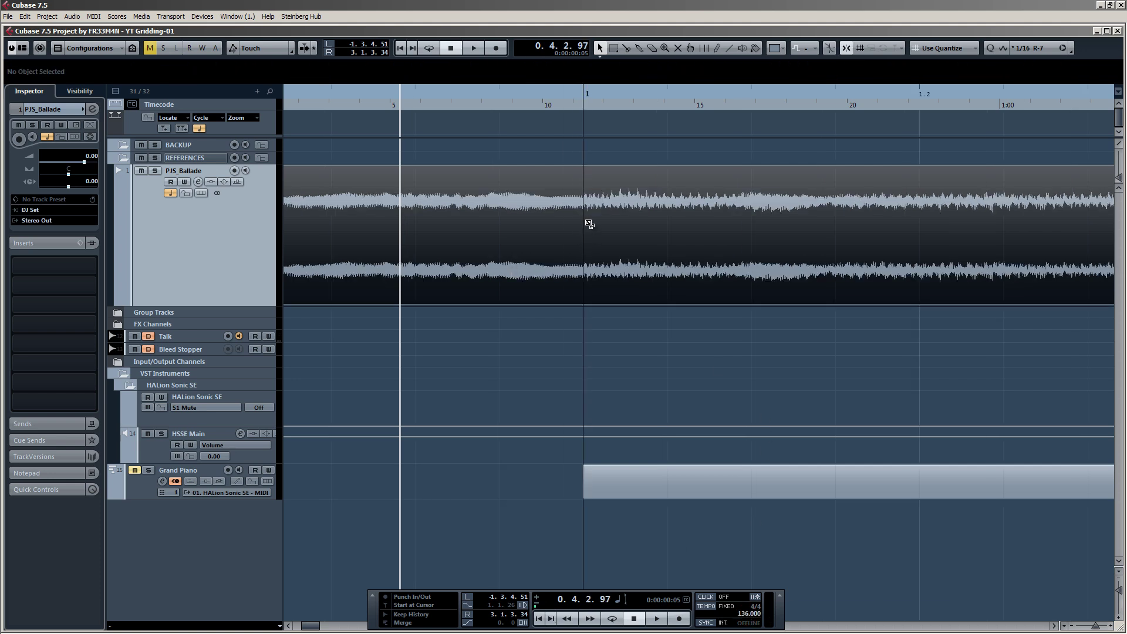
# Split the PJS_Ballade audio exactly at bar 1 and delete the piece in front of it.
pyautogui.keyDown('alt'); pyautogui.click(588, 224); pyautogui.keyUp('alt')
pyautogui.click(552, 221)
pyautogui.press('Delete')
pyautogui.scroll(5, 592, 266)
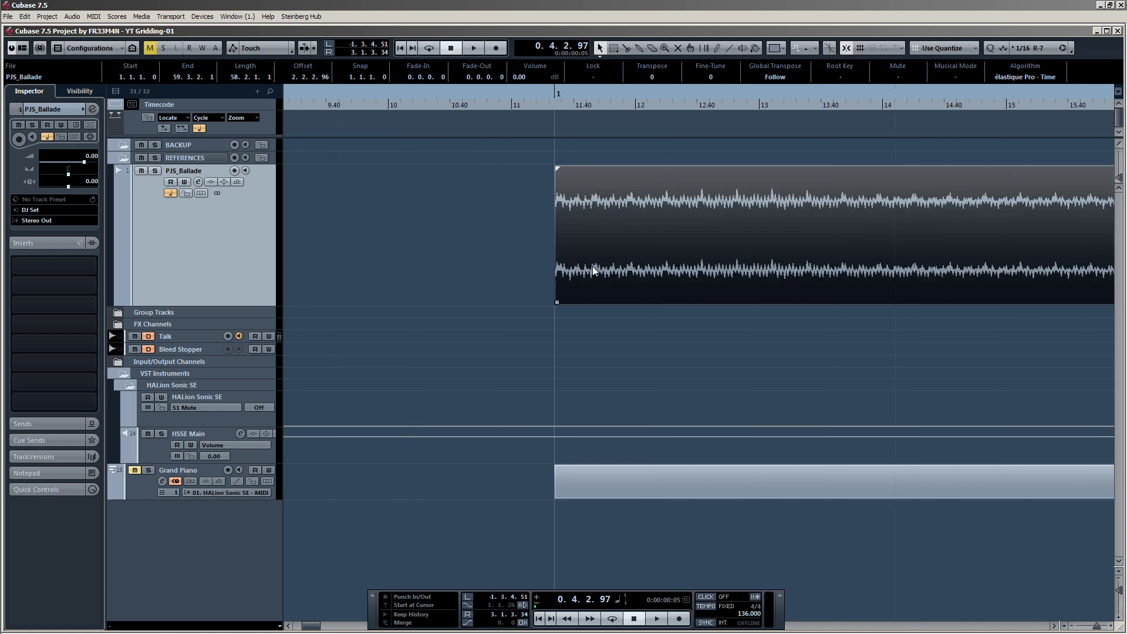
pyautogui.scroll(-3, 533, 206)
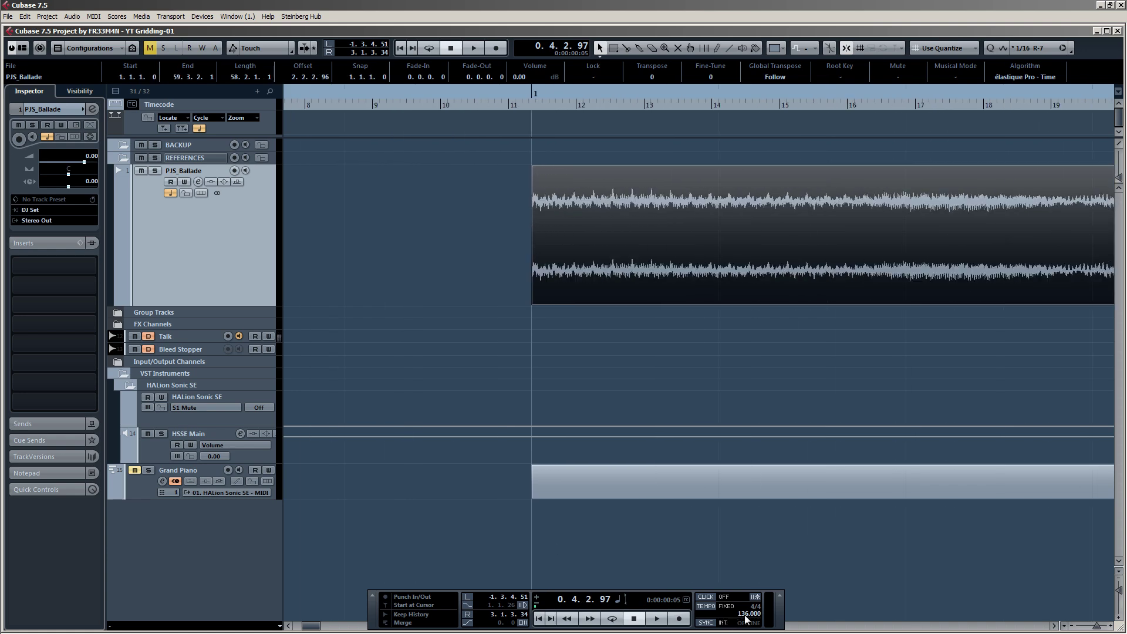
# Raise the project tempo to 141 BPM and briefly play the trimmed audio from bar 1.
pyautogui.scroll(6, 746, 614)
pyautogui.scroll(-6, 746, 615)
pyautogui.scroll(5, 745, 615)
pyautogui.scroll(-3, 709, 356)
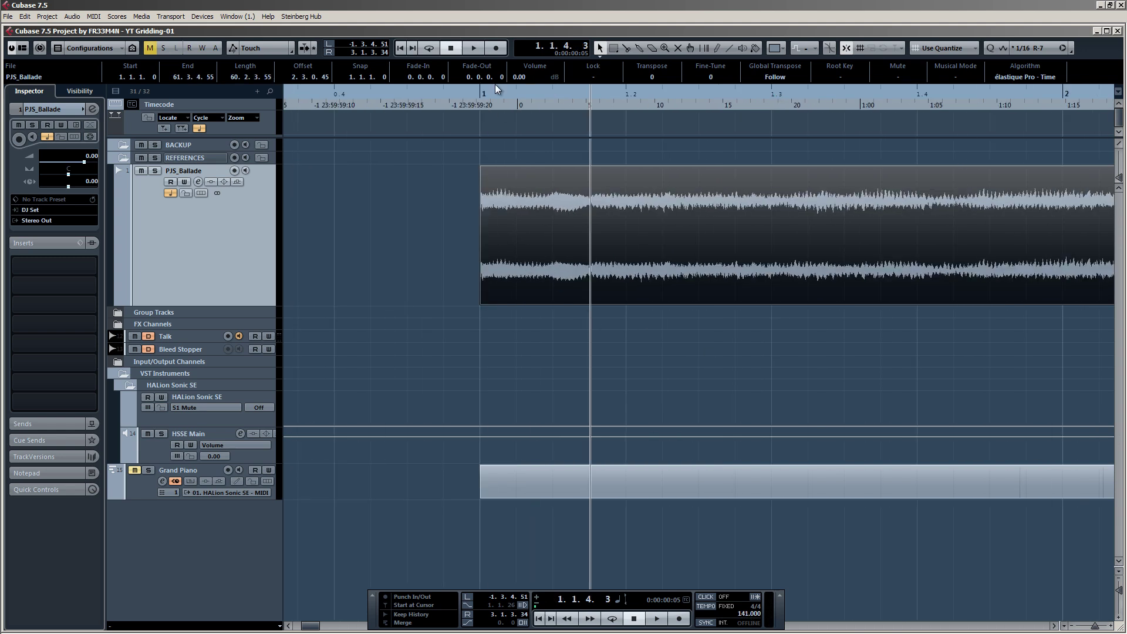
pyautogui.click(476, 95)
pyautogui.press('space')
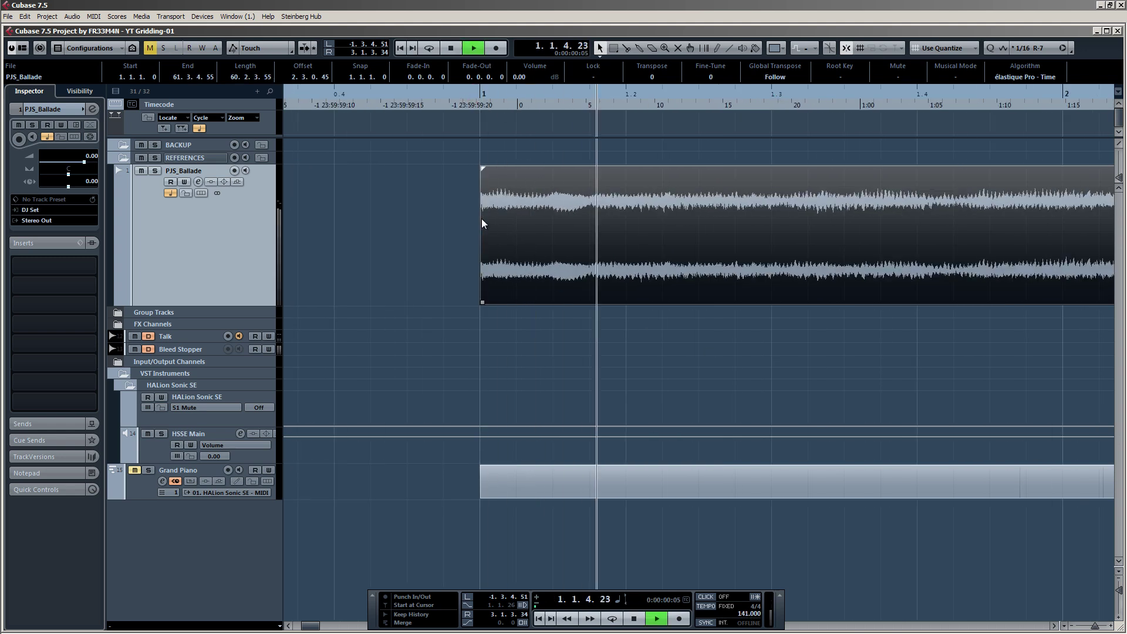
pyautogui.click(615, 361)
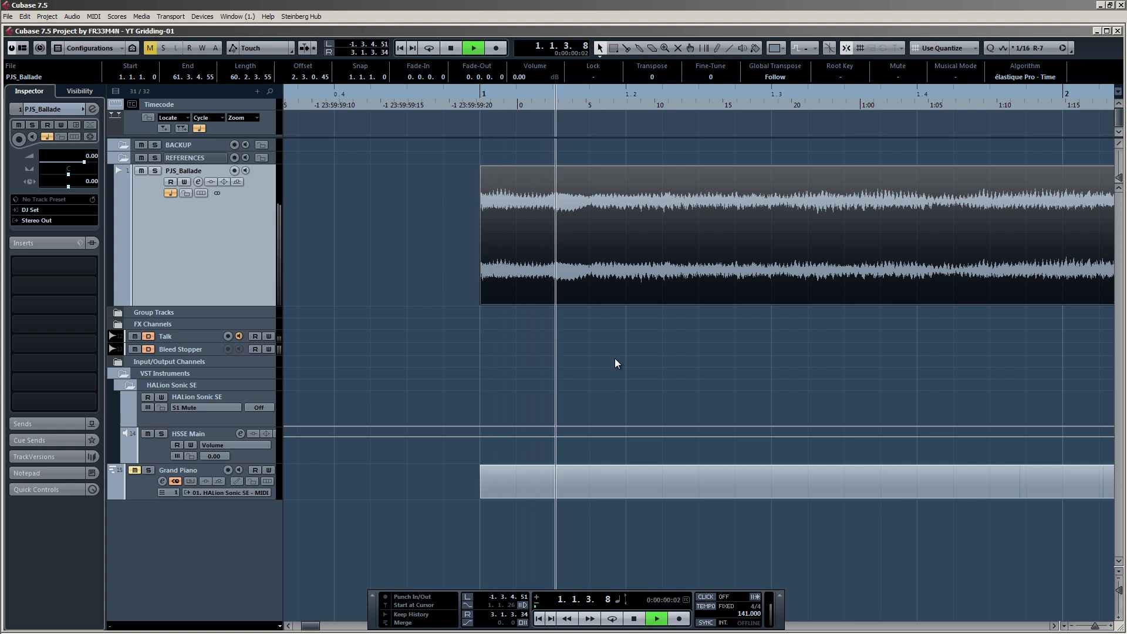
pyautogui.press('space')
# Set the project tempo back to 136 BPM.
pyautogui.doubleClick(744, 614)
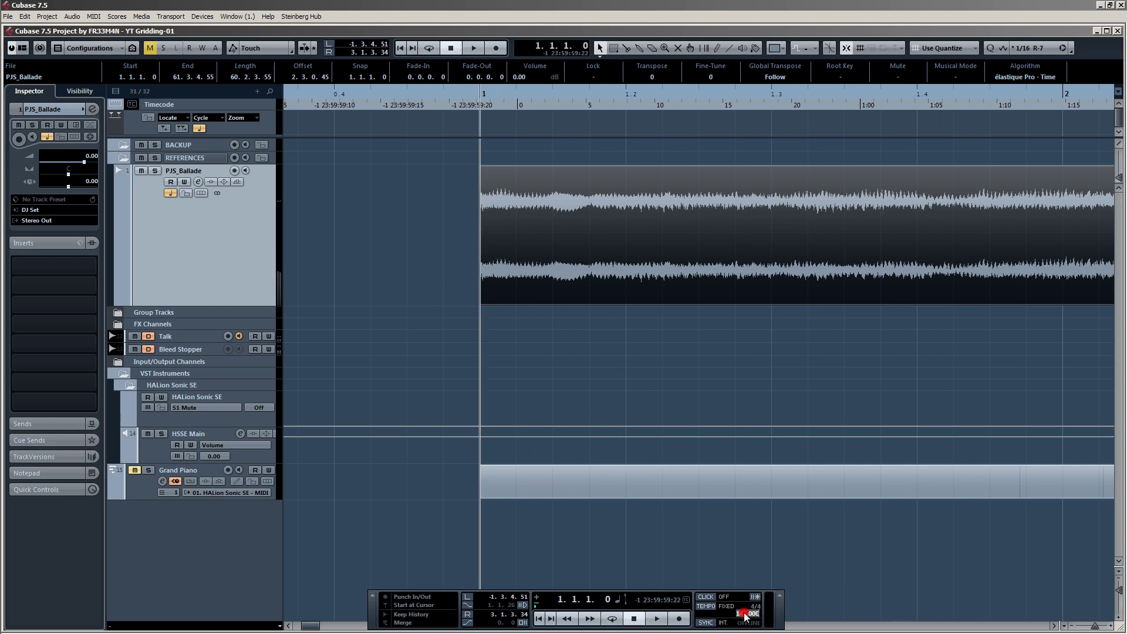
pyautogui.write('136')
pyautogui.press('Return')
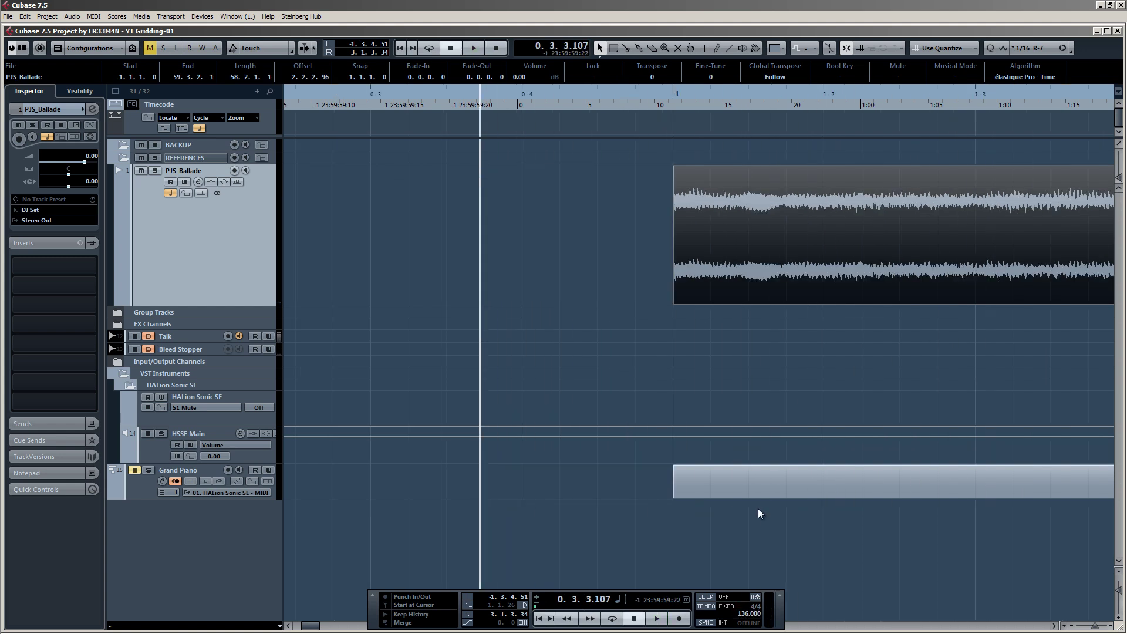
# Extend the start of the PJS_Ballade audio back to position 0.1.3 and play it from just before bar 1.
pyautogui.scroll(-5, 610, 325)
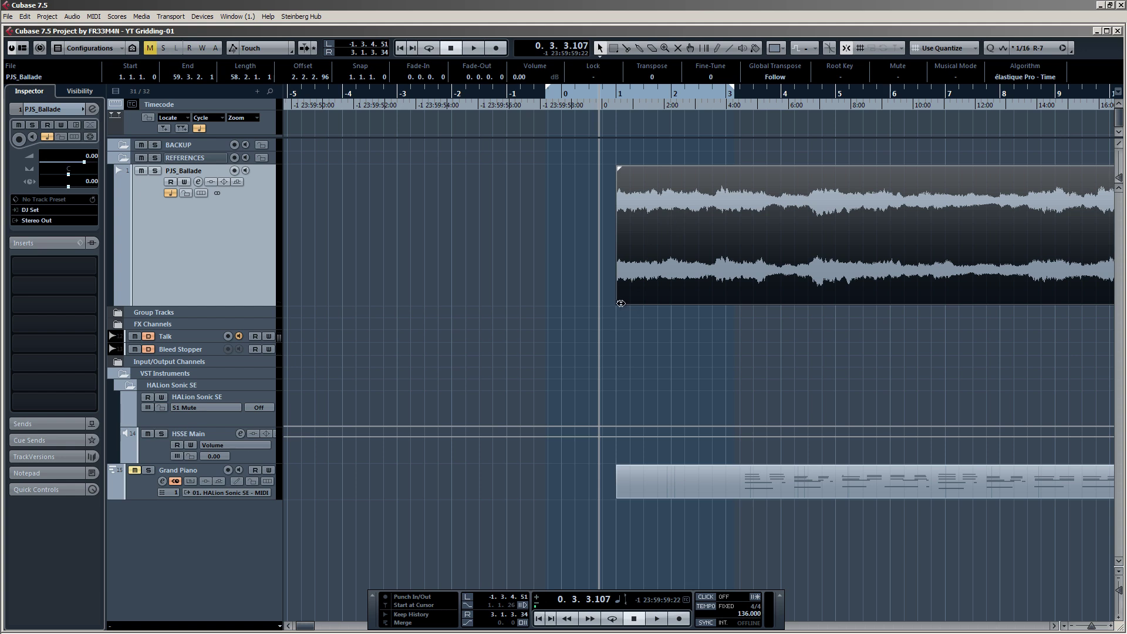
pyautogui.moveTo(618, 302); pyautogui.dragTo(569, 297)
pyautogui.click(612, 94)
pyautogui.scroll(3, 612, 94)
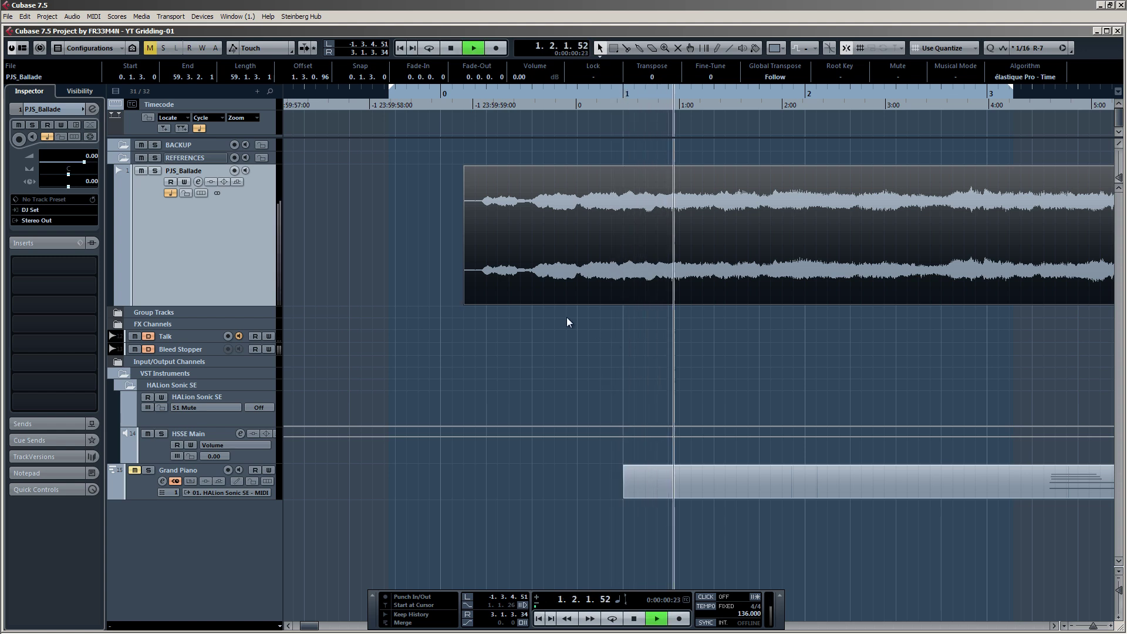
# Turn on the metronome click and check the audio against it from just before bar 1 and around bars 17 and 23.
pyautogui.scroll(-3, 566, 317)
pyautogui.press('c')
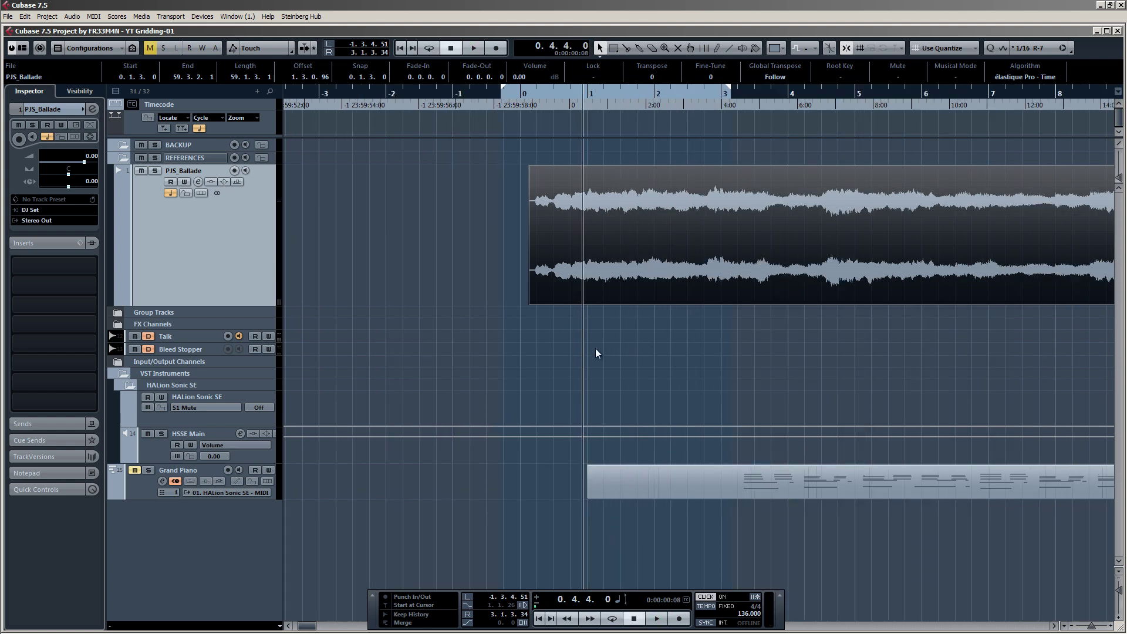
pyautogui.press('space')
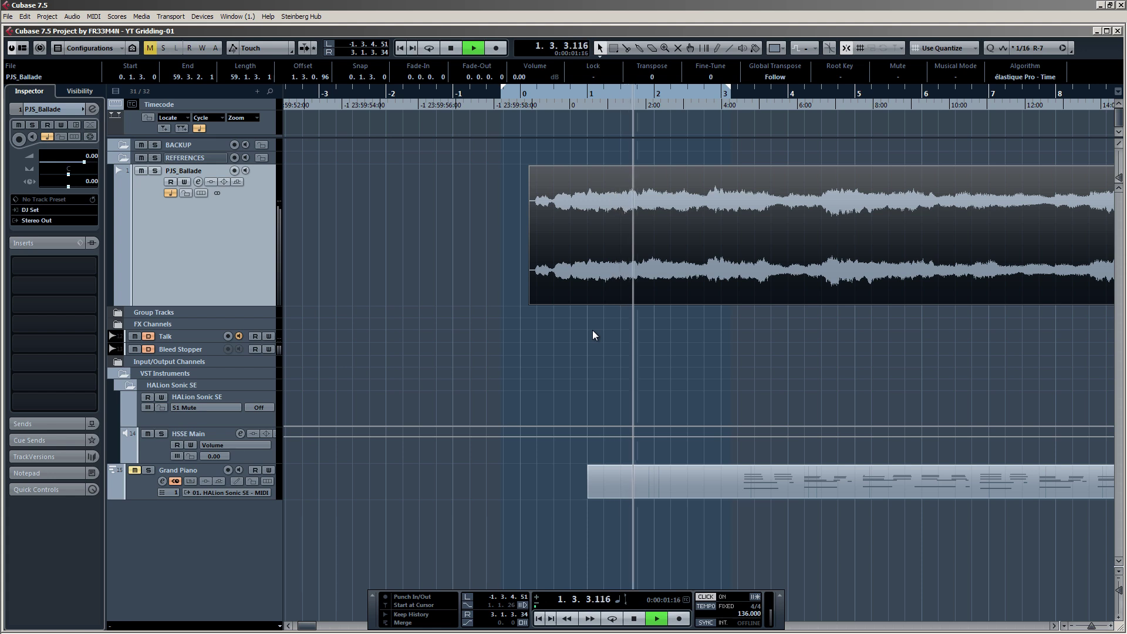
pyautogui.scroll(-2, 620, 327)
pyautogui.press('g')
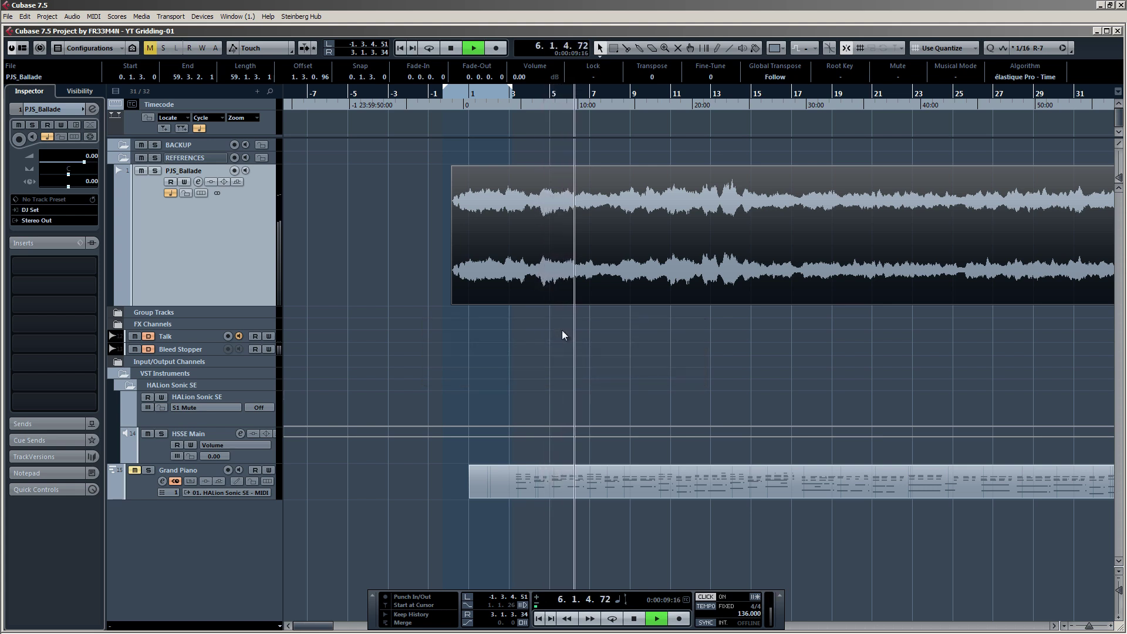
pyautogui.click(799, 93)
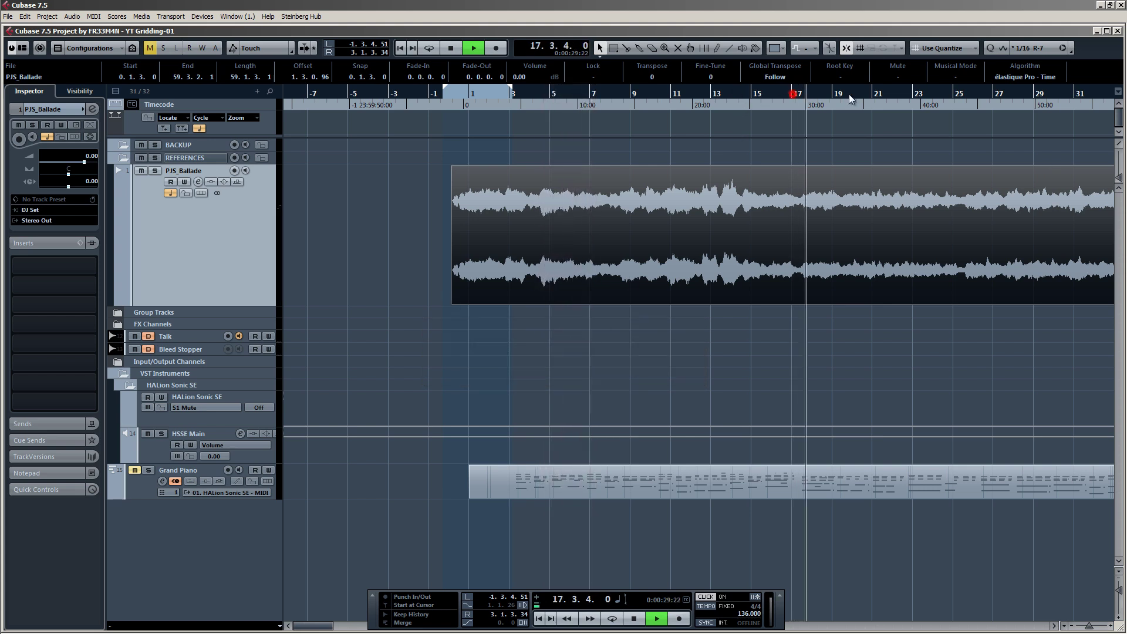
pyautogui.click(918, 92)
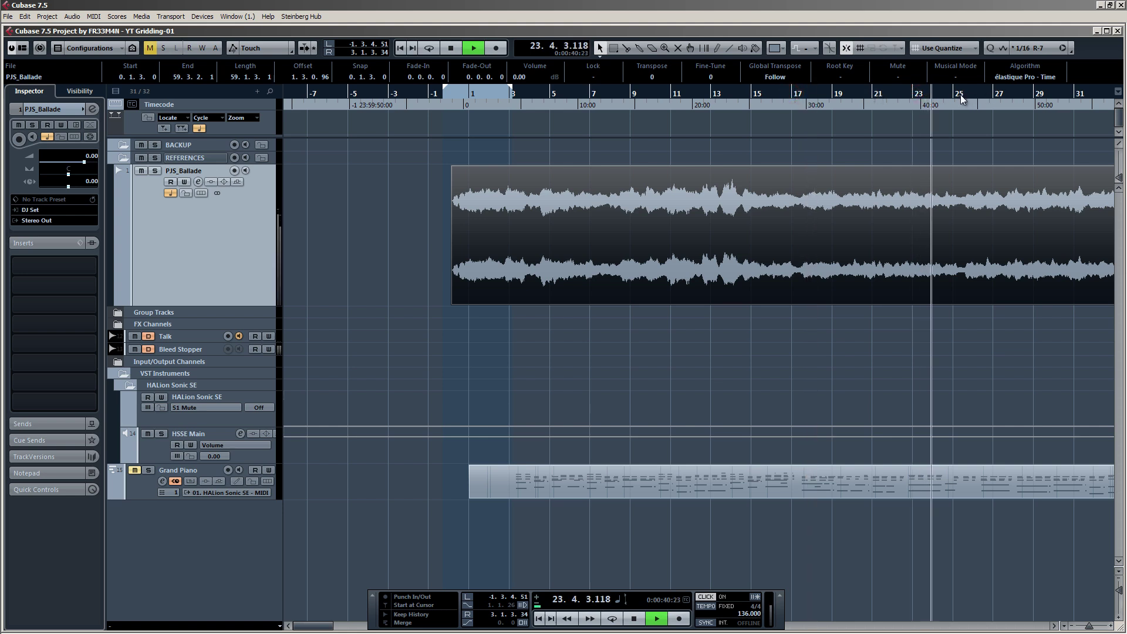
pyautogui.click(945, 231)
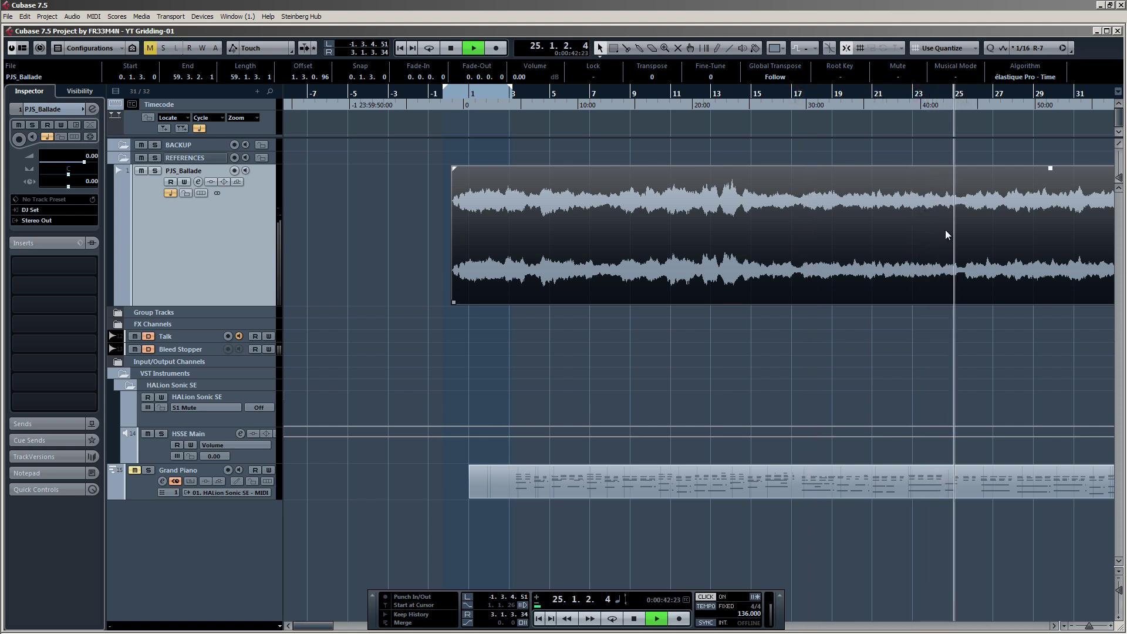
pyautogui.press('space')
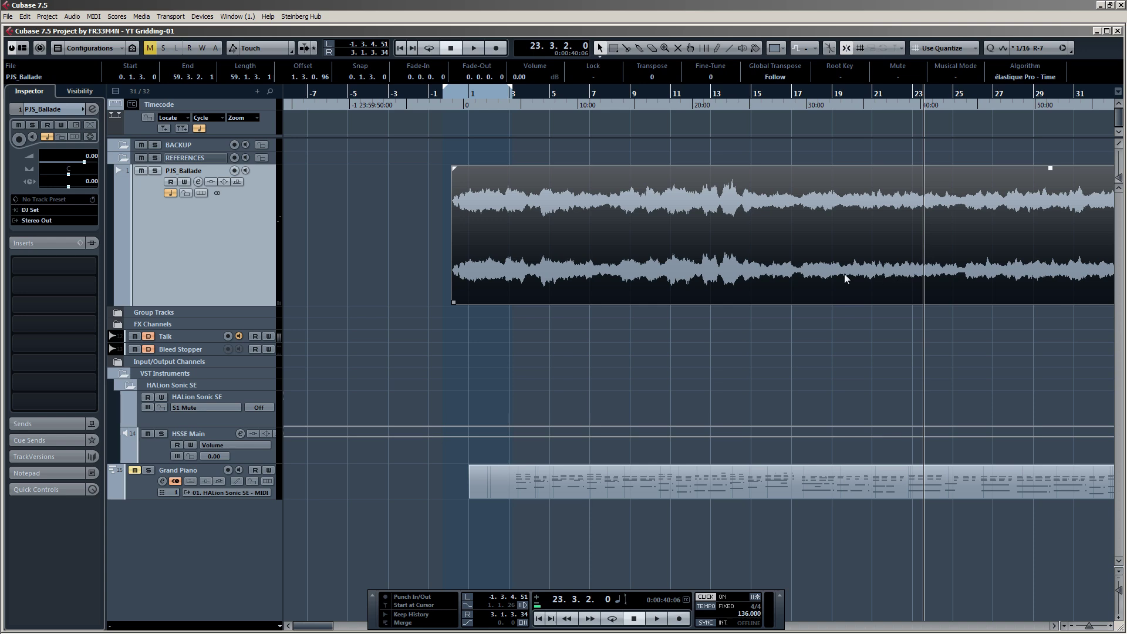
# Open the PJS_Ballade audio in the Sample Editor and switch on Musical Mode.
pyautogui.press('g')
pyautogui.press('g')
pyautogui.press('g')
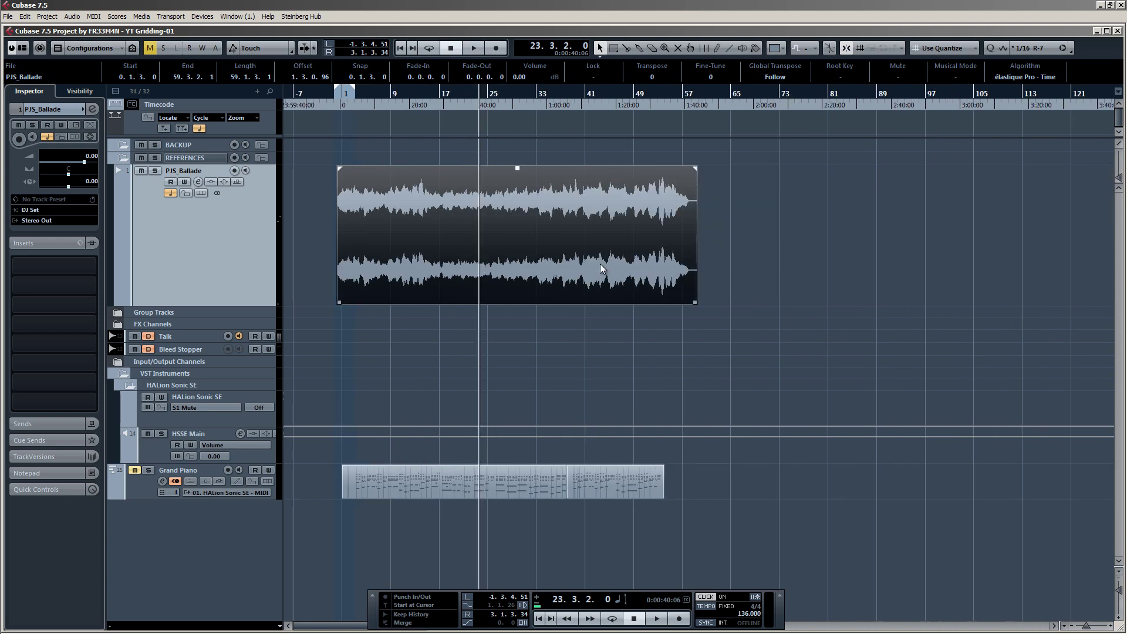
pyautogui.doubleClick(427, 245)
pyautogui.click(462, 105)
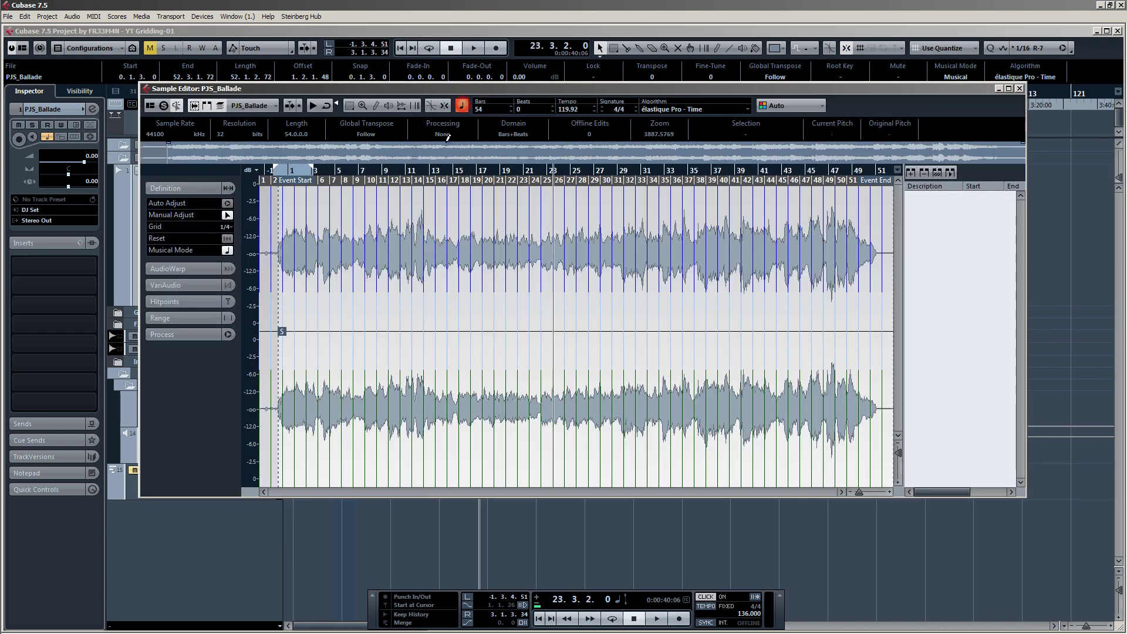
pyautogui.click(201, 187)
pyautogui.click(202, 185)
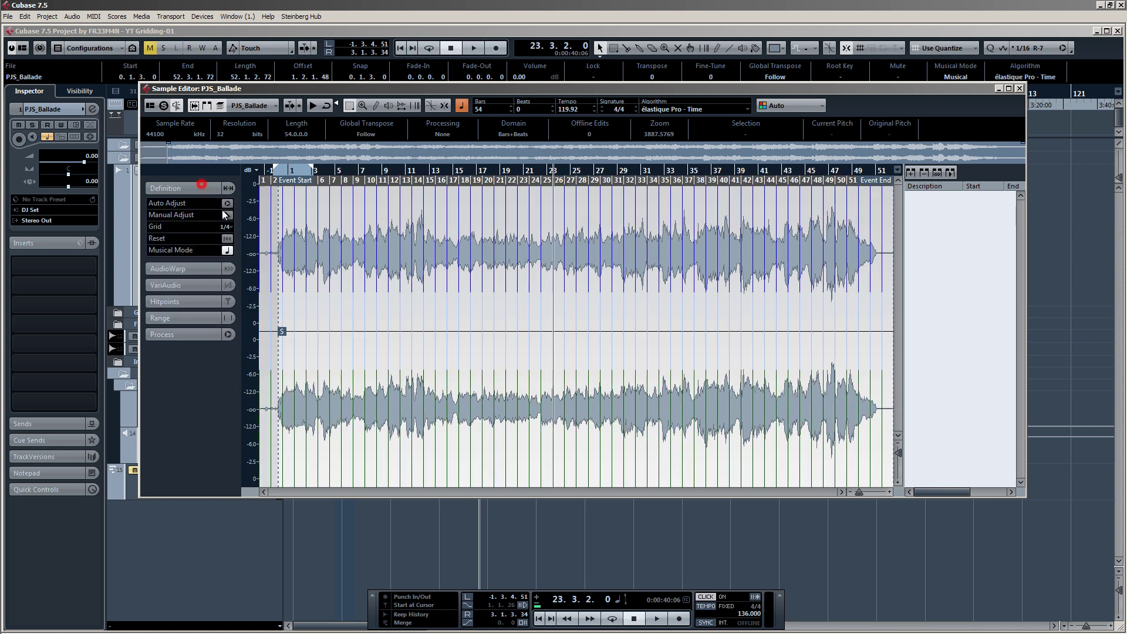
pyautogui.click(226, 250)
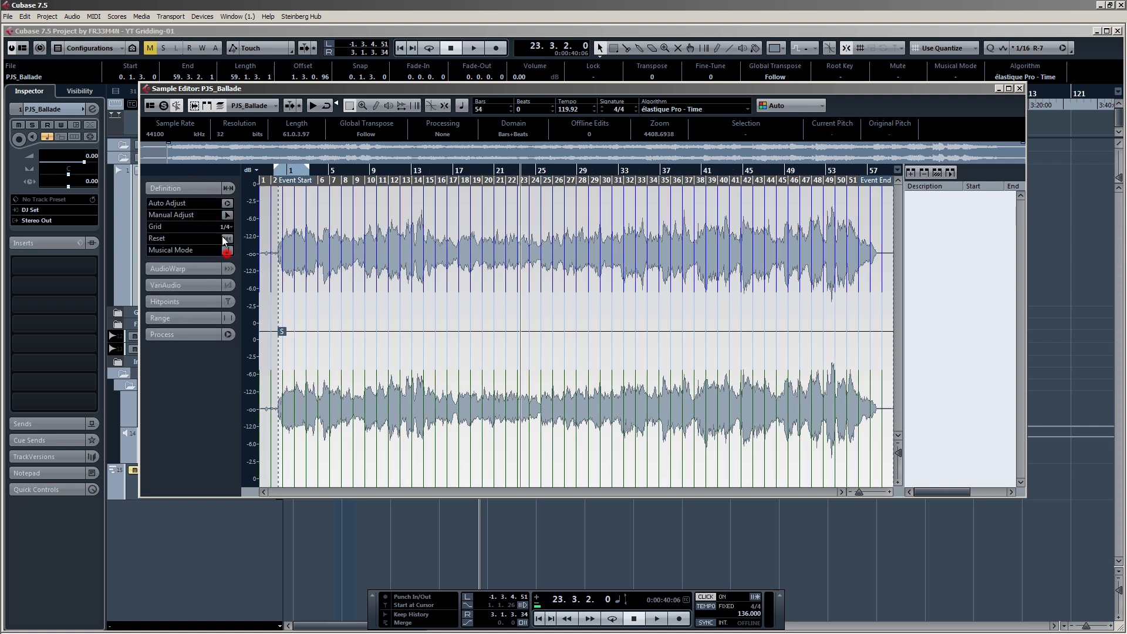
pyautogui.click(213, 187)
pyautogui.click(462, 105)
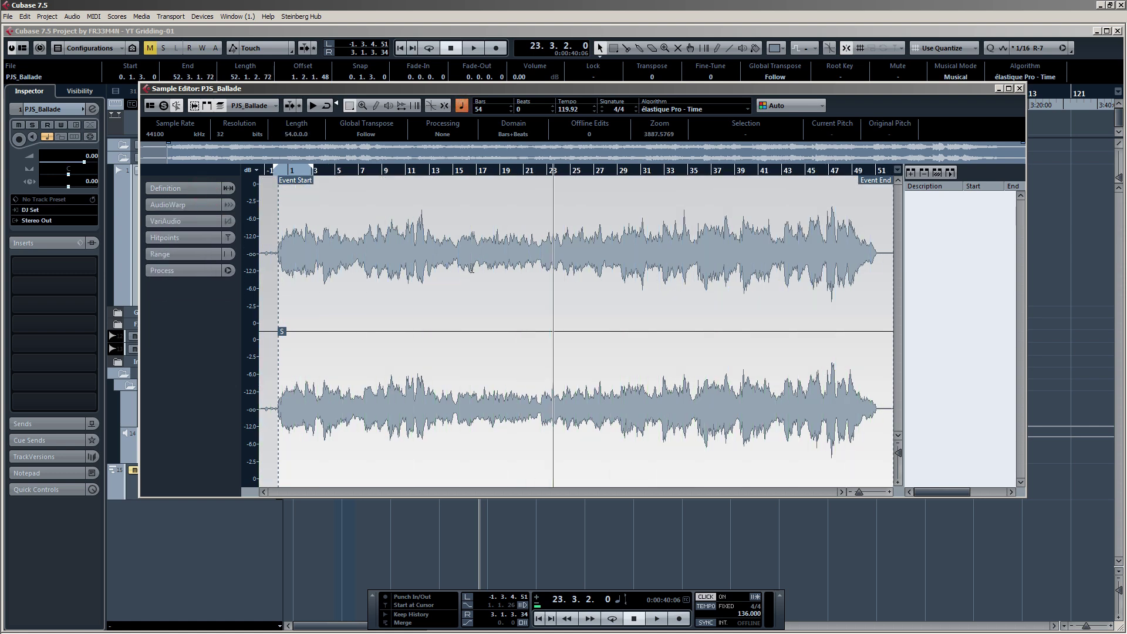
# Set the audio file's defined tempo to 136 BPM, keeping Musical Mode on, and close the Sample Editor.
pyautogui.click(568, 110)
pyautogui.write('136')
pyautogui.press('Return')
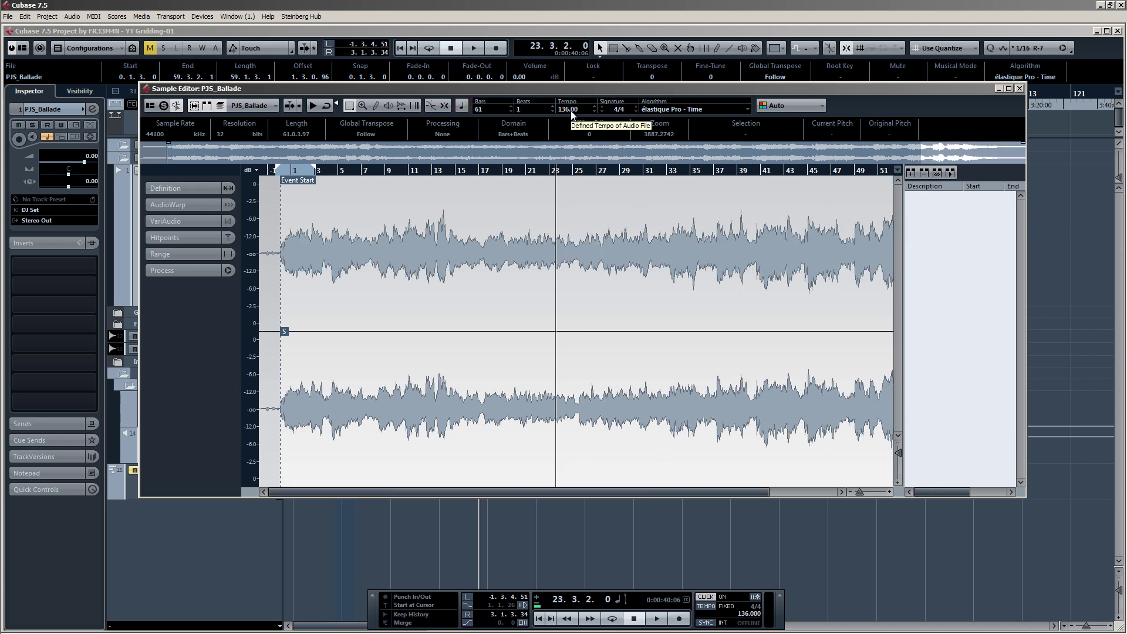
pyautogui.click(569, 109)
pyautogui.write('136')
pyautogui.press('Return')
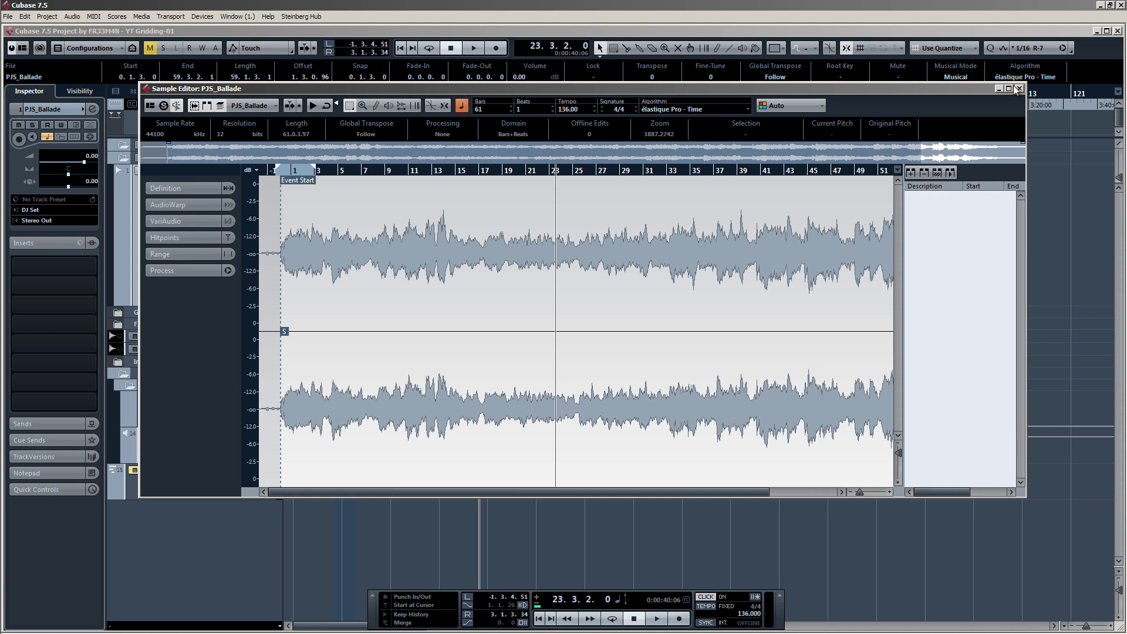
pyautogui.click(1021, 88)
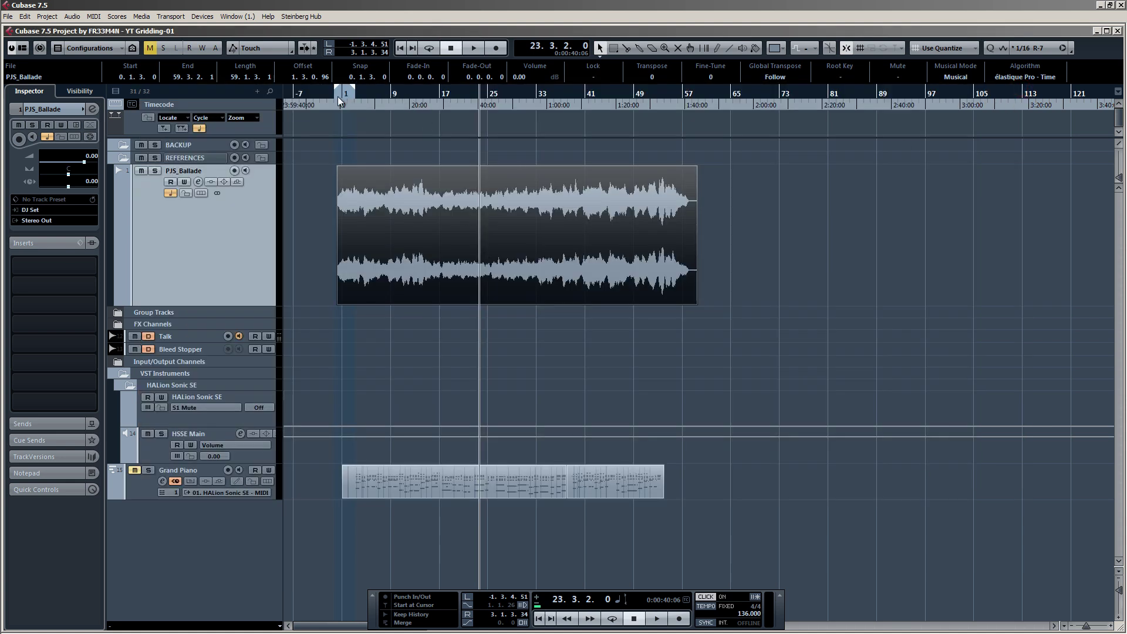
# Play the PJS_Ballade audio with the click from just before bar 1 to check its timing.
pyautogui.click(338, 100)
pyautogui.press('space')
pyautogui.press('h')
pyautogui.press('h')
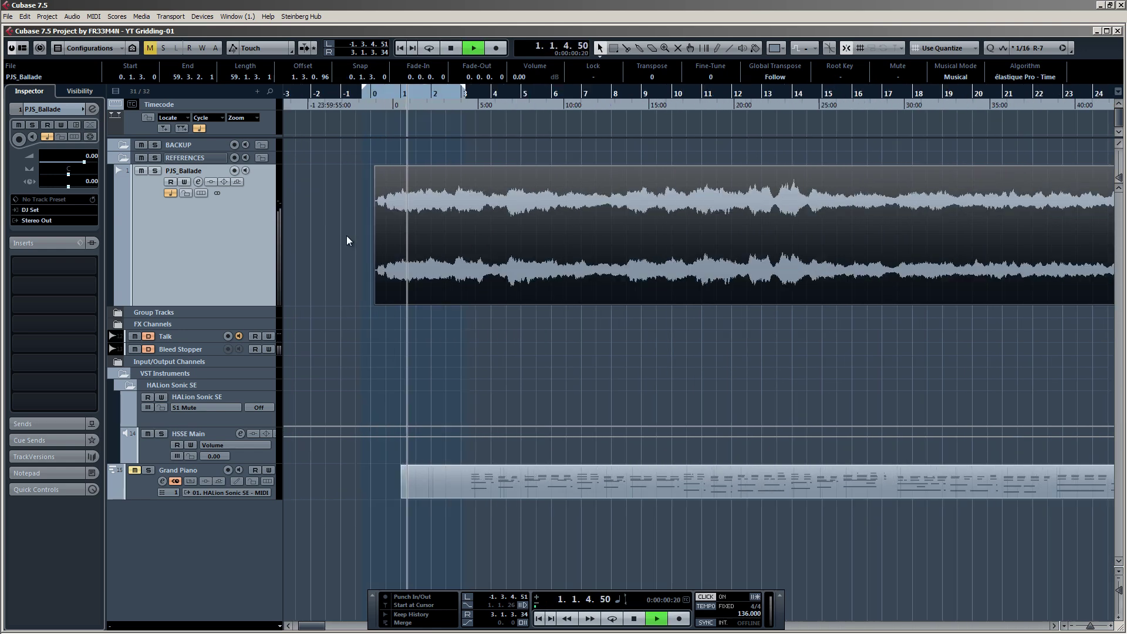
pyautogui.press('g')
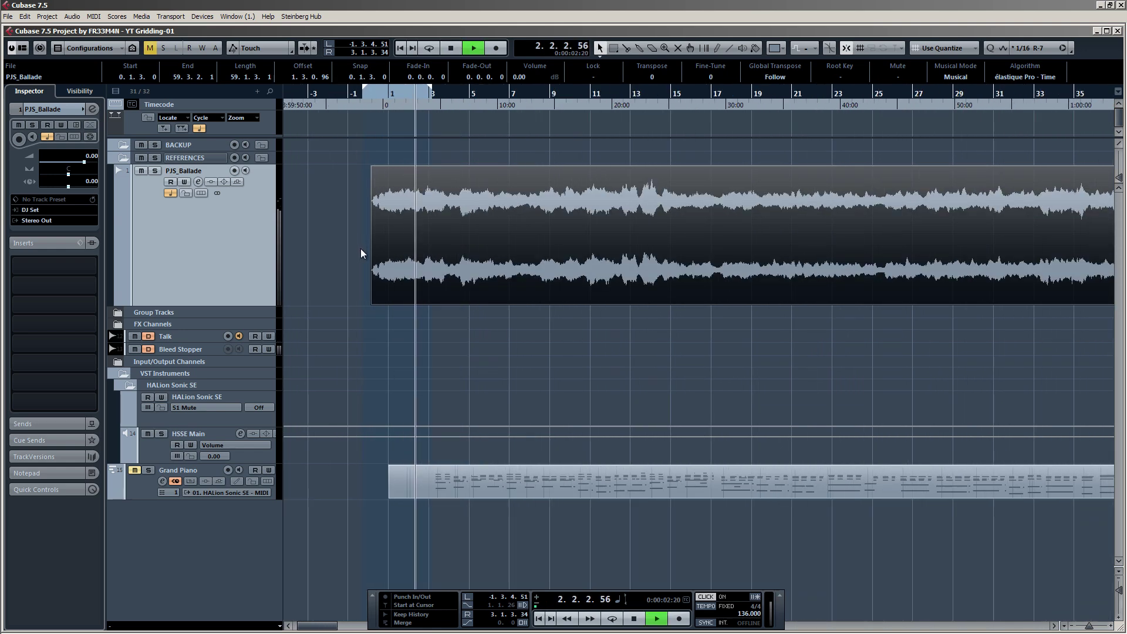
pyautogui.press('space')
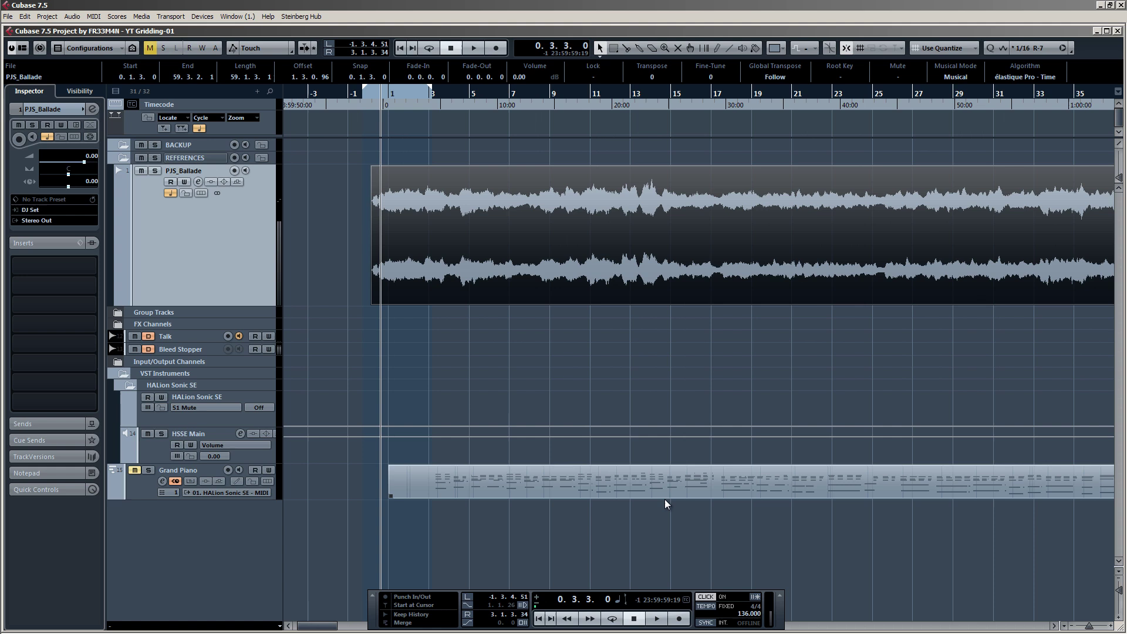
# Set the project tempo to 140 BPM and play the time-stretched audio from its start.
pyautogui.doubleClick(751, 612)
pyautogui.write('140')
pyautogui.press('Return')
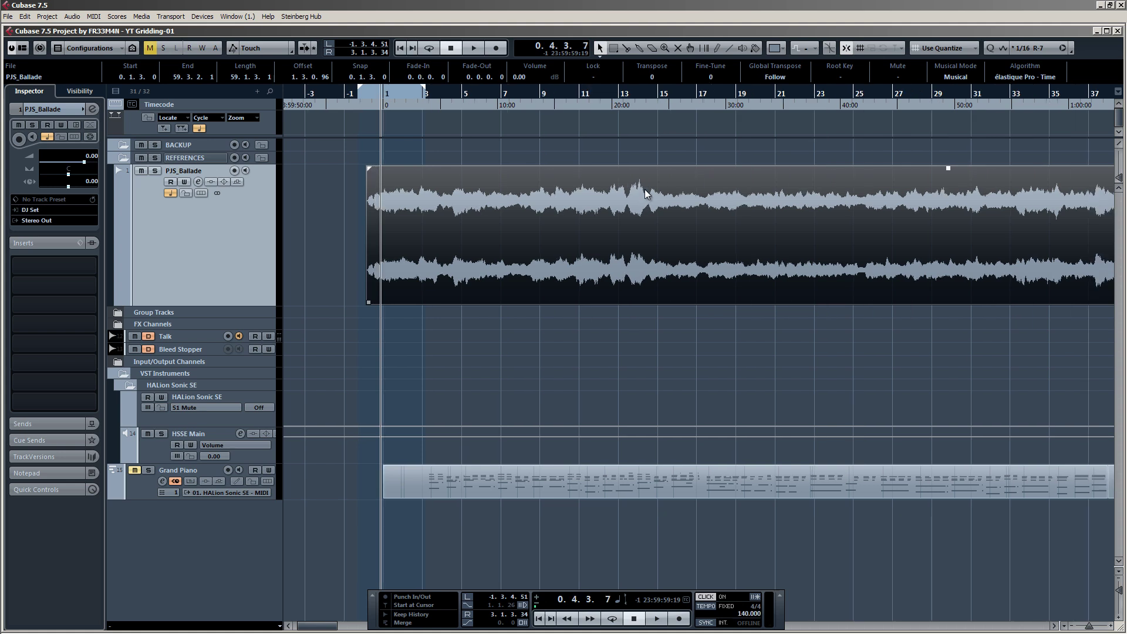
pyautogui.click(367, 97)
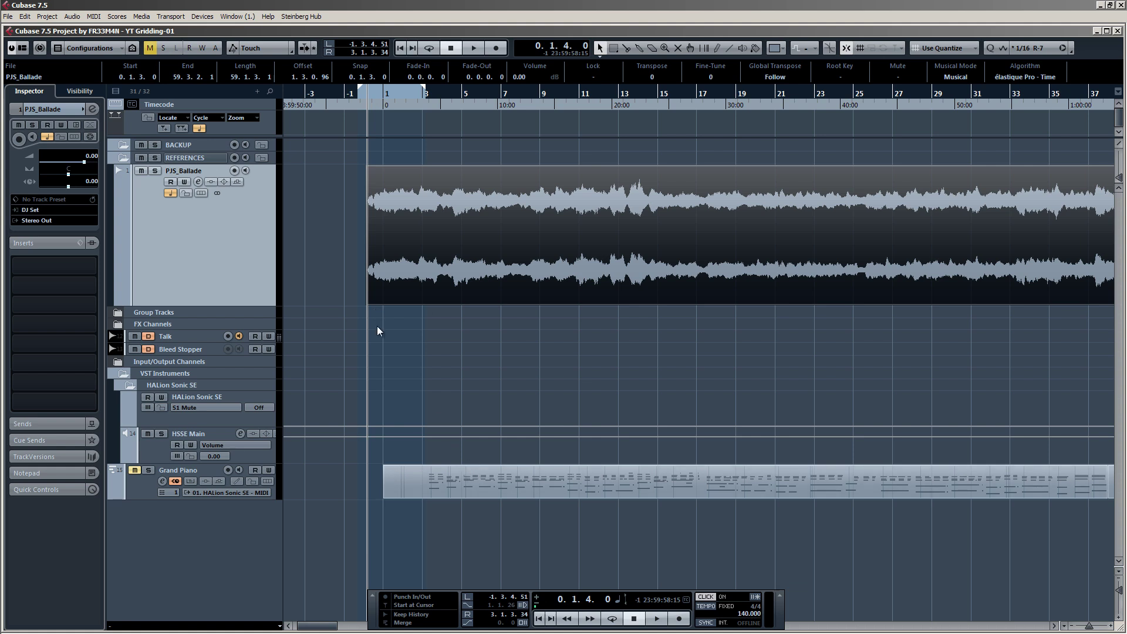
pyautogui.press('space')
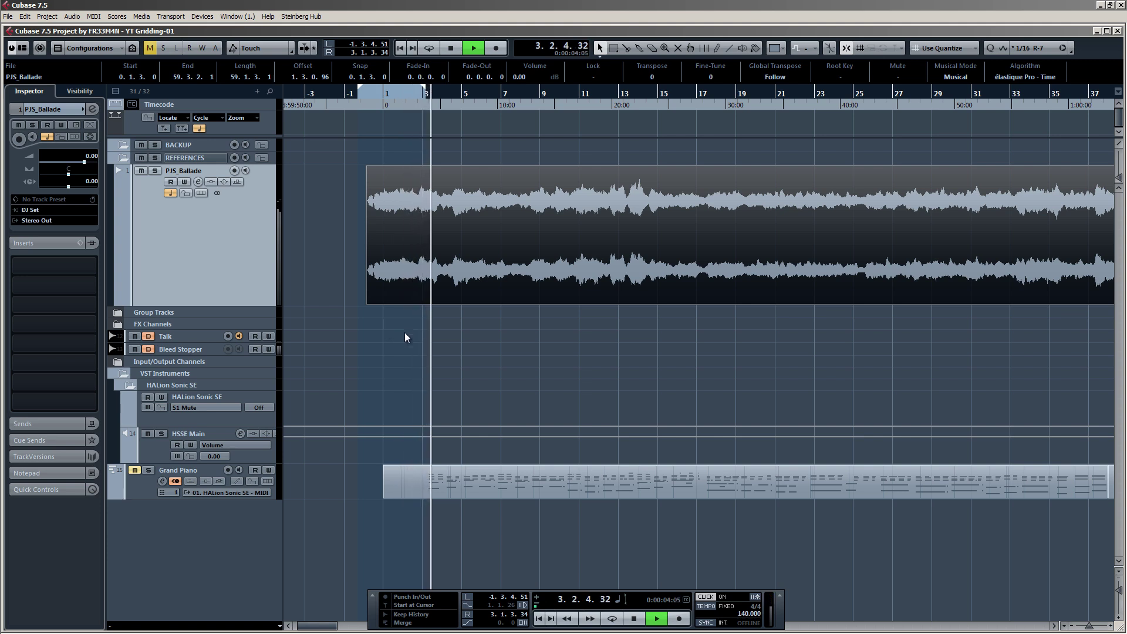
pyautogui.press('space')
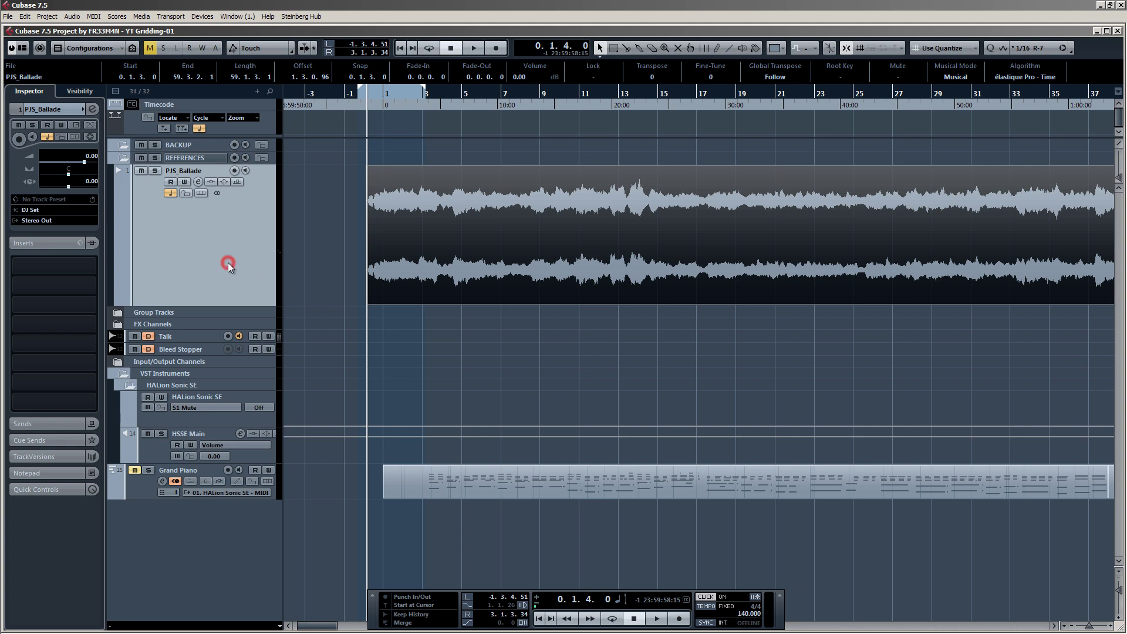
# Shrink the track heights, mute PJS_Ballade, unmute Grand Piano and enlarge the Grand Piano track.
pyautogui.press('z')
pyautogui.press('z')
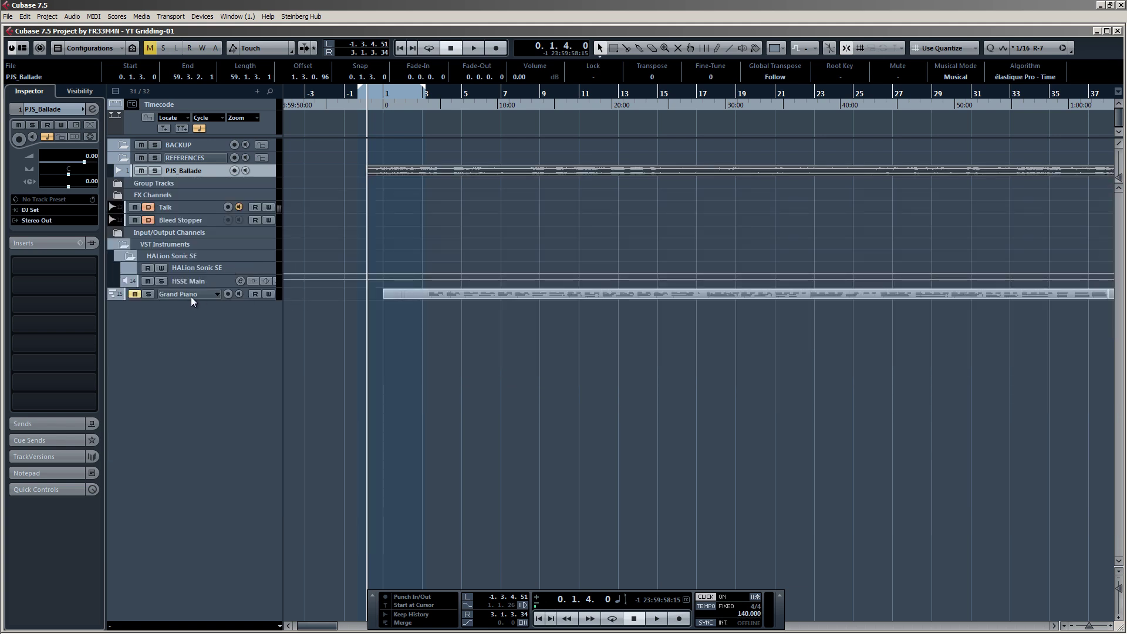
pyautogui.click(135, 296)
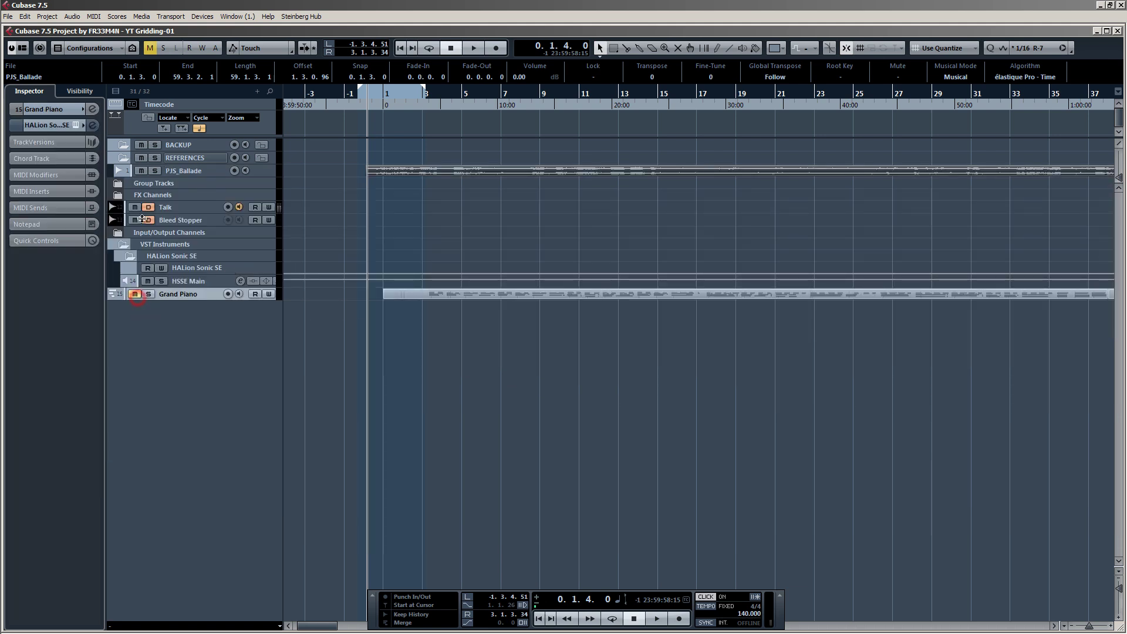
pyautogui.click(142, 171)
pyautogui.click(134, 294)
pyautogui.moveTo(188, 300); pyautogui.dragTo(218, 458)
pyautogui.scroll(3, 396, 373)
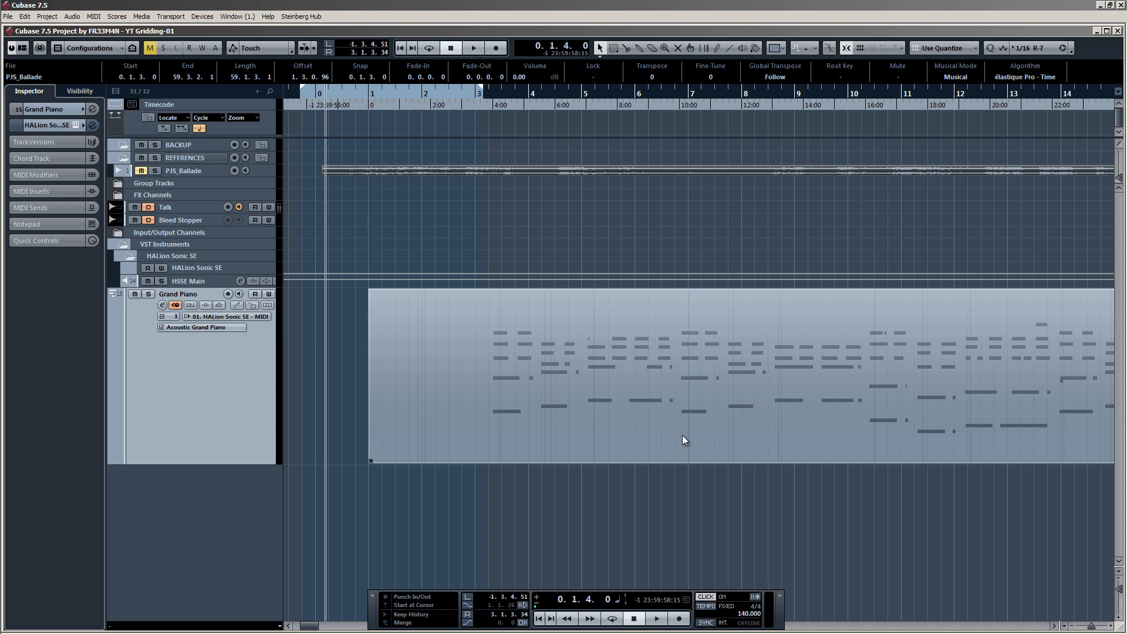
# Shift the first Grand Piano MIDI part earlier with snap off so its first note falls on bar 1, and re-enable snap.
pyautogui.moveTo(683, 436)
pyautogui.mouseDown()
pyautogui.moveTo(583, 432)
pyautogui.moveTo(704, 437)
pyautogui.mouseUp()
pyautogui.scroll(-3, 668, 411)
pyautogui.scroll(6, 479, 403)
pyautogui.scroll(-3, 543, 249)
pyautogui.scroll(3, 617, 379)
pyautogui.scroll(4, 616, 385)
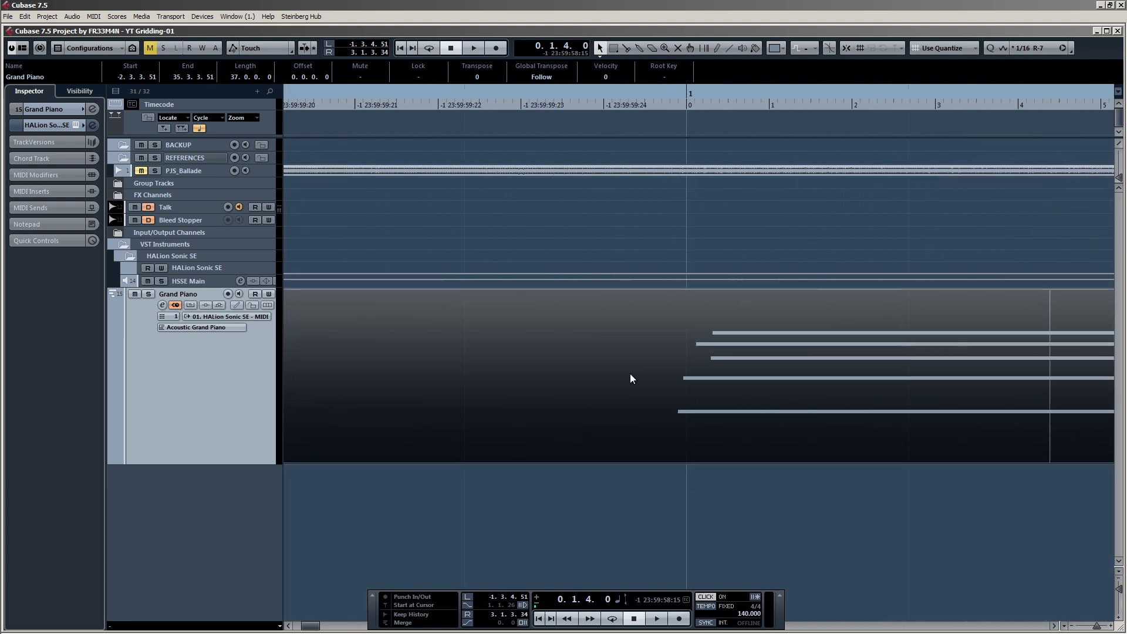
pyautogui.moveTo(773, 426); pyautogui.dragTo(790, 424)
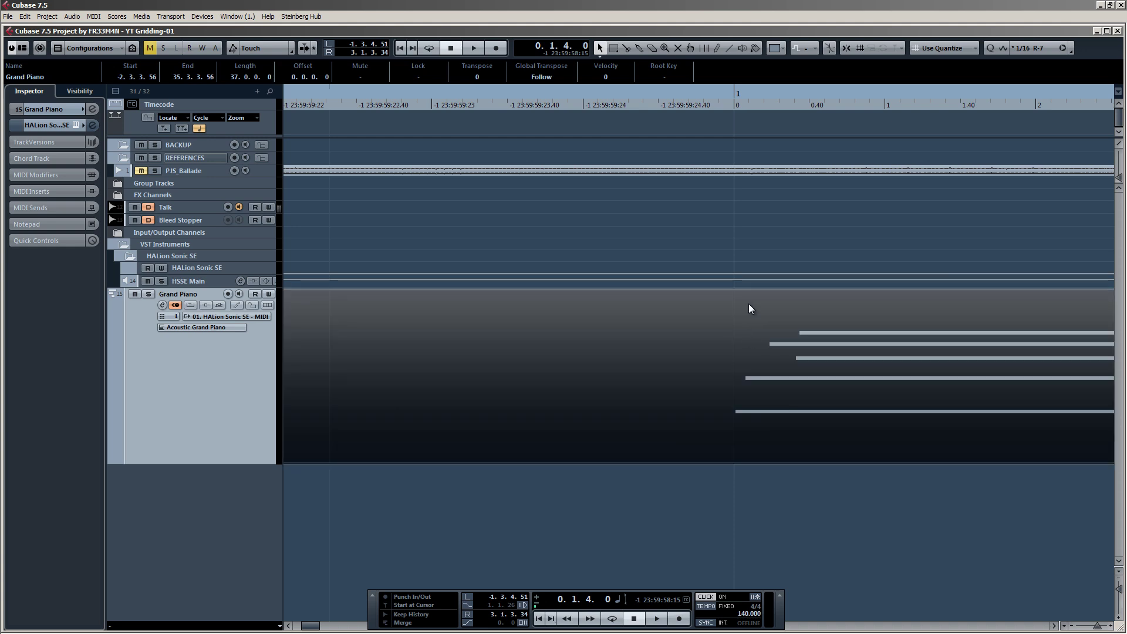
pyautogui.scroll(-5, 753, 340)
pyautogui.press('j')
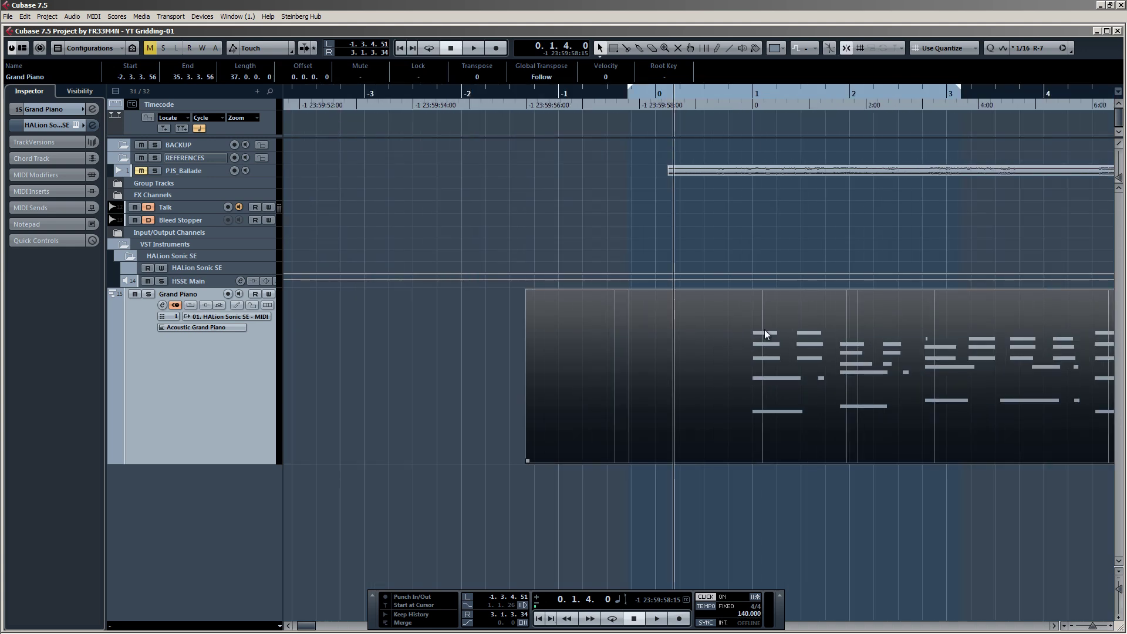
# Split the Grand Piano part at bar 1 and delete the empty piece in front of it.
pyautogui.keyDown('alt'); pyautogui.click(751, 335); pyautogui.keyUp('alt')
pyautogui.click(706, 335)
pyautogui.press('Delete')
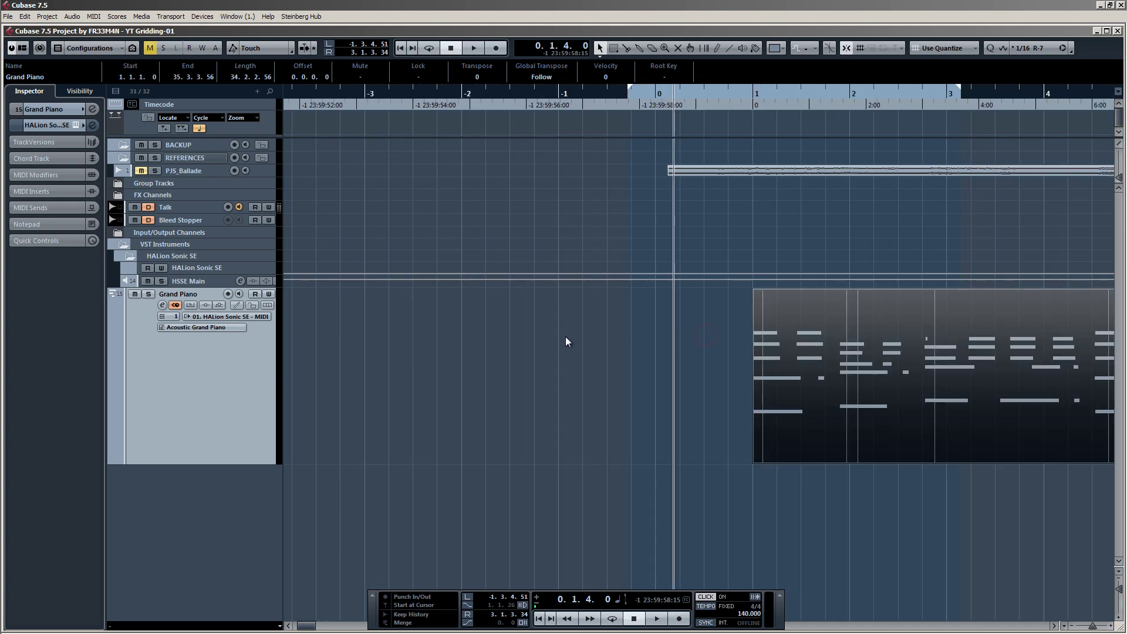
pyautogui.scroll(-8, 555, 338)
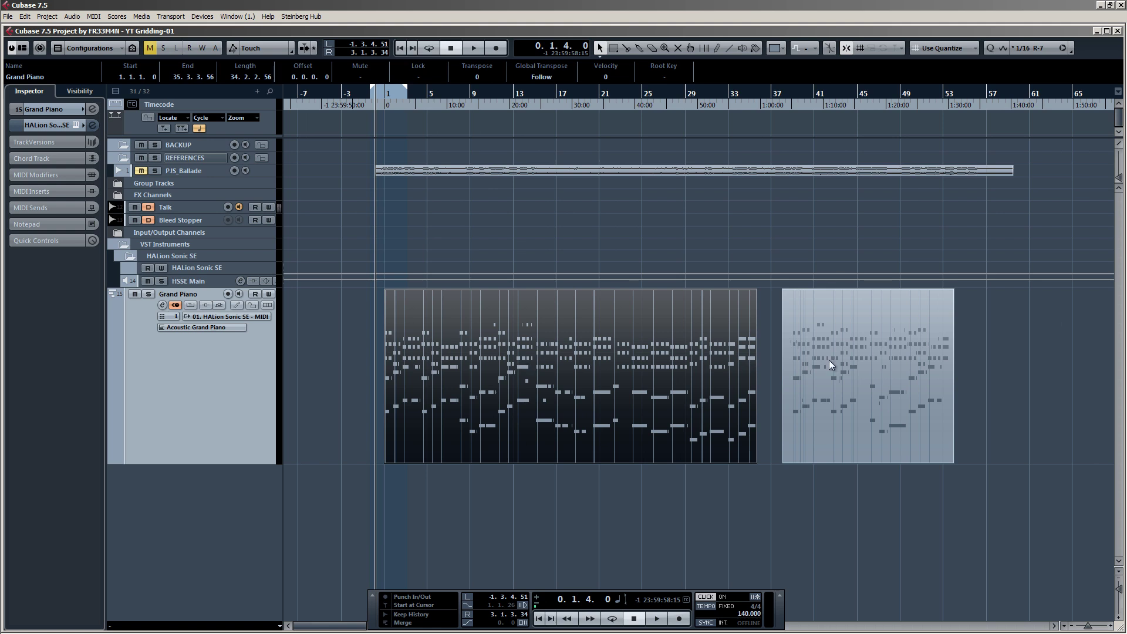
# Undo the Grand Piano part's deletion, split and moves, and check the undone actions in the edit history.
pyautogui.hotkey('ctrl', 'z')
pyautogui.hotkey('ctrl', 'z')
pyautogui.hotkey('ctrl', 'z')
pyautogui.hotkey('ctrl', 'z')
pyautogui.hotkey('ctrl', 'z')
pyautogui.hotkey('ctrl', 'z')
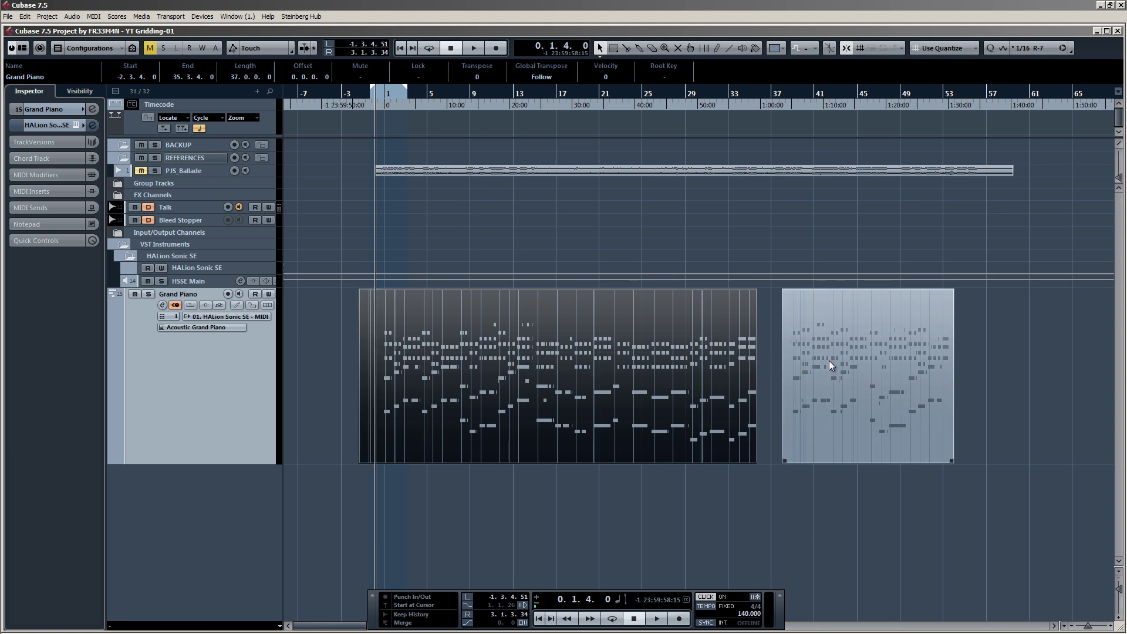
pyautogui.hotkey('ctrl', 'z')
pyautogui.hotkey('ctrl', 'z')
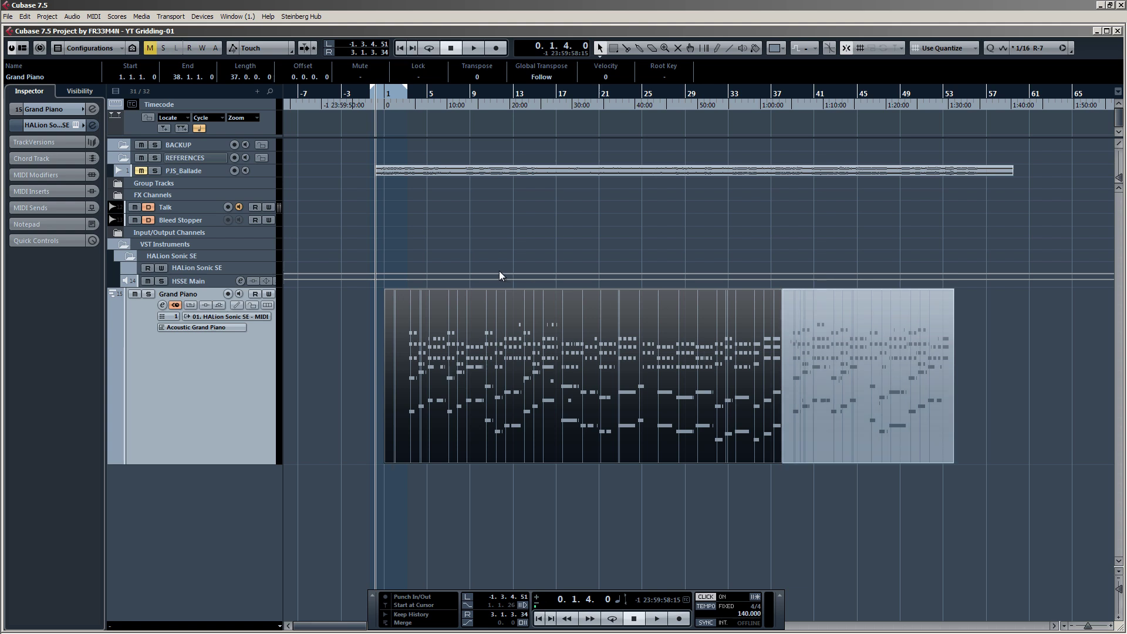
pyautogui.click(25, 16)
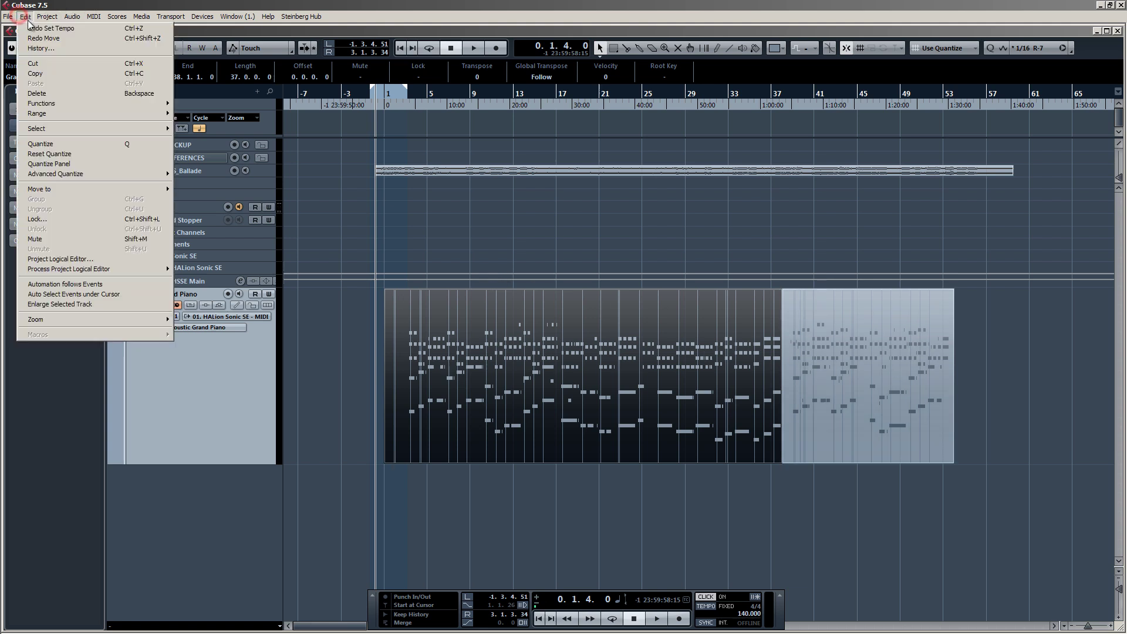
pyautogui.click(33, 49)
pyautogui.moveTo(458, 189); pyautogui.dragTo(645, 121)
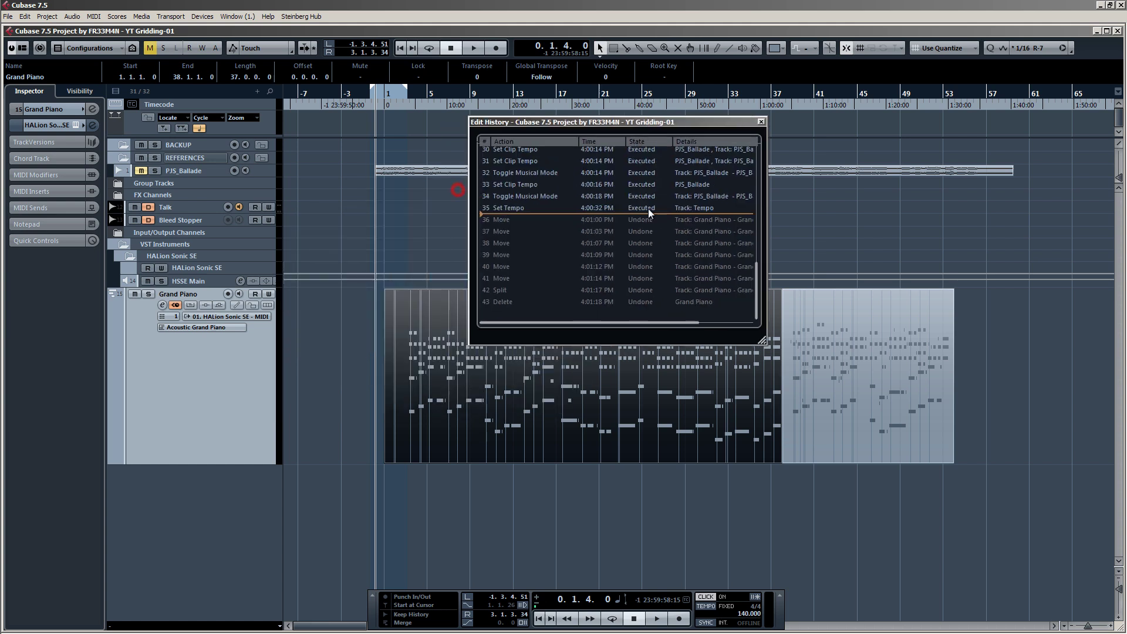
pyautogui.click(762, 122)
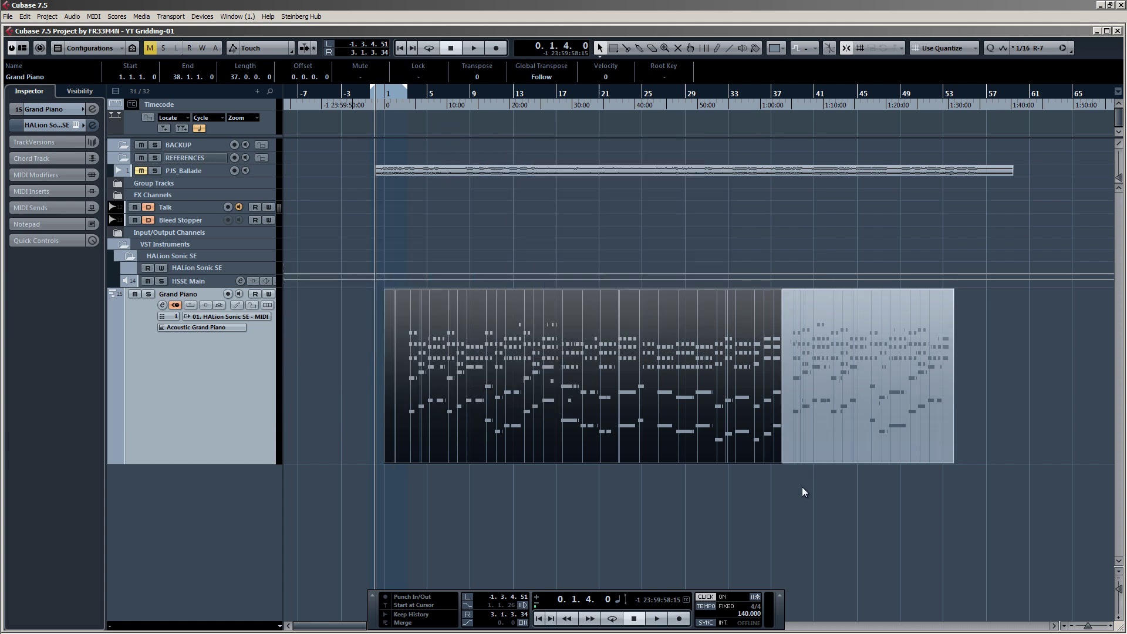
# Select both Grand Piano MIDI parts, glue them into one part and return to the selection tool.
pyautogui.moveTo(812, 489); pyautogui.dragTo(712, 373)
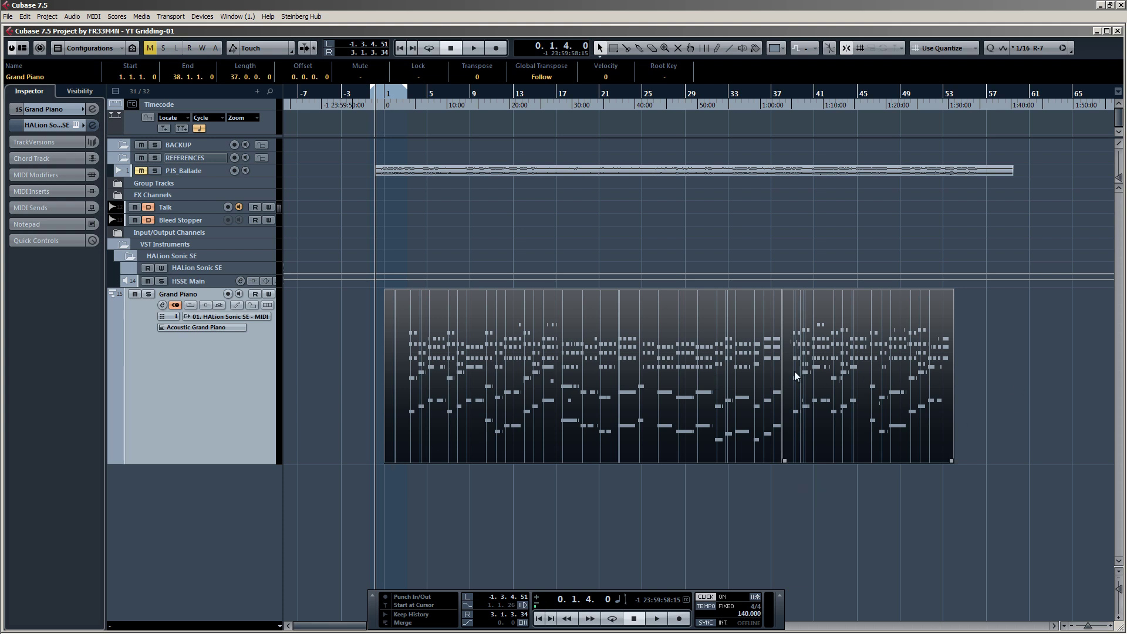
pyautogui.rightClick(663, 376)
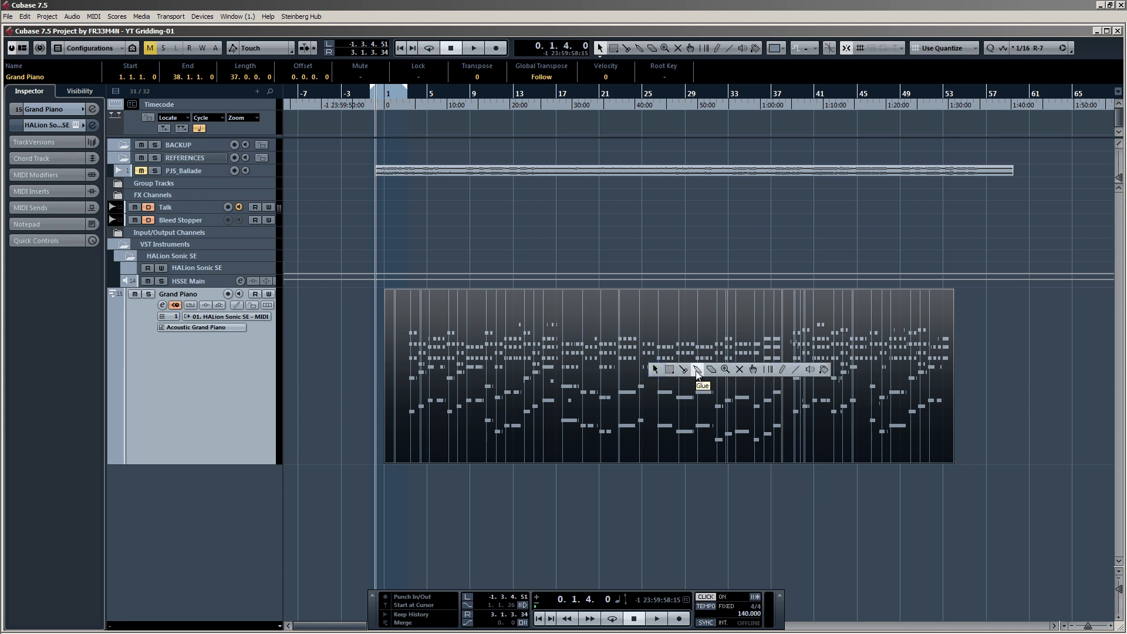
pyautogui.click(697, 369)
pyautogui.click(596, 365)
pyautogui.rightClick(596, 364)
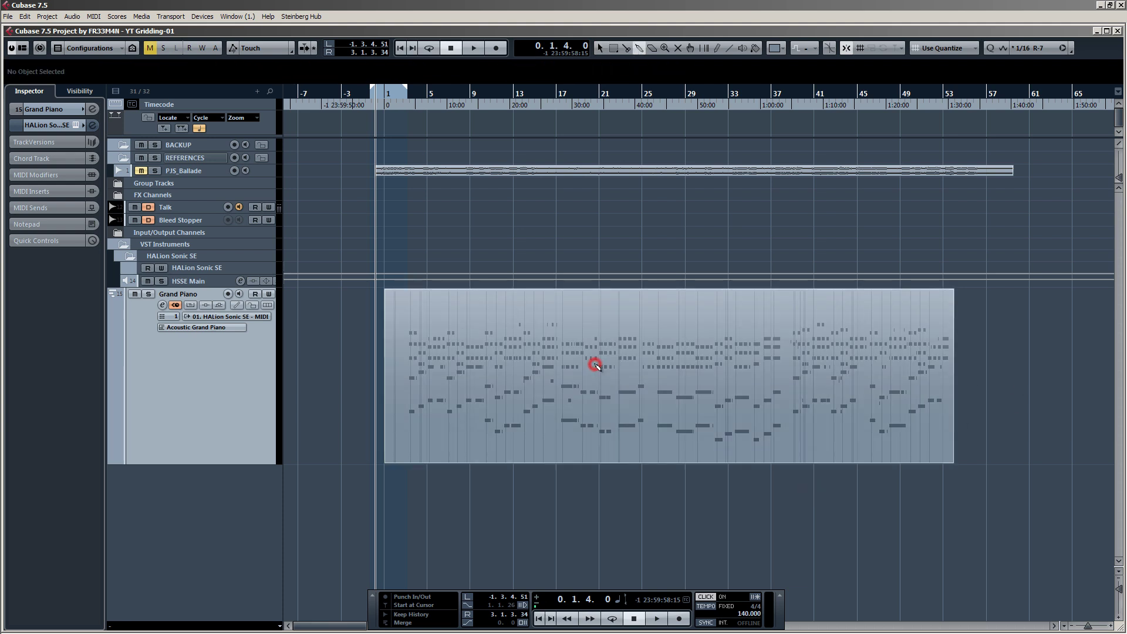
pyautogui.click(596, 365)
# With snap off, shift the glued Grand Piano part earlier so its first note falls on bar 1, and re-enable snap.
pyautogui.press('h')
pyautogui.press('h')
pyautogui.press('h')
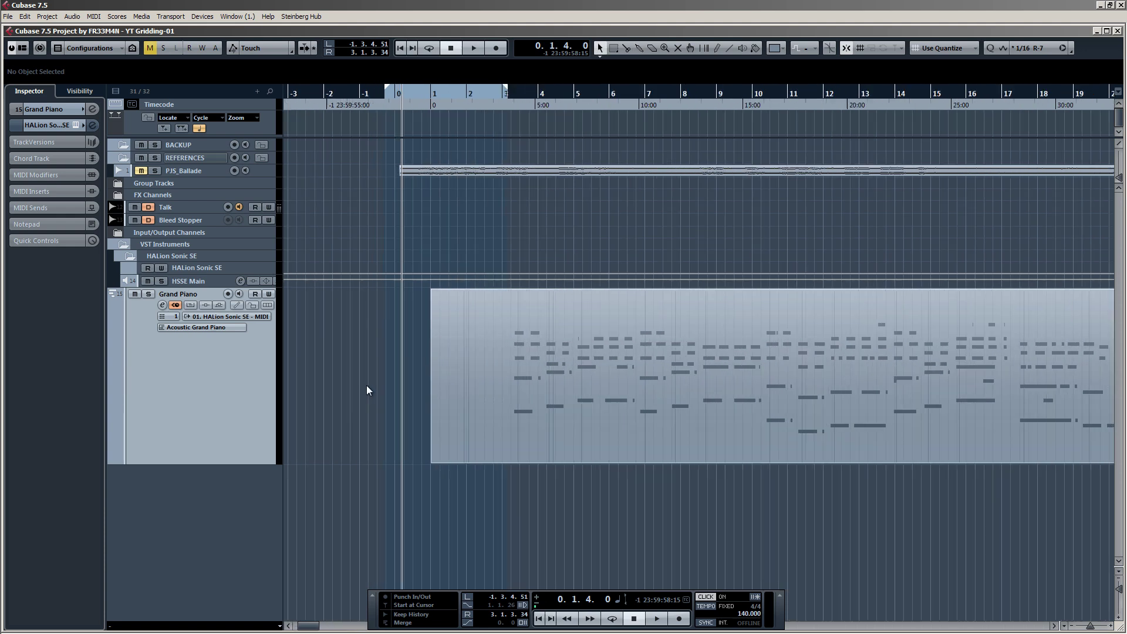
pyautogui.click(720, 382)
pyautogui.moveTo(755, 388); pyautogui.dragTo(576, 378)
pyautogui.scroll(6, 485, 376)
pyautogui.moveTo(792, 385); pyautogui.dragTo(710, 385)
pyautogui.doubleClick(713, 385)
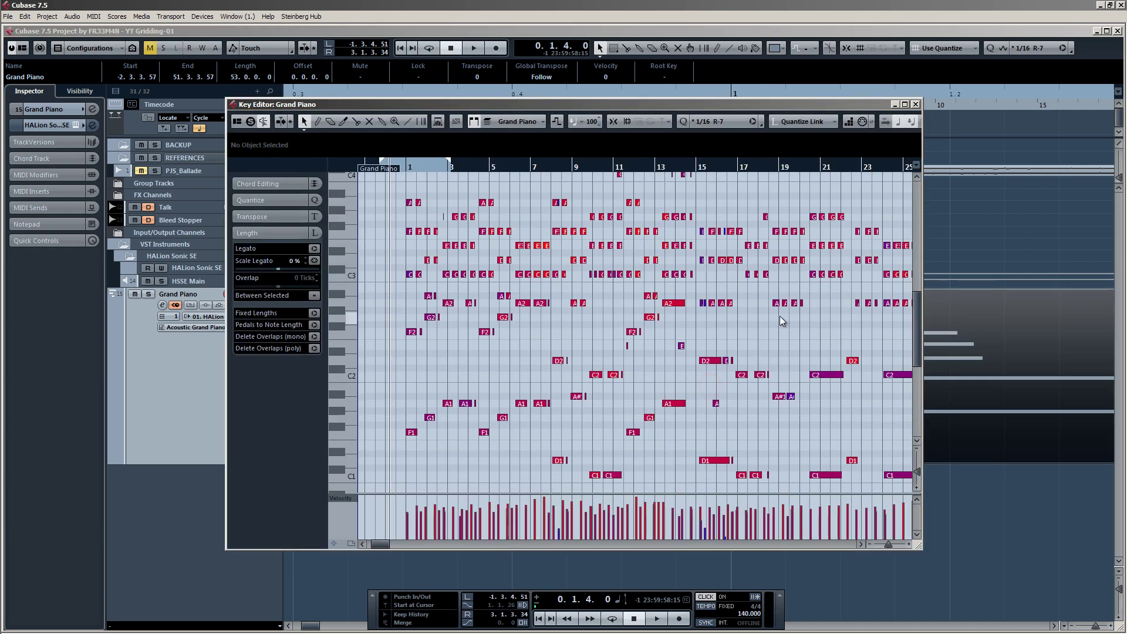
pyautogui.press('Return')
pyautogui.moveTo(758, 356); pyautogui.dragTo(759, 356)
pyautogui.press('j')
# Split the glued Grand Piano part at bar 1 and delete the empty piece before it.
pyautogui.keyDown('alt'); pyautogui.click(731, 359); pyautogui.keyUp('alt')
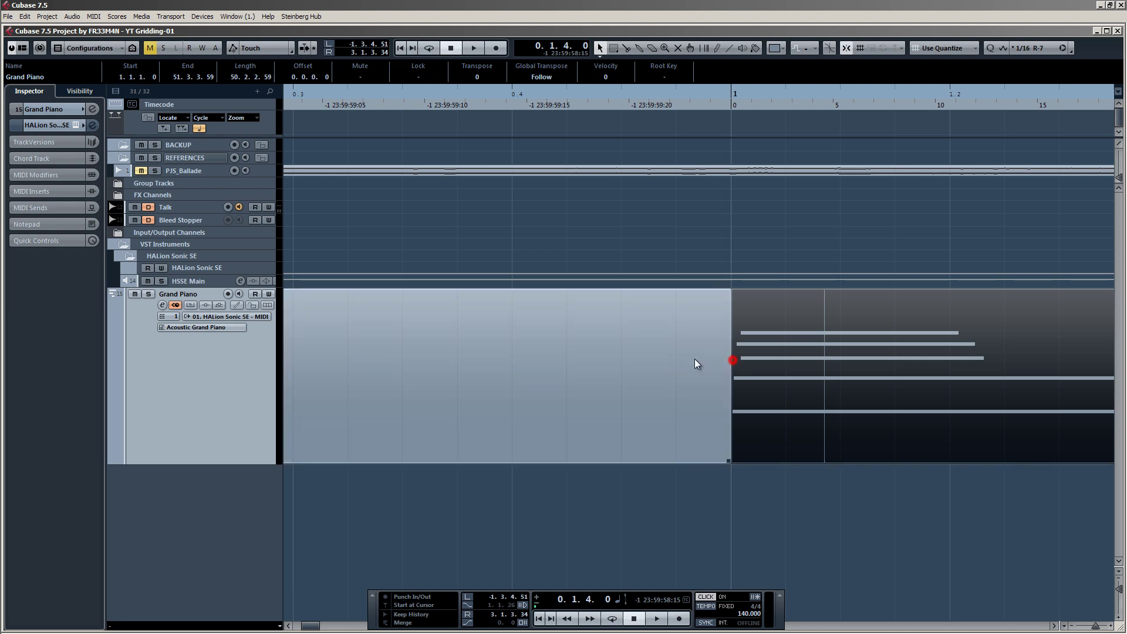
pyautogui.click(695, 359)
pyautogui.press('Delete')
pyautogui.press('g')
pyautogui.press('g')
pyautogui.press('g')
pyautogui.press('g')
pyautogui.press('g')
pyautogui.press('g')
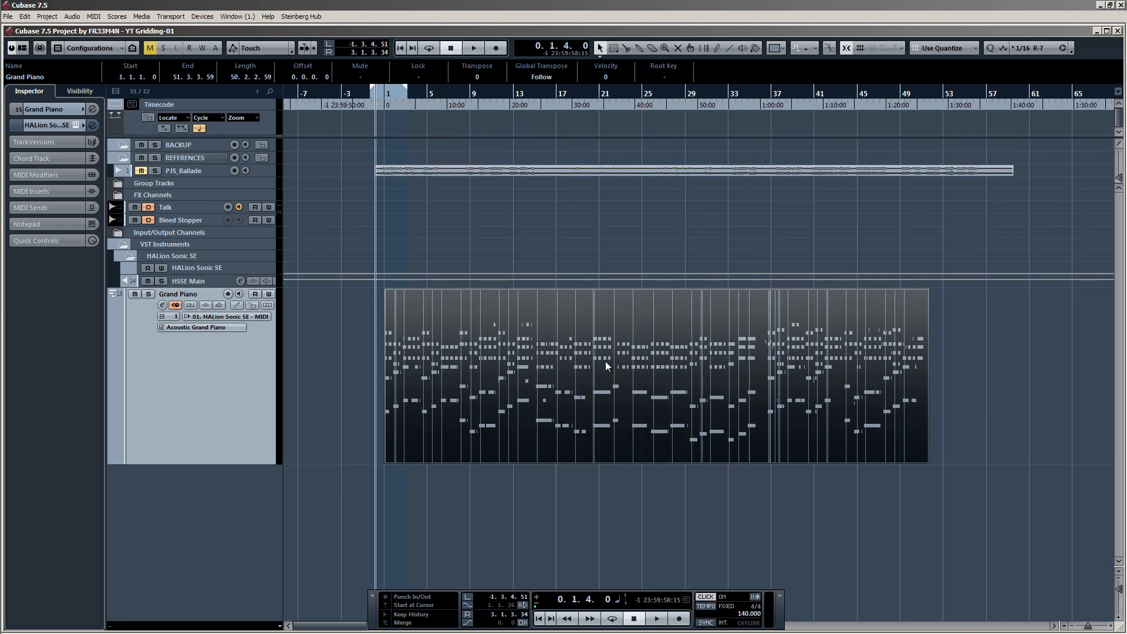
# Play the Grand Piano part from just before bar 1 and compare it with the metronome click.
pyautogui.press('c')
pyautogui.press('h')
pyautogui.press('h')
pyautogui.press('h')
pyautogui.click(518, 94)
pyautogui.press('space')
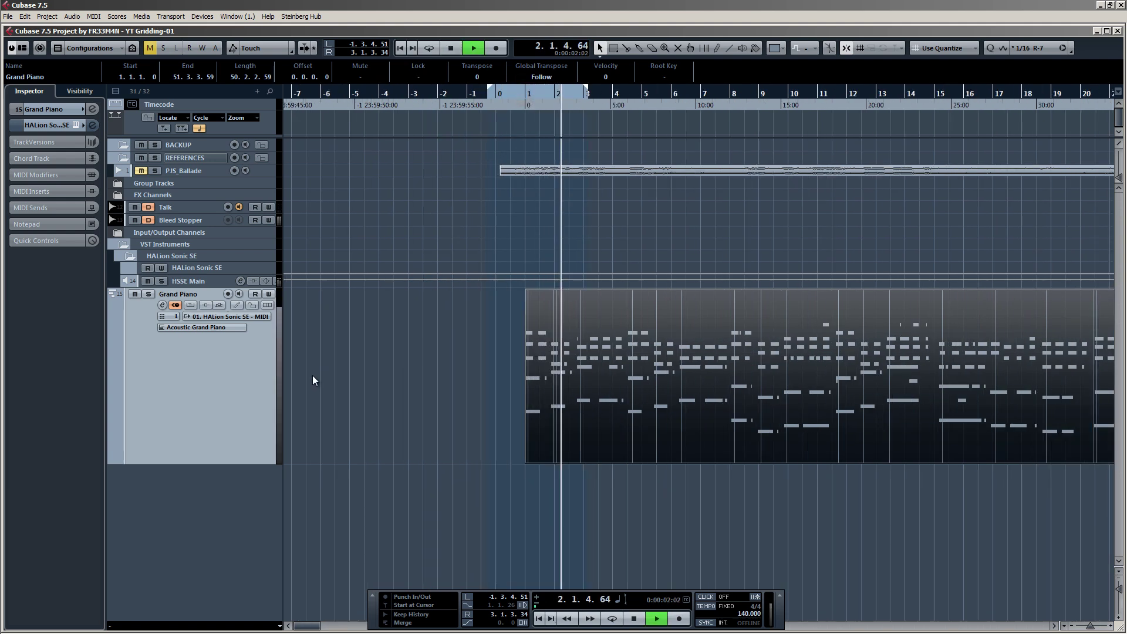
pyautogui.press('space')
pyautogui.press('c')
pyautogui.press('space')
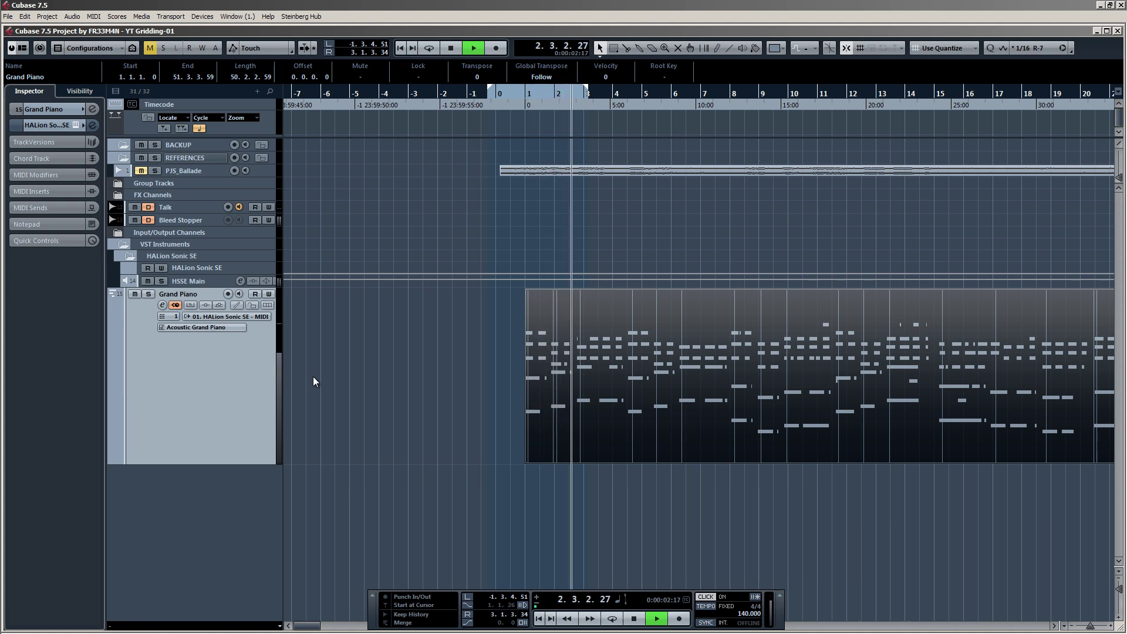
pyautogui.press('space')
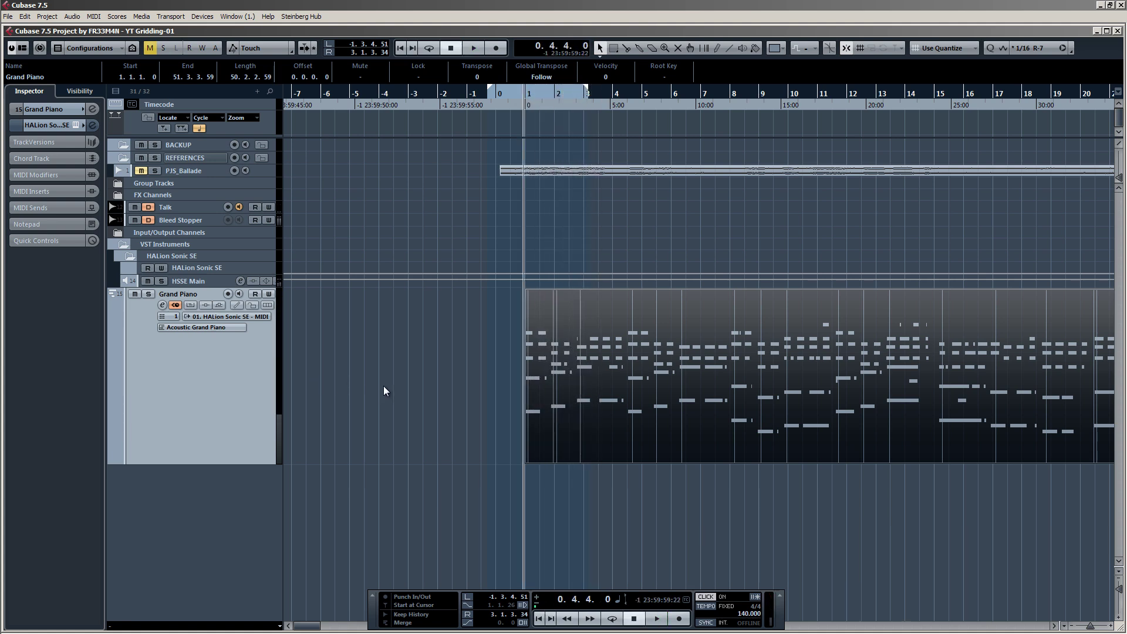
pyautogui.hotkey('shift', 'f')
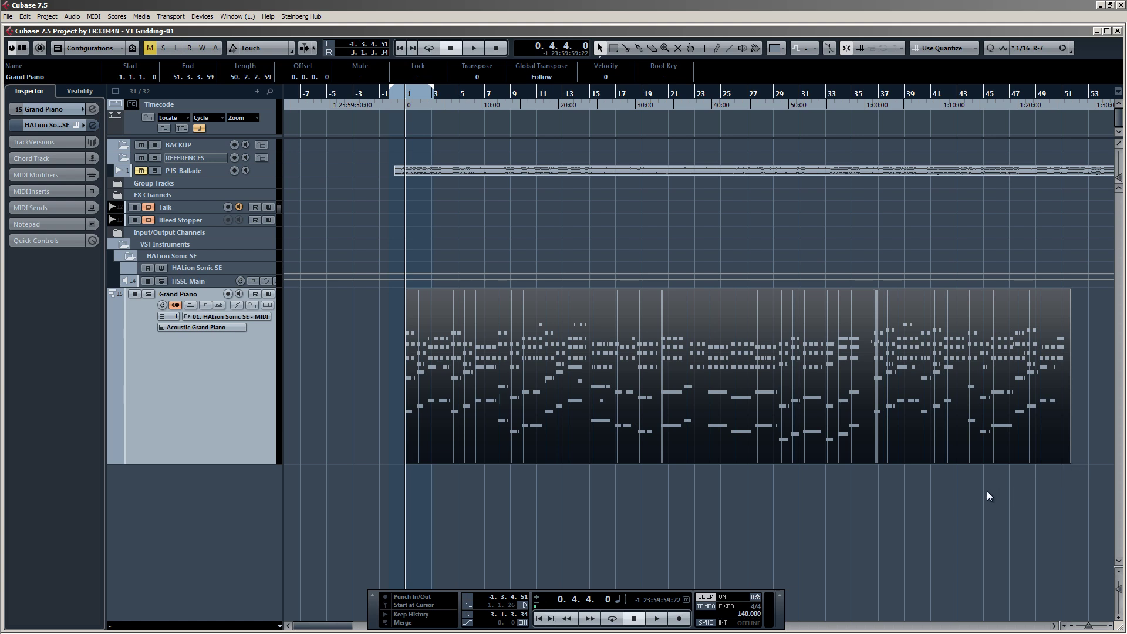
# Switch the selection tool to Sizing Applies Time Stretch and stretch the Grand Piano part's end to 53.4.3.0 during playback.
pyautogui.press('g')
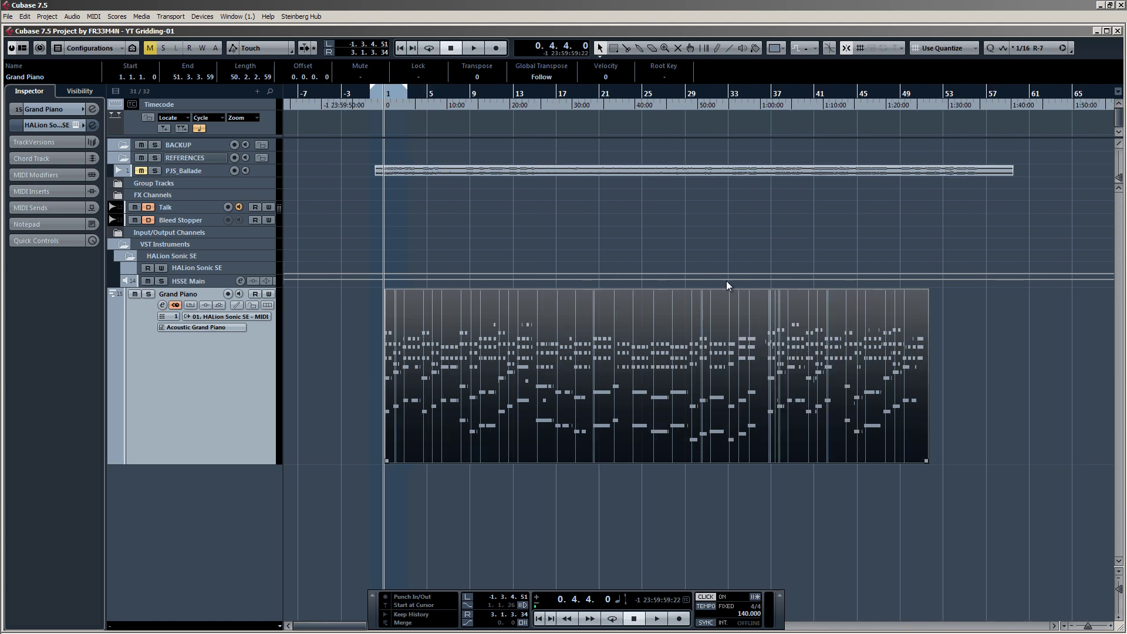
pyautogui.click(600, 47)
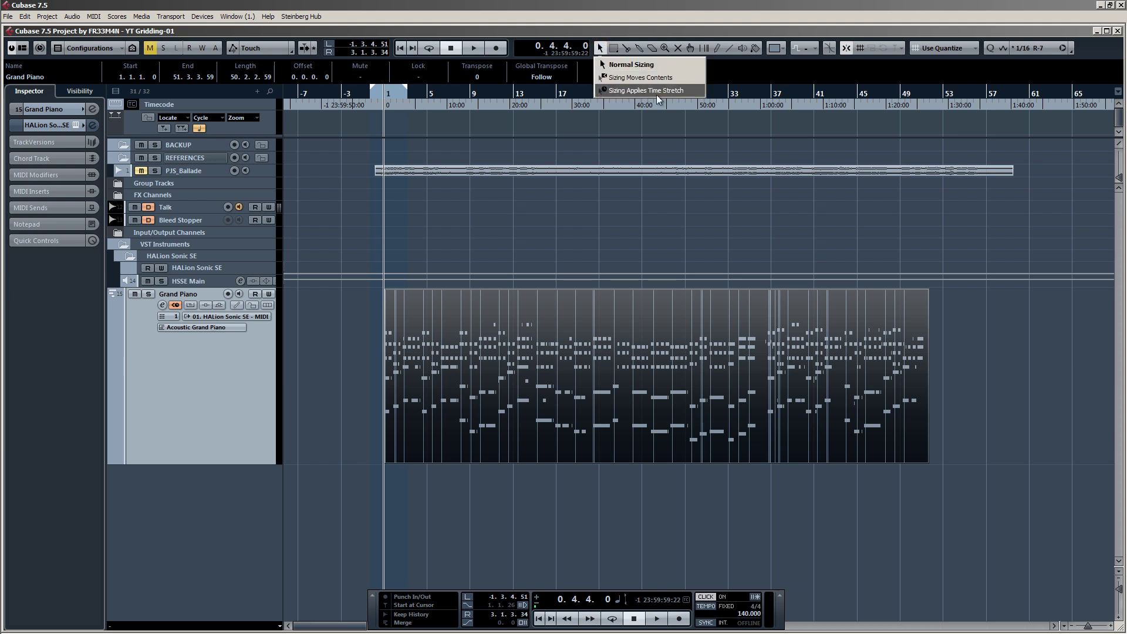
pyautogui.click(979, 373)
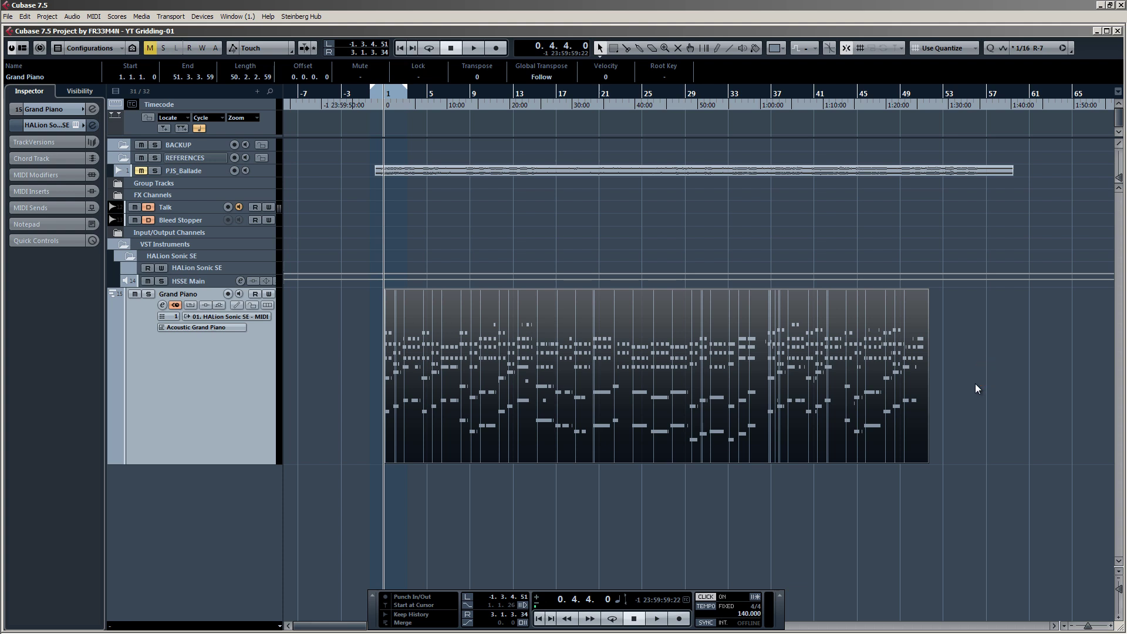
pyautogui.press('1')
pyautogui.press('space')
pyautogui.scroll(3, 938, 469)
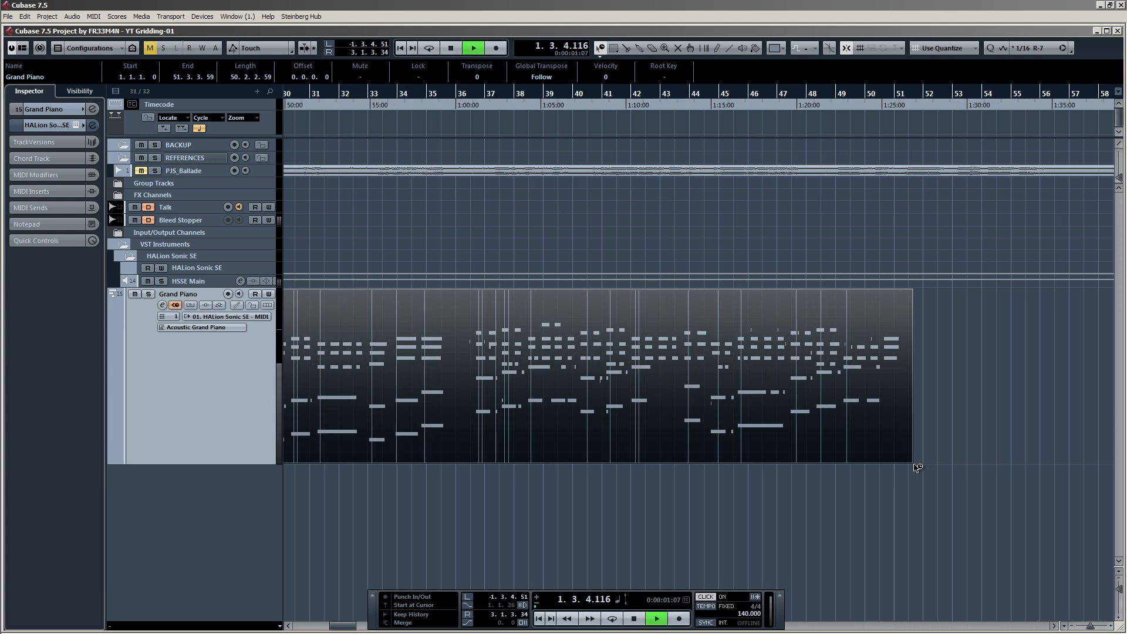
pyautogui.moveTo(911, 462); pyautogui.dragTo(978, 464)
pyautogui.press('space')
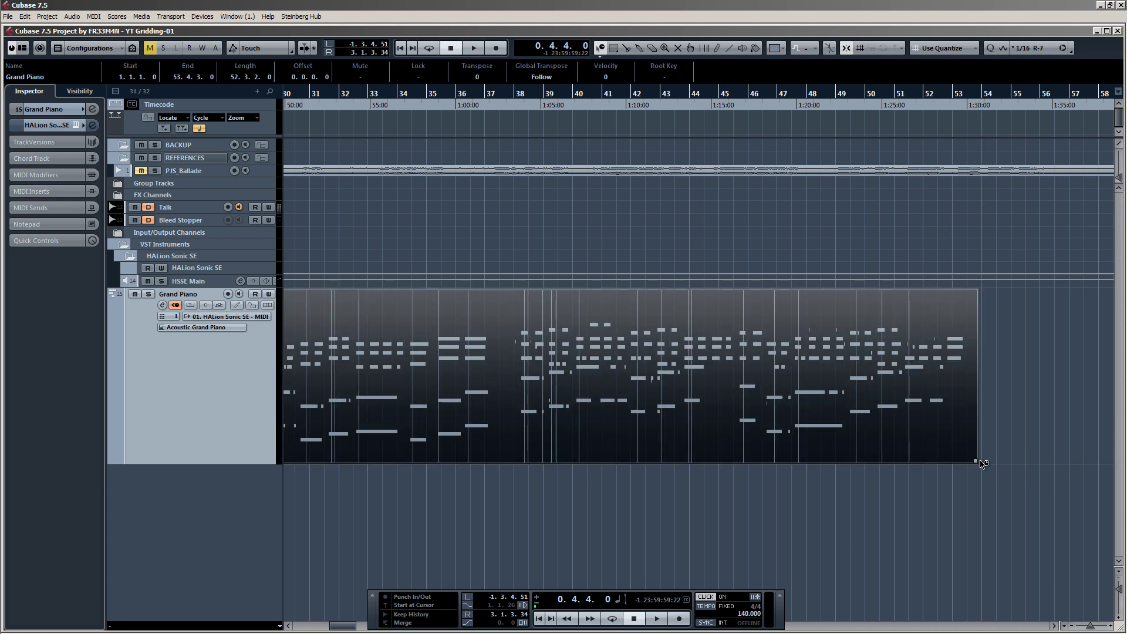
# Stretch the Grand Piano part's end to 54.2.3.0 and on to 56.1.4.0 while playing it against the click.
pyautogui.press('space')
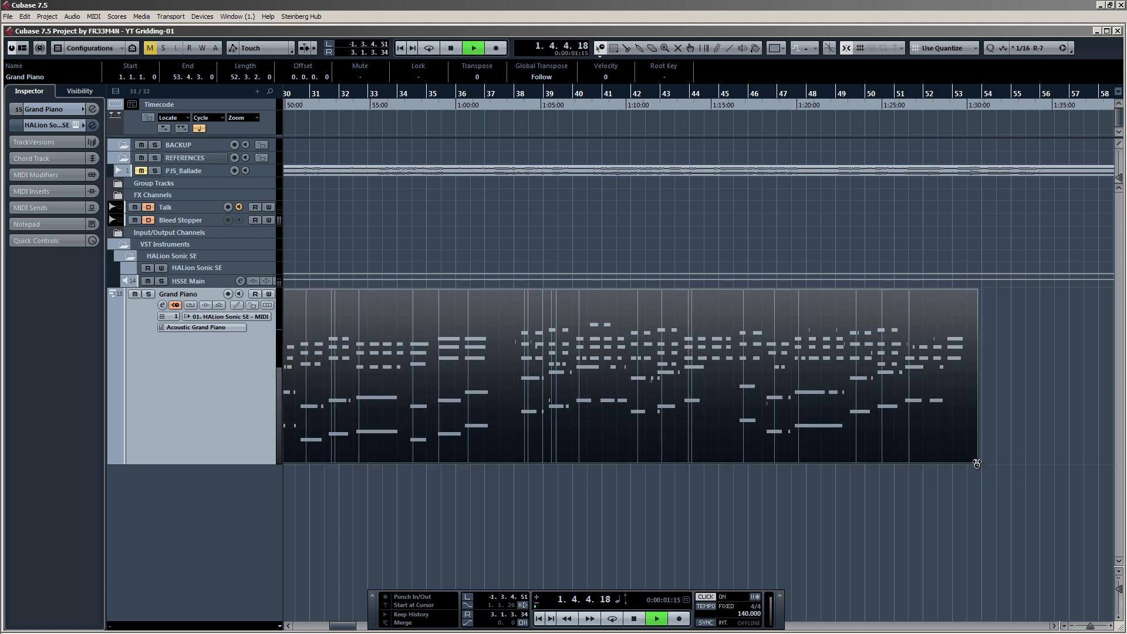
pyautogui.moveTo(978, 463); pyautogui.dragTo(990, 462)
pyautogui.press('space')
pyautogui.press('space')
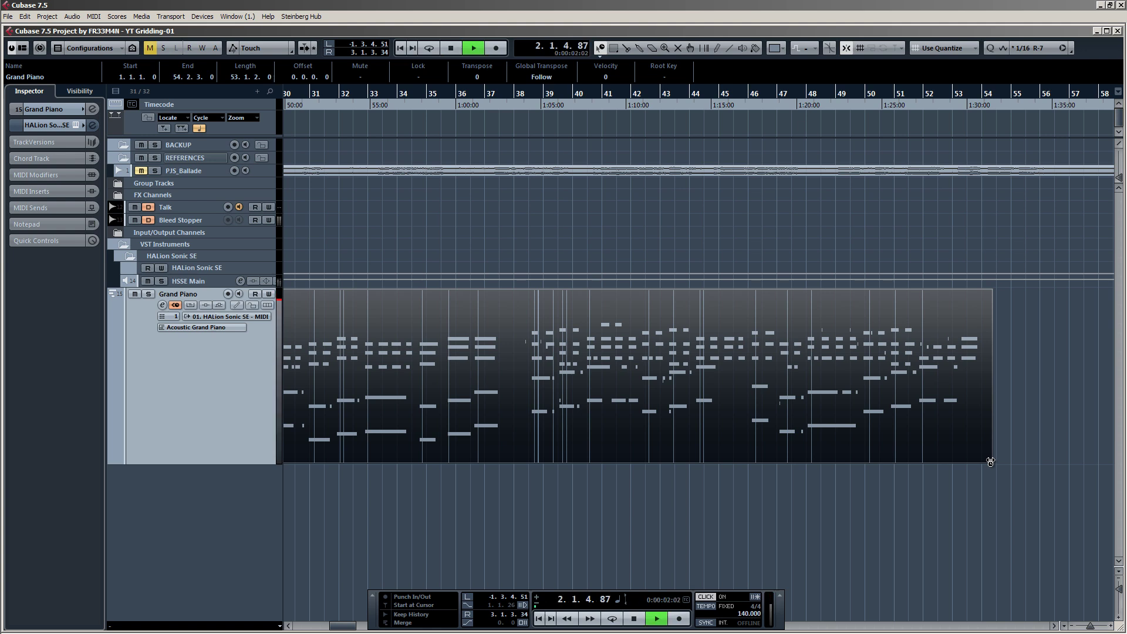
pyautogui.moveTo(991, 462); pyautogui.dragTo(1043, 465)
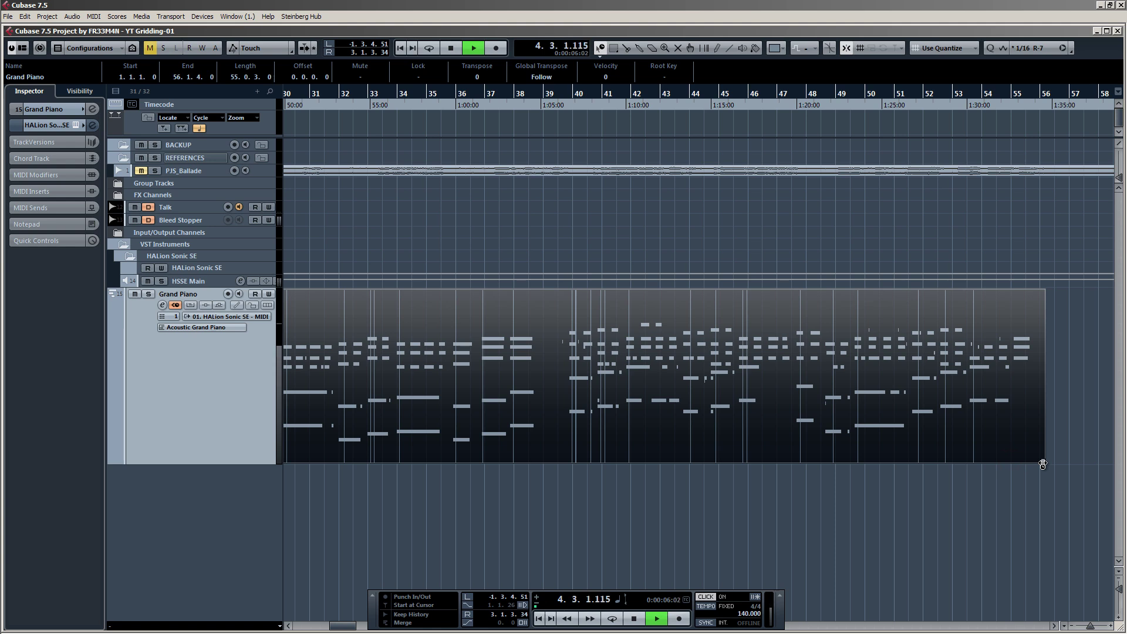
pyautogui.press('space')
# Stretch the Grand Piano part to end at 58.2.1.0, stop playback and return the selection tool to Normal Sizing.
pyautogui.press('space')
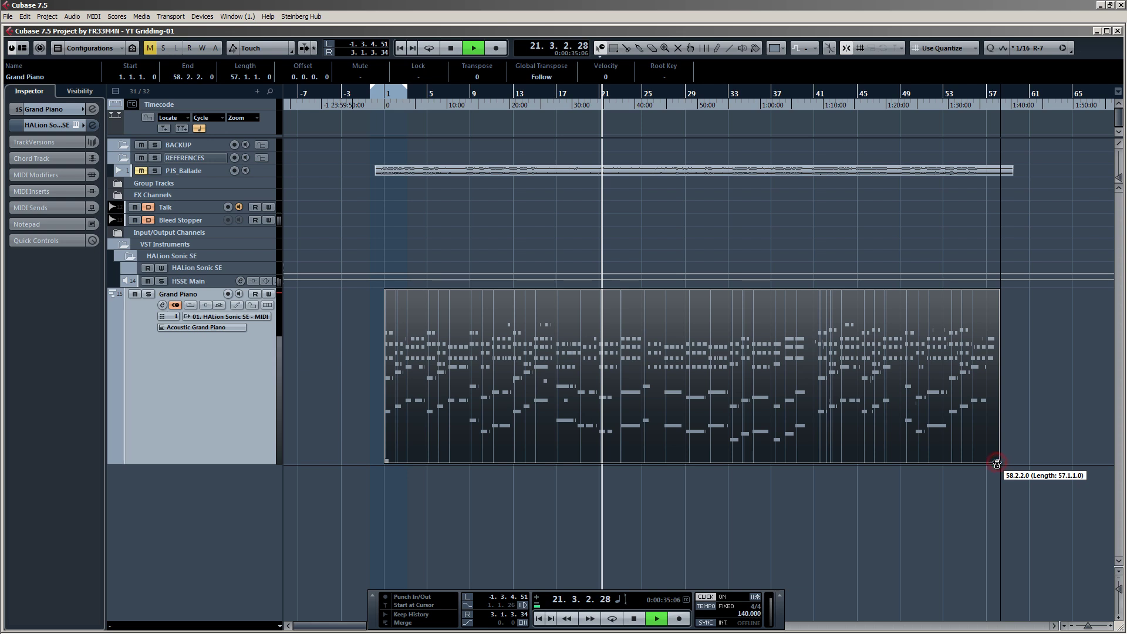
pyautogui.moveTo(996, 463); pyautogui.dragTo(994, 463)
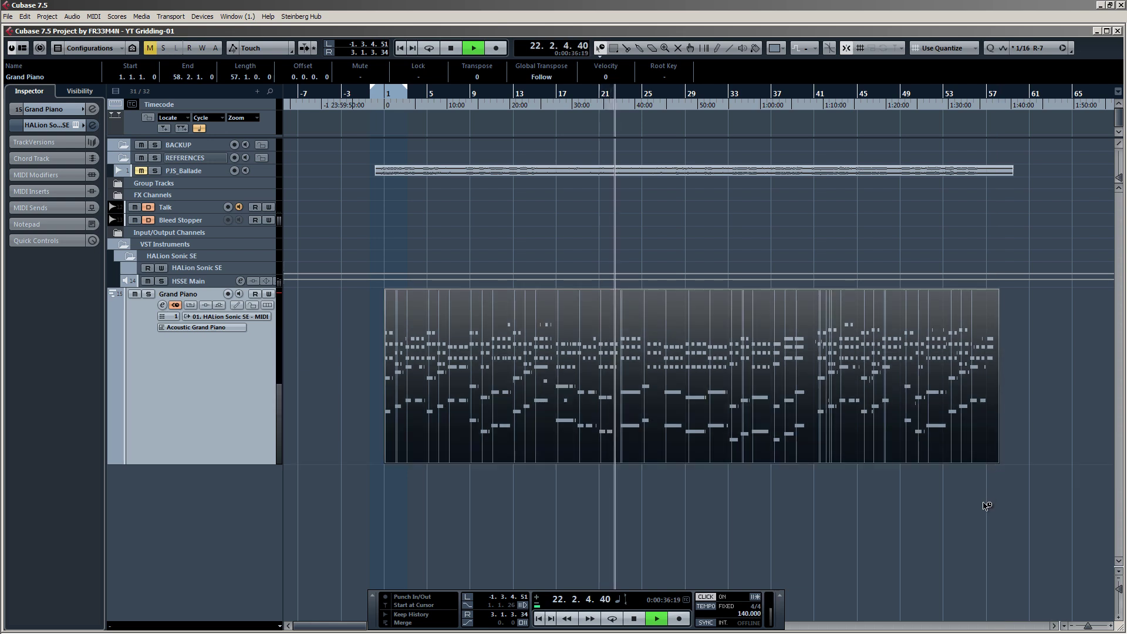
pyautogui.press('space')
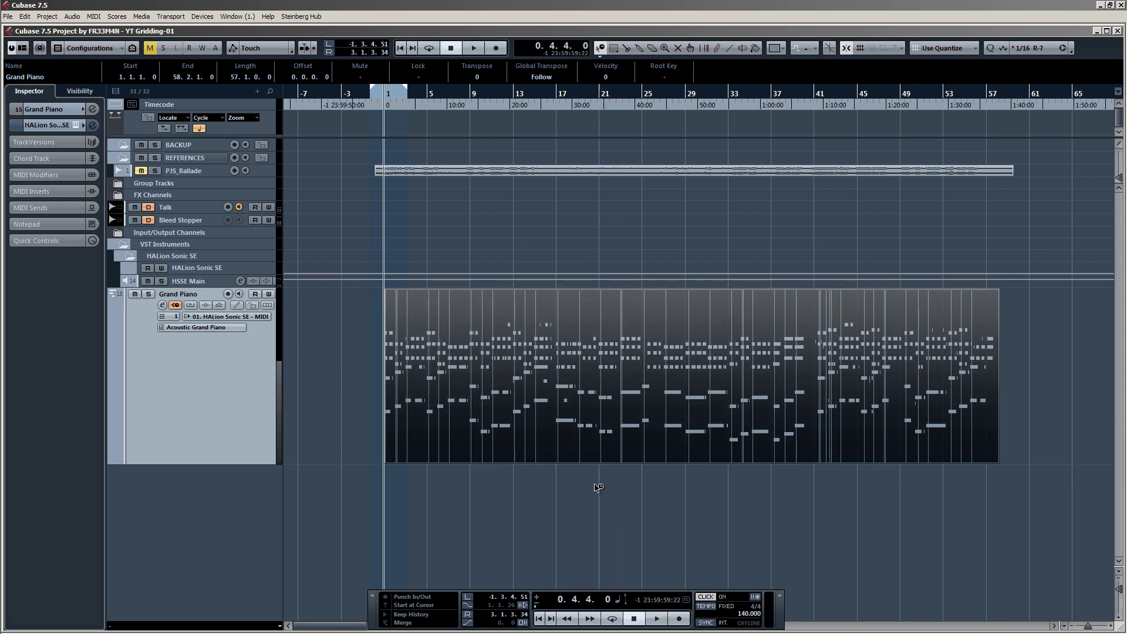
pyautogui.rightClick(597, 487)
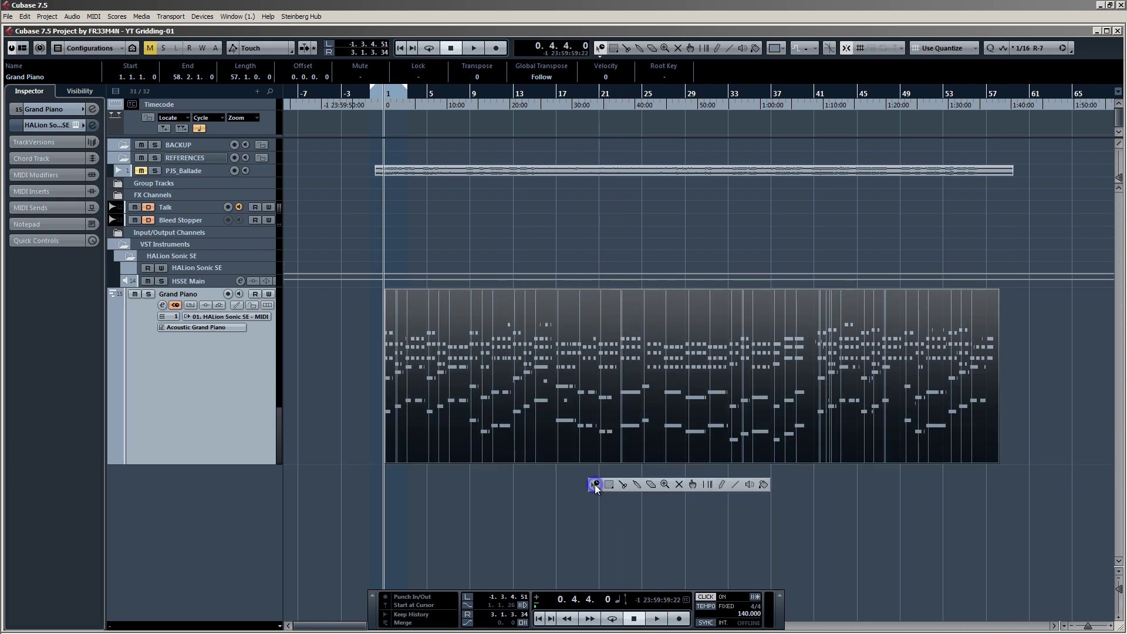
pyautogui.click(551, 489)
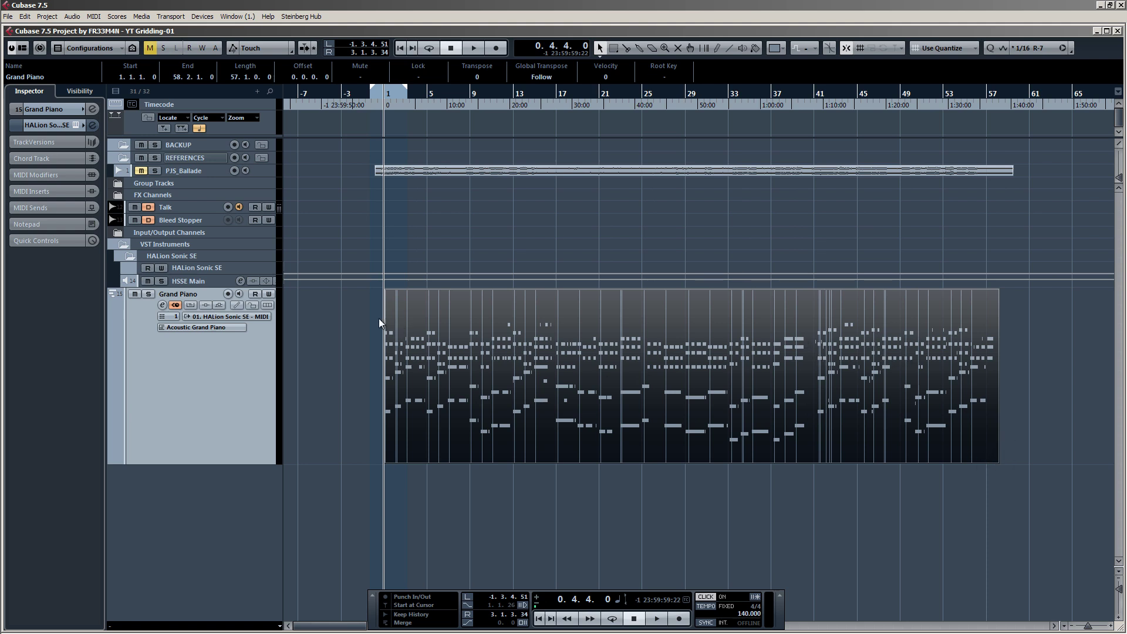
# Play the stretched Grand Piano part from just before bar 1 and check its notes against the bar lines.
pyautogui.scroll(8, 386, 361)
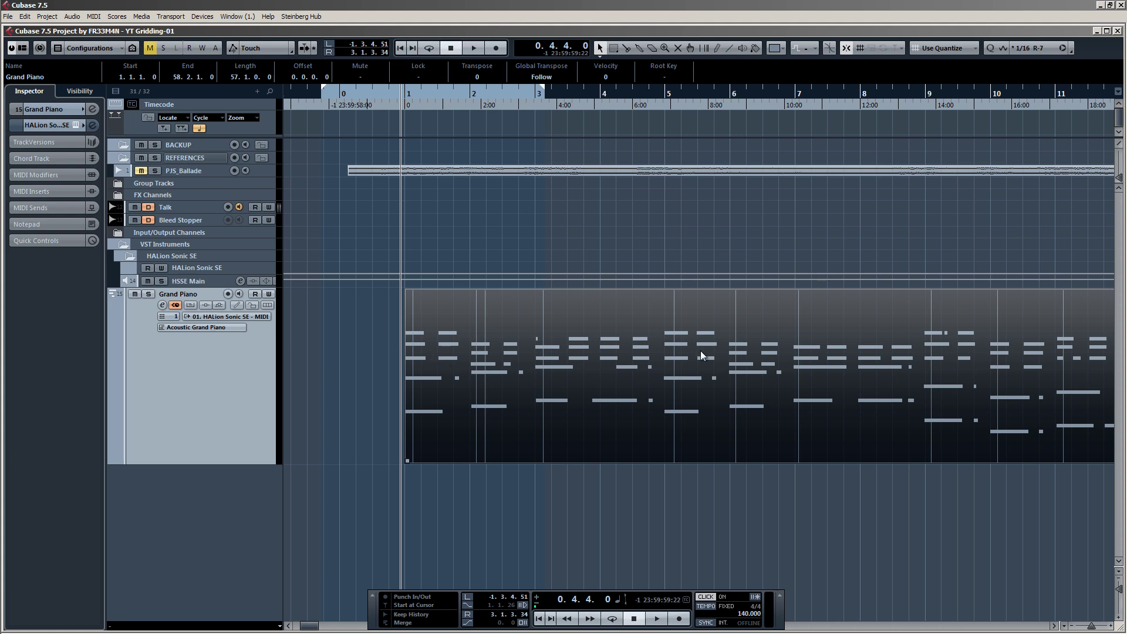
pyautogui.scroll(-3, 673, 305)
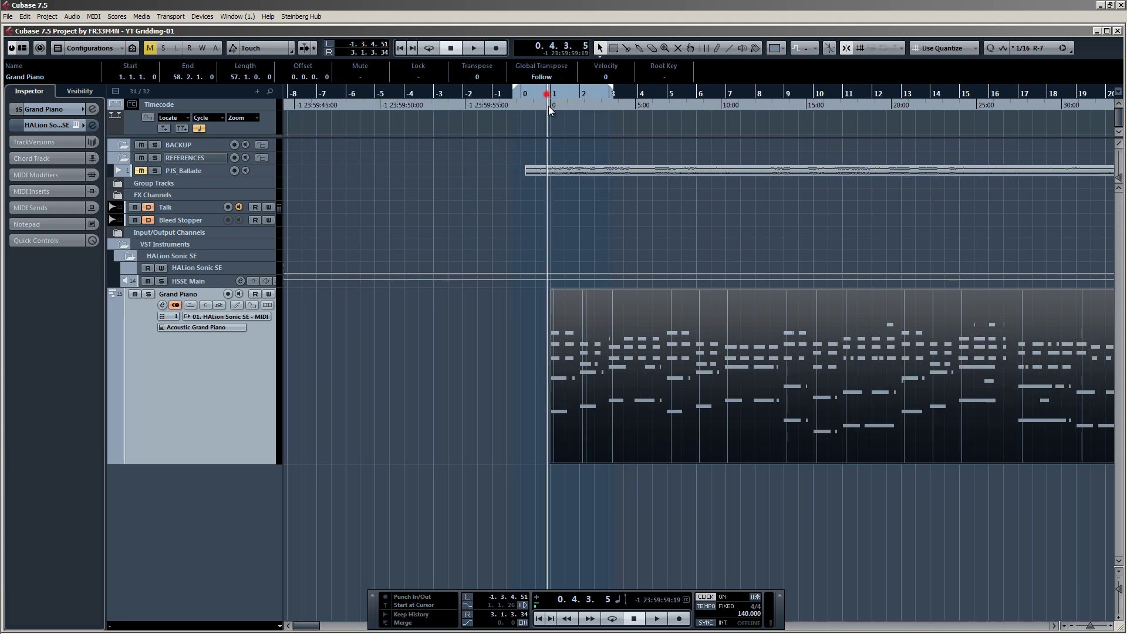
pyautogui.press('space')
pyautogui.press('space')
pyautogui.press('space')
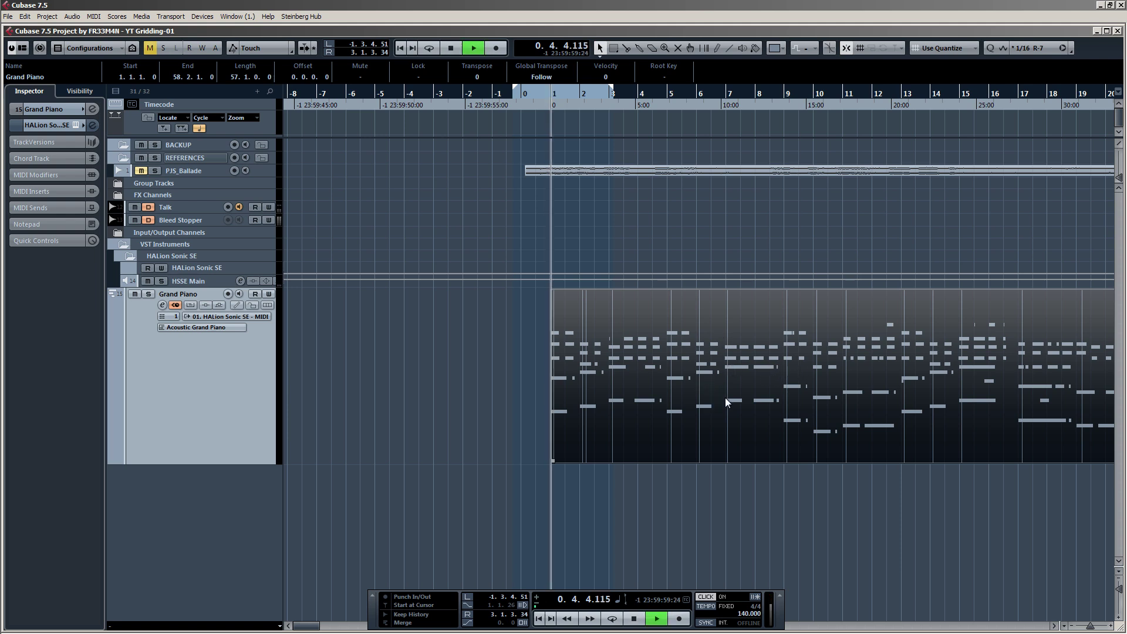
pyautogui.scroll(2, 724, 397)
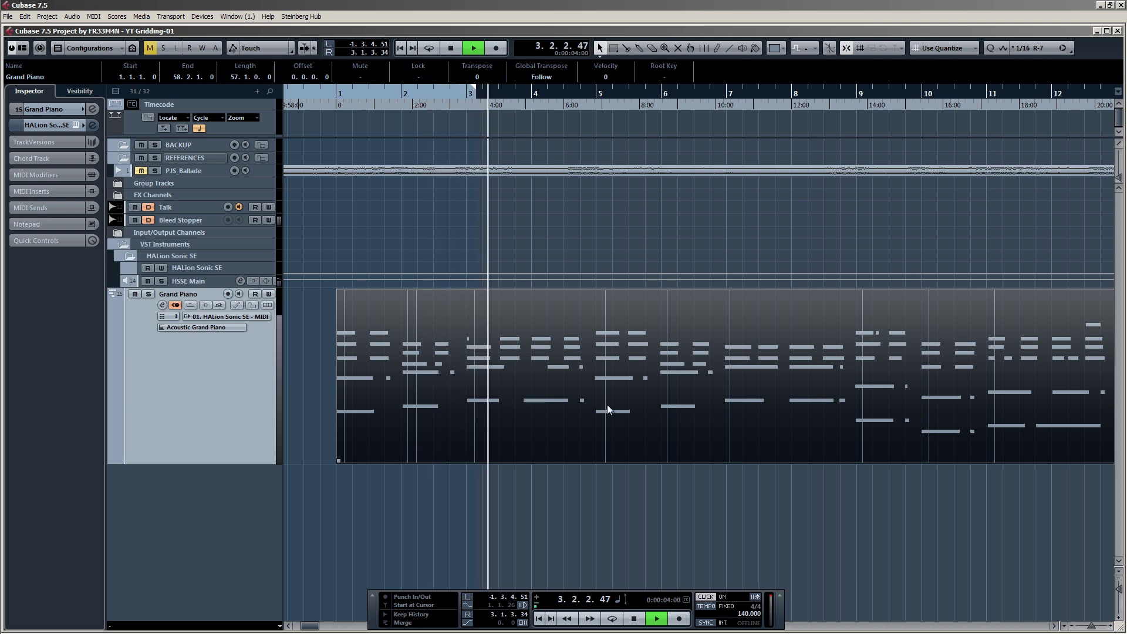
pyautogui.scroll(2, 694, 403)
pyautogui.scroll(-2, 694, 403)
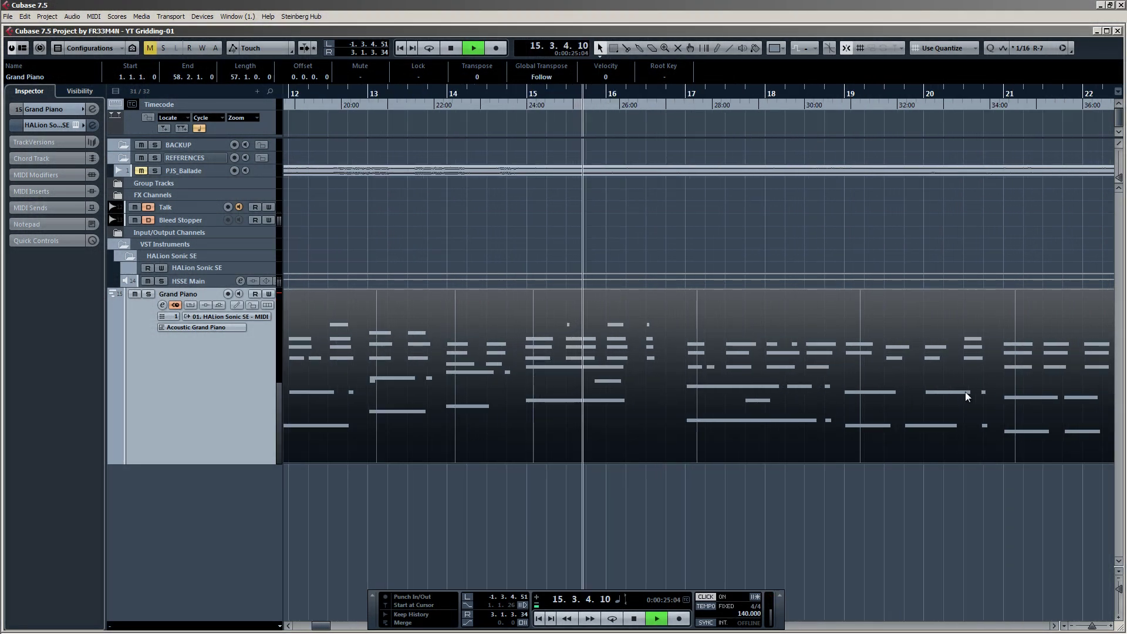
# Split the Grand Piano part at bar 17 during playback.
pyautogui.keyDown('alt'); pyautogui.click(683, 382); pyautogui.keyUp('alt')
pyautogui.scroll(-3, 628, 400)
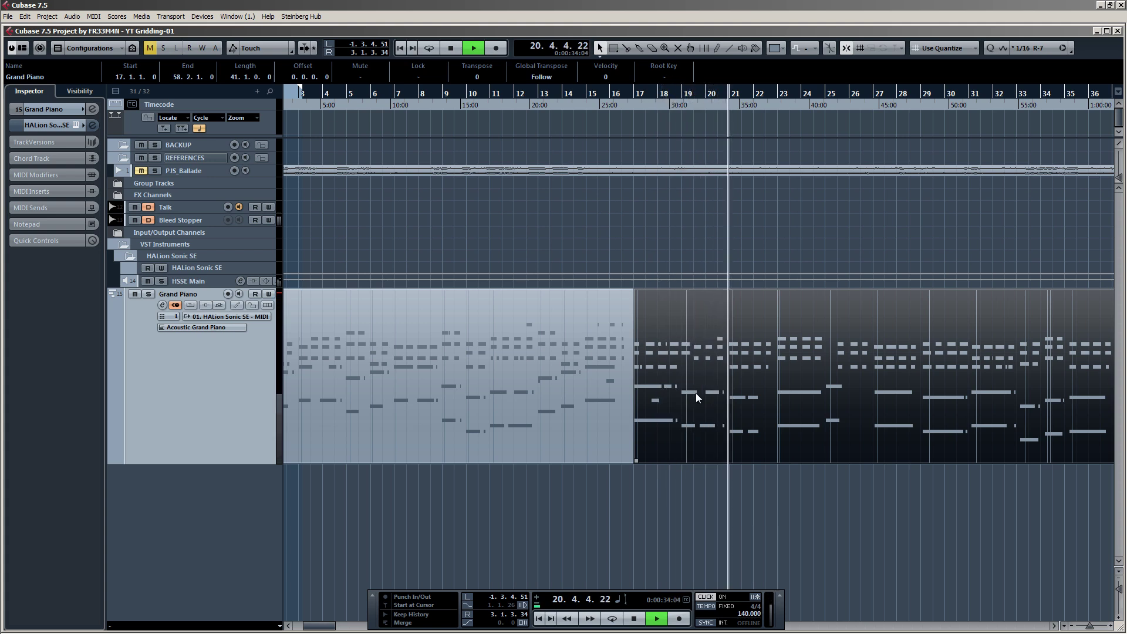
# Play the second Grand Piano part from 16.4.4.0 and check how its notes drift from the bar lines.
pyautogui.scroll(1, 649, 396)
pyautogui.press('space')
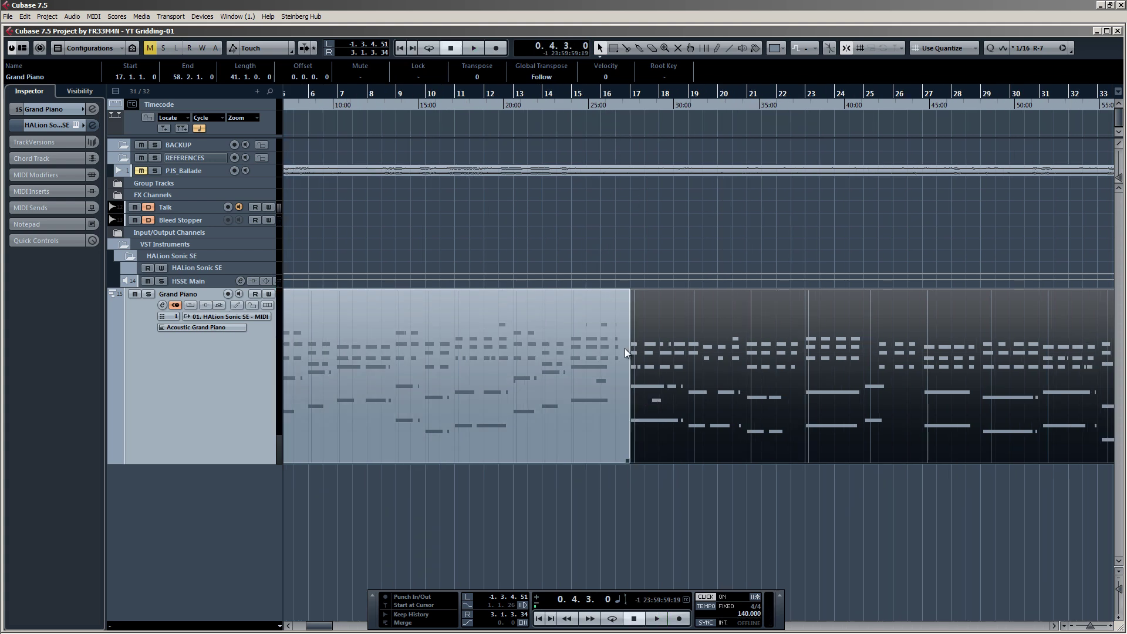
pyautogui.click(632, 97)
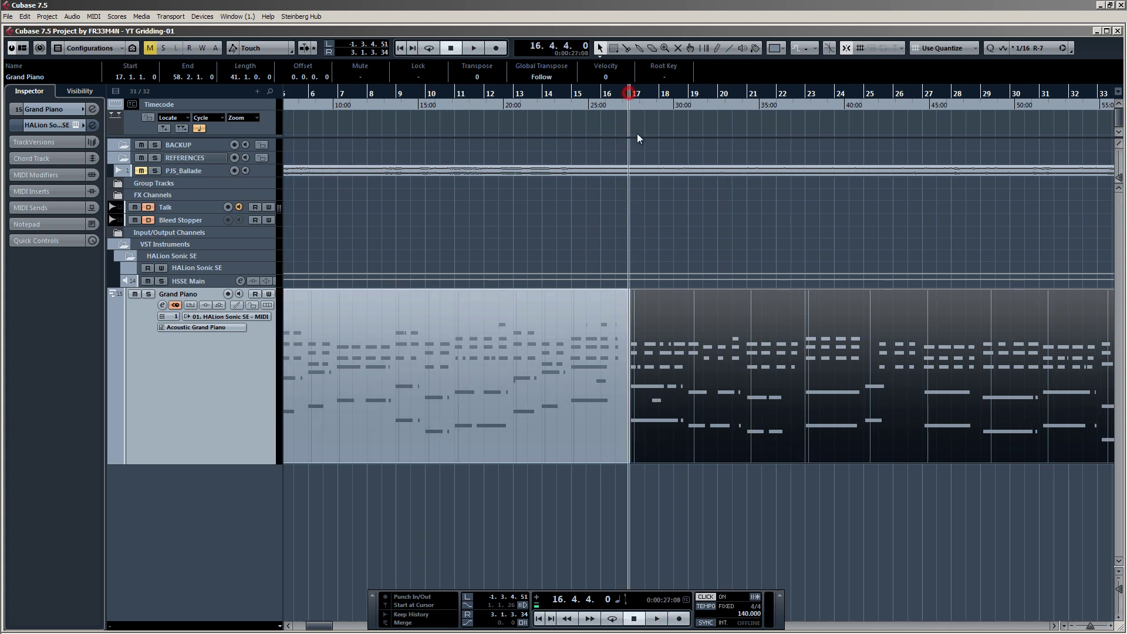
pyautogui.press('space')
pyautogui.scroll(-3, 670, 351)
pyautogui.scroll(2, 802, 366)
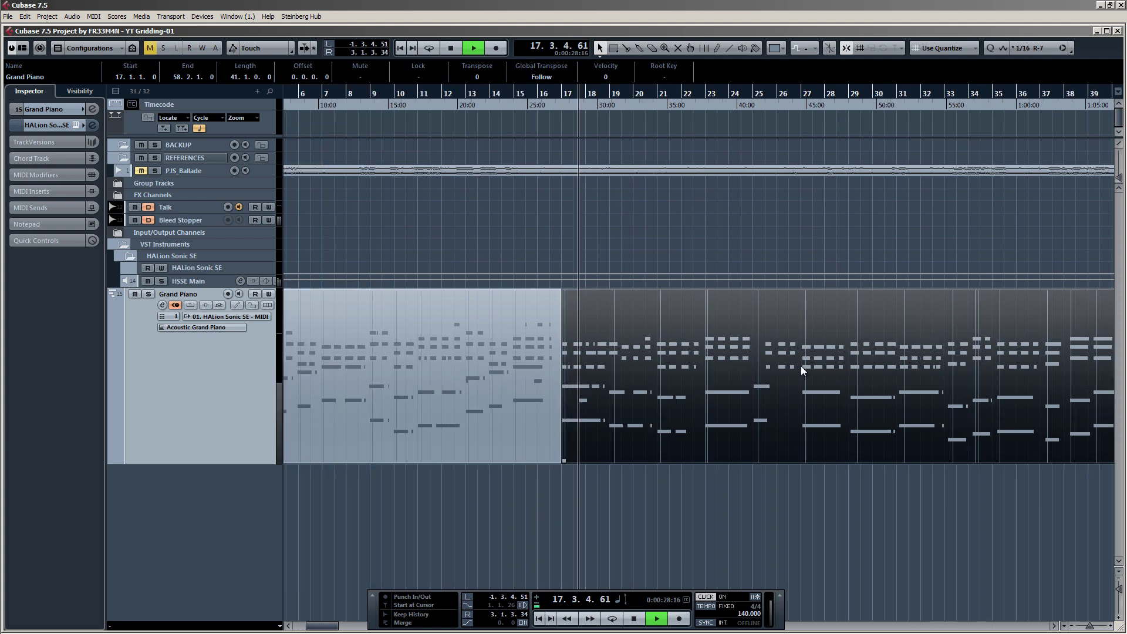
pyautogui.scroll(2, 763, 370)
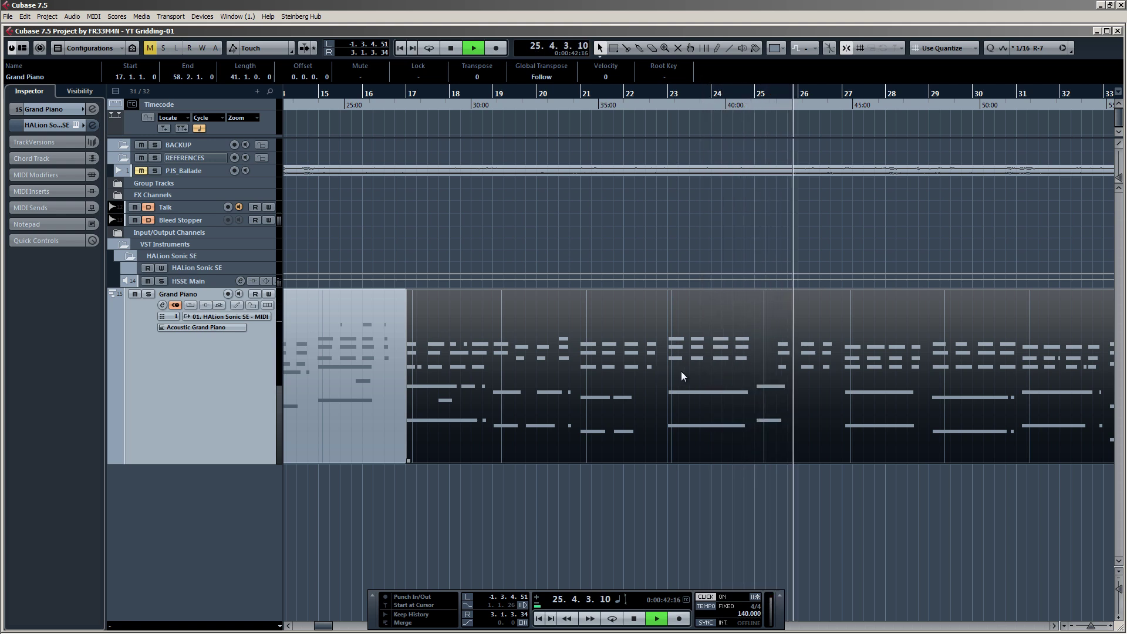
pyautogui.keyDown('ctrl'); pyautogui.scroll(-2, 657, 371); pyautogui.keyUp('ctrl')
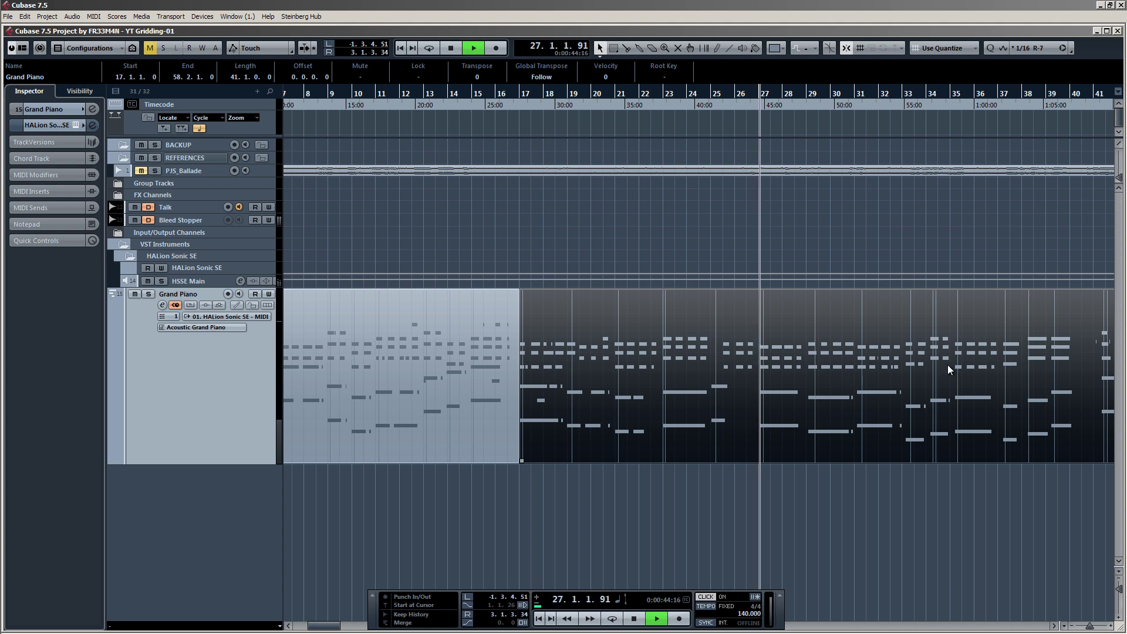
# Play the passage around bars 39 and 40, split the Grand Piano part at 41.2.2.0 and stop playback.
pyautogui.press('space')
pyautogui.moveTo(909, 101); pyautogui.dragTo(975, 101)
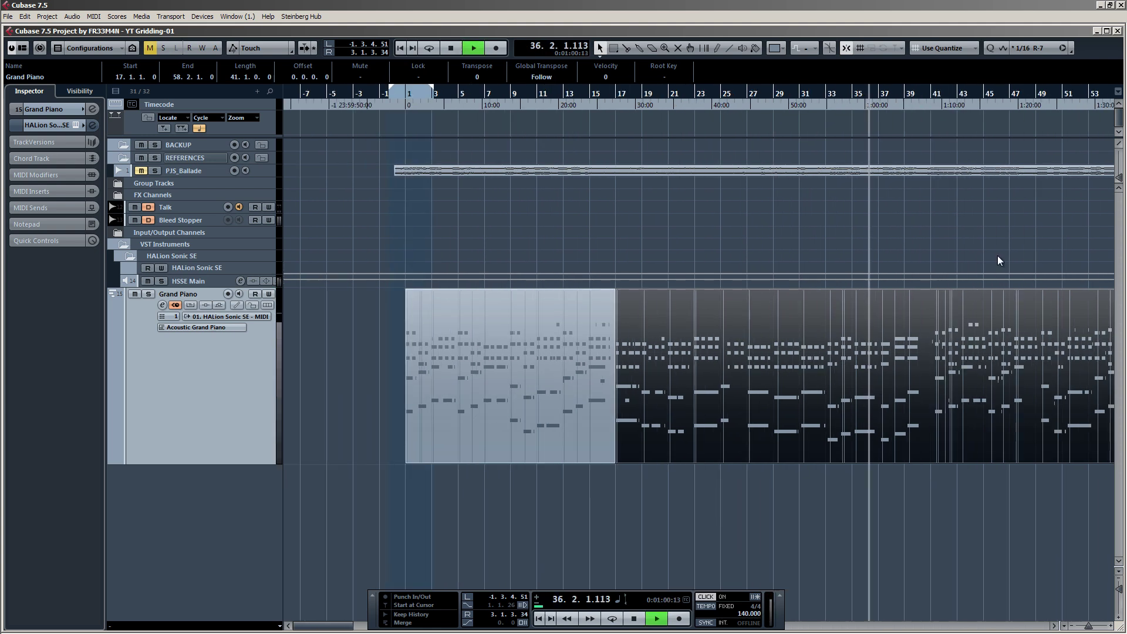
pyautogui.click(823, 100)
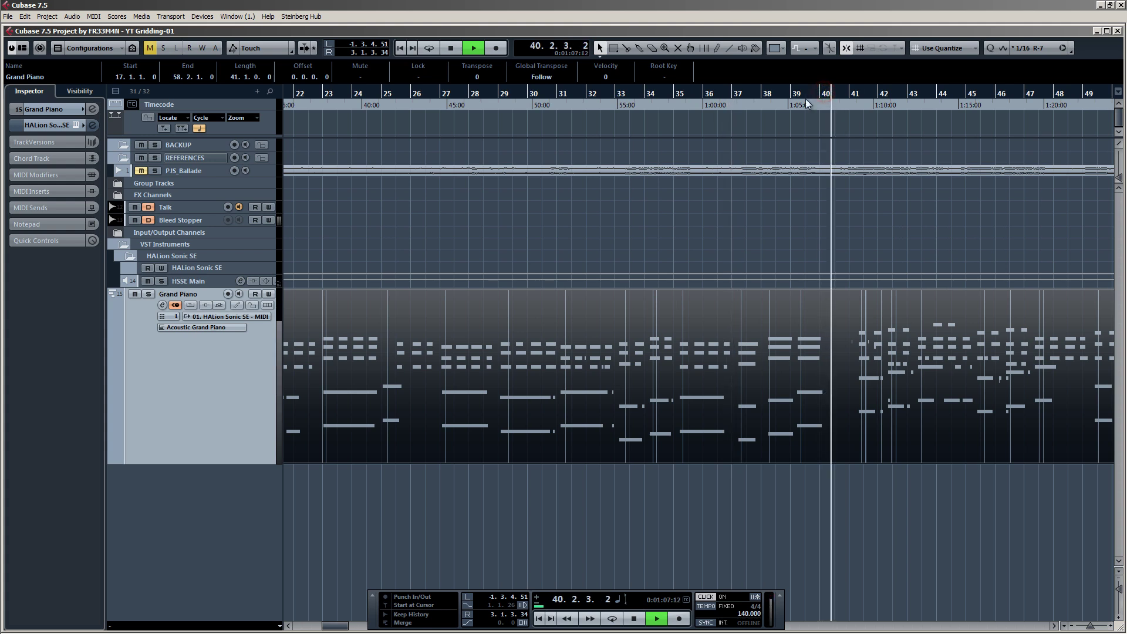
pyautogui.click(788, 101)
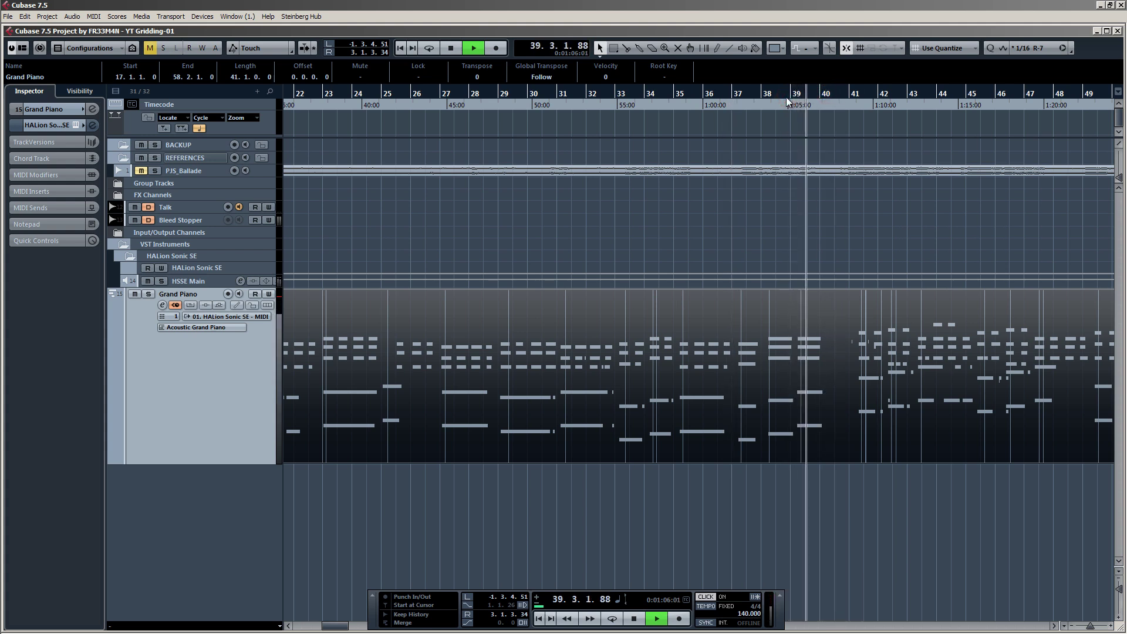
pyautogui.scroll(5, 920, 249)
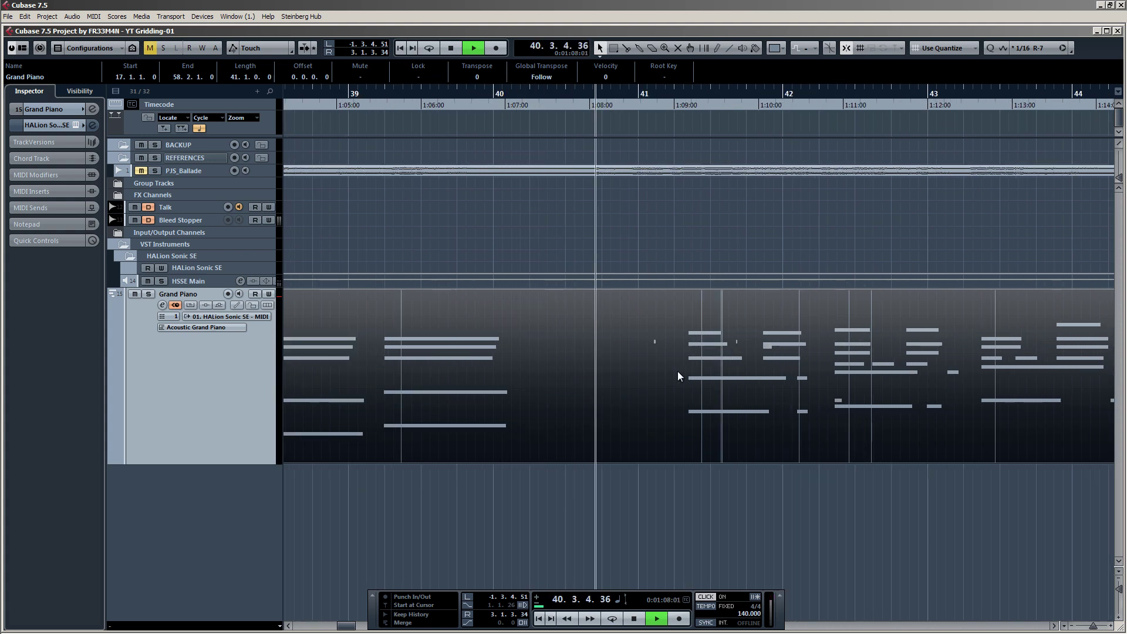
pyautogui.keyDown('alt'); pyautogui.click(682, 375); pyautogui.keyUp('alt')
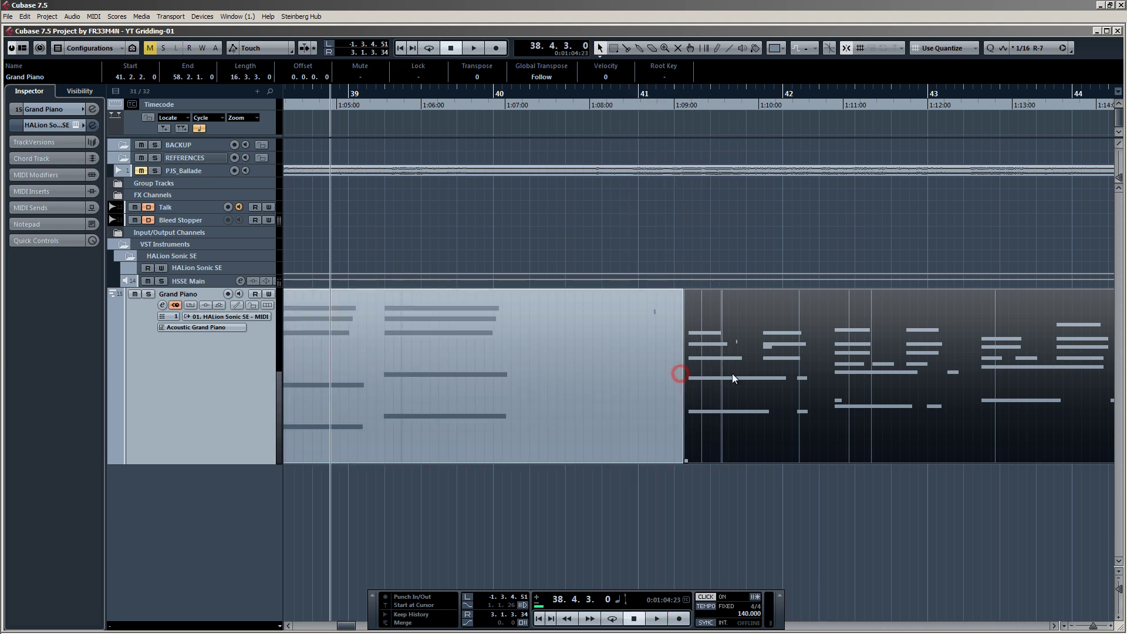
pyautogui.scroll(-2, 731, 374)
pyautogui.press('space')
# Time-stretch the middle Grand Piano part's end to 41.1.3.0 and on to 41.1.2.0 while playing that section against the click.
pyautogui.scroll(-3, 734, 383)
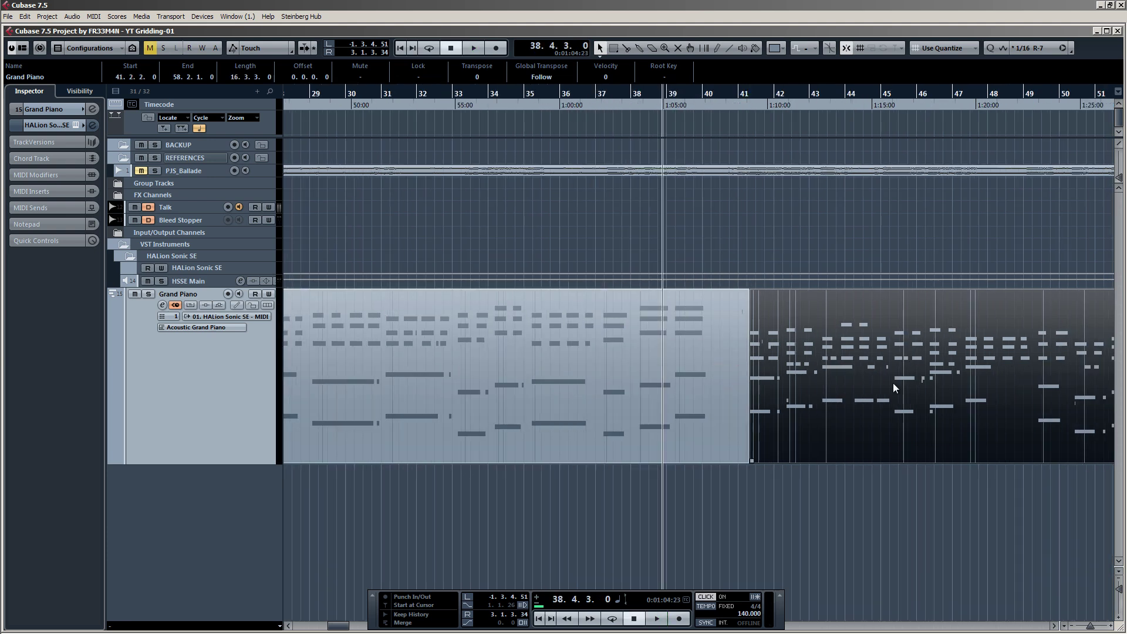
pyautogui.scroll(-2, 663, 352)
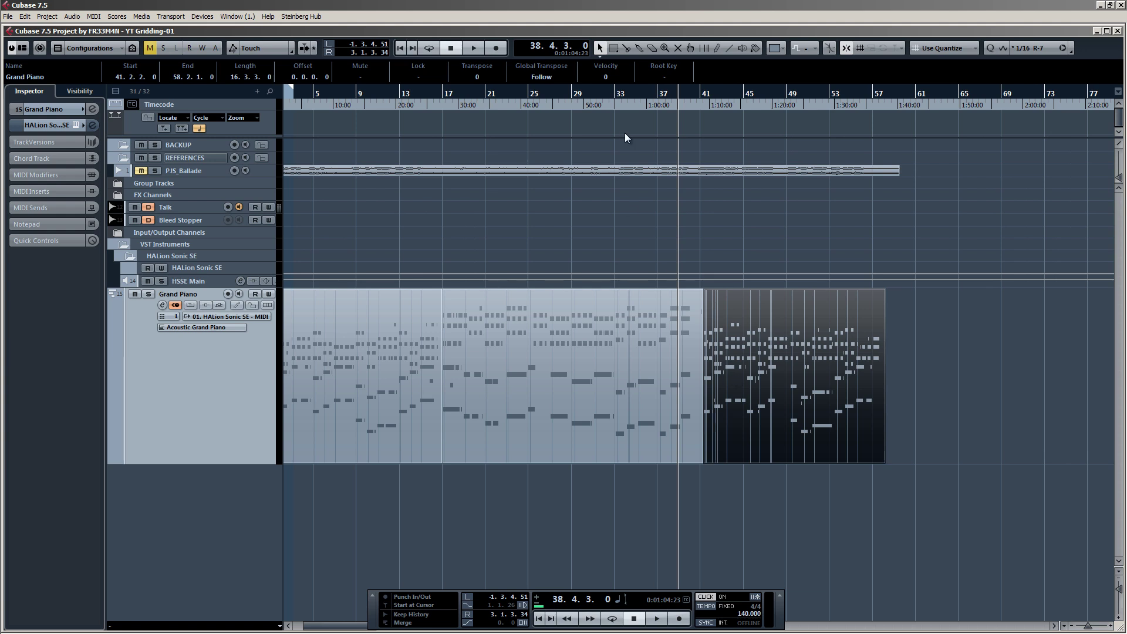
pyautogui.click(528, 97)
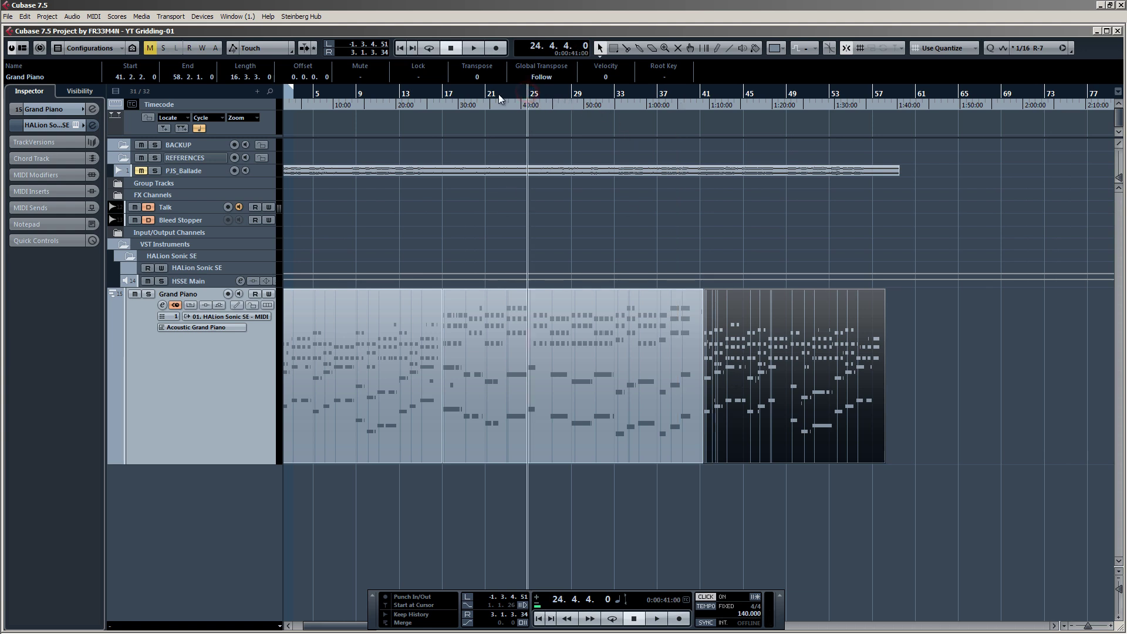
pyautogui.click(511, 95)
pyautogui.press('space')
pyautogui.scroll(3, 580, 334)
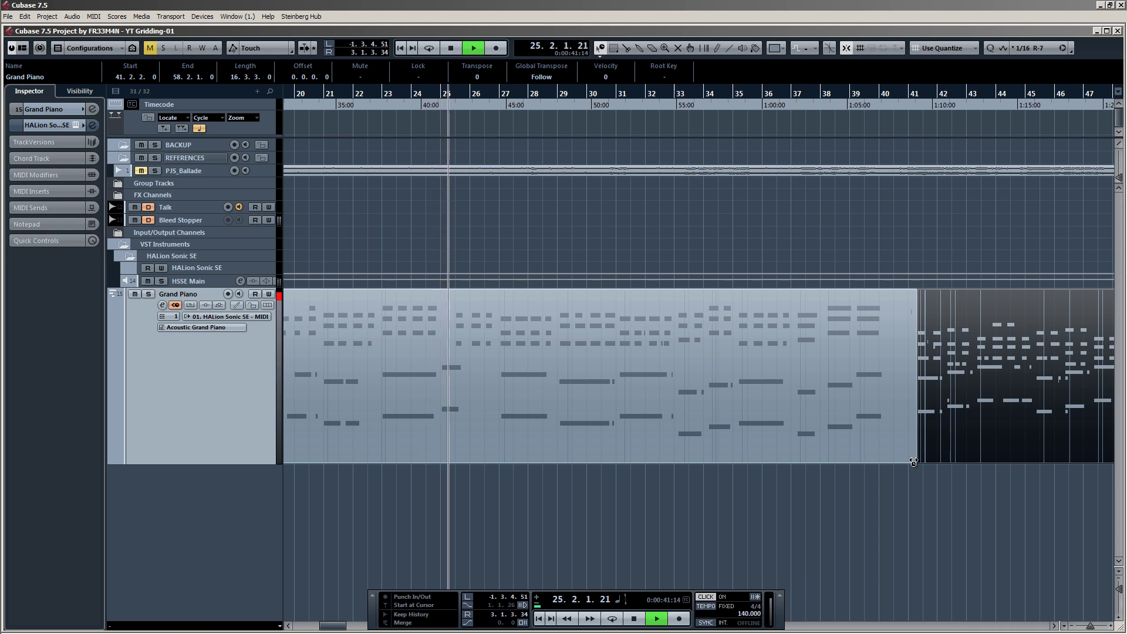
pyautogui.moveTo(913, 462); pyautogui.dragTo(909, 462)
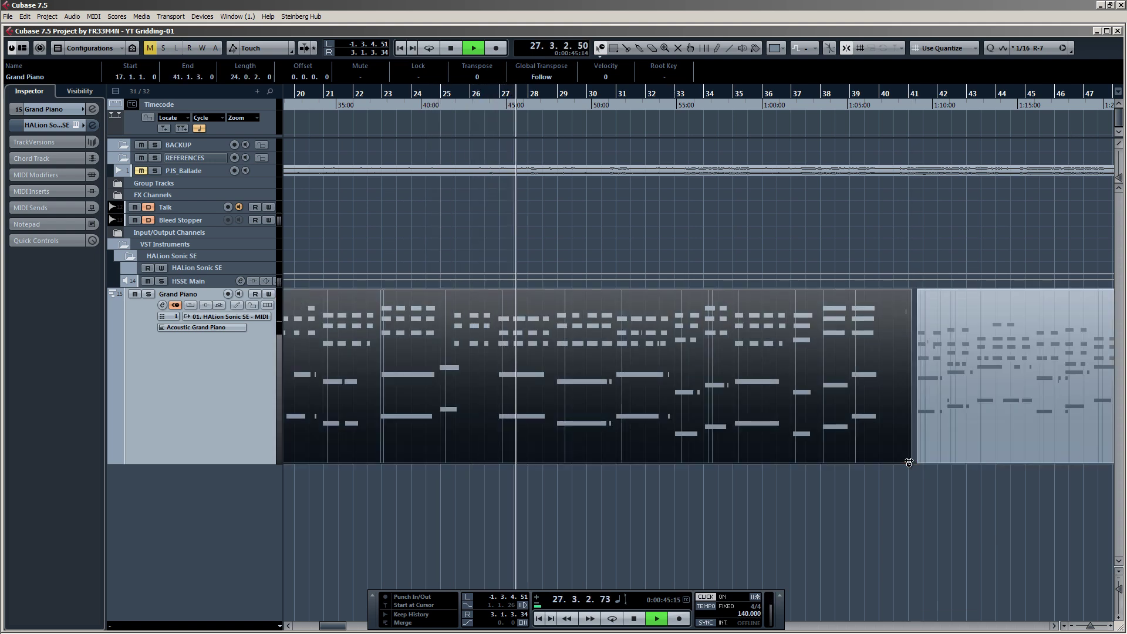
pyautogui.keyDown('ctrl'); pyautogui.scroll(3, 707, 407); pyautogui.keyUp('ctrl')
pyautogui.keyDown('ctrl'); pyautogui.scroll(-3, 707, 406); pyautogui.keyUp('ctrl')
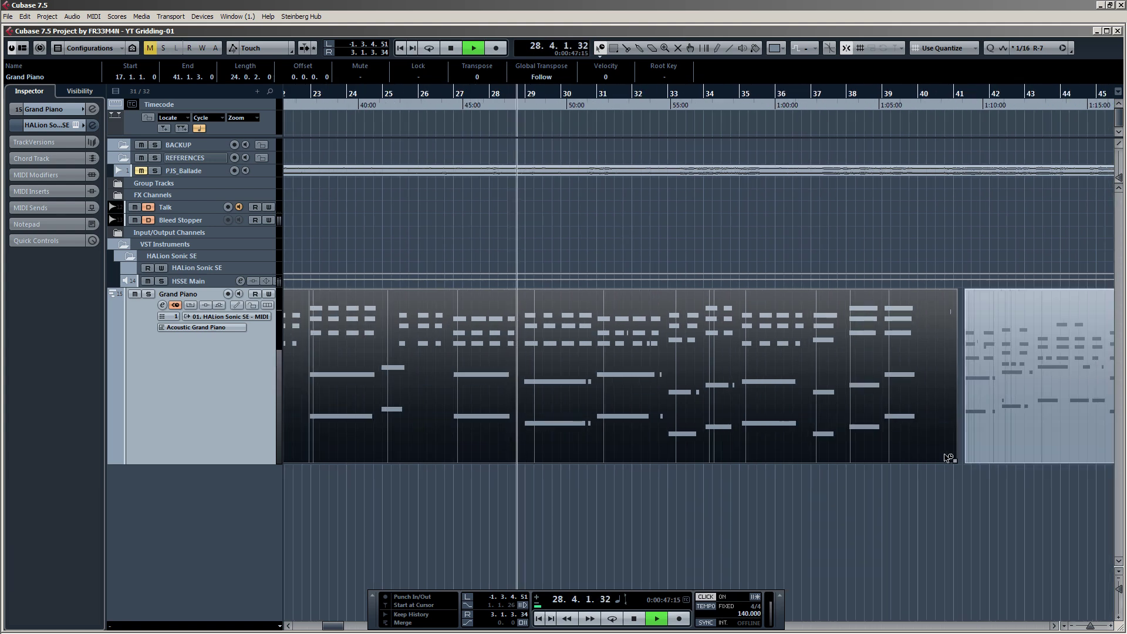
pyautogui.moveTo(959, 462); pyautogui.dragTo(954, 462)
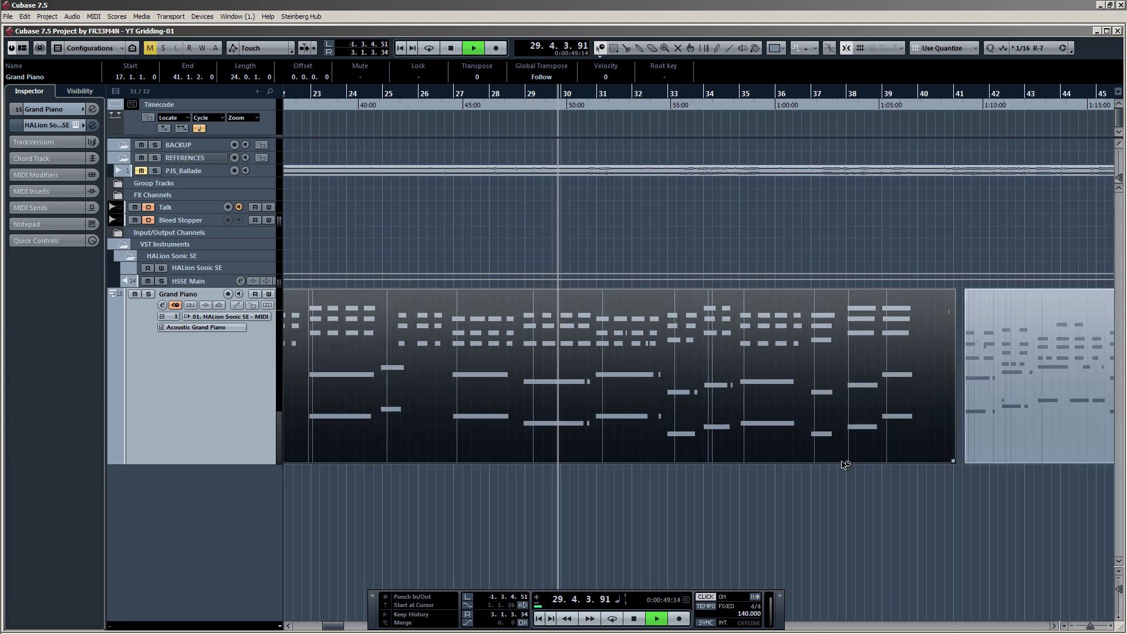
# Play from bar 40 across the gap between the middle and last Grand Piano parts to check the last part's entry.
pyautogui.keyDown('ctrl'); pyautogui.scroll(-3, 913, 406); pyautogui.keyUp('ctrl')
pyautogui.keyDown('ctrl'); pyautogui.scroll(4, 882, 410); pyautogui.keyUp('ctrl')
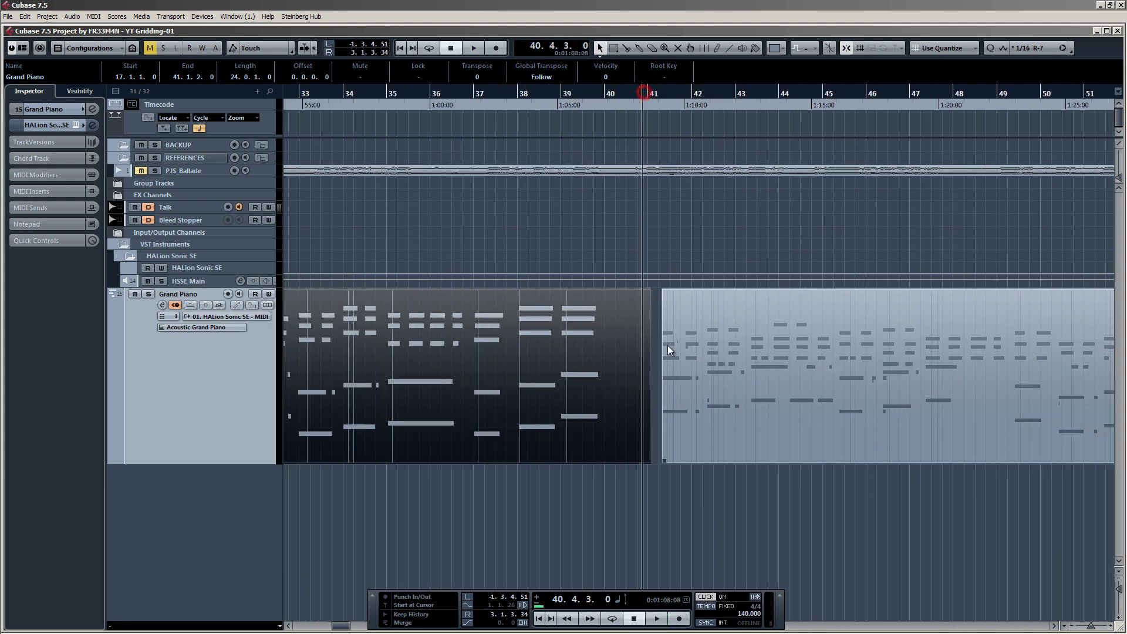
pyautogui.click(607, 90)
pyautogui.press('space')
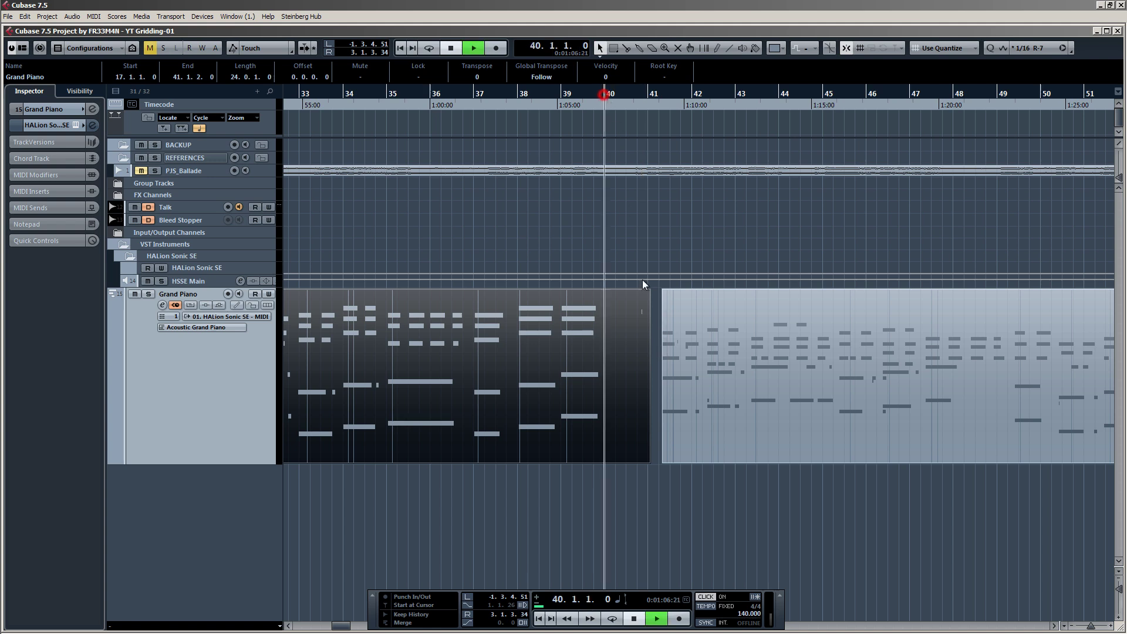
pyautogui.keyDown('ctrl'); pyautogui.scroll(4, 709, 298); pyautogui.keyUp('ctrl')
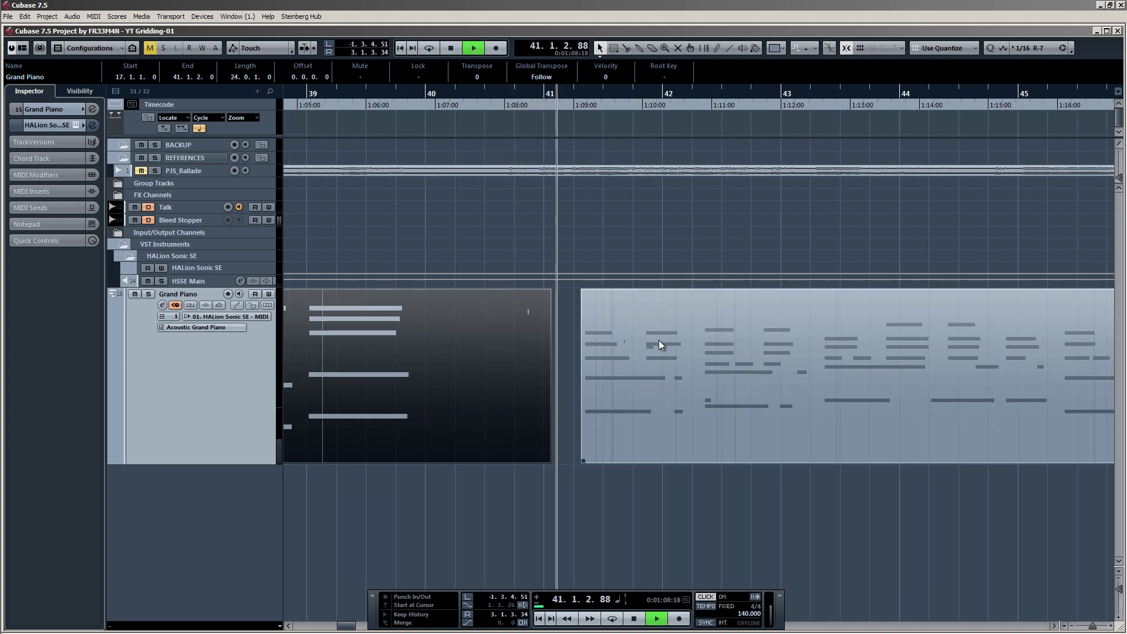
pyautogui.press('space')
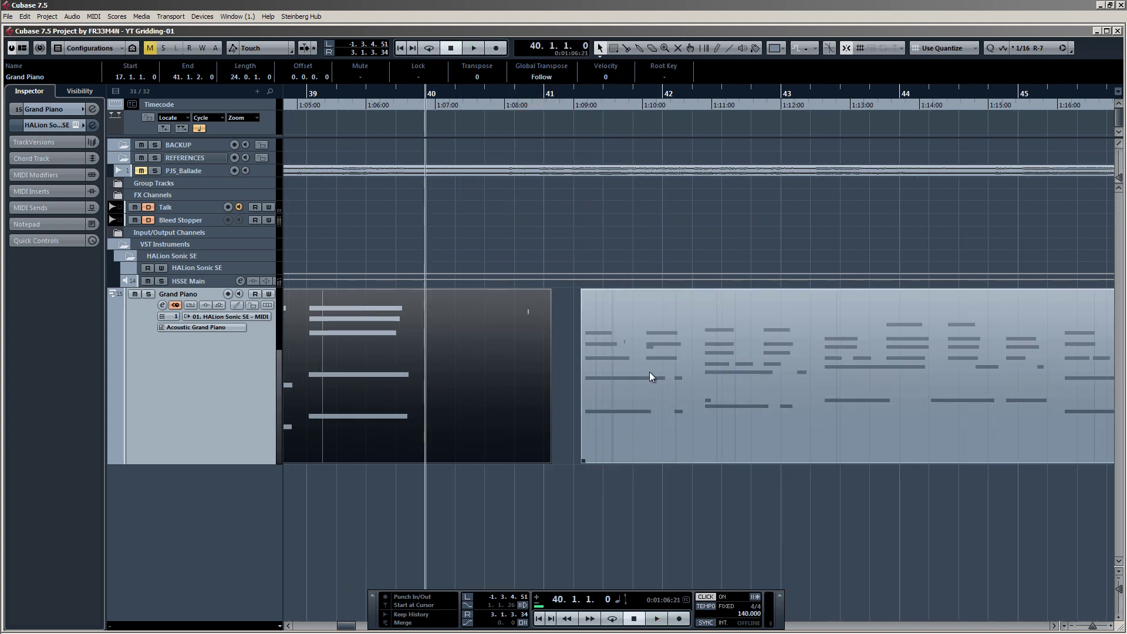
# Move the last Grand Piano part so its first notes fall on bar 41, and trim its start to 41.1.1.0.
pyautogui.moveTo(646, 381); pyautogui.dragTo(671, 393)
pyautogui.scroll(5, 537, 370)
pyautogui.moveTo(727, 371); pyautogui.dragTo(712, 371)
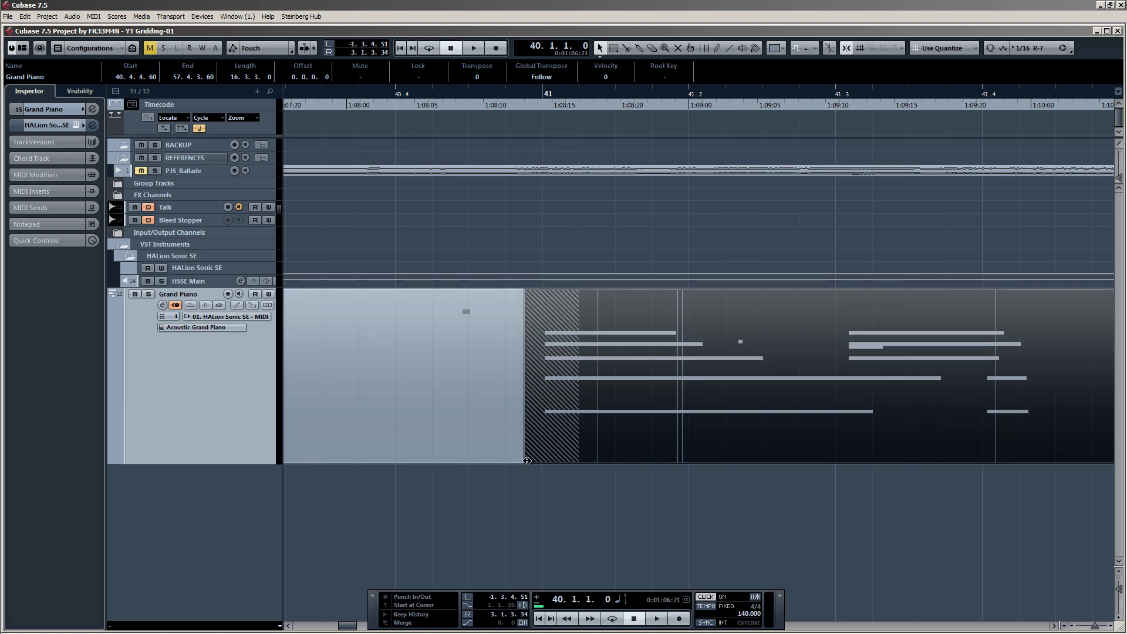
pyautogui.moveTo(526, 460); pyautogui.dragTo(546, 460)
pyautogui.scroll(-5, 590, 377)
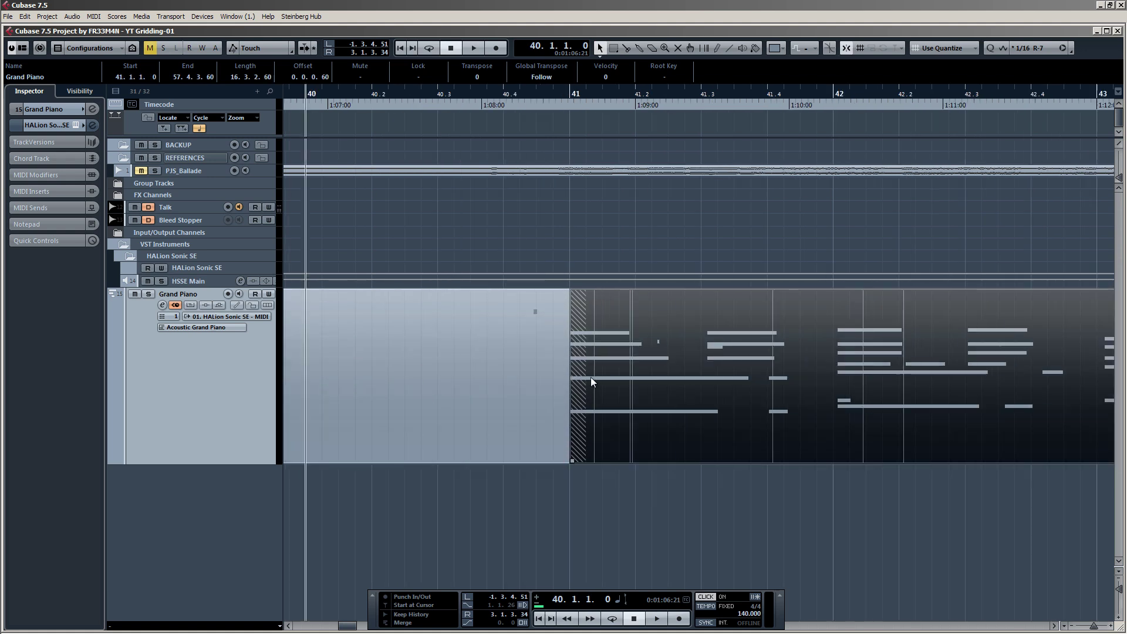
# Play the last Grand Piano part from 40.4.1.0 and check its notes against the bar lines.
pyautogui.doubleClick(575, 92)
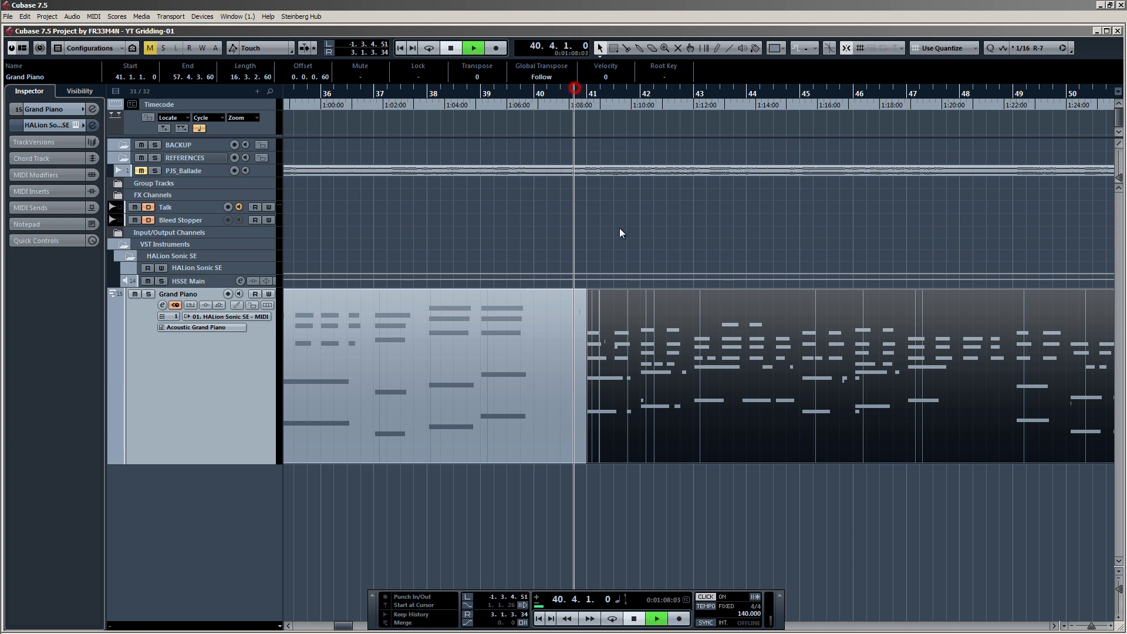
pyautogui.scroll(-5, 614, 229)
pyautogui.scroll(3, 978, 381)
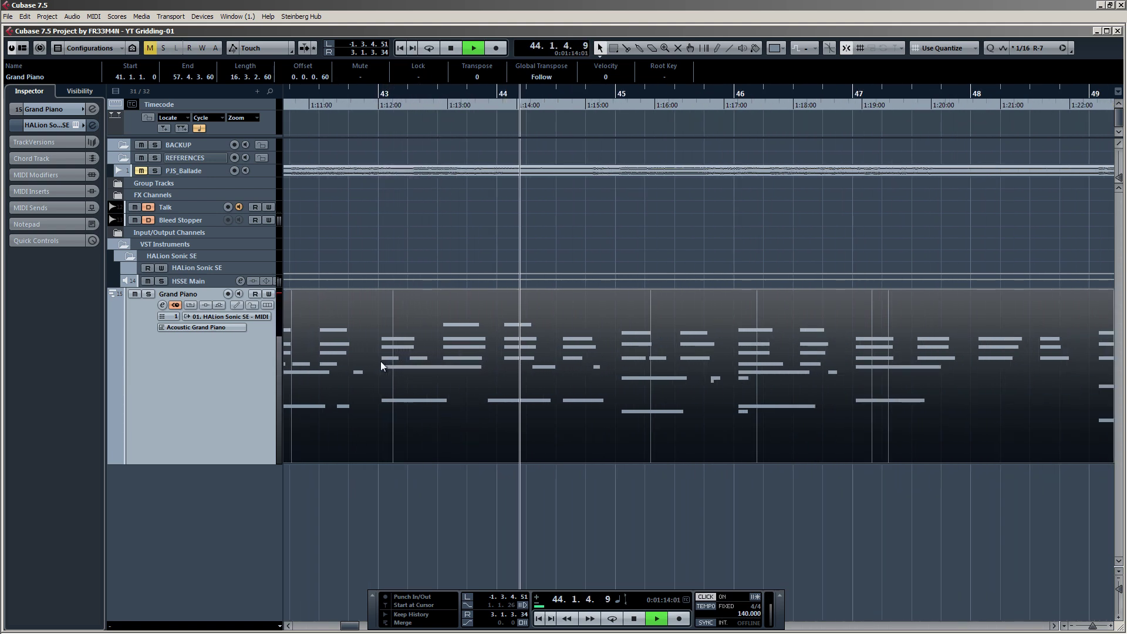
pyautogui.scroll(2, 578, 362)
pyautogui.scroll(-4, 636, 369)
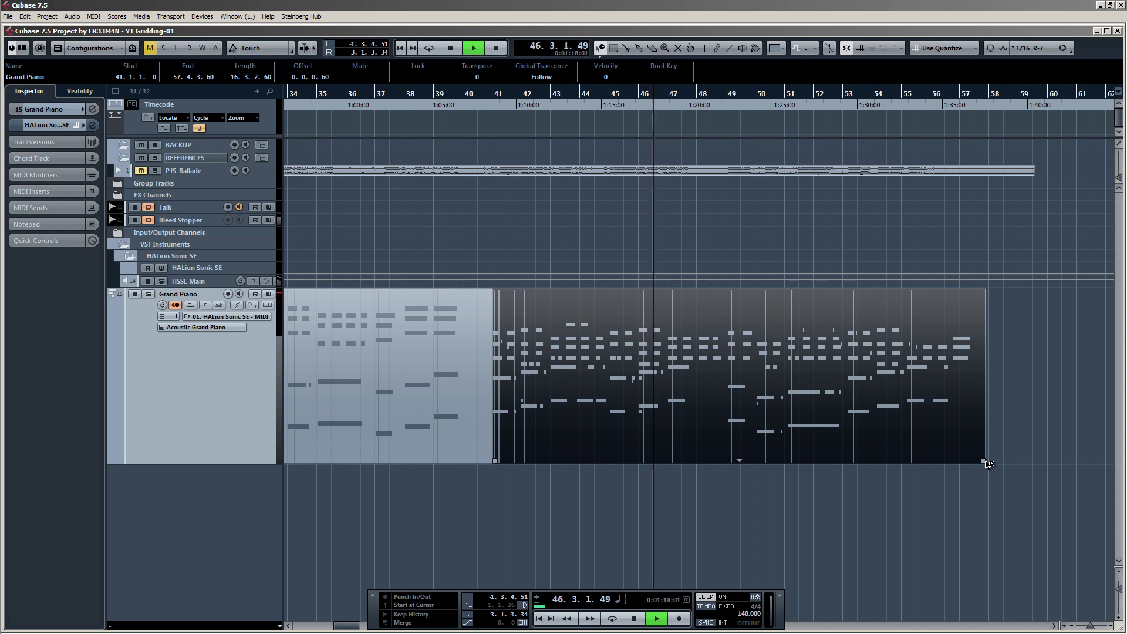
# Time-stretch the last Grand Piano part's end to 57.4.2.0 and on to 57.3.3.20 during playback, then stop and restore Normal Sizing.
pyautogui.moveTo(986, 464); pyautogui.dragTo(983, 464)
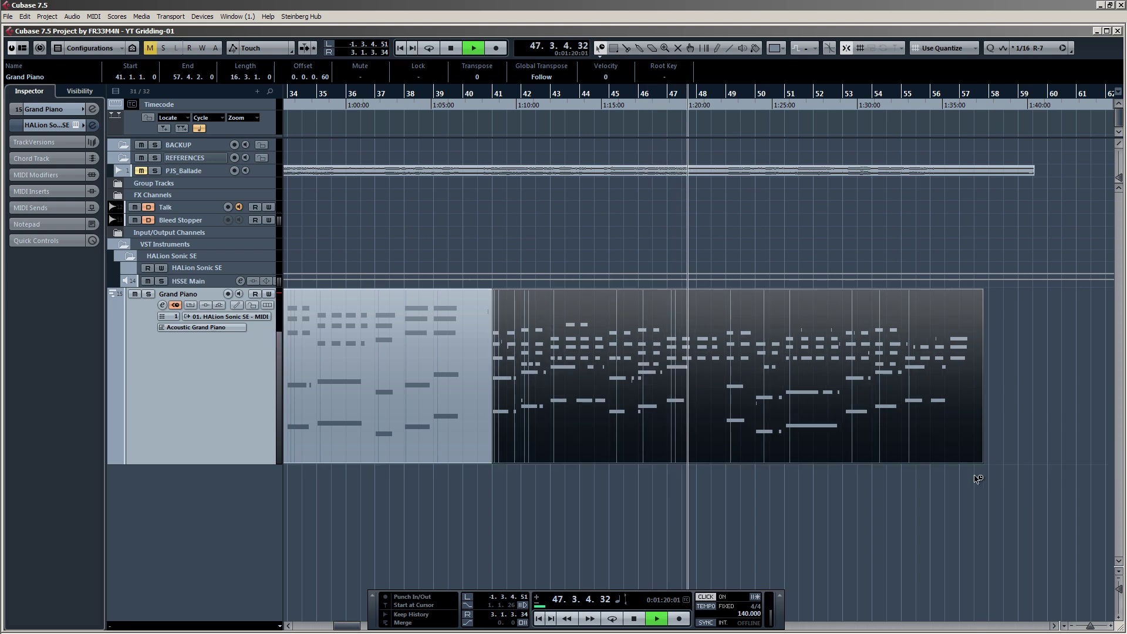
pyautogui.scroll(3, 989, 465)
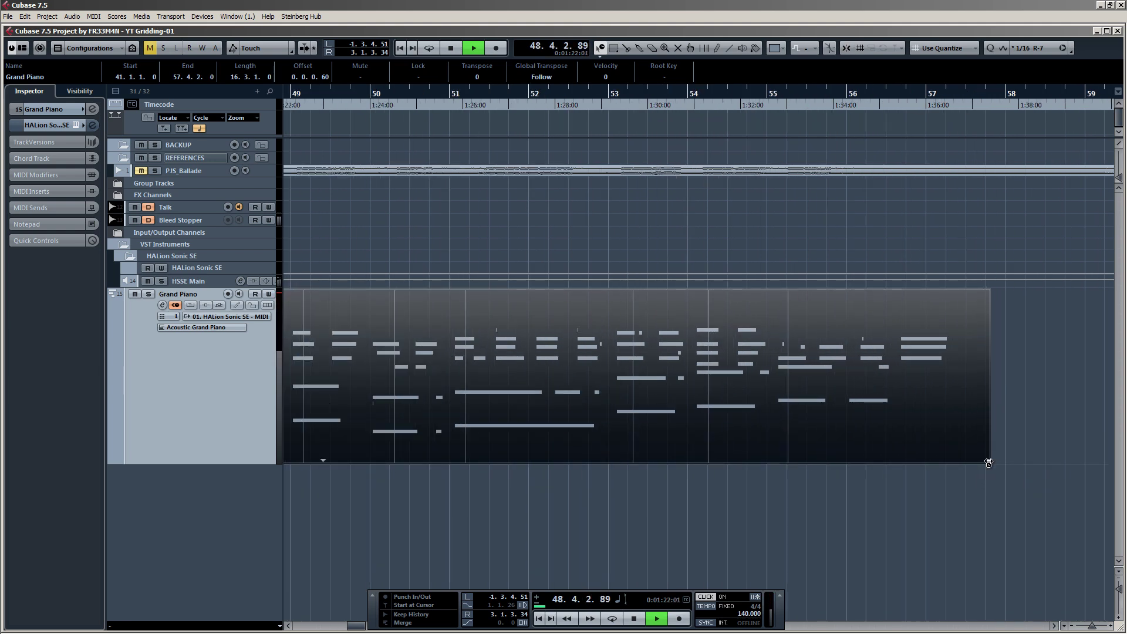
pyautogui.moveTo(989, 463); pyautogui.dragTo(975, 462)
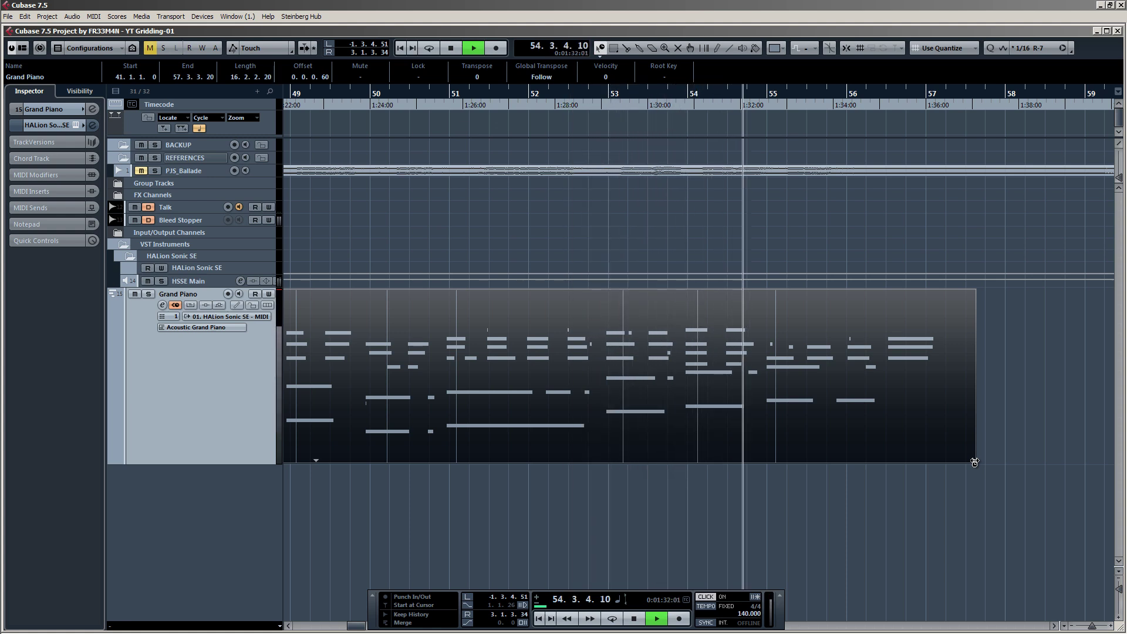
pyautogui.scroll(-2, 963, 434)
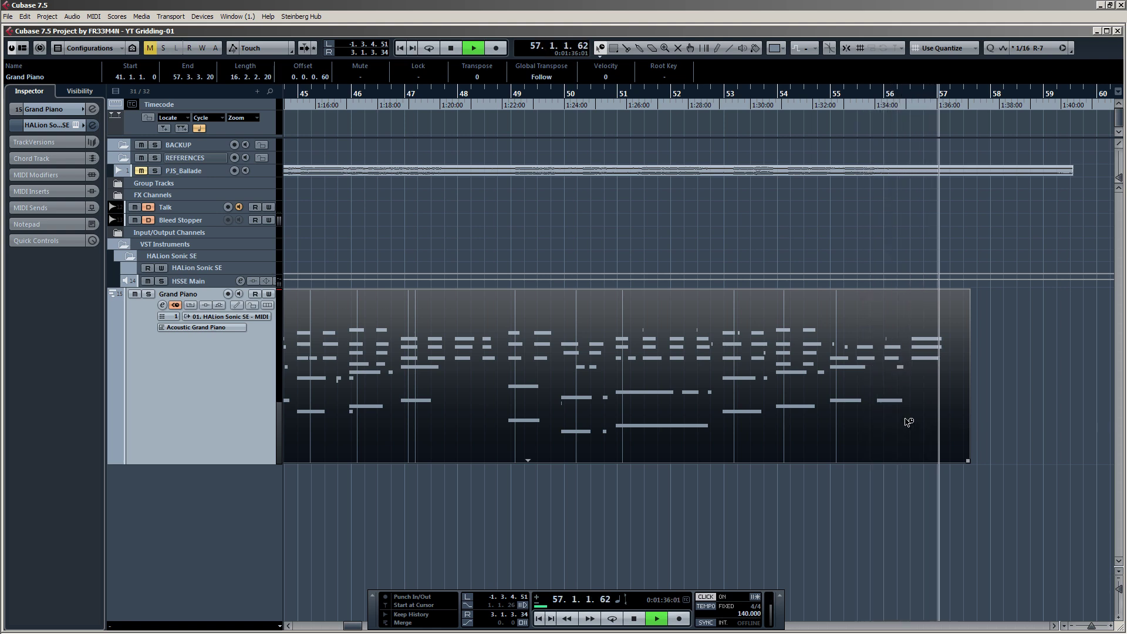
pyautogui.press('space')
pyautogui.press('1')
# Select all three Grand Piano parts, glue them into one continuous part and select the merged part.
pyautogui.scroll(-3, 1007, 422)
pyautogui.scroll(-2, 1008, 417)
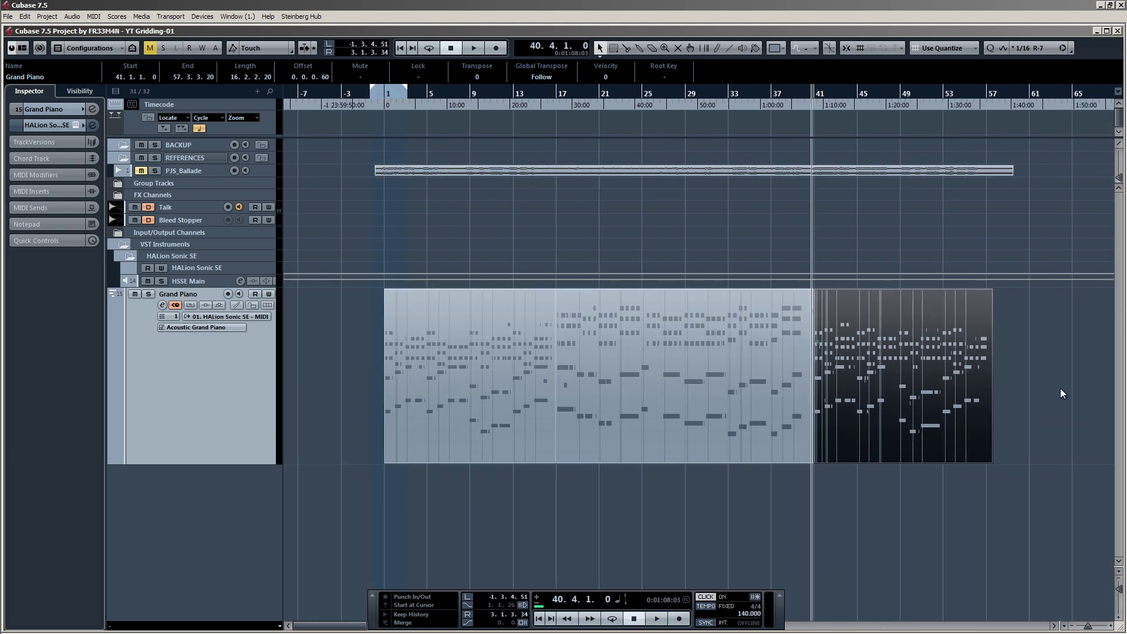
pyautogui.click(1075, 385)
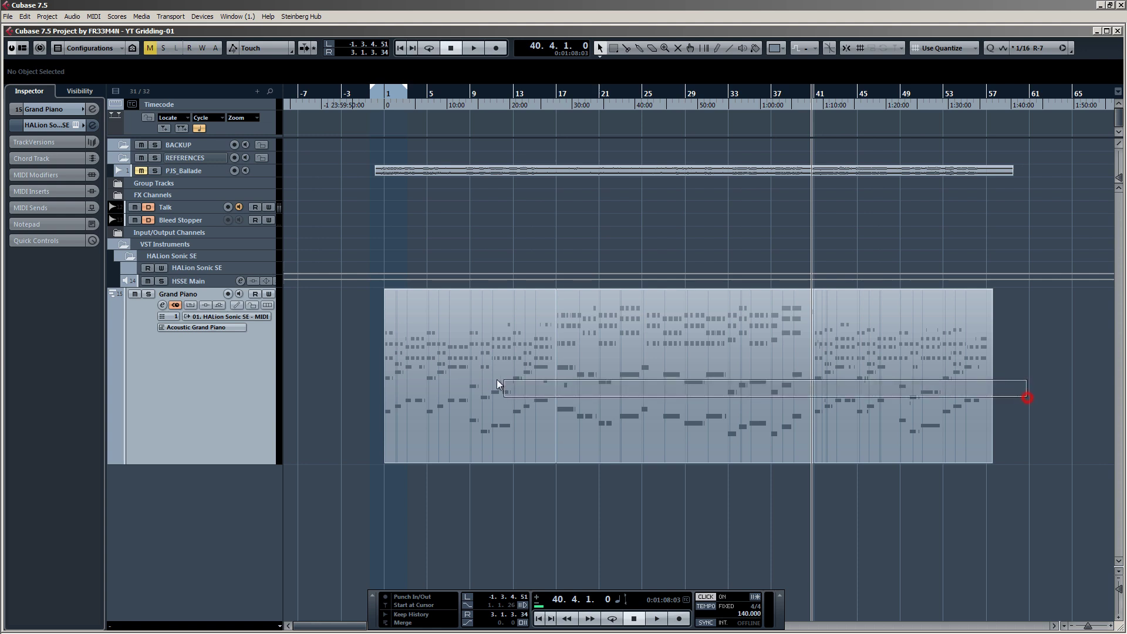
pyautogui.moveTo(497, 379); pyautogui.dragTo(463, 358)
pyautogui.rightClick(459, 355)
pyautogui.click(497, 354)
pyautogui.click(487, 353)
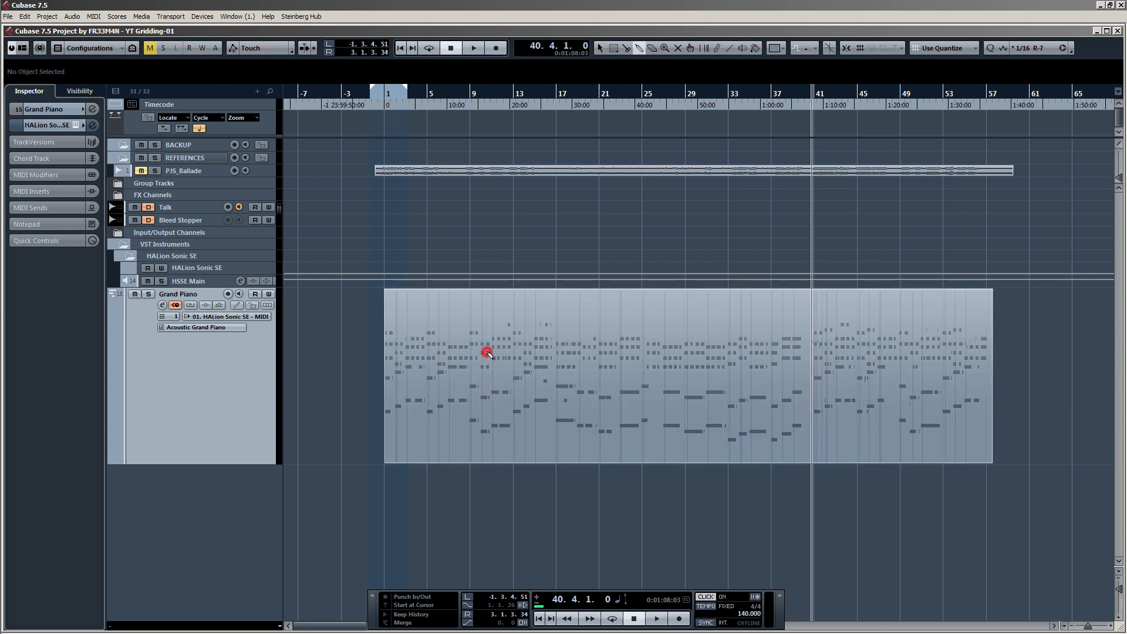
pyautogui.click(594, 359)
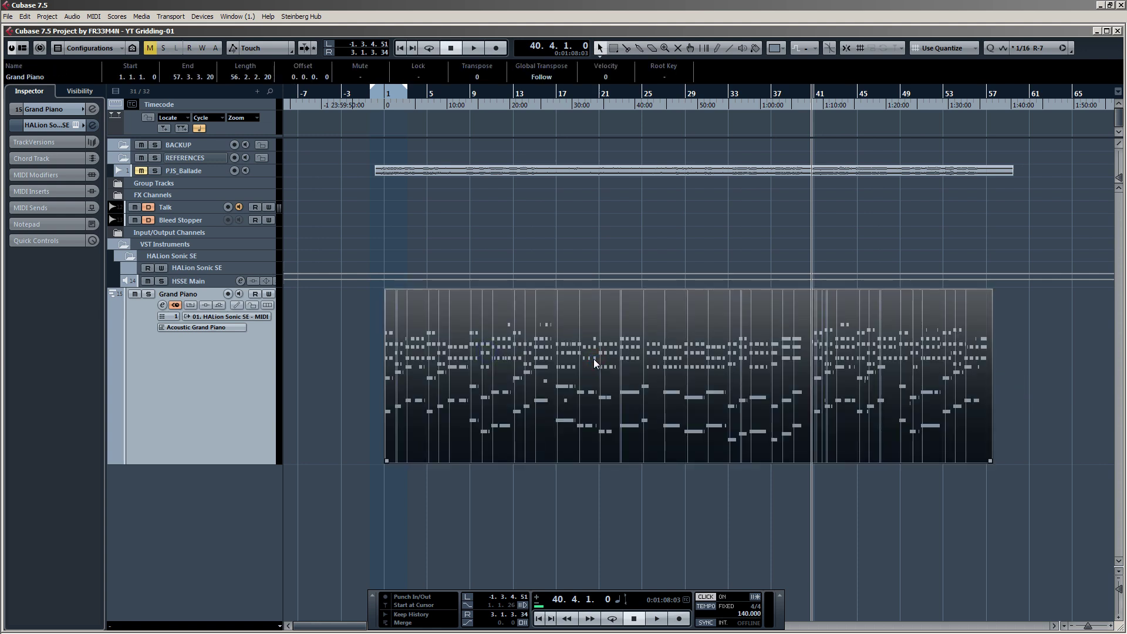
pyautogui.scroll(1, 546, 393)
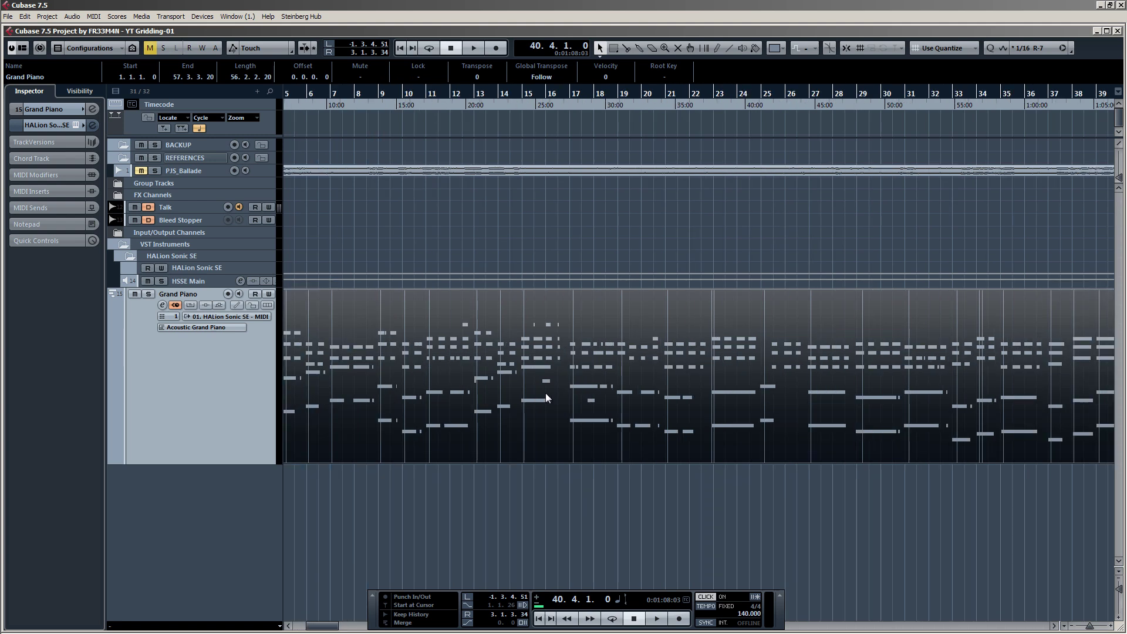
# Open the Quantize Panel and set the quantize preset to plain 1/8.
pyautogui.scroll(-1, 546, 393)
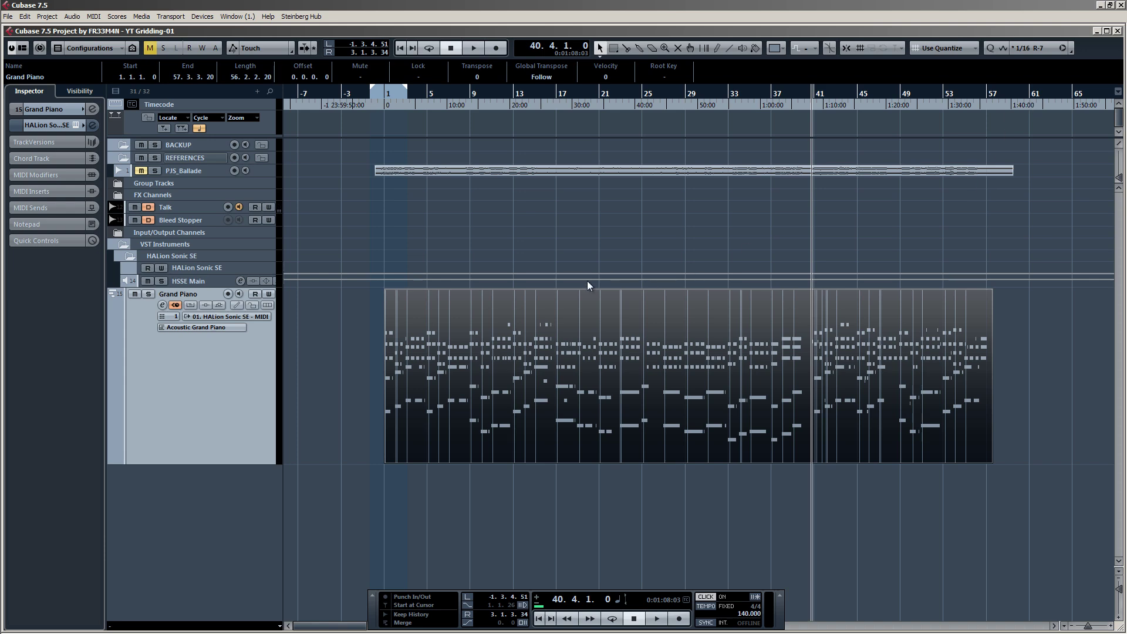
pyautogui.scroll(9, 366, 328)
pyautogui.scroll(-2, 466, 338)
pyautogui.scroll(-6, 537, 339)
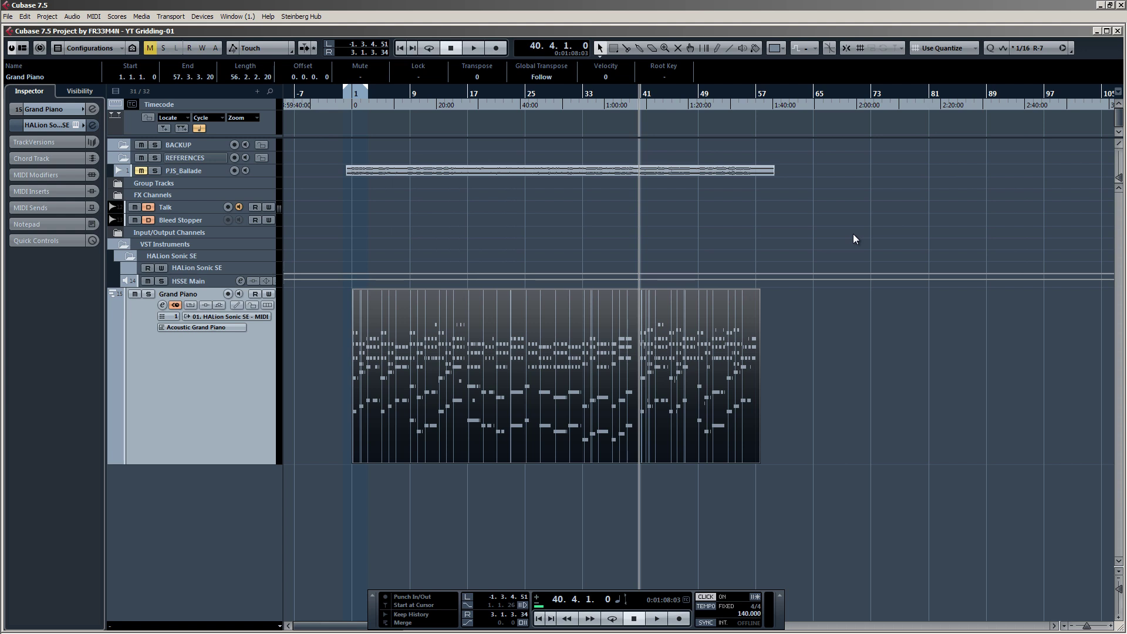
pyautogui.click(1073, 50)
pyautogui.moveTo(936, 210); pyautogui.dragTo(886, 175)
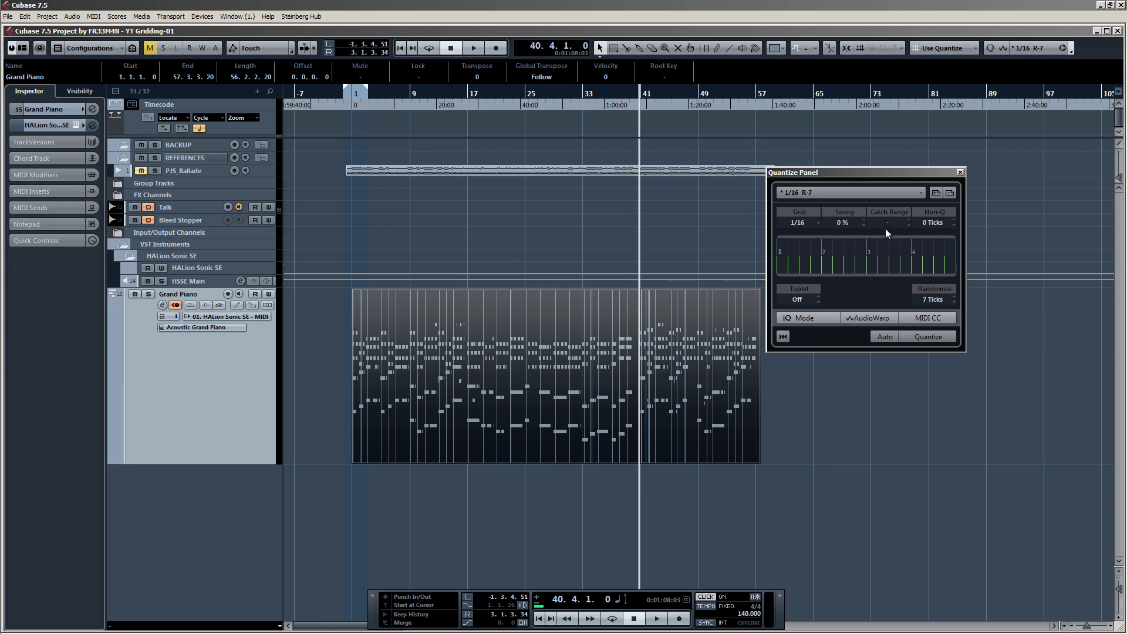
pyautogui.click(922, 192)
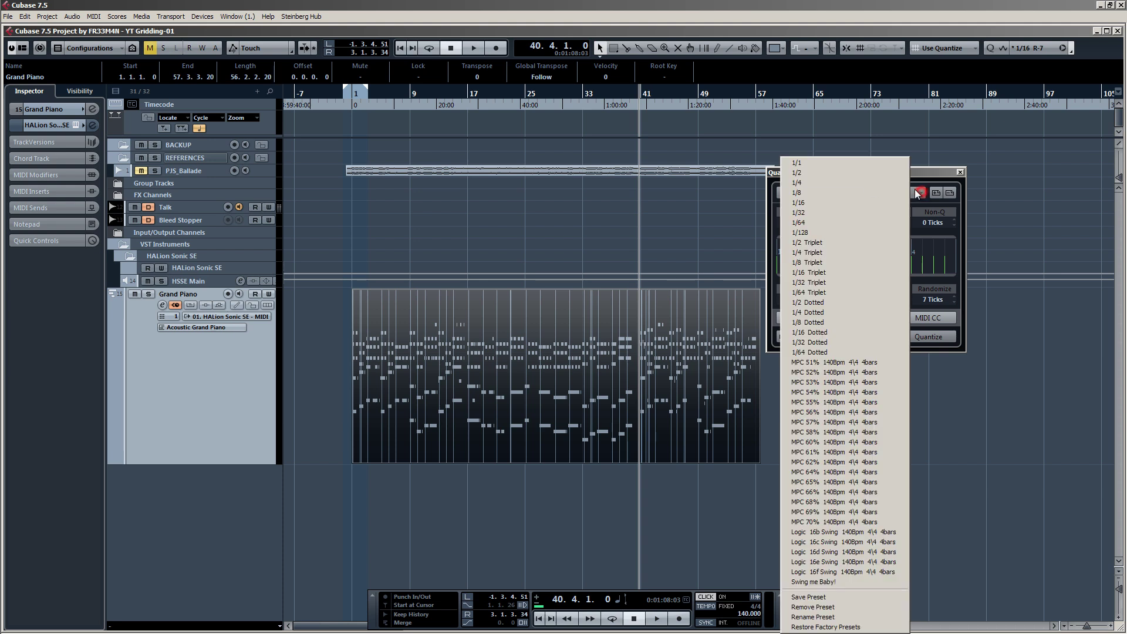
pyautogui.click(816, 193)
# Open the merged Grand Piano part in the Key Editor and quantize its notes to the 1/8 grid.
pyautogui.keyDown('ctrl'); pyautogui.scroll(8, 661, 404); pyautogui.keyUp('ctrl')
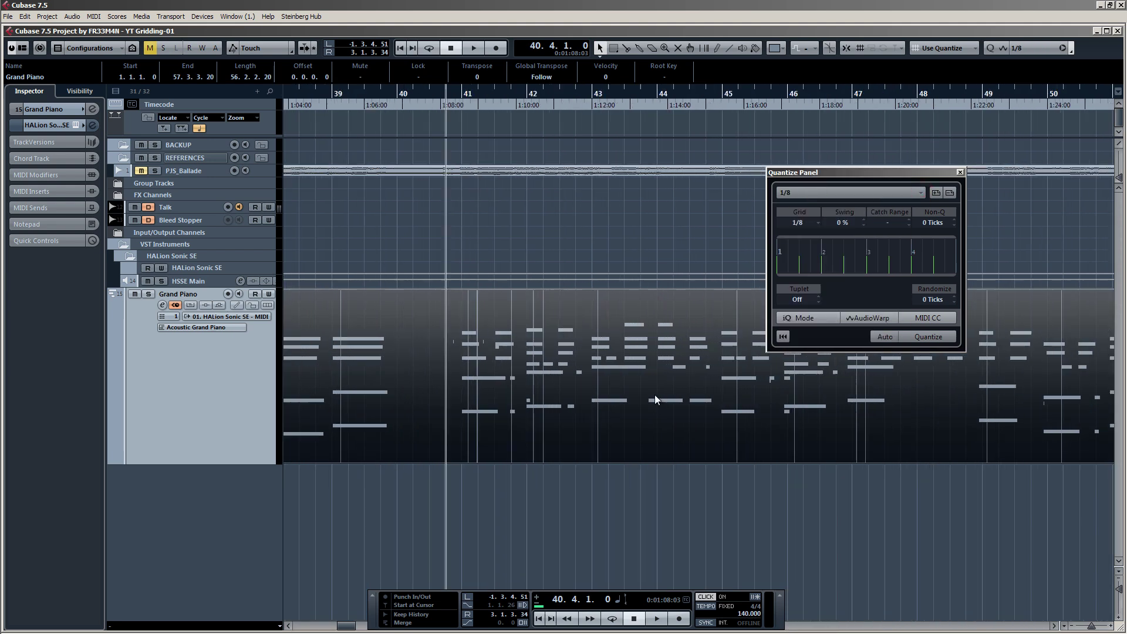
pyautogui.scroll(3, 664, 394)
pyautogui.scroll(-15, 538, 378)
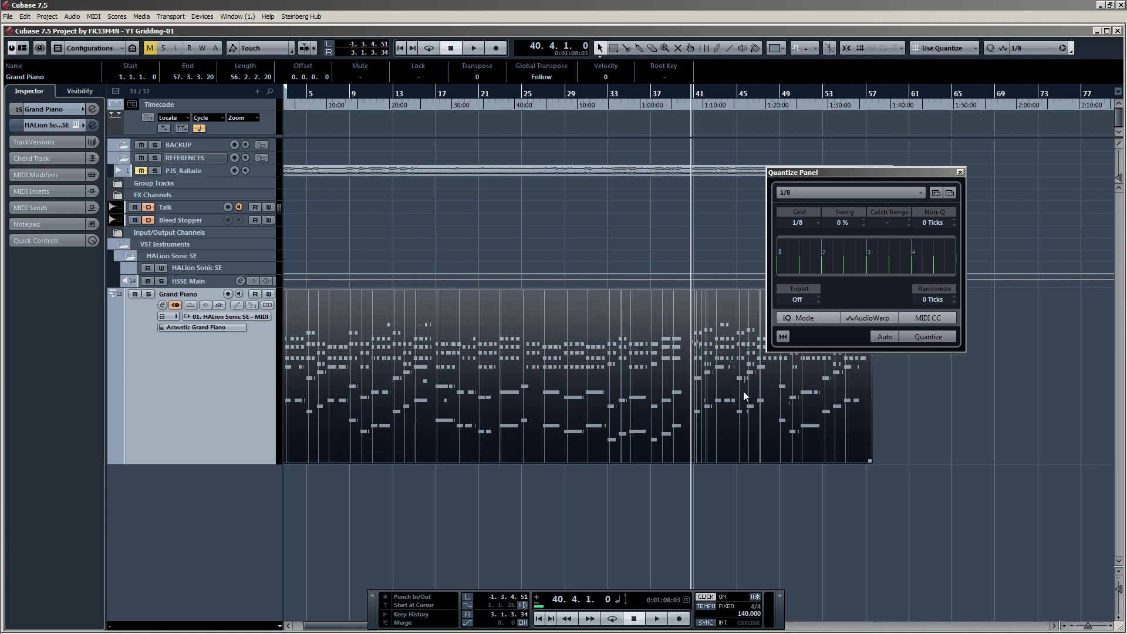
pyautogui.doubleClick(563, 361)
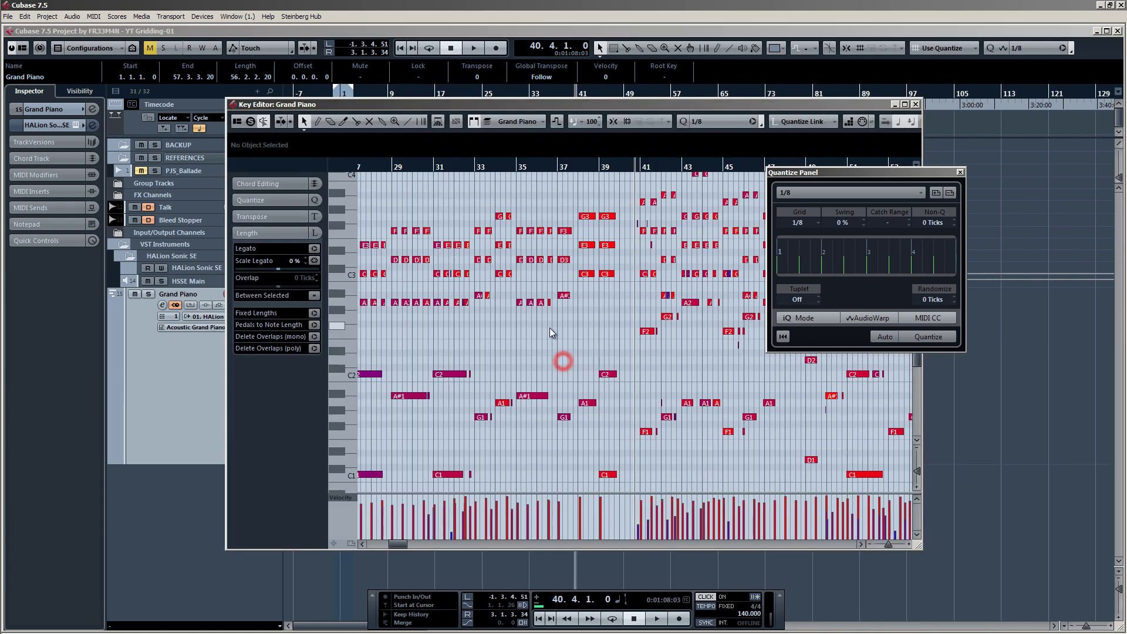
pyautogui.scroll(-6, 546, 331)
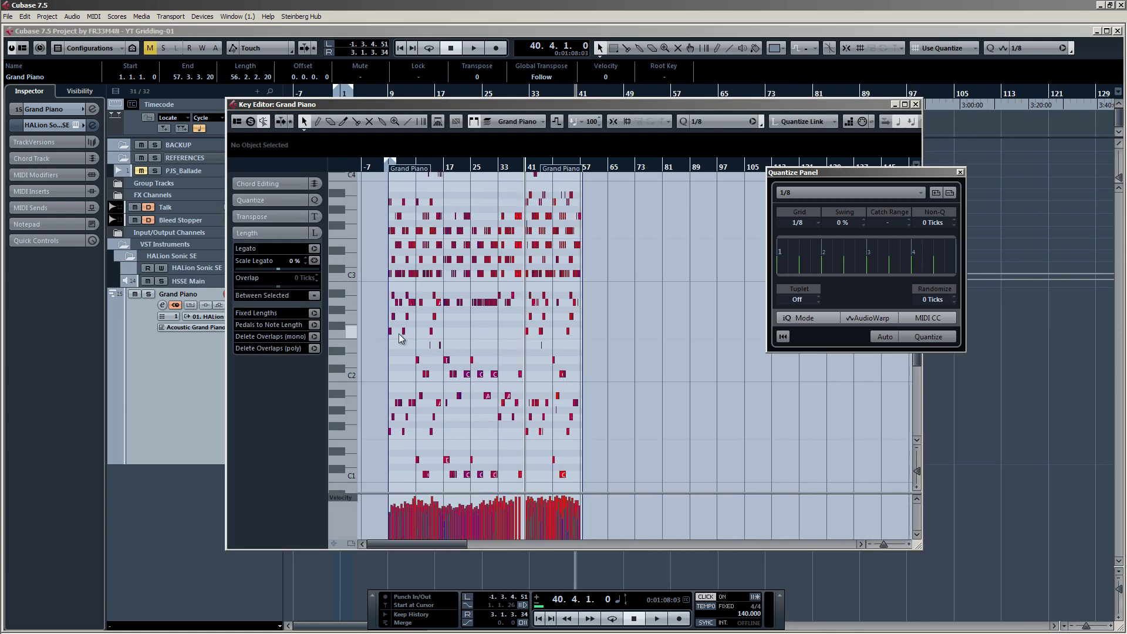
pyautogui.scroll(8, 394, 333)
pyautogui.scroll(2, 402, 340)
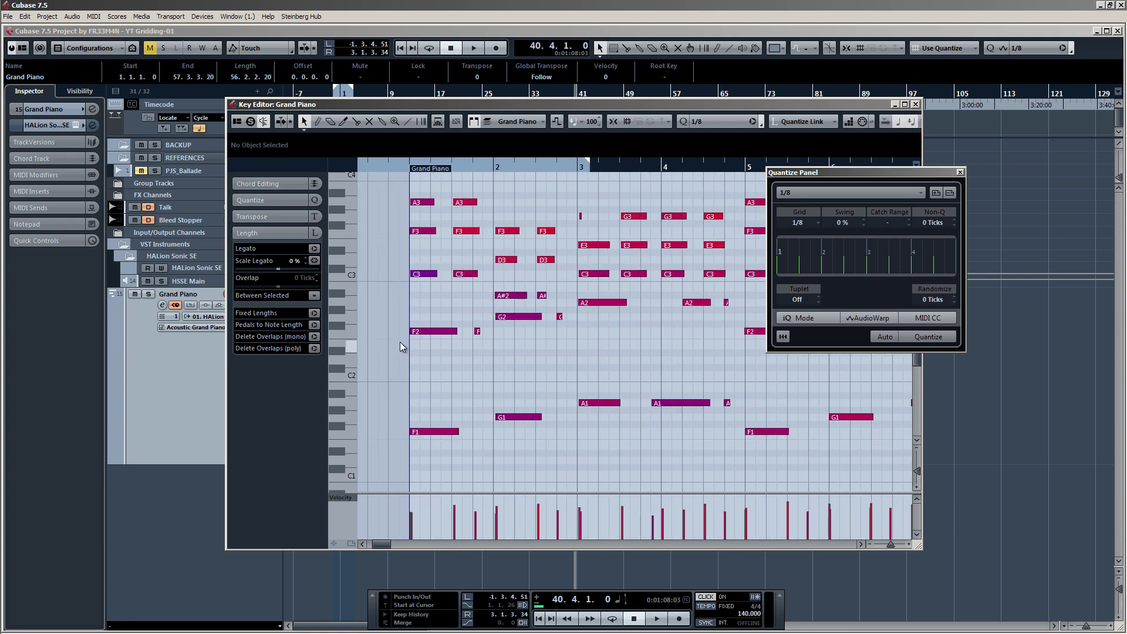
pyautogui.moveTo(856, 175); pyautogui.dragTo(946, 259)
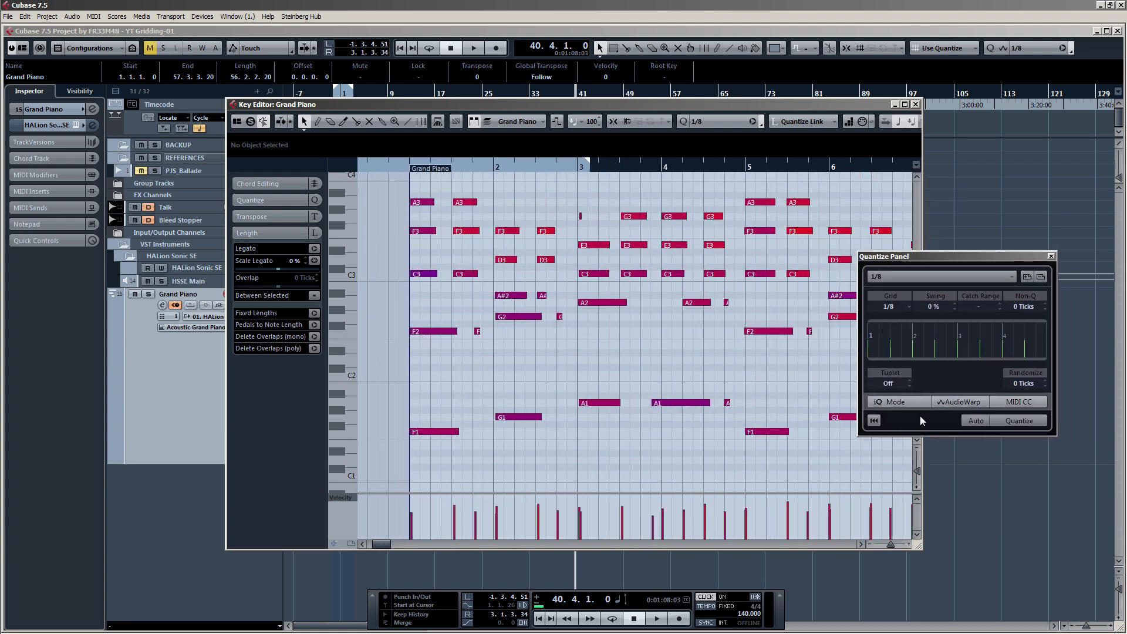
pyautogui.click(1020, 419)
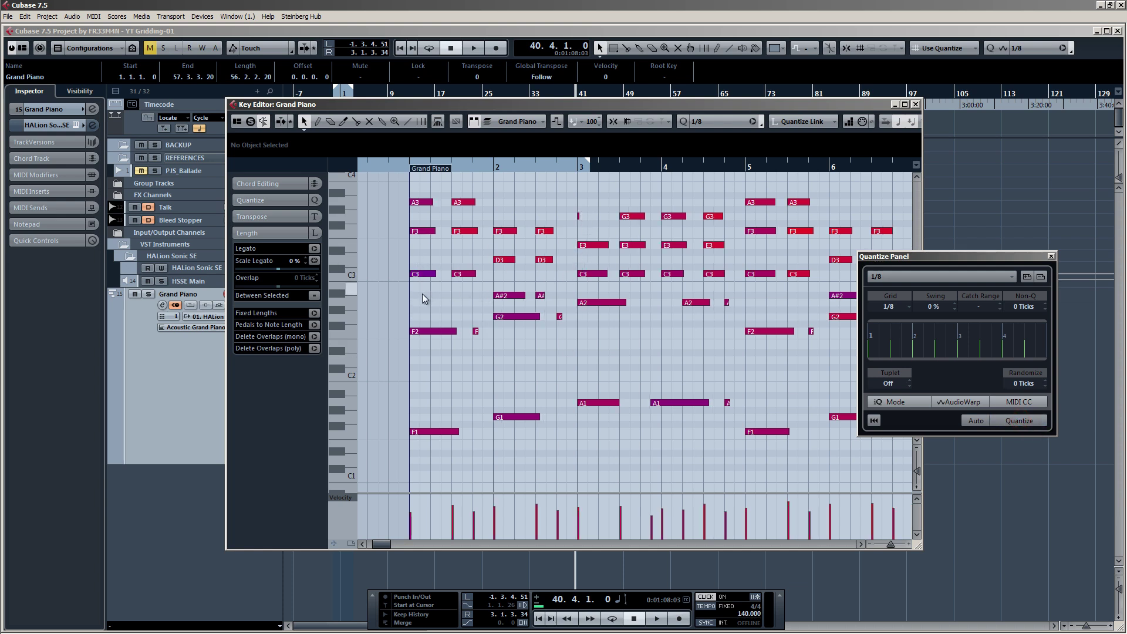
# Inspect the first chord up close and set the quantize randomization to 7 ticks.
pyautogui.scroll(4, 409, 301)
pyautogui.scroll(5, 409, 298)
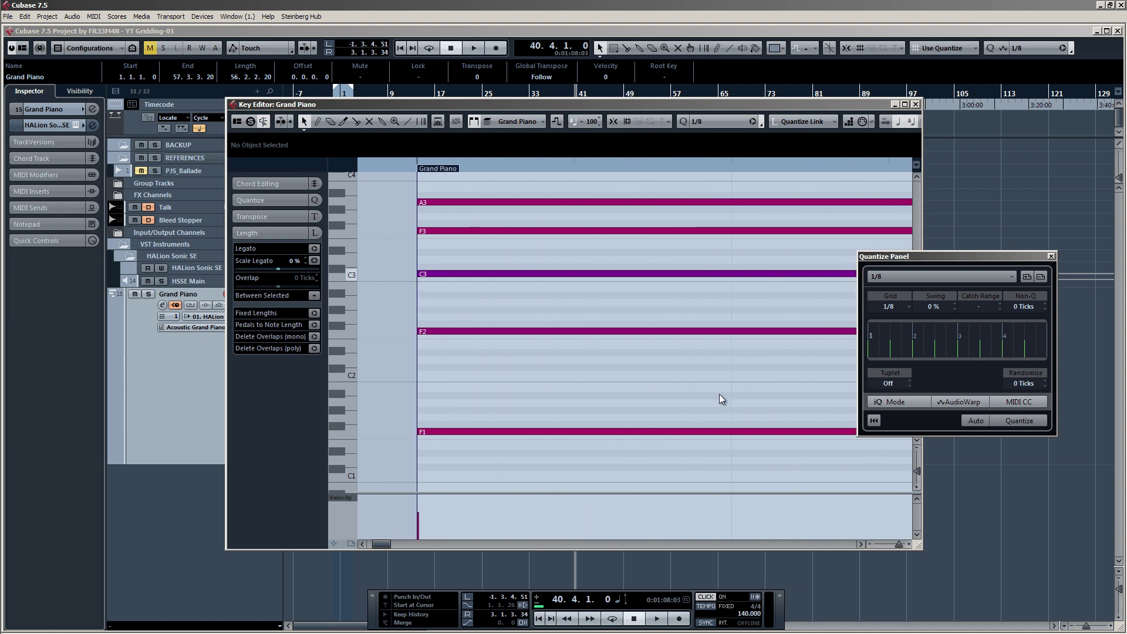
pyautogui.doubleClick(1018, 386)
pyautogui.write('4')
pyautogui.press('Return')
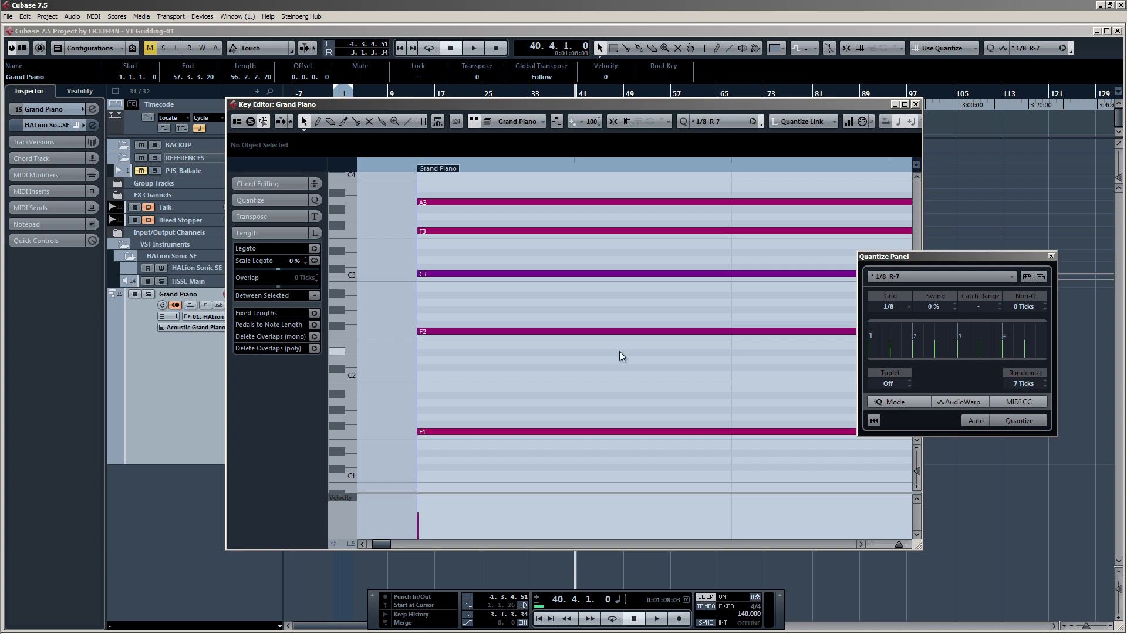
# Select all notes in the part and quantize them repeatedly with the randomized 1/8 setting.
pyautogui.scroll(-8, 559, 344)
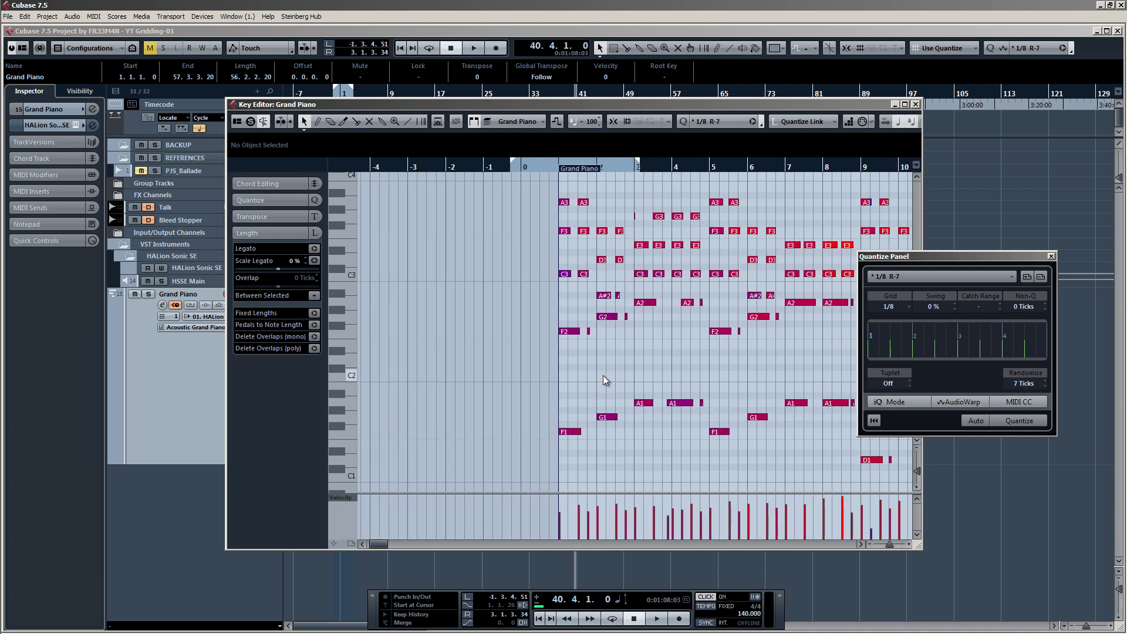
pyautogui.hotkey('ctrl', 'a')
pyautogui.scroll(8, 558, 349)
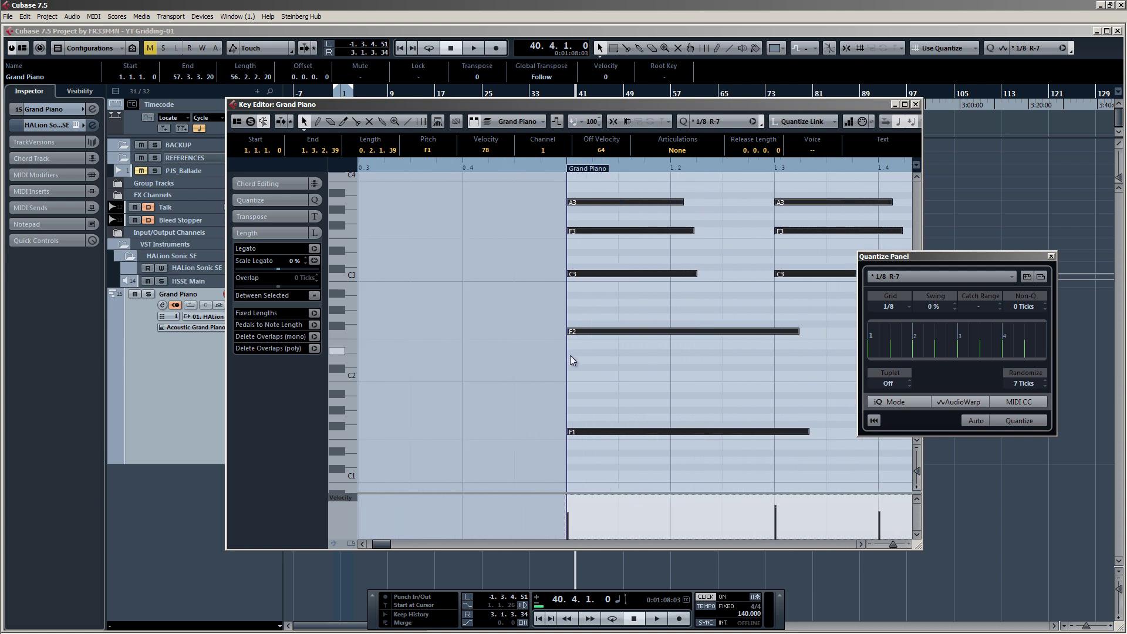
pyautogui.scroll(3, 572, 361)
pyautogui.click(555, 371)
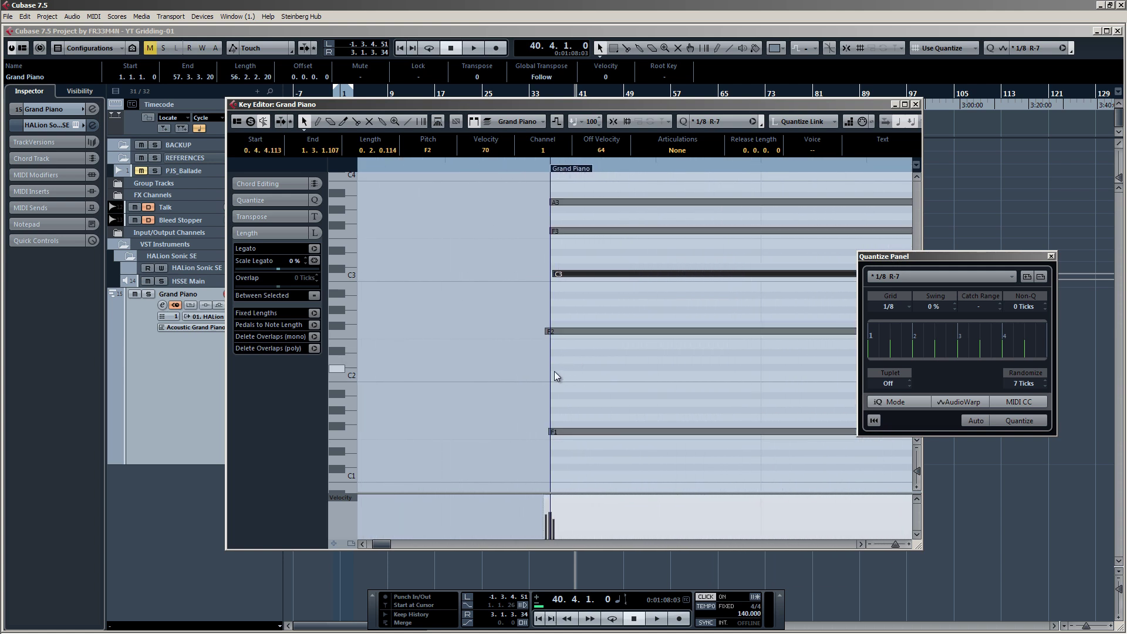
pyautogui.click(557, 274)
pyautogui.press('q')
pyautogui.press('q')
pyautogui.press('q')
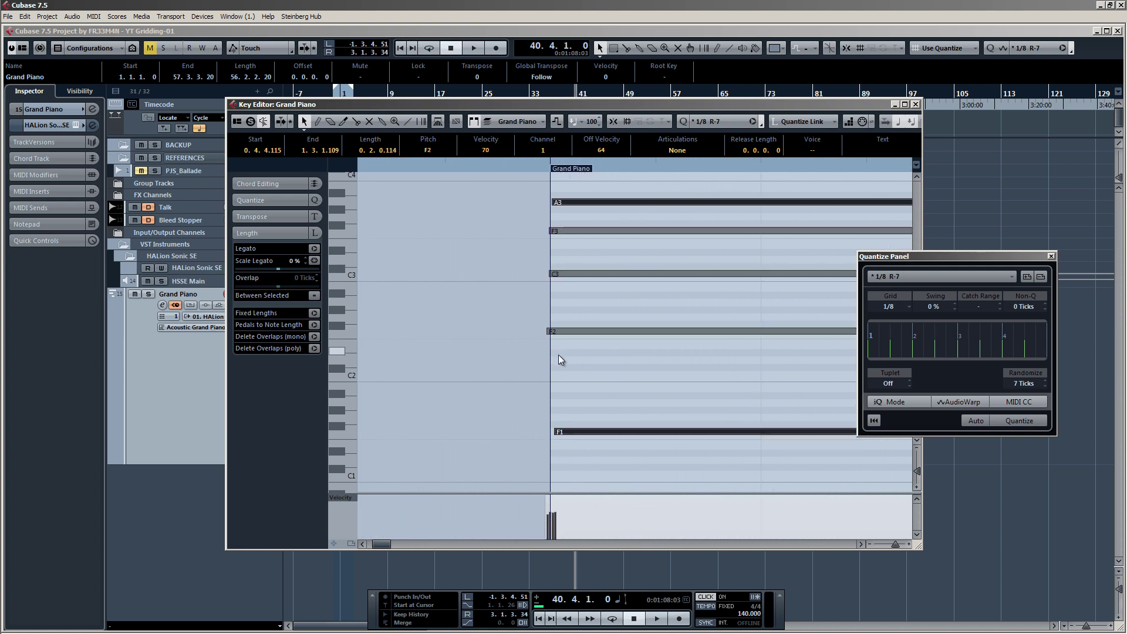
pyautogui.press('q')
pyautogui.press('q')
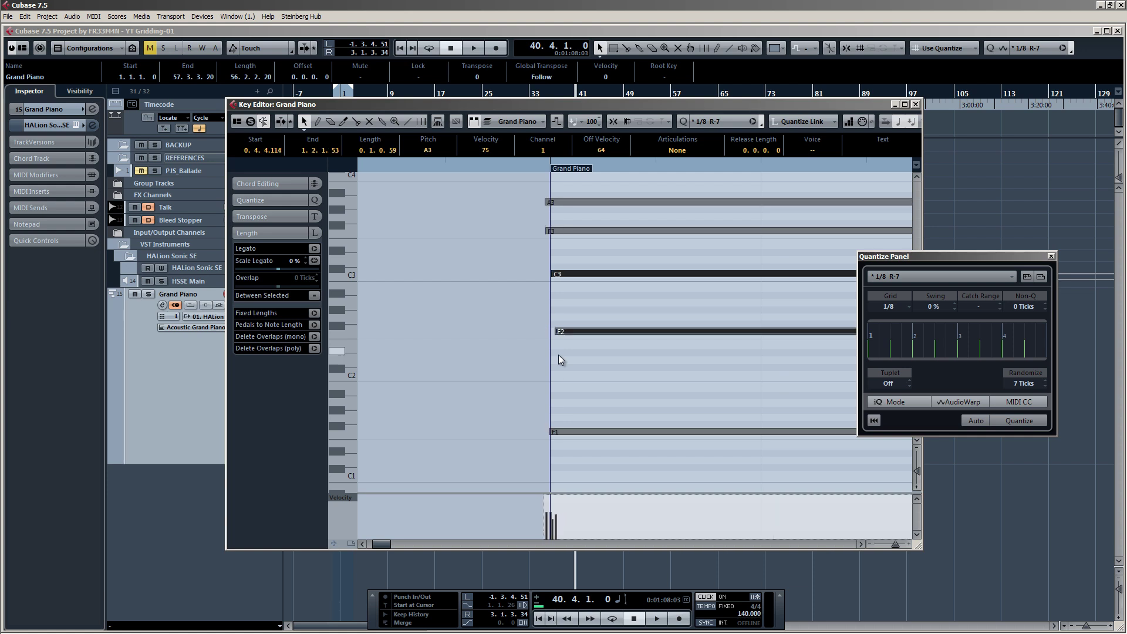
pyautogui.press('g')
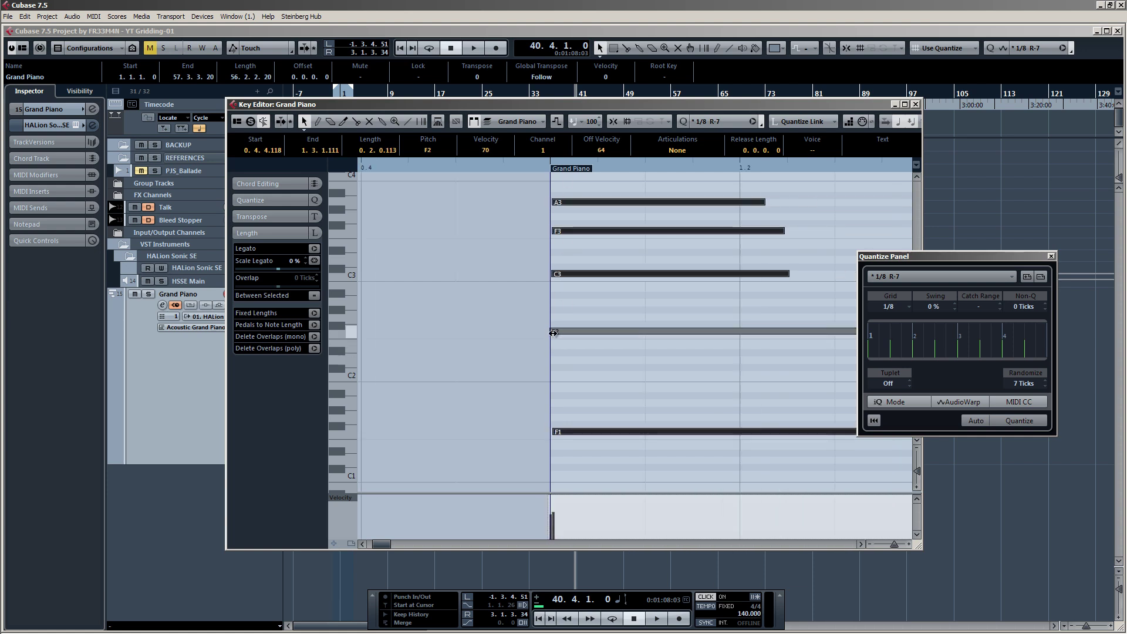
# Keep only the first F2 note selected, quantize it onto 1.1.1.0 and clear the selection.
pyautogui.click(567, 366)
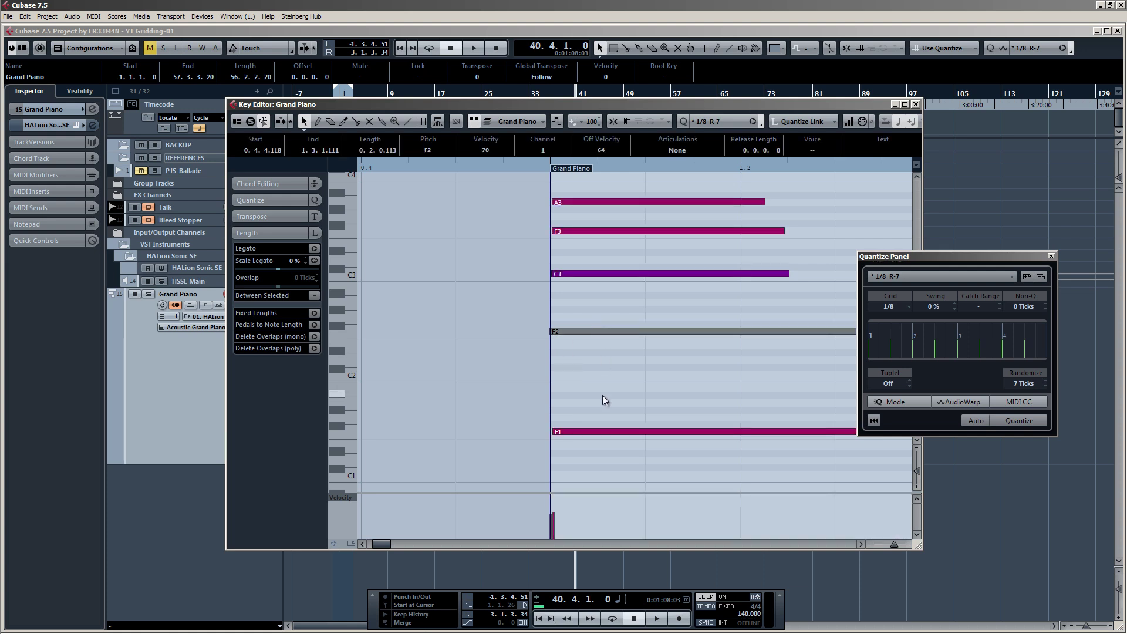
pyautogui.press('q')
pyautogui.press('q')
pyautogui.scroll(3, 547, 340)
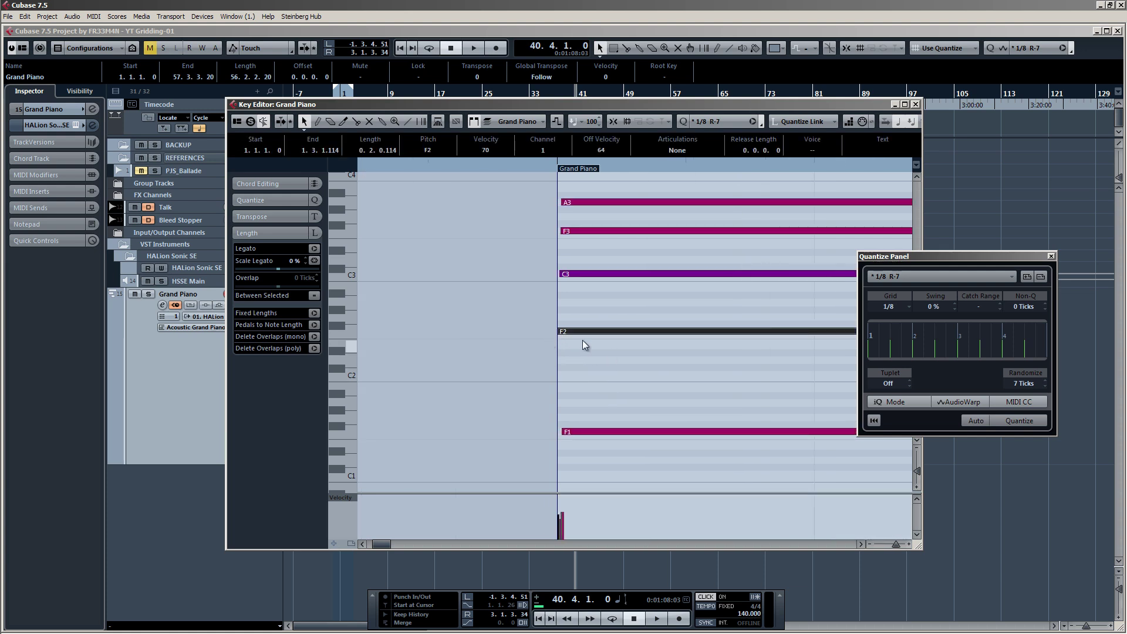
pyautogui.click(583, 341)
pyautogui.scroll(1, 559, 335)
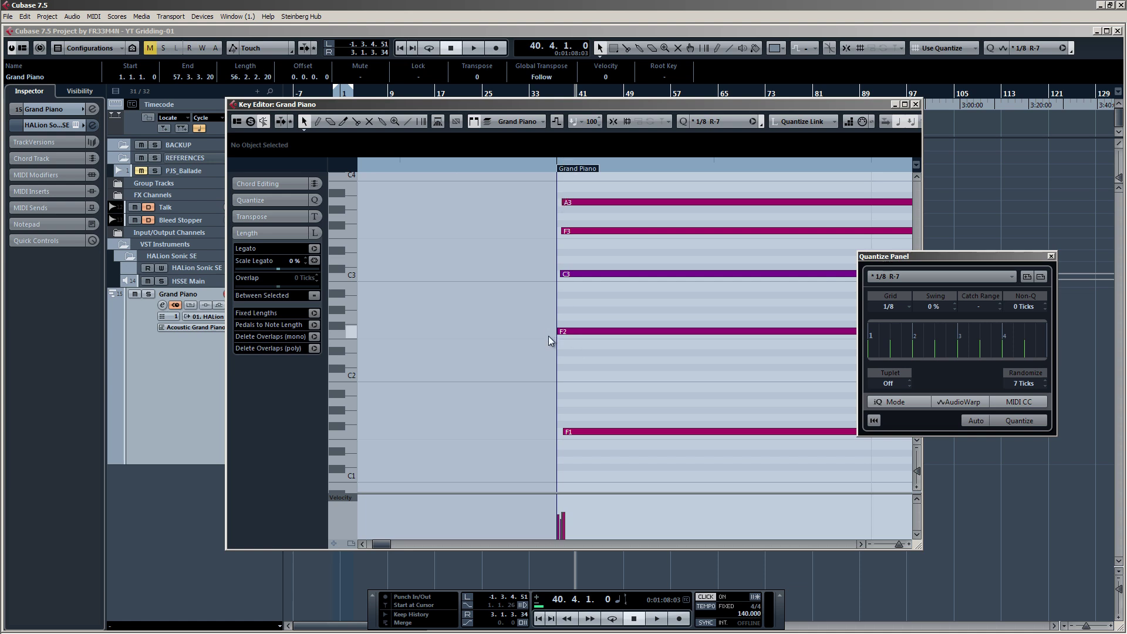
# Reselect the first F2 note and re-quantize it with the 7-tick randomization to a start of 1.1.1.6.
pyautogui.click(587, 332)
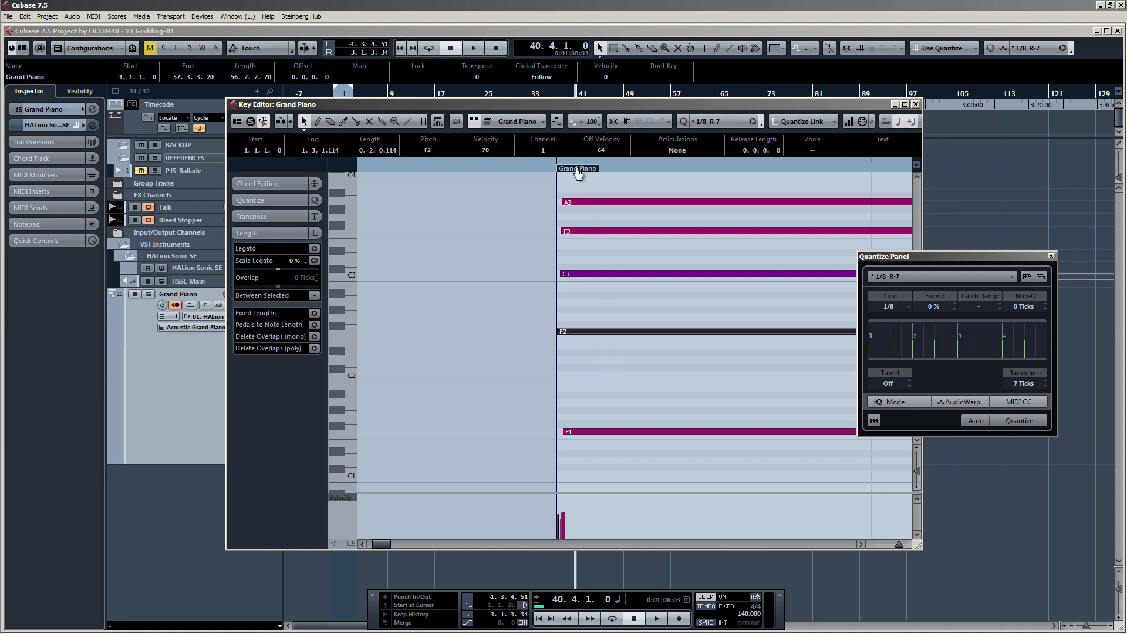
pyautogui.moveTo(576, 169); pyautogui.dragTo(458, 174)
pyautogui.hotkey('ctrl', 'z')
pyautogui.moveTo(598, 355); pyautogui.dragTo(584, 323)
pyautogui.press('q')
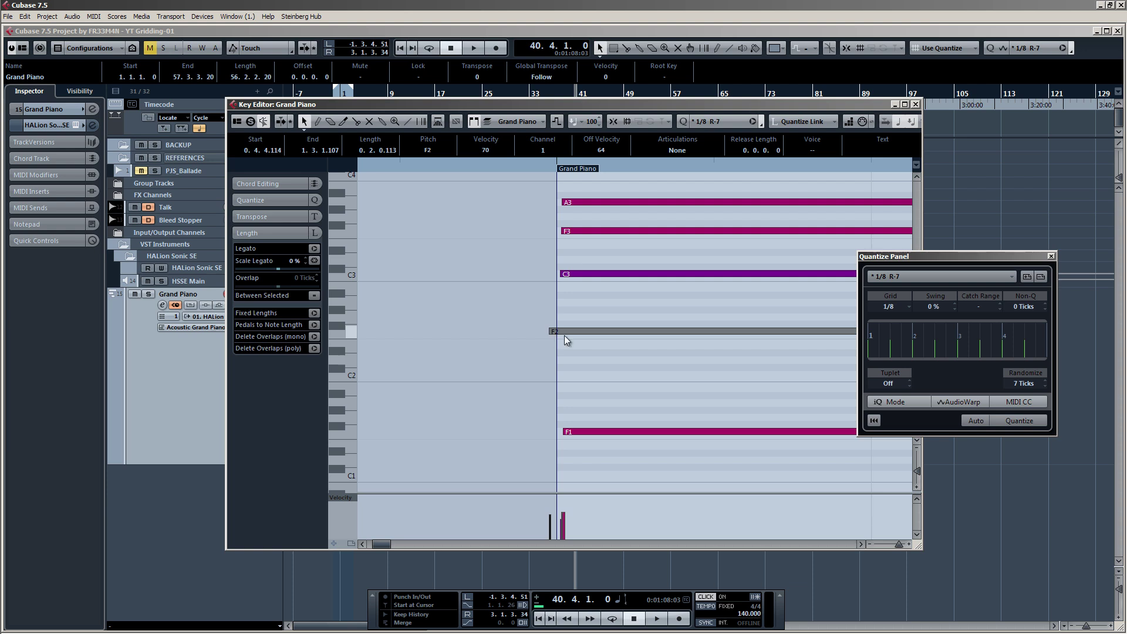
pyautogui.press('q')
# Start playback from 0.4.2.47 and close the Key Editor and the Quantize Panel.
pyautogui.scroll(-10, 577, 362)
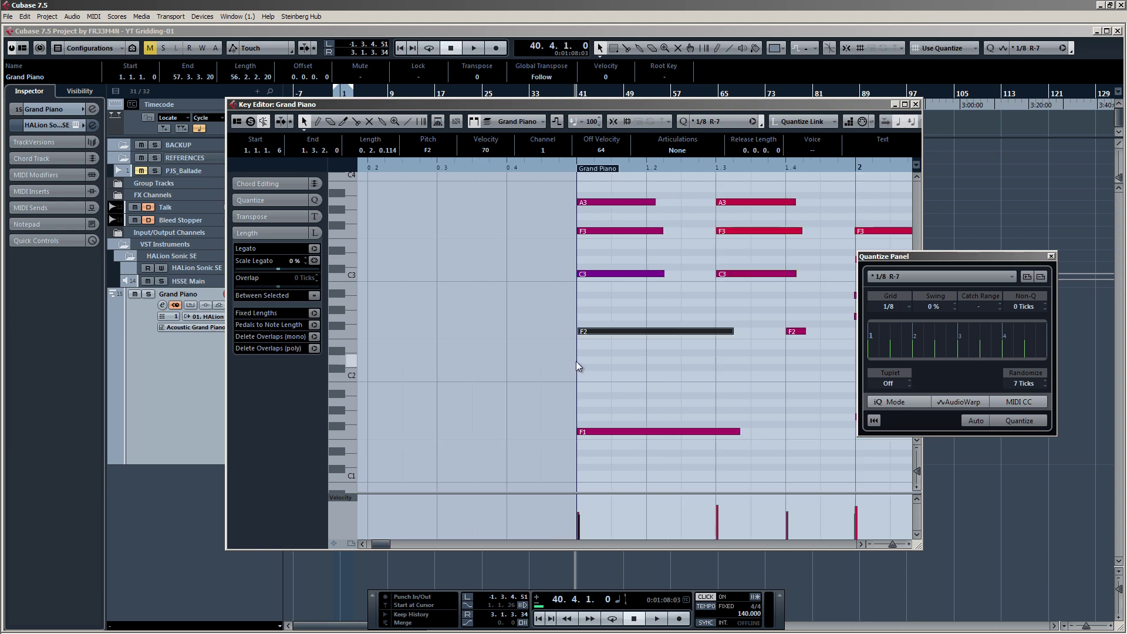
pyautogui.scroll(-3, 576, 361)
pyautogui.click(571, 169)
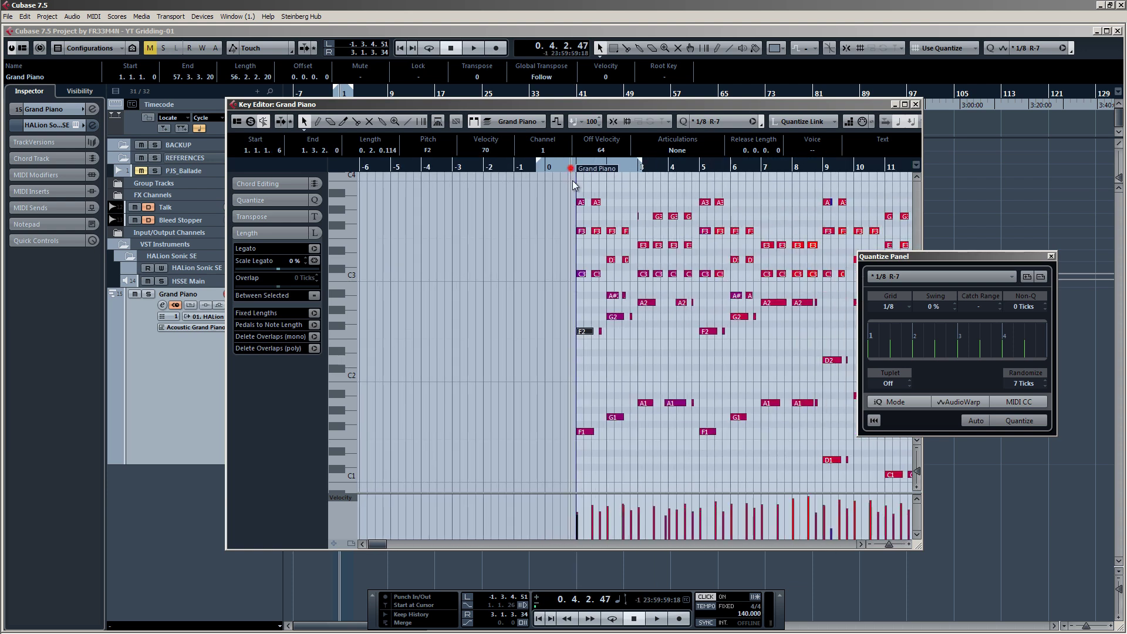
pyautogui.press('space')
pyautogui.press('Escape')
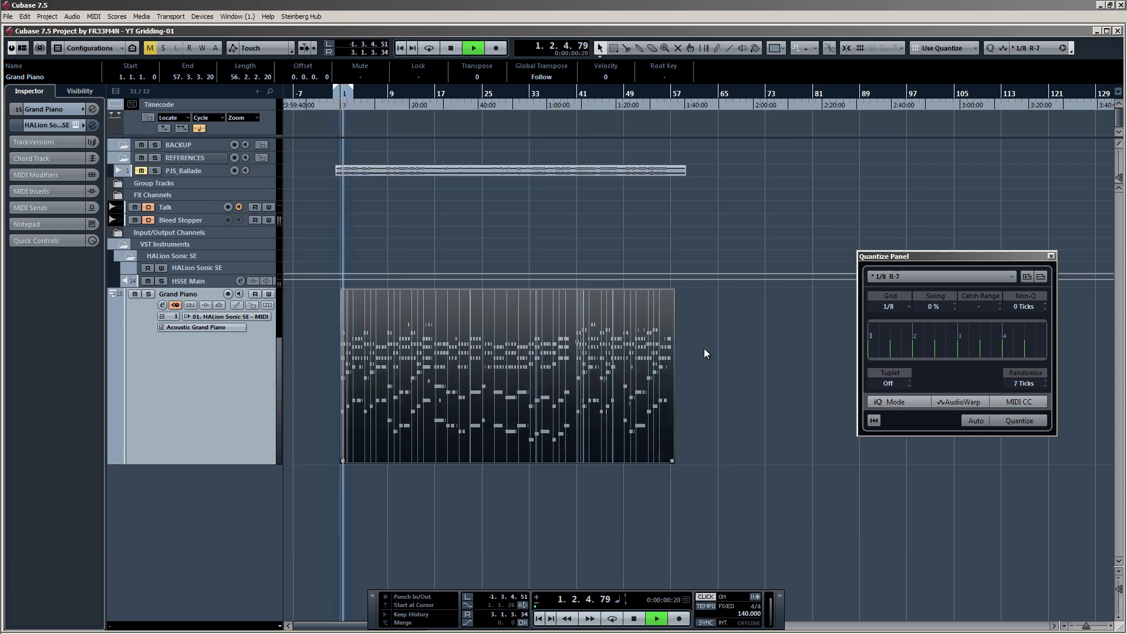
pyautogui.click(1052, 256)
# Listen to the quantized Grand Piano part while checking its notes against the bar lines, and stop playback.
pyautogui.scroll(3, 304, 343)
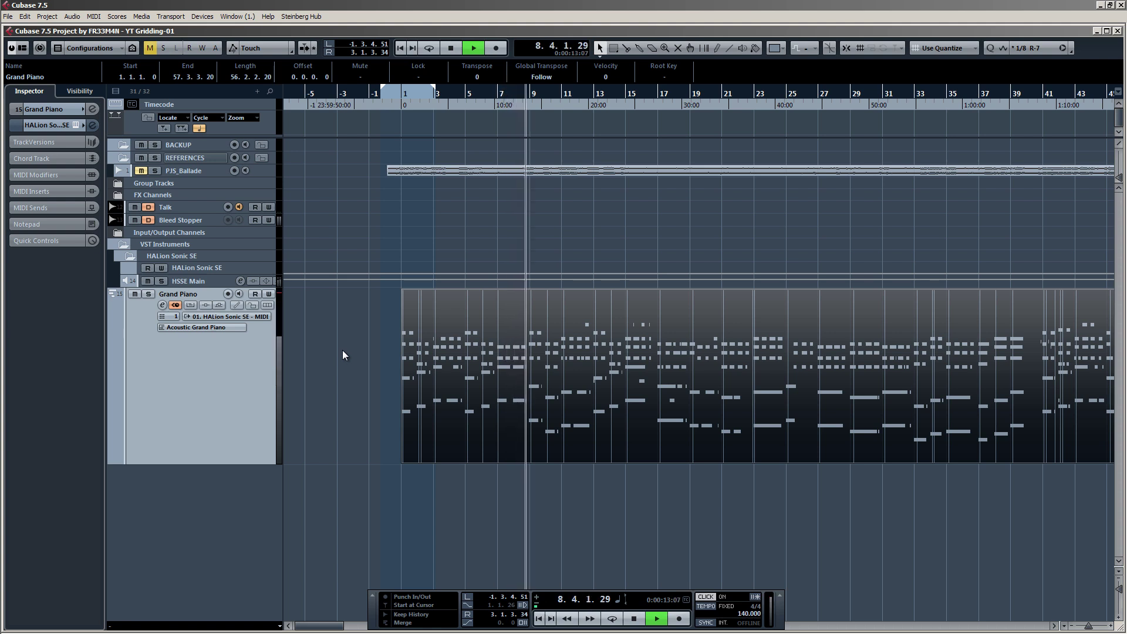
pyautogui.scroll(3, 552, 398)
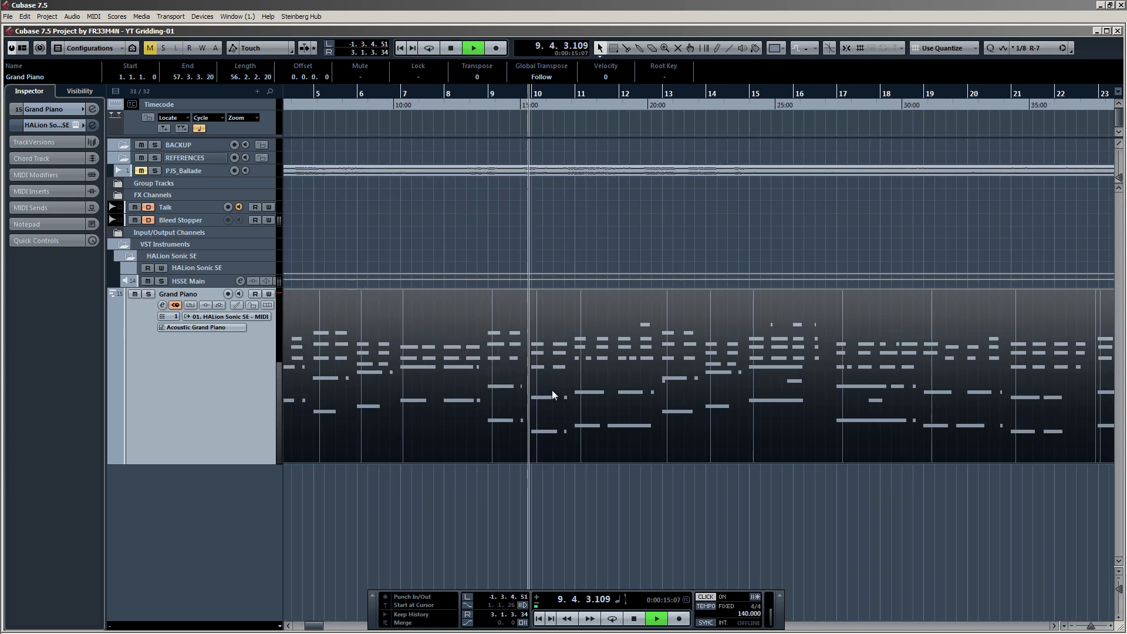
pyautogui.scroll(-5, 522, 379)
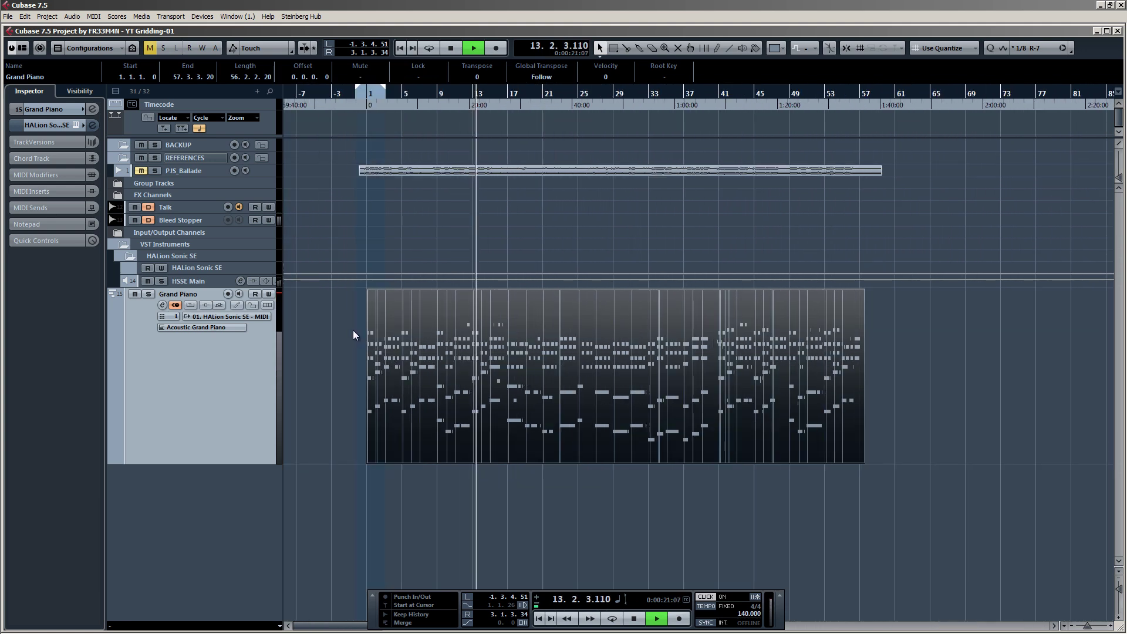
pyautogui.press('space')
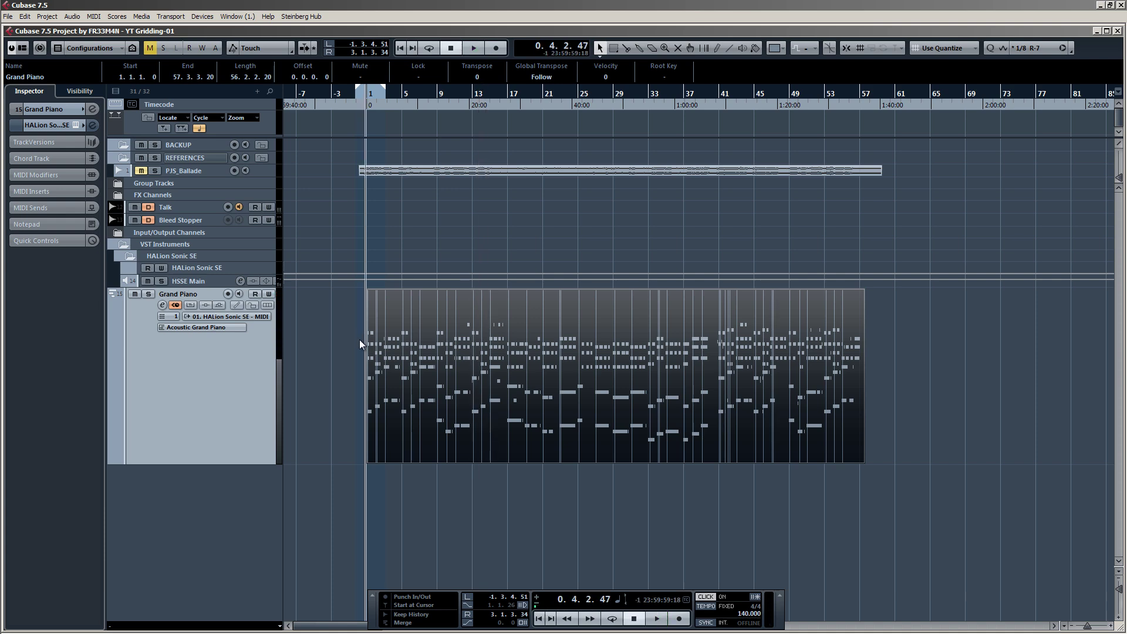
# Reopen the Grand Piano part in the Key Editor to review its opening bars, and close the editor.
pyautogui.scroll(3, 360, 339)
pyautogui.doubleClick(500, 358)
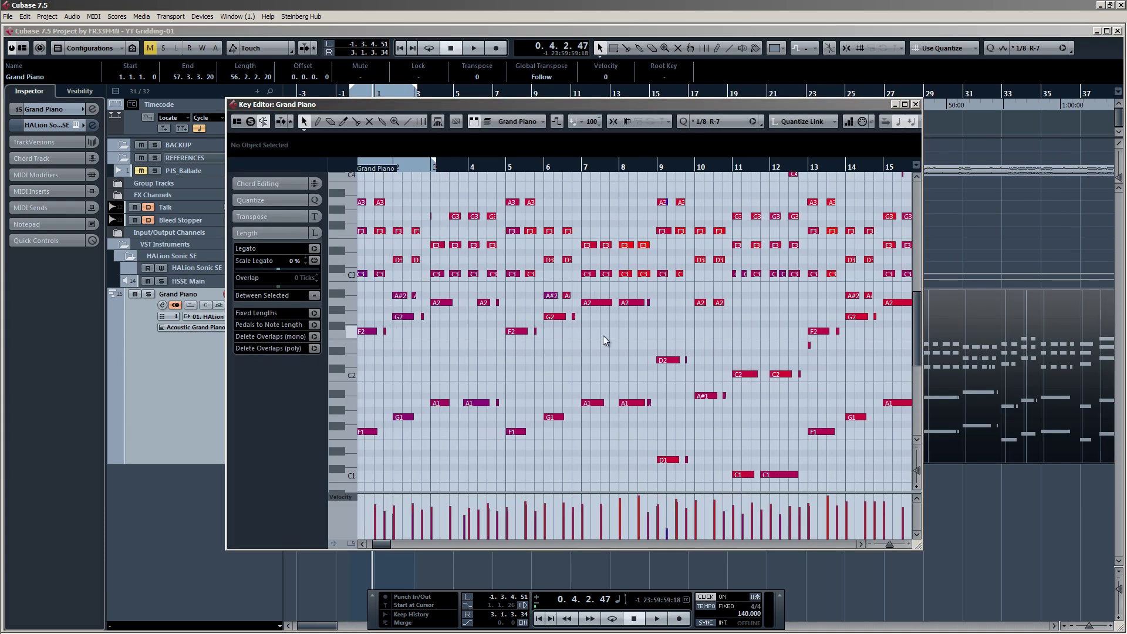
pyautogui.press('Return')
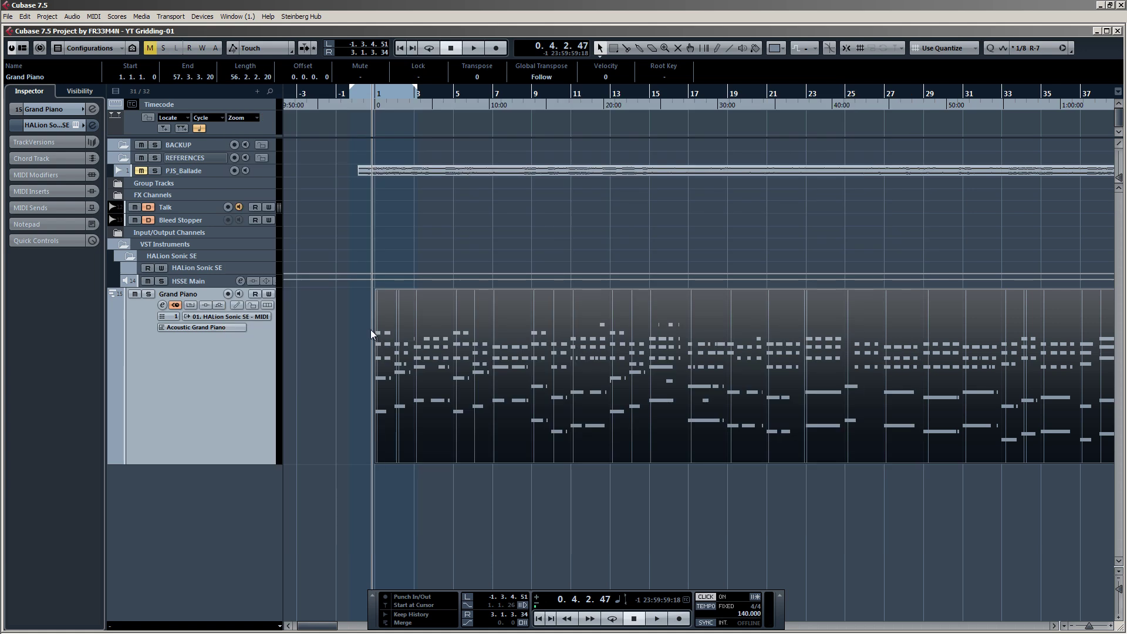
# Deselect the Grand Piano part and select the PJS_Ballade audio track.
pyautogui.click(369, 337)
pyautogui.scroll(-3, 350, 343)
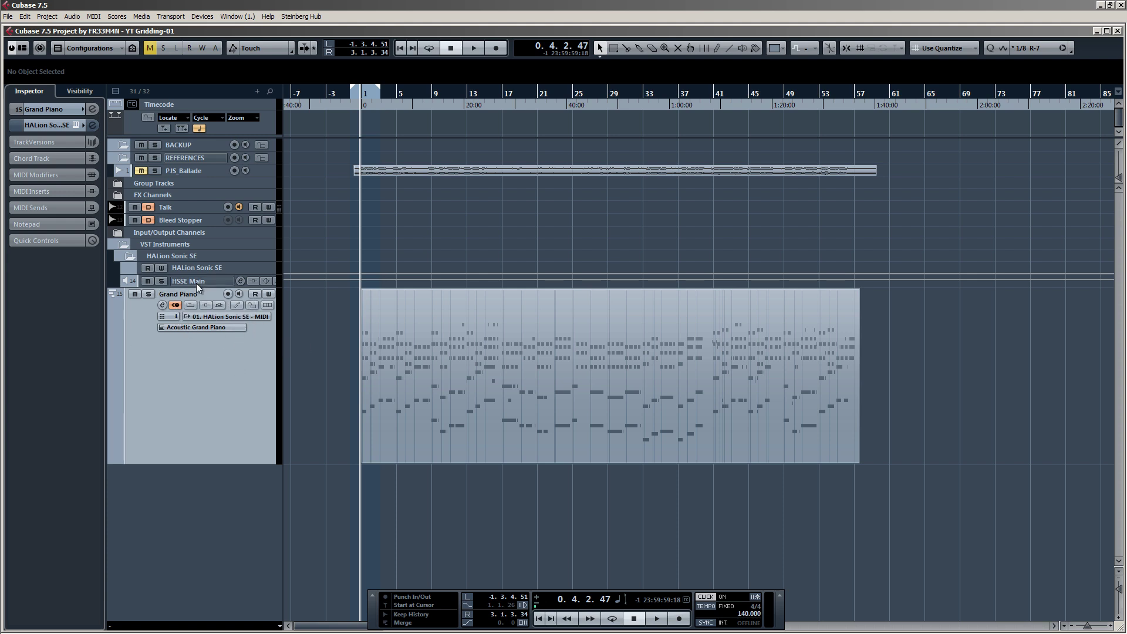
pyautogui.click(199, 173)
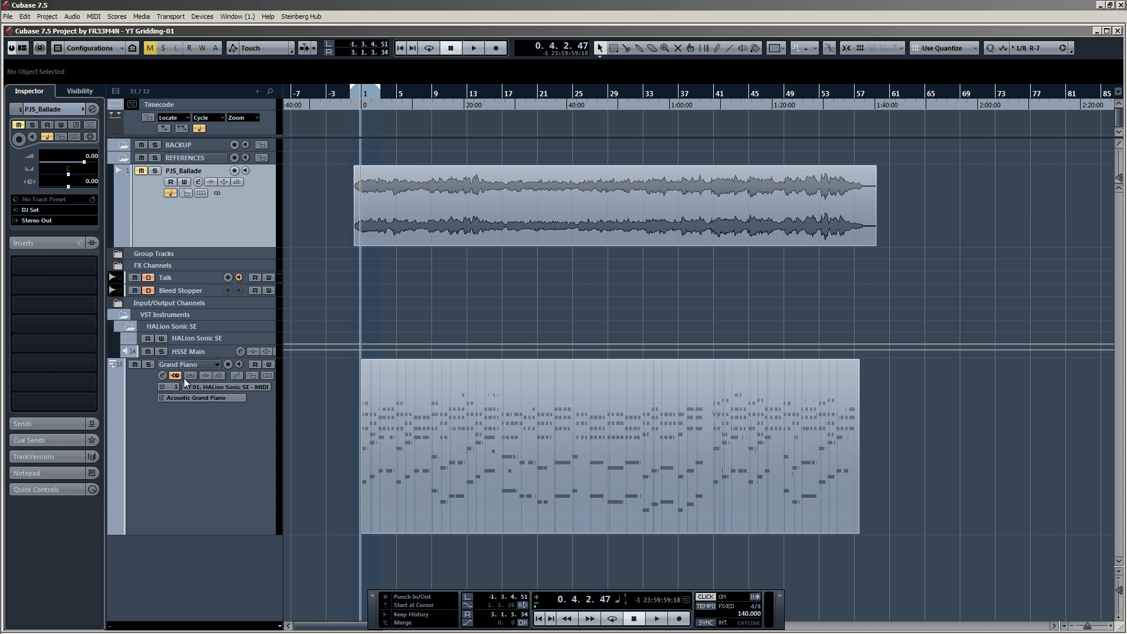
# Add the Toggle time base control to the visible MIDI track controls in the Track Controls Settings.
pyautogui.rightClick(212, 438)
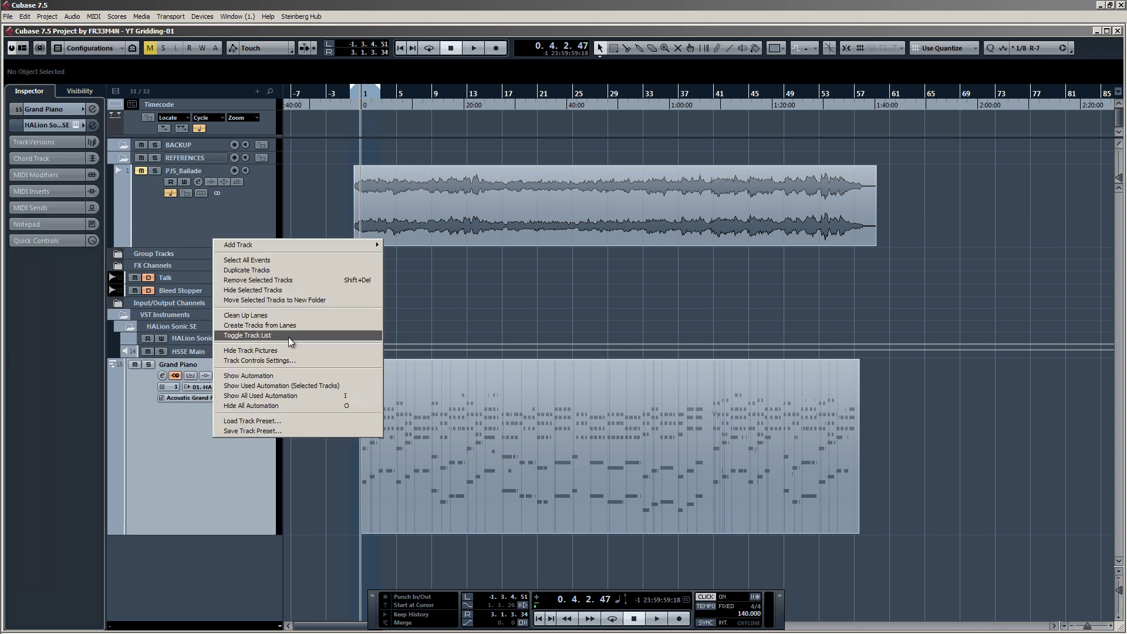
pyautogui.click(287, 361)
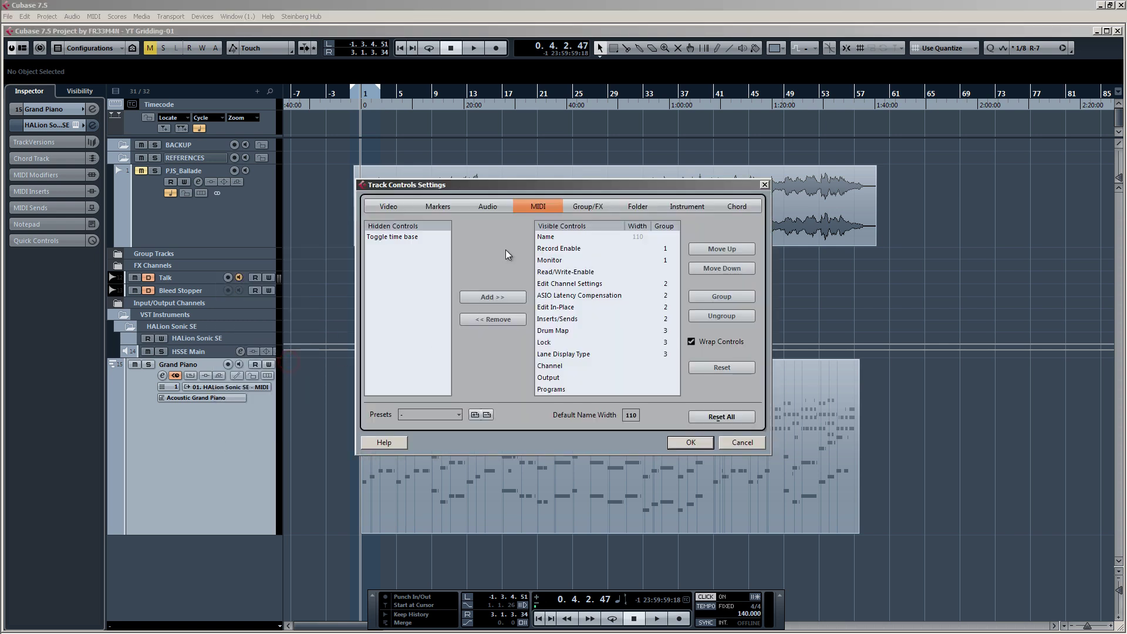
pyautogui.click(384, 237)
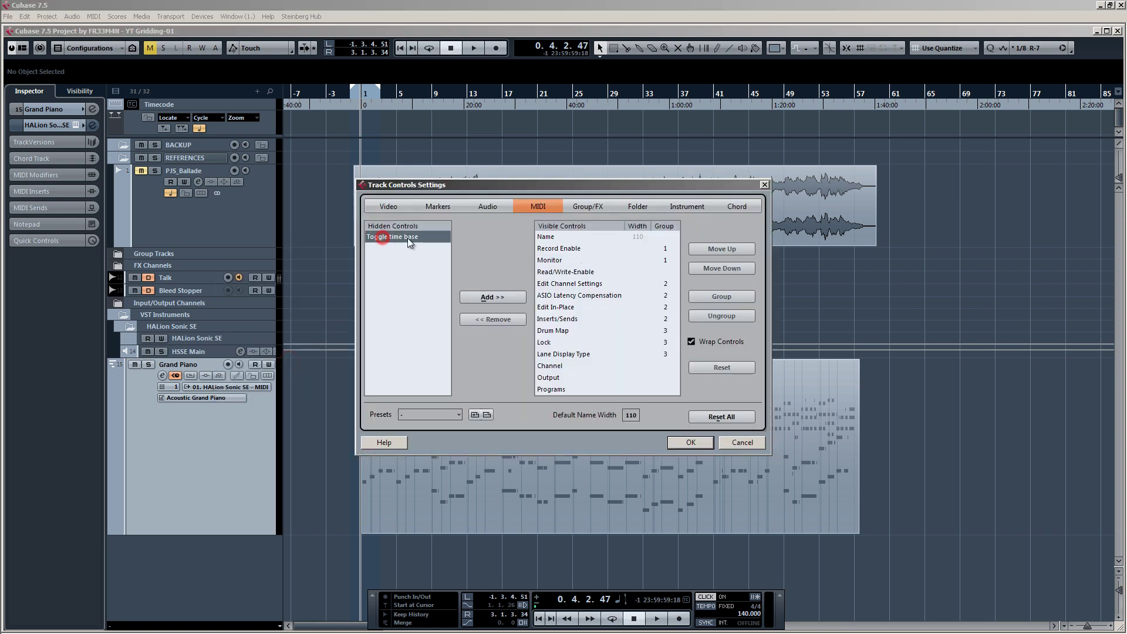
pyautogui.click(490, 297)
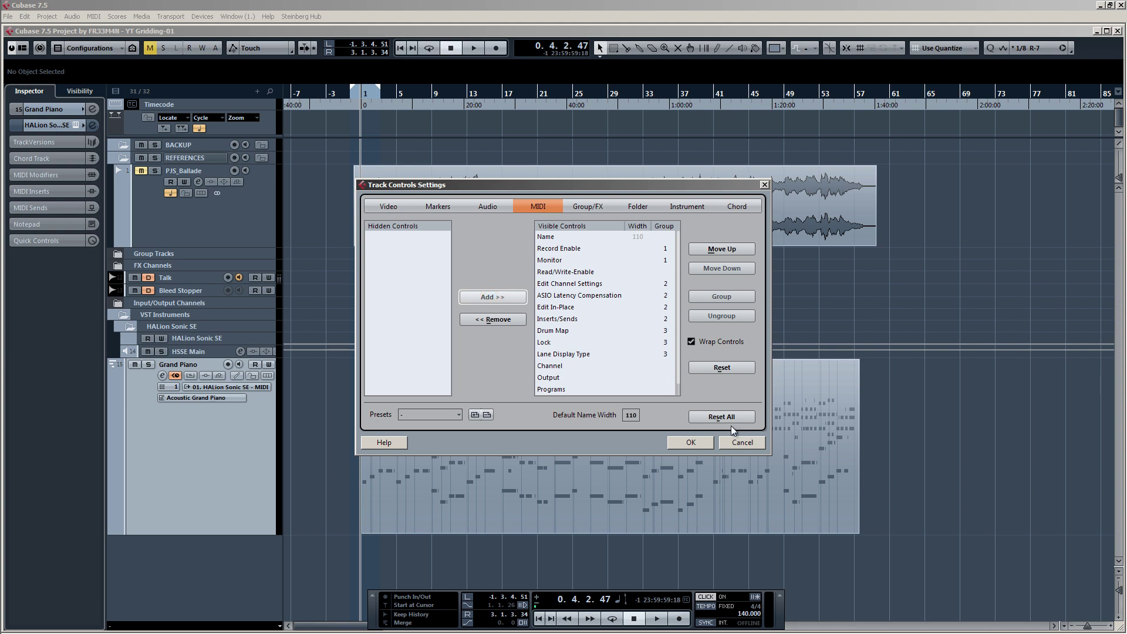
pyautogui.click(694, 444)
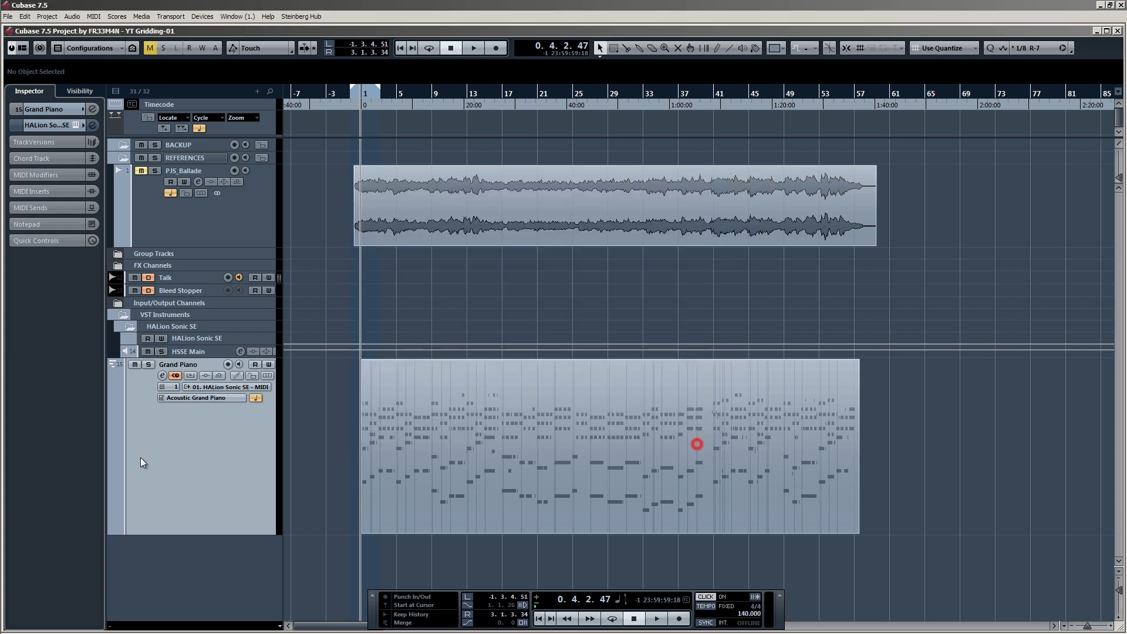
# Toggle the Grand Piano track's time base and back, and try different project tempos before returning to 140.
pyautogui.click(256, 399)
pyautogui.click(255, 397)
pyautogui.scroll(4, 750, 615)
pyautogui.scroll(-3, 747, 616)
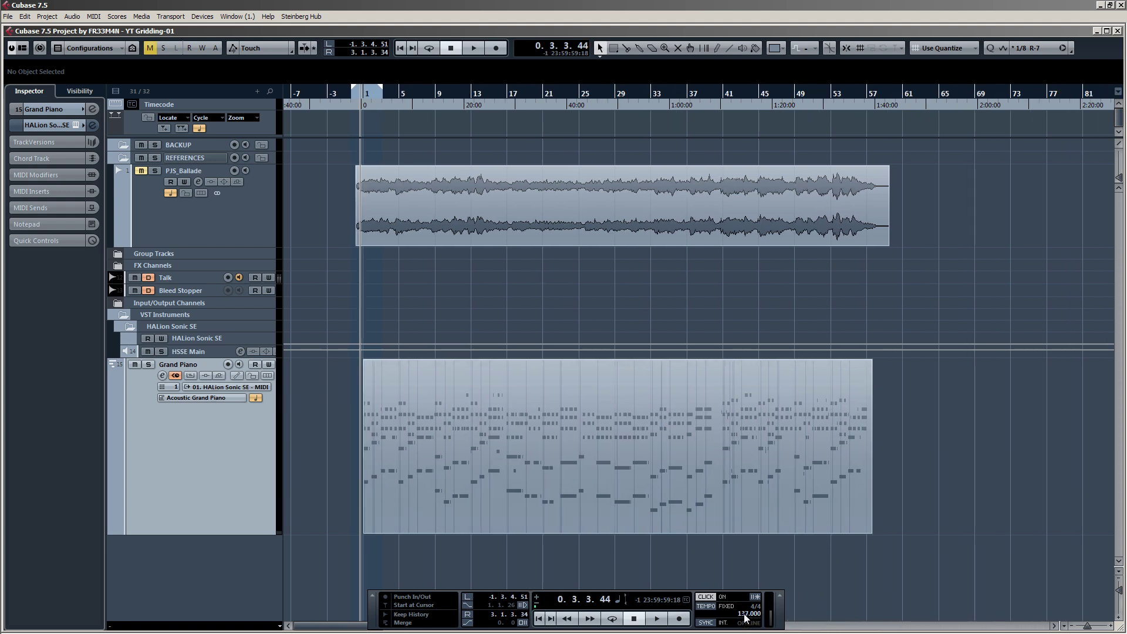
pyautogui.scroll(-1, 745, 615)
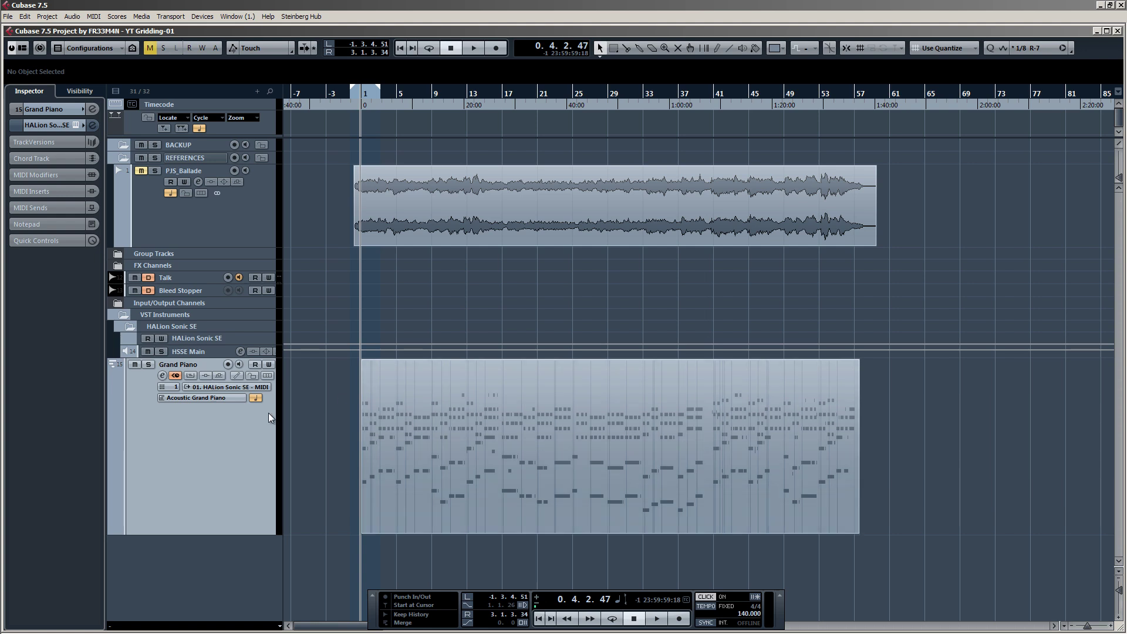
# Remove the Toggle time base control from the visible MIDI track controls in the Track Controls Settings.
pyautogui.rightClick(249, 431)
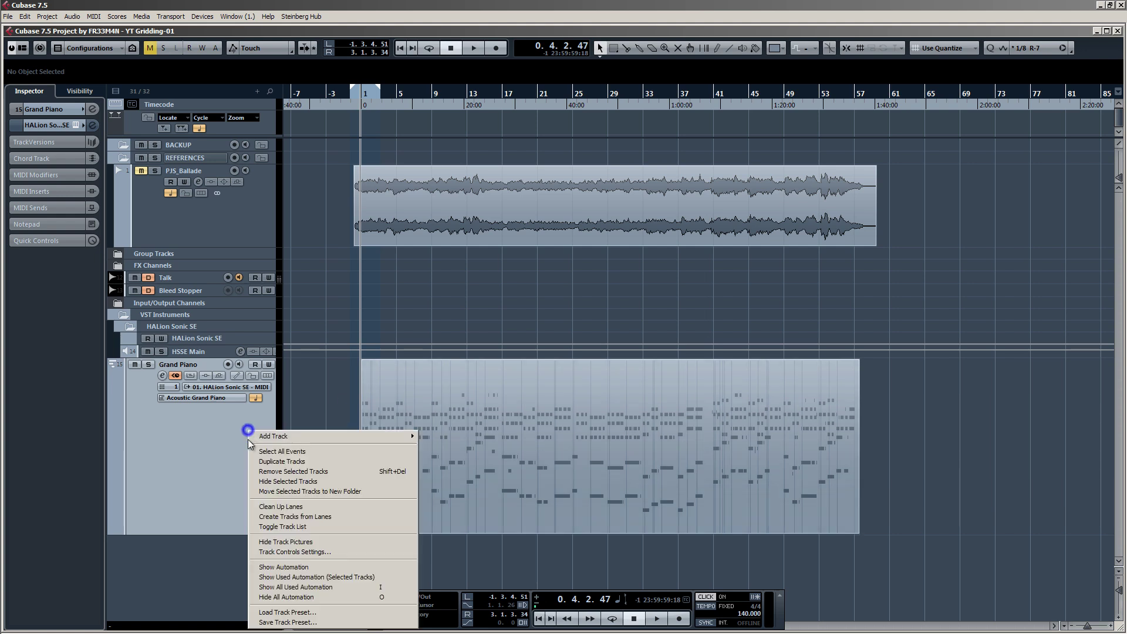
pyautogui.click(277, 551)
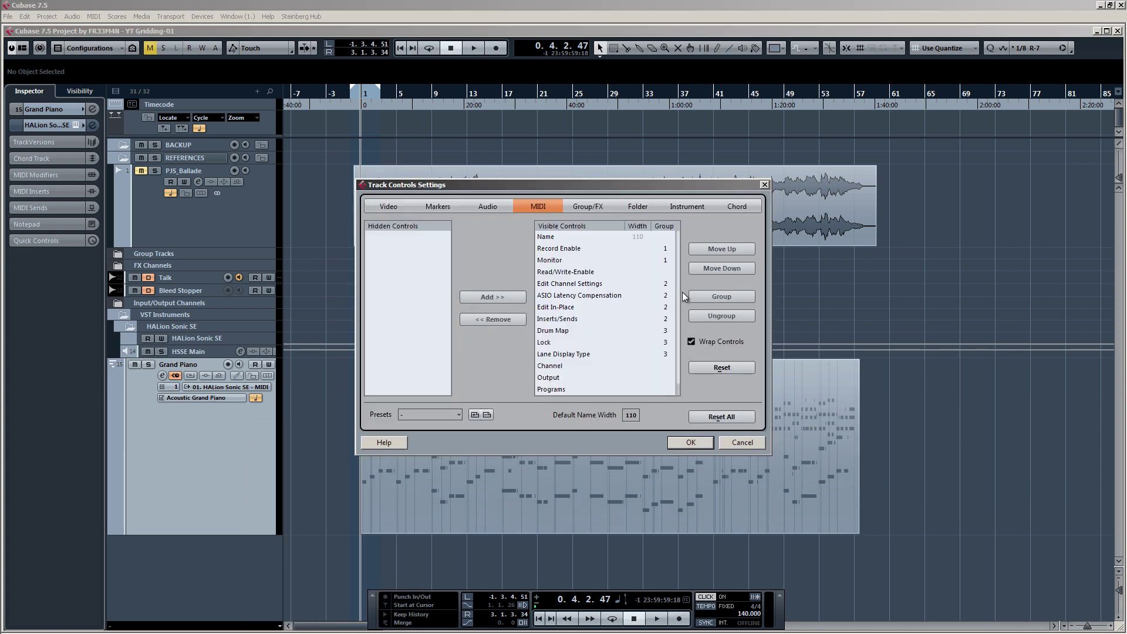
pyautogui.moveTo(683, 292); pyautogui.dragTo(664, 356)
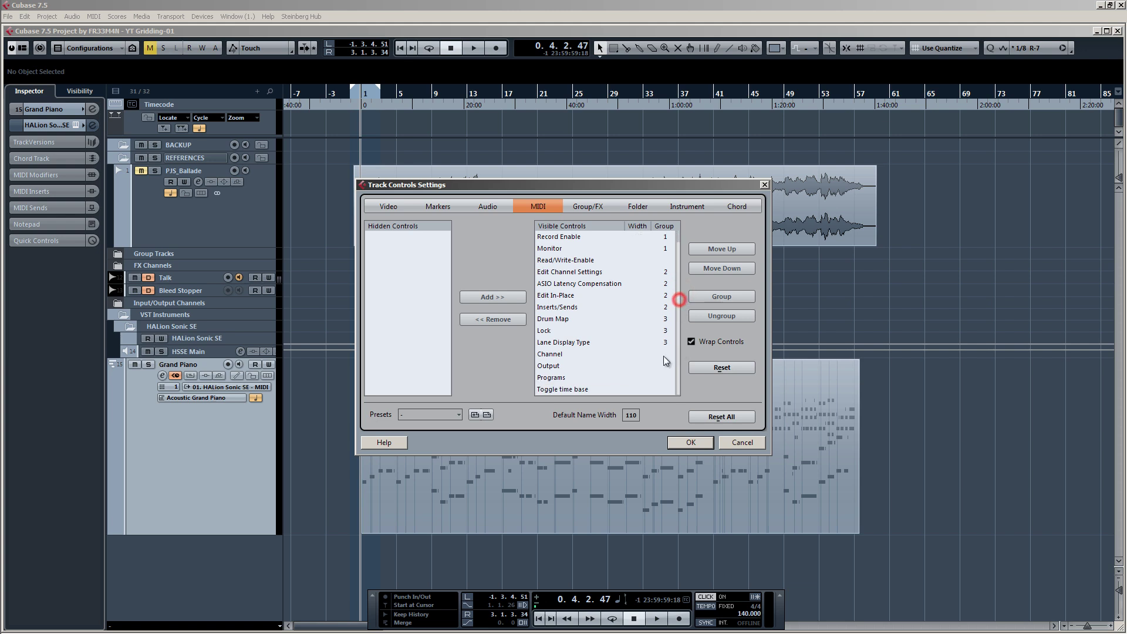
pyautogui.click(580, 389)
pyautogui.click(494, 319)
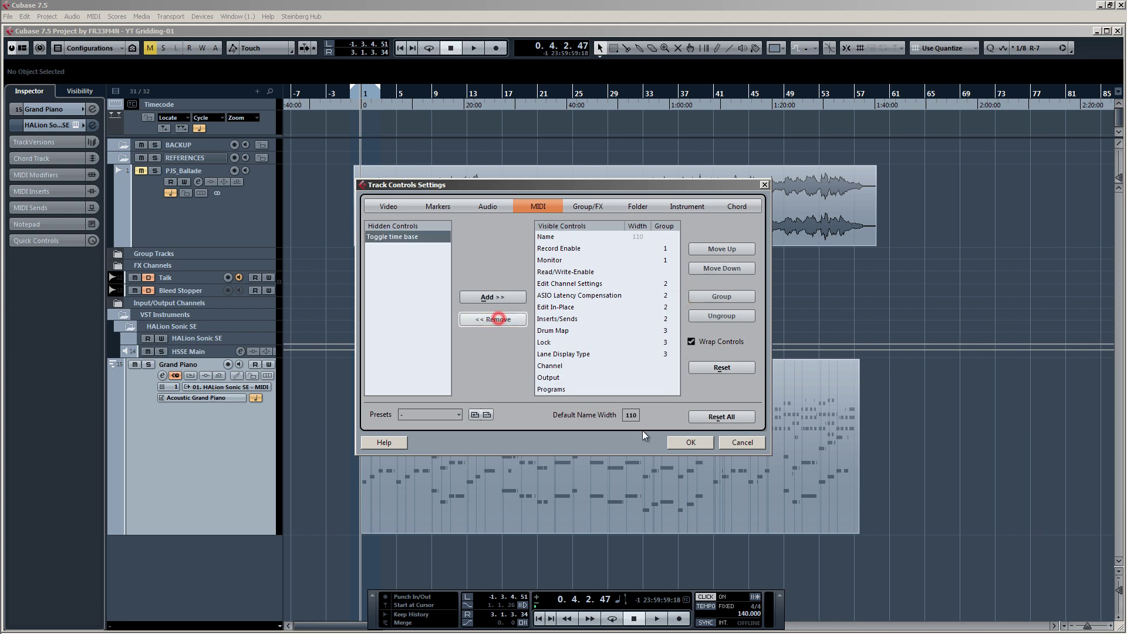
pyautogui.click(691, 442)
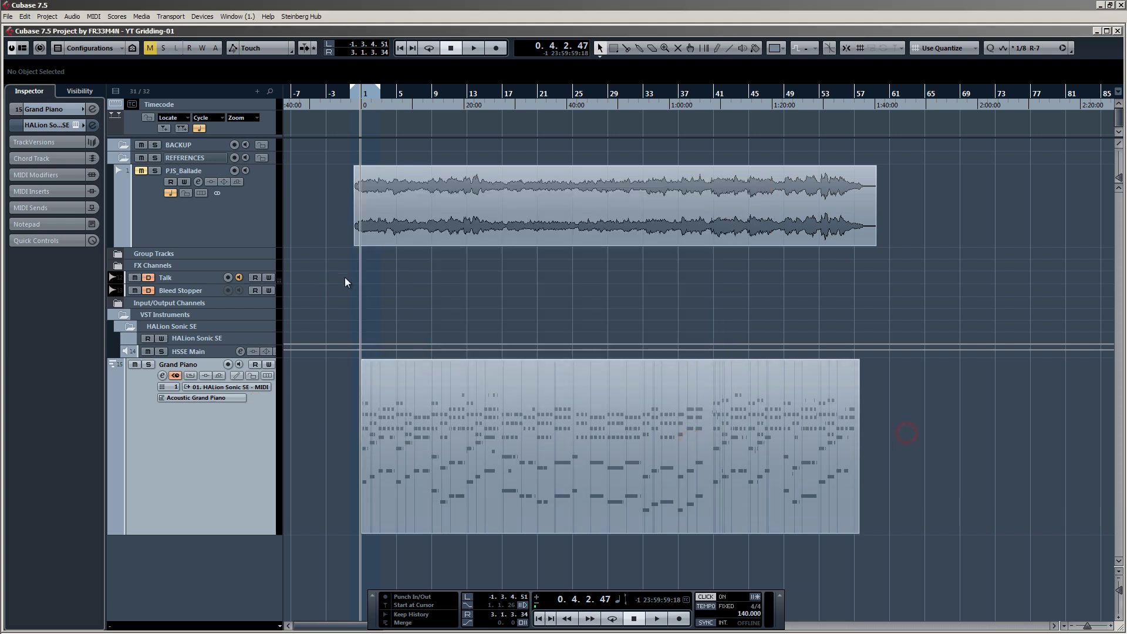
# Open the PJS_Ballade audio event in the Sample Editor to inspect its tempo and waveform, and close the editor.
pyautogui.scroll(3, 355, 283)
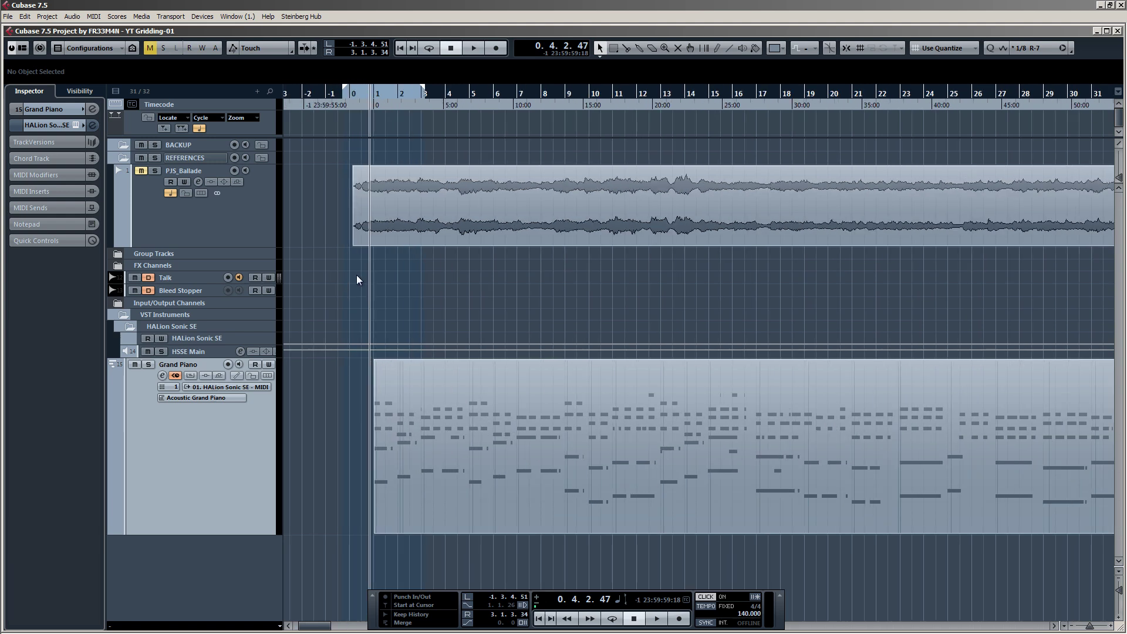
pyautogui.scroll(-3, 357, 276)
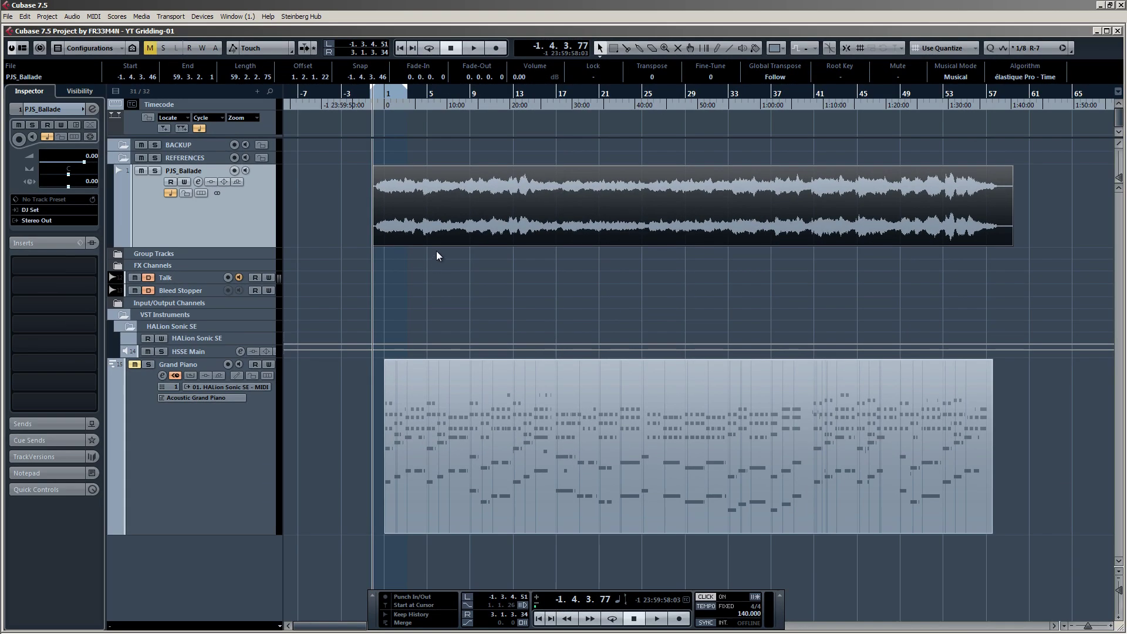
pyautogui.doubleClick(445, 214)
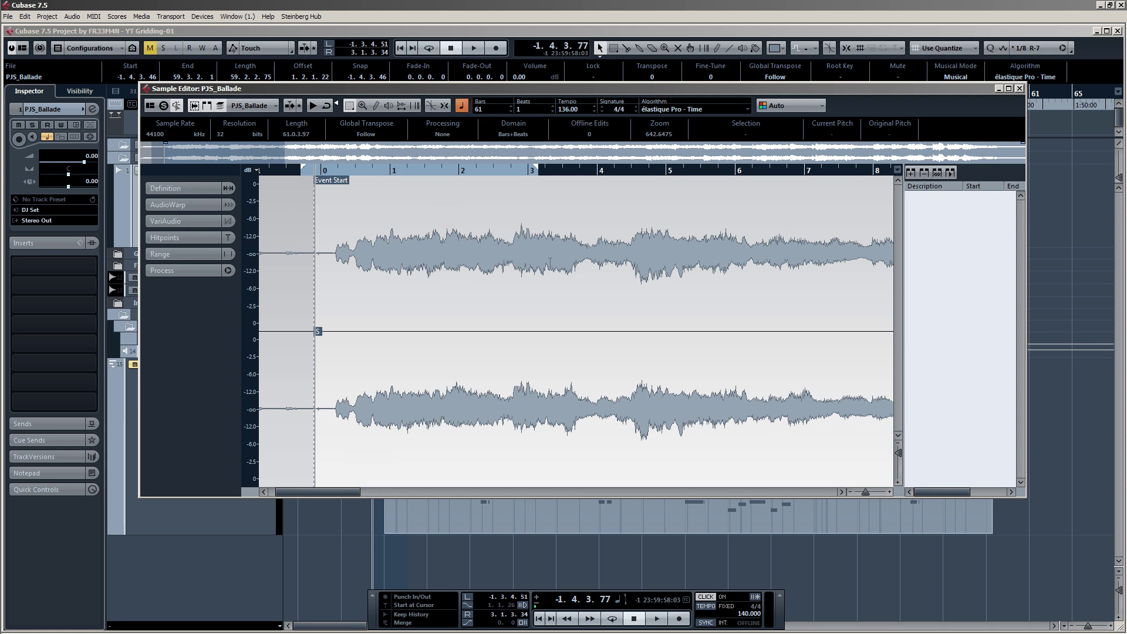
pyautogui.click(1021, 89)
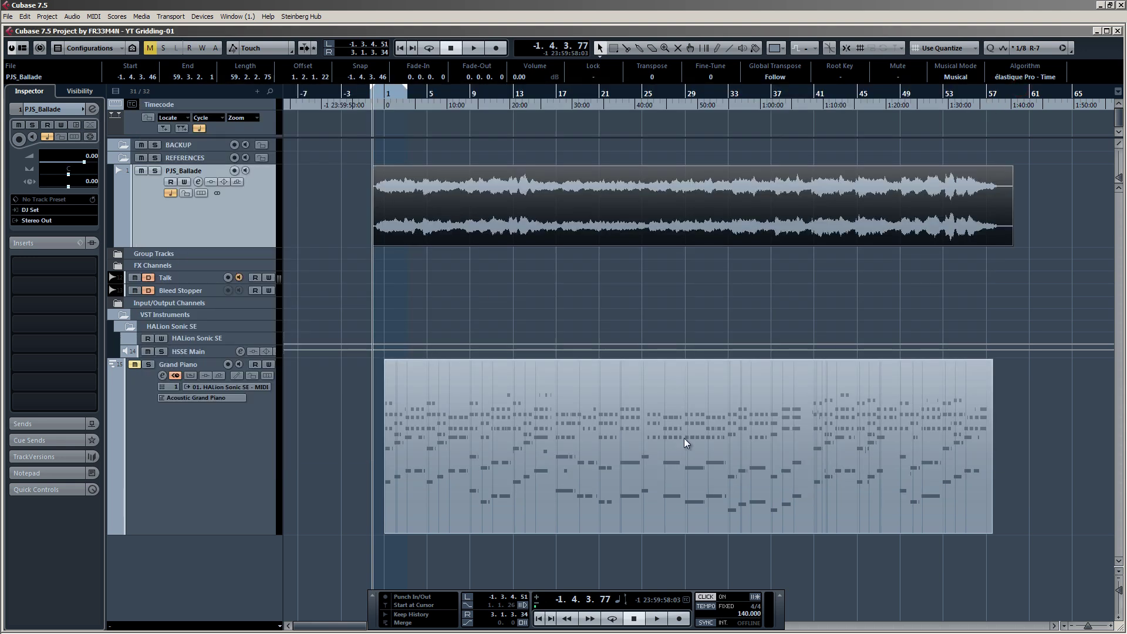
# Deselect the PJS_Ballade event, reset the 1/8 quantize grid's Randomize to 0 ticks, and close the Quantize Panel.
pyautogui.click(343, 217)
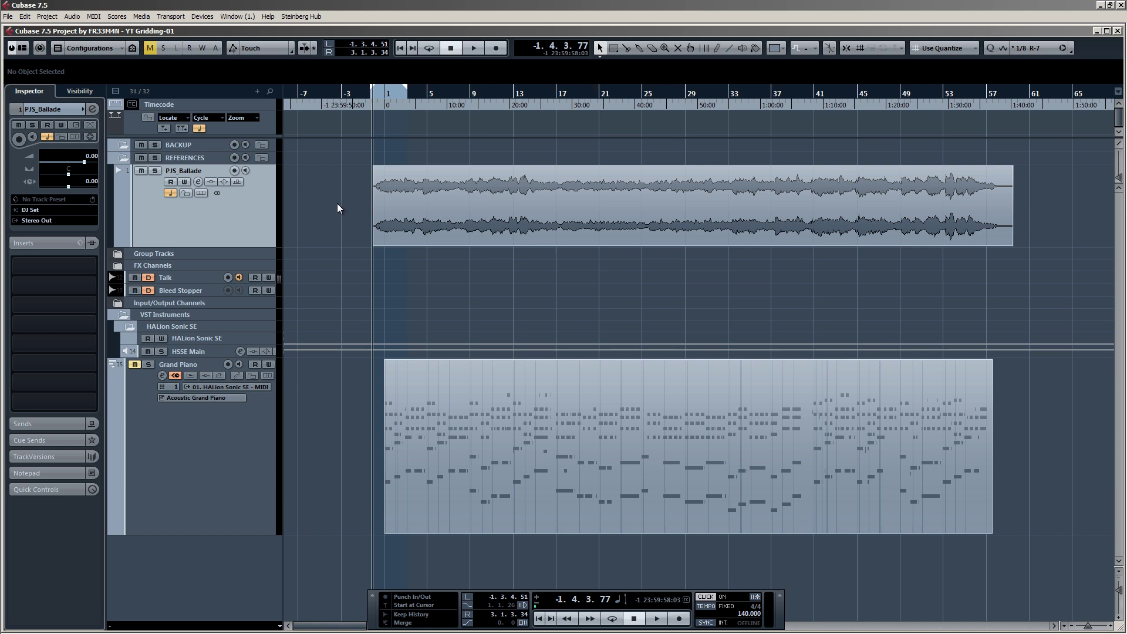
pyautogui.scroll(3, 342, 205)
pyautogui.scroll(5, 377, 212)
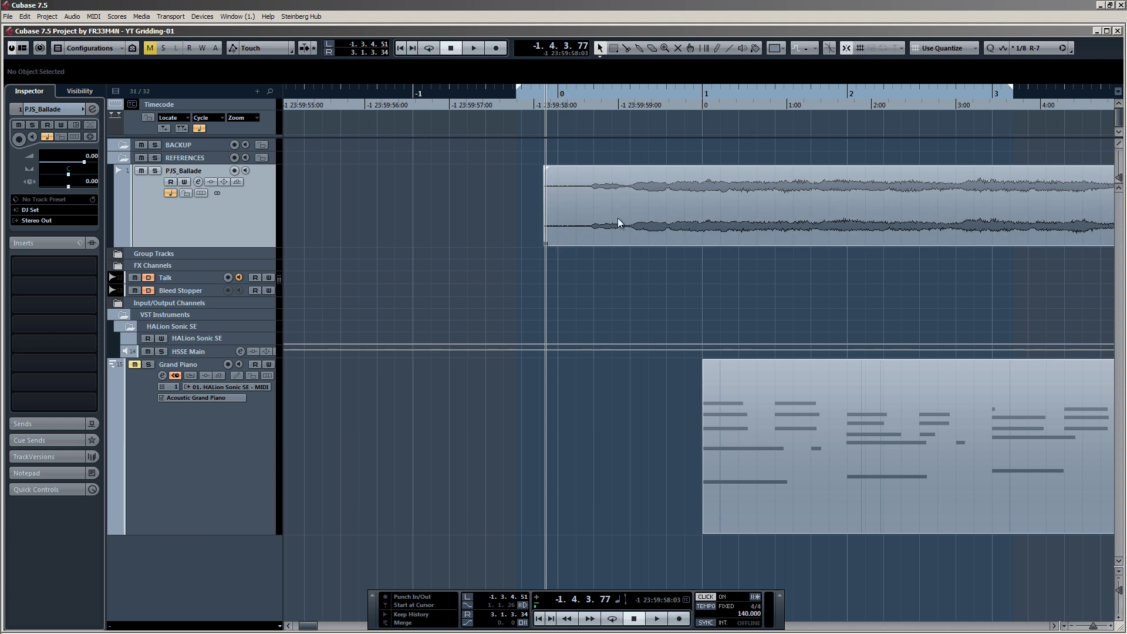
pyautogui.click(1033, 49)
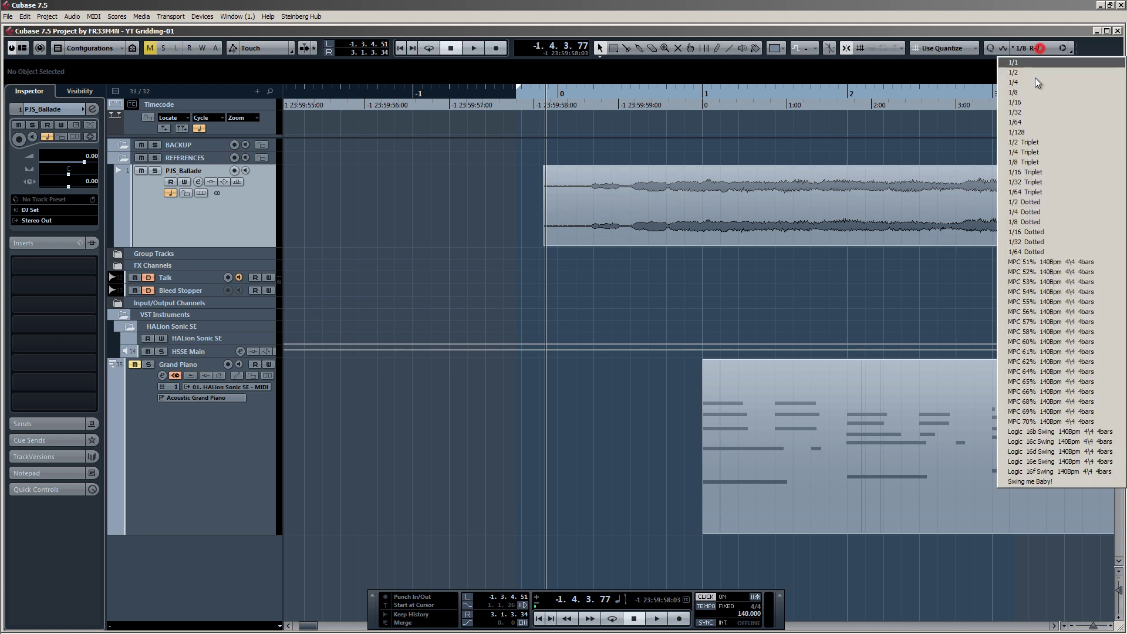
pyautogui.click(1072, 49)
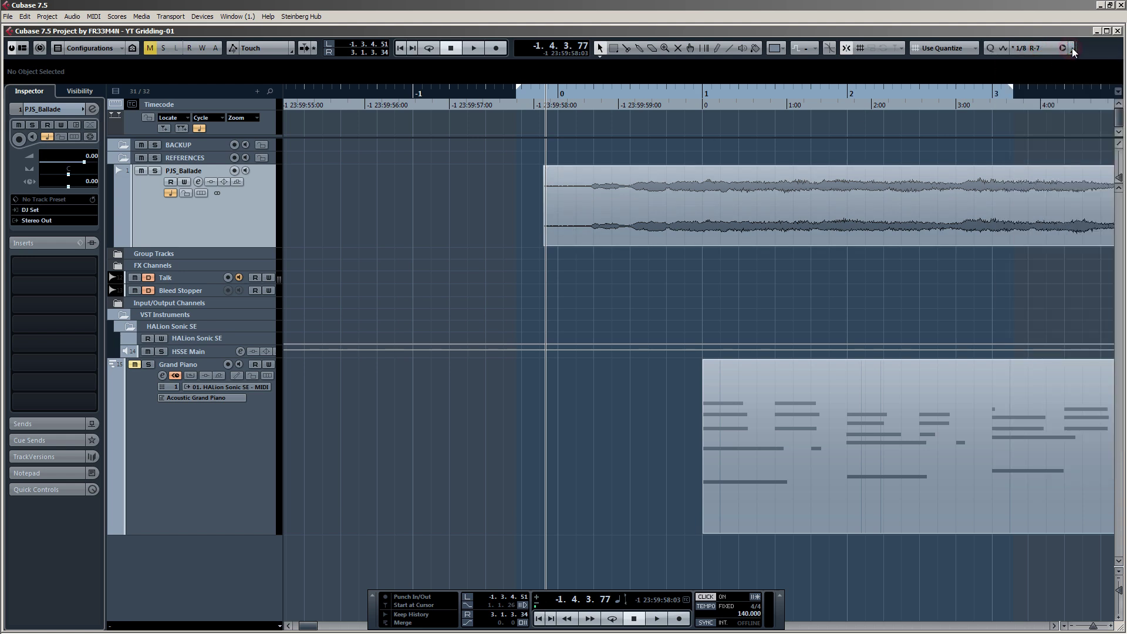
pyautogui.click(1073, 50)
pyautogui.click(1031, 386)
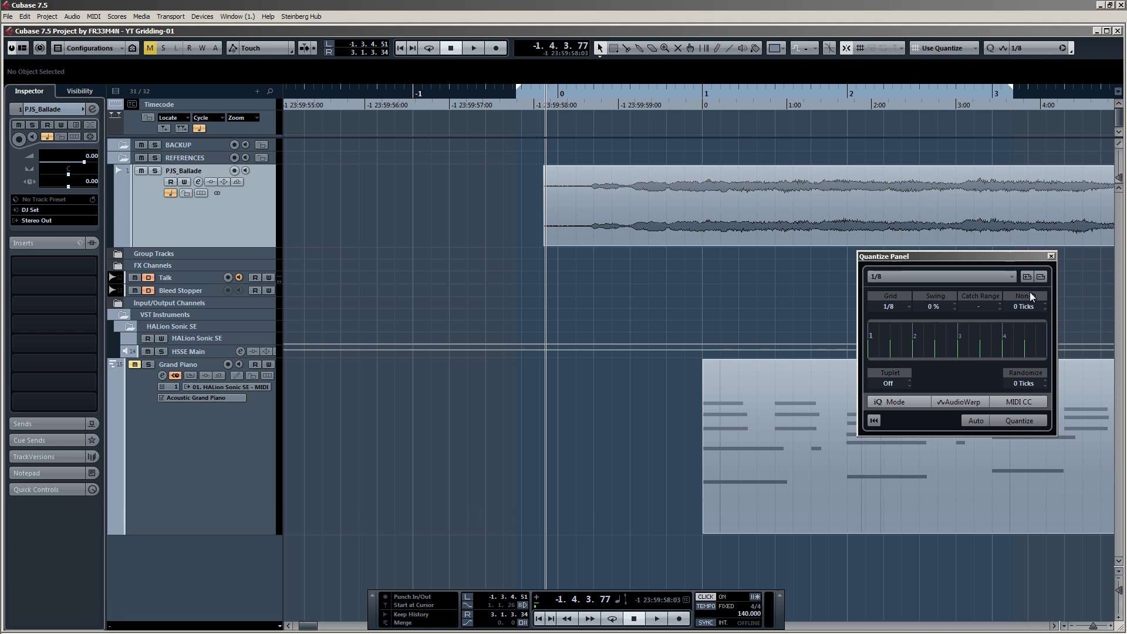
pyautogui.click(1051, 257)
# Trim the start of the PJS_Ballade audio event to the grid at 0.1.1.0.
pyautogui.moveTo(547, 243); pyautogui.dragTo(557, 241)
pyautogui.scroll(8, 559, 216)
pyautogui.scroll(-12, 557, 201)
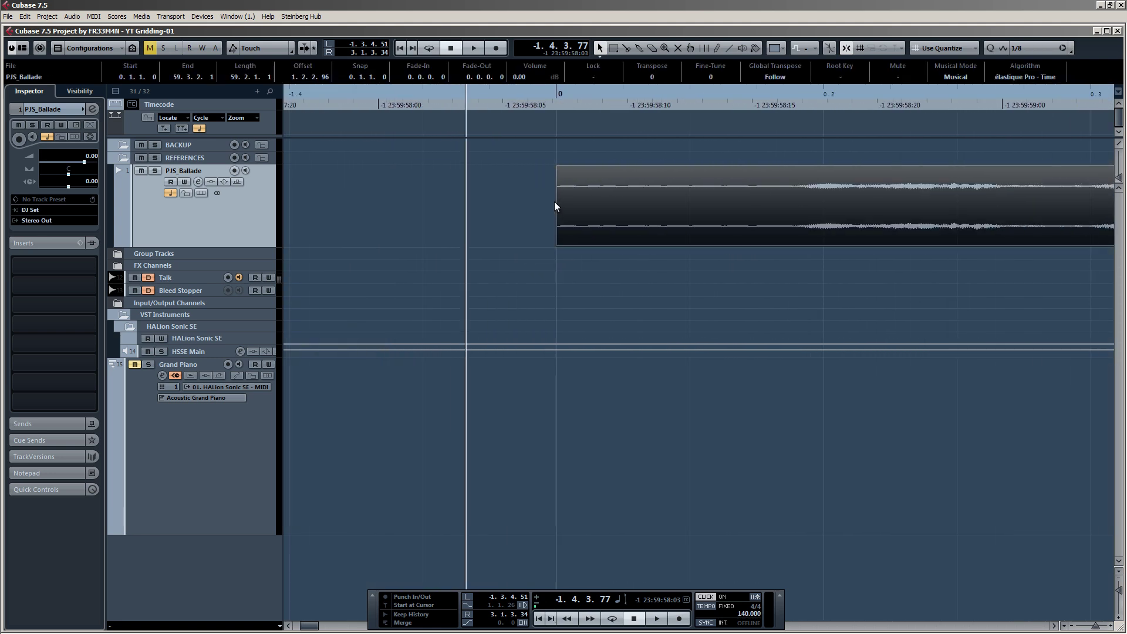
pyautogui.scroll(-10, 558, 273)
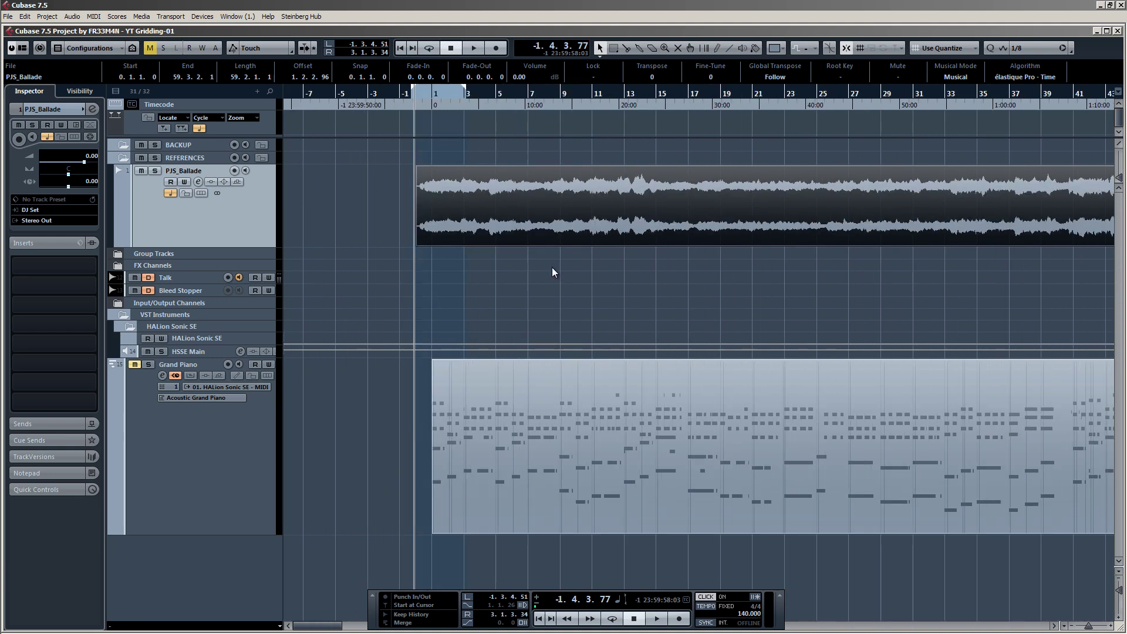
pyautogui.moveTo(297, 198); pyautogui.dragTo(296, 198)
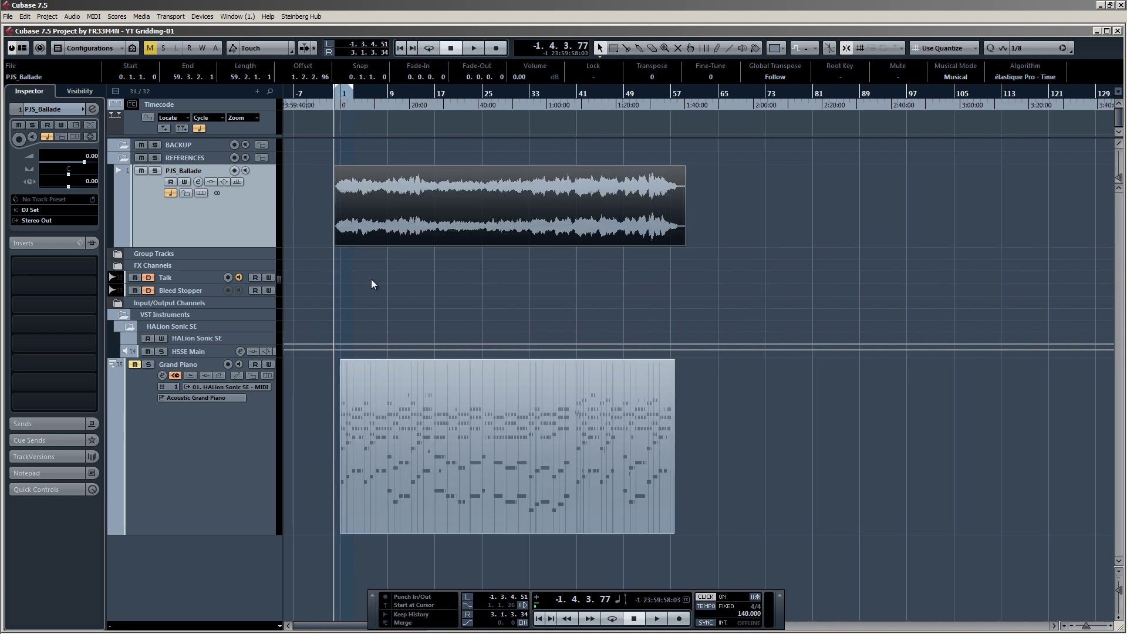
# Bounce the trimmed PJS_Ballade event, replace the original event with the result, and clear the selection.
pyautogui.hotkey('ctrl', 'b')
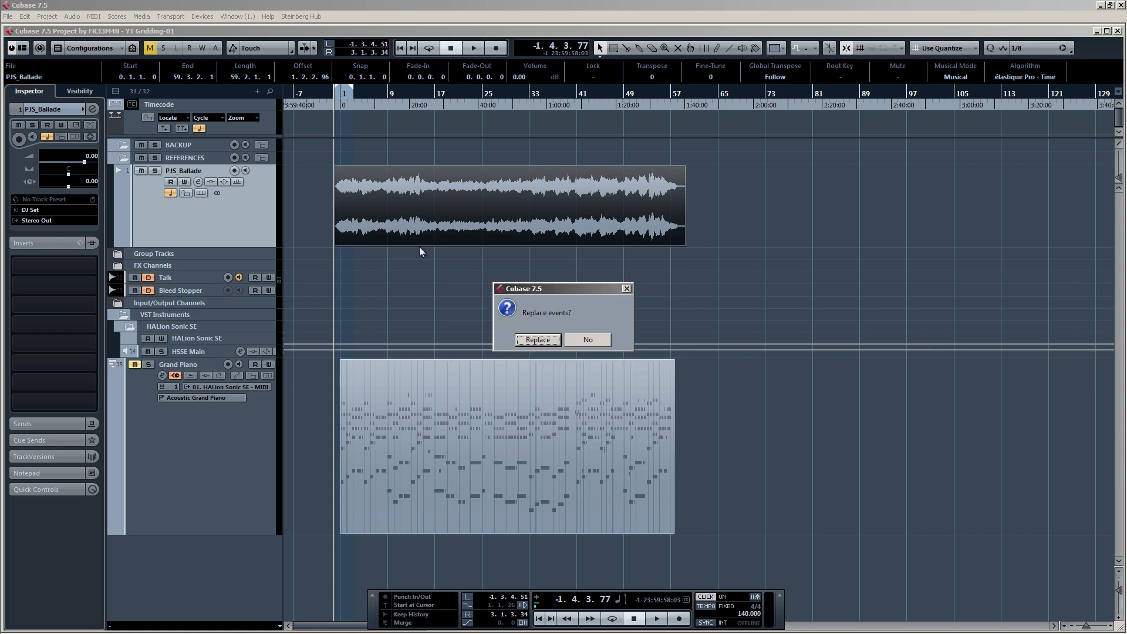
pyautogui.click(538, 339)
pyautogui.click(417, 280)
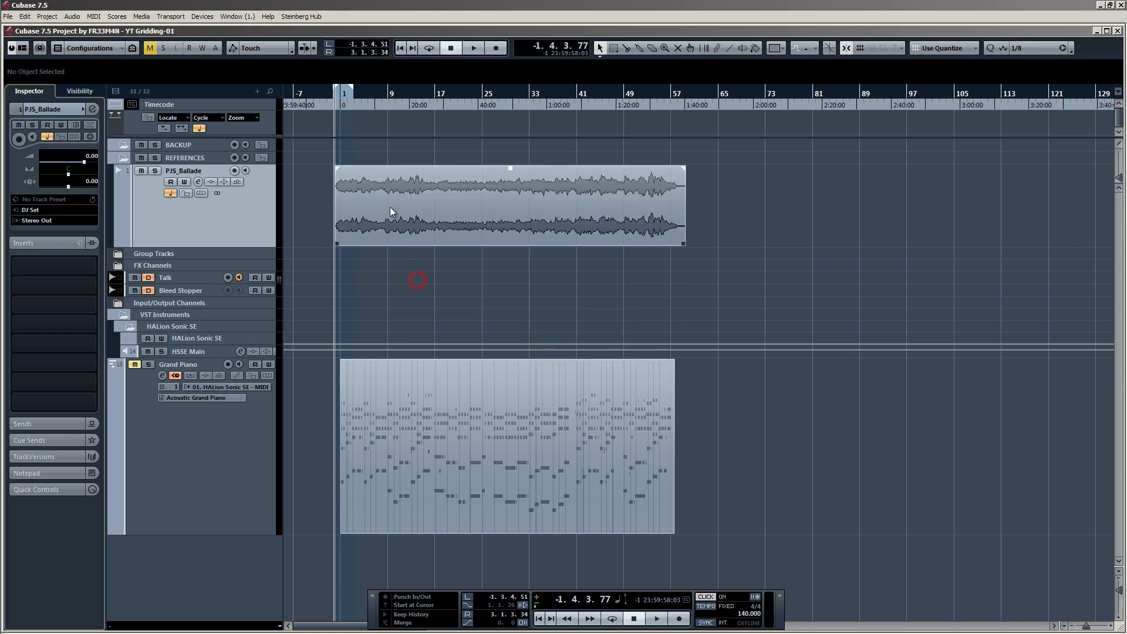
# Select the bounced PJS_Ballade event and locate the Bounce Selection command among its audio functions without running it.
pyautogui.rightClick(390, 207)
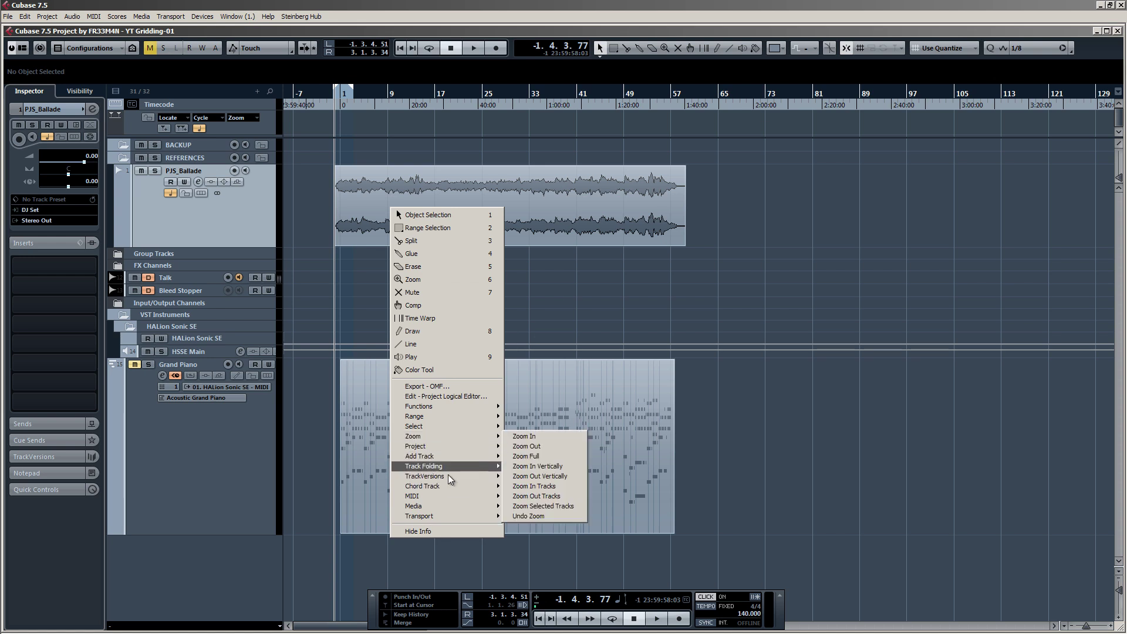
pyautogui.click(557, 220)
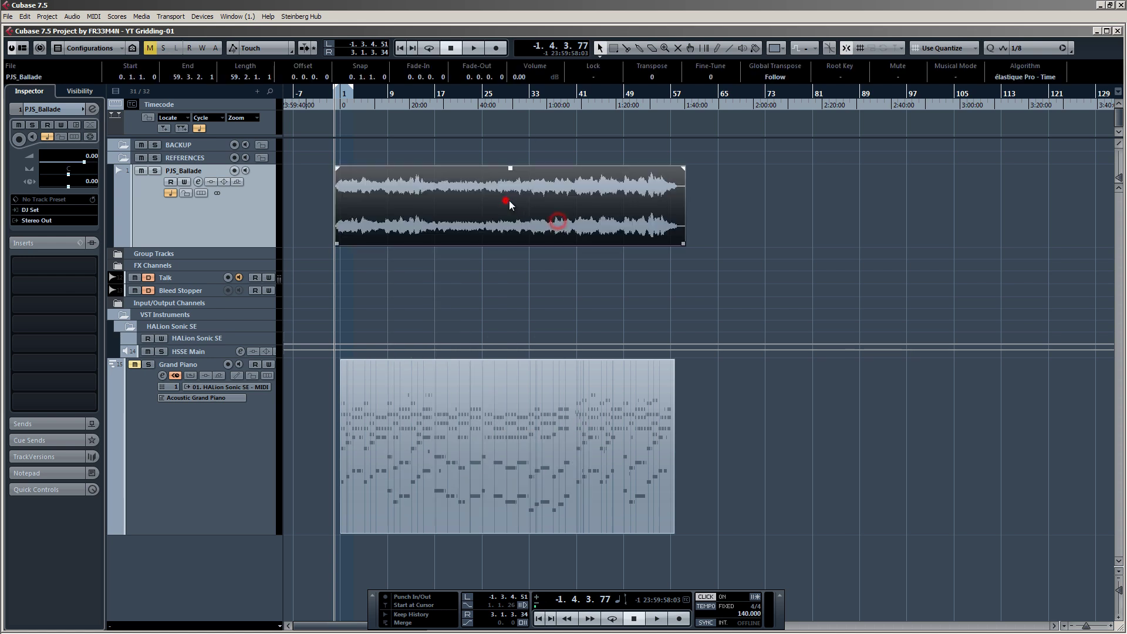
pyautogui.rightClick(527, 202)
pyautogui.moveTo(592, 504)
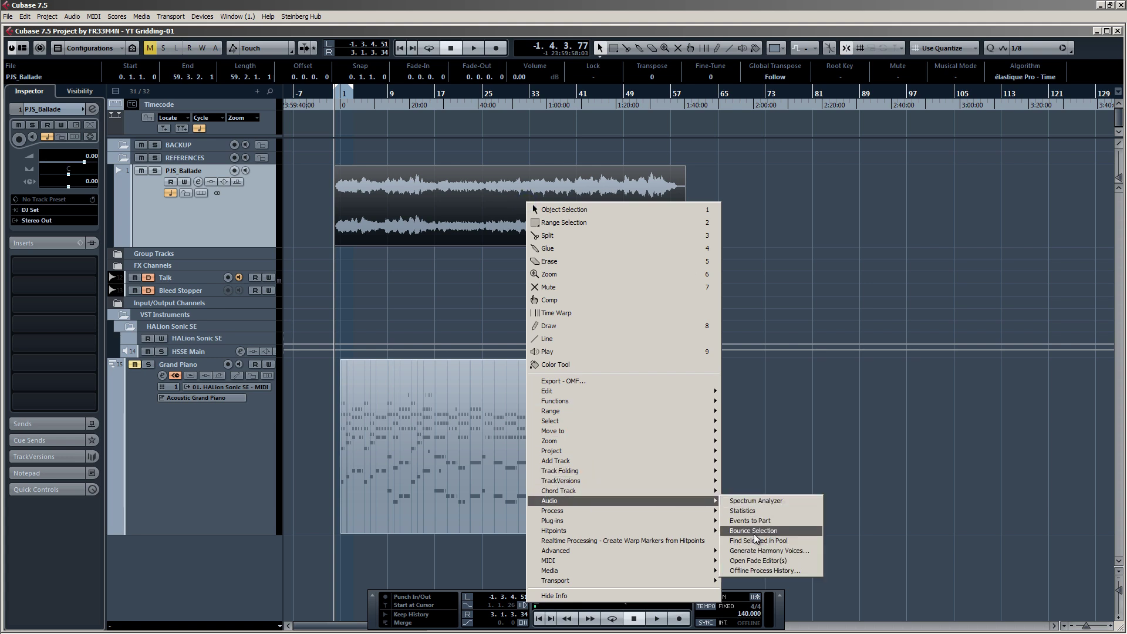
pyautogui.click(850, 234)
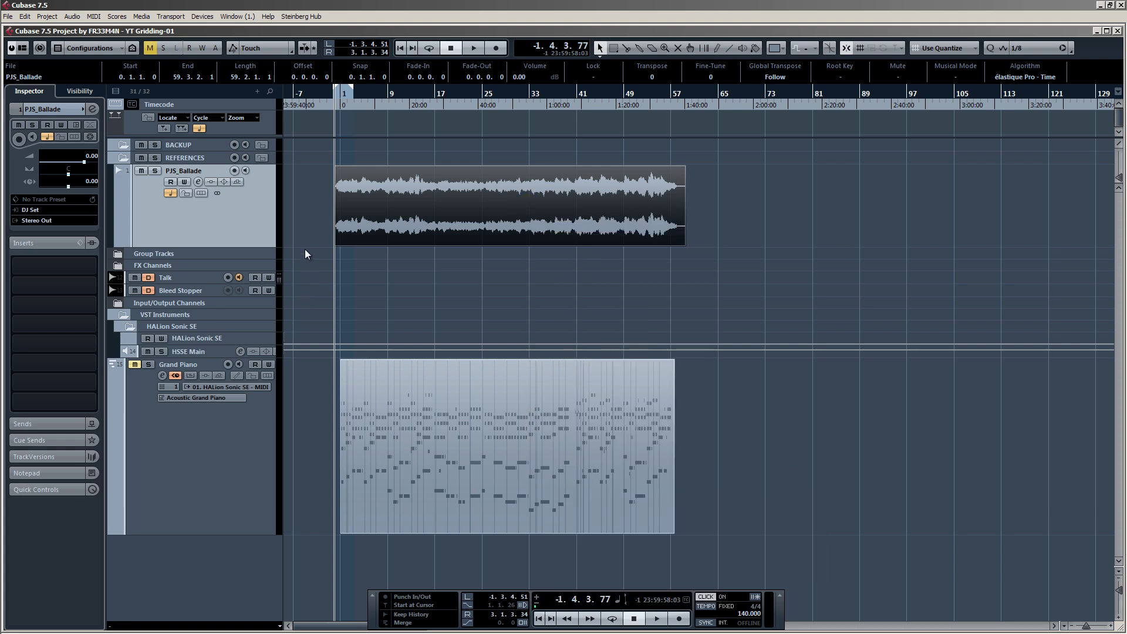
# Inspect the start of the bounced PJS_Ballade event and open it in the Sample Editor, moving the editor window slightly.
pyautogui.press('h')
pyautogui.press('h')
pyautogui.scroll(5, 421, 185)
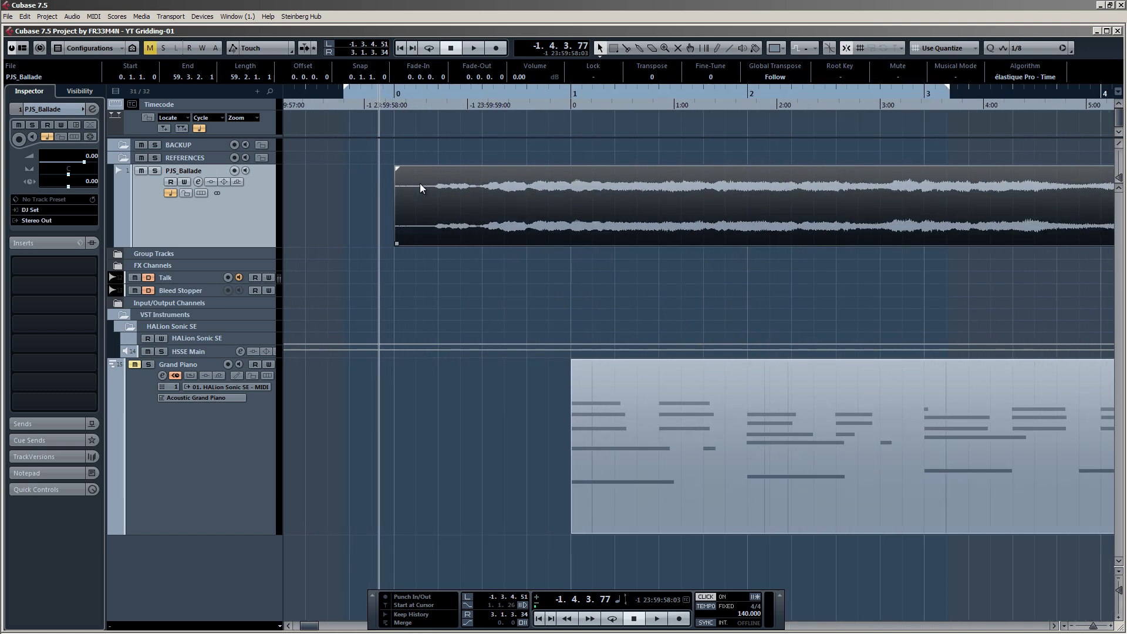
pyautogui.scroll(-9, 421, 191)
pyautogui.doubleClick(459, 232)
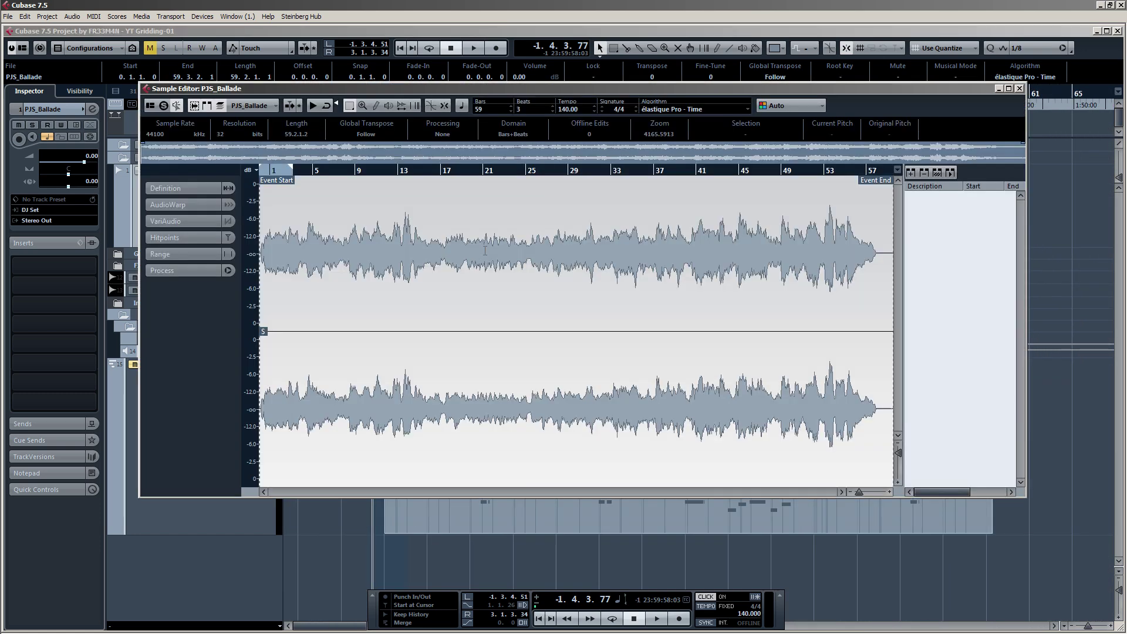
pyautogui.moveTo(494, 93); pyautogui.dragTo(507, 116)
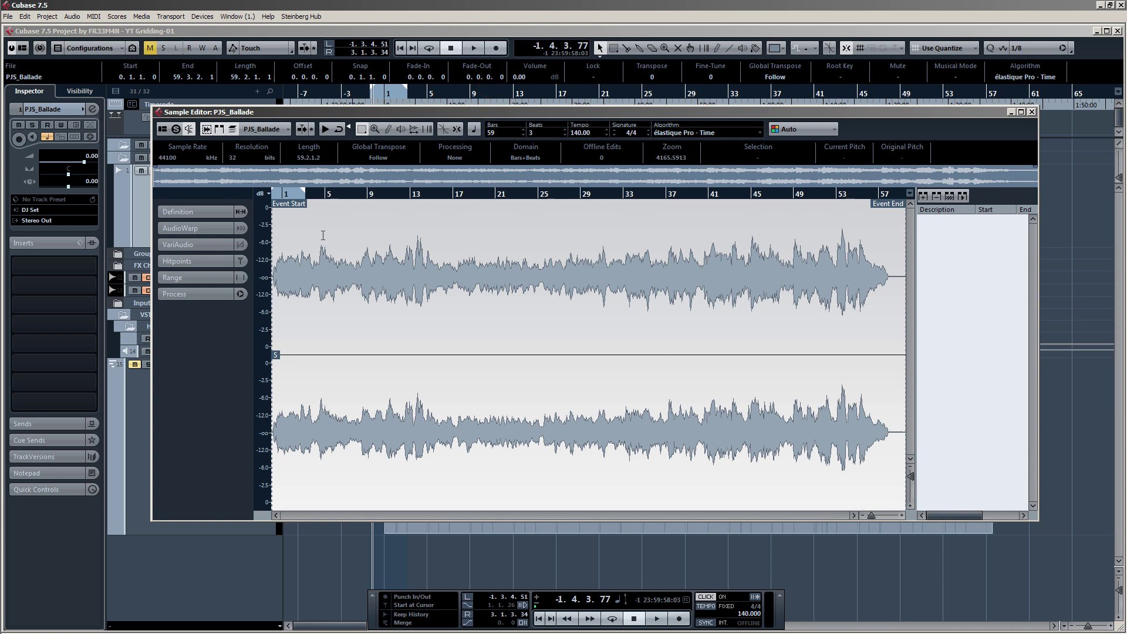
# Show the Sample Editor's Definition settings, enable Manual Adjust, and examine the tempo grid against the waveform from the event start.
pyautogui.click(196, 210)
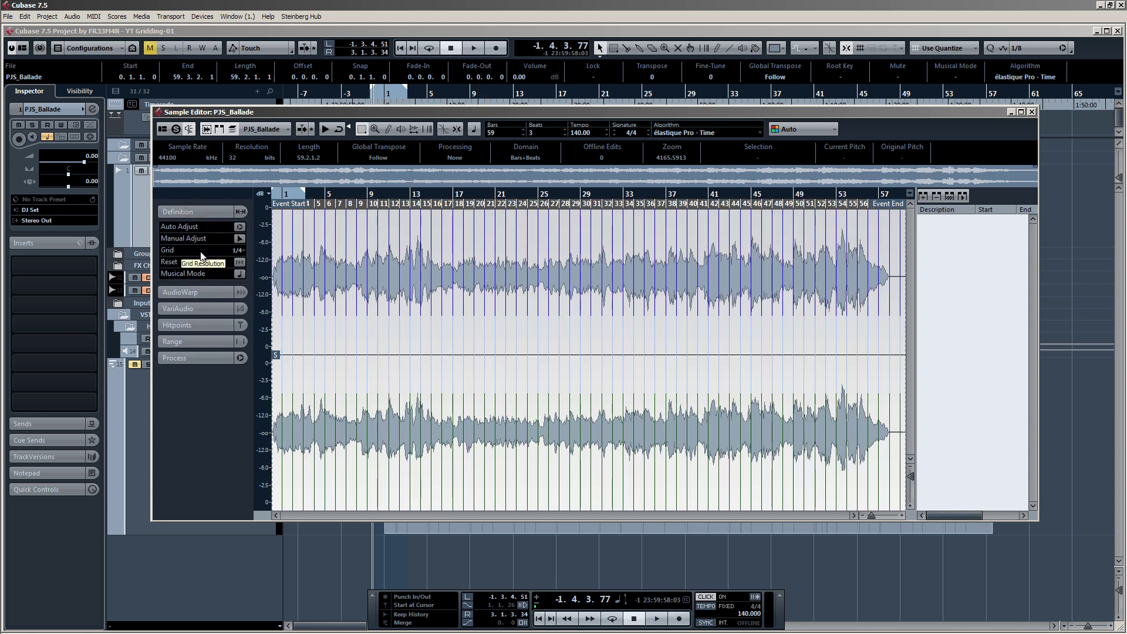
pyautogui.click(239, 275)
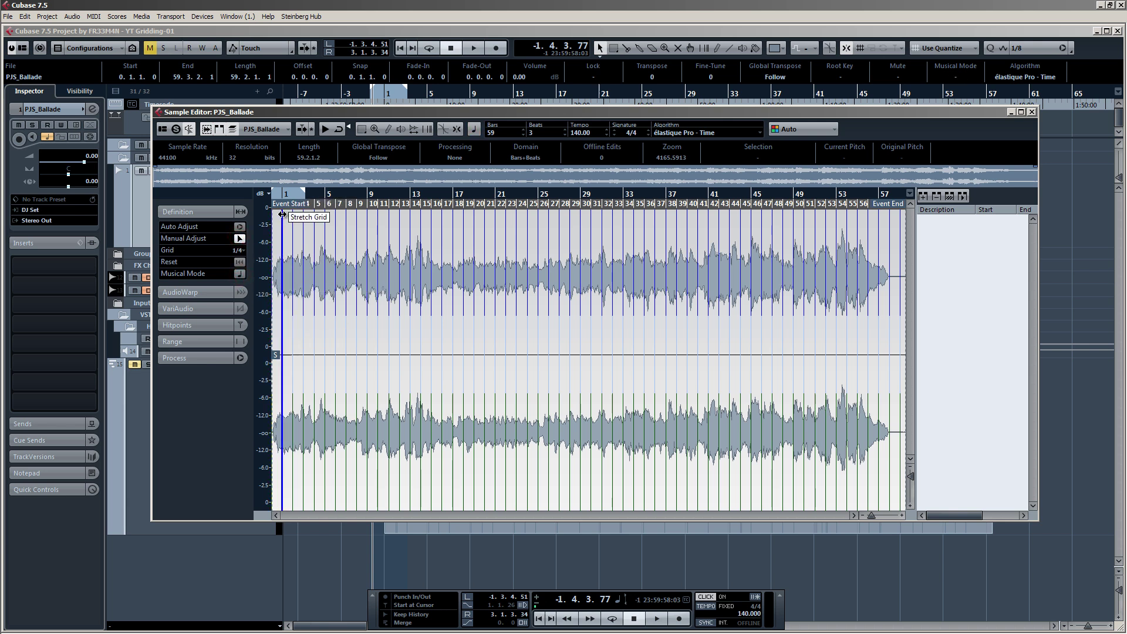
pyautogui.scroll(8, 278, 230)
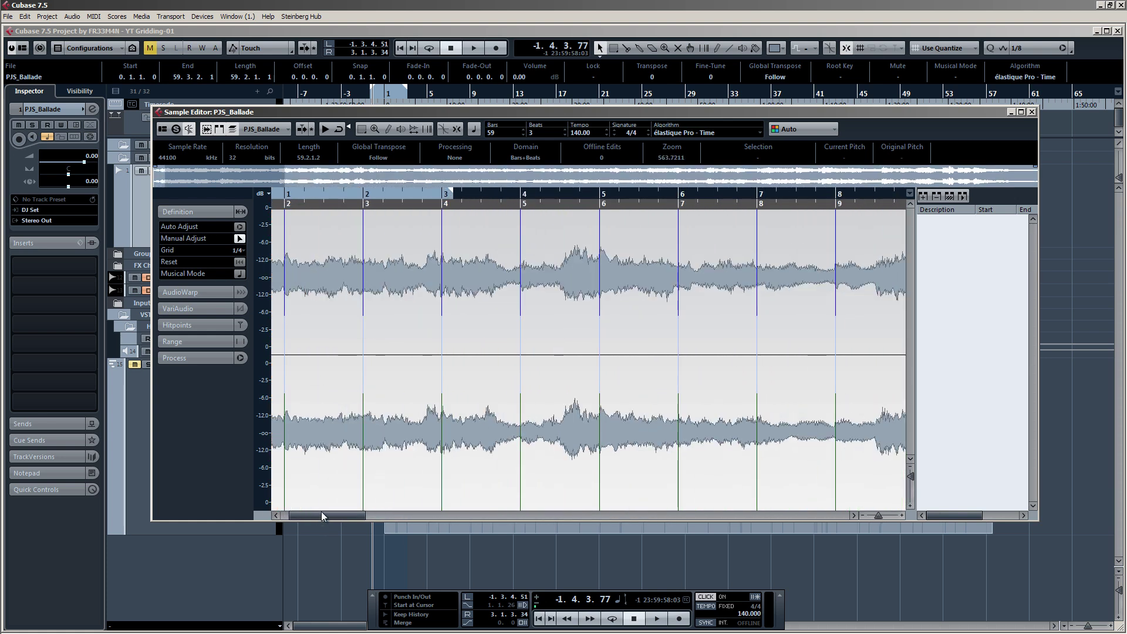
pyautogui.moveTo(322, 512); pyautogui.dragTo(298, 512)
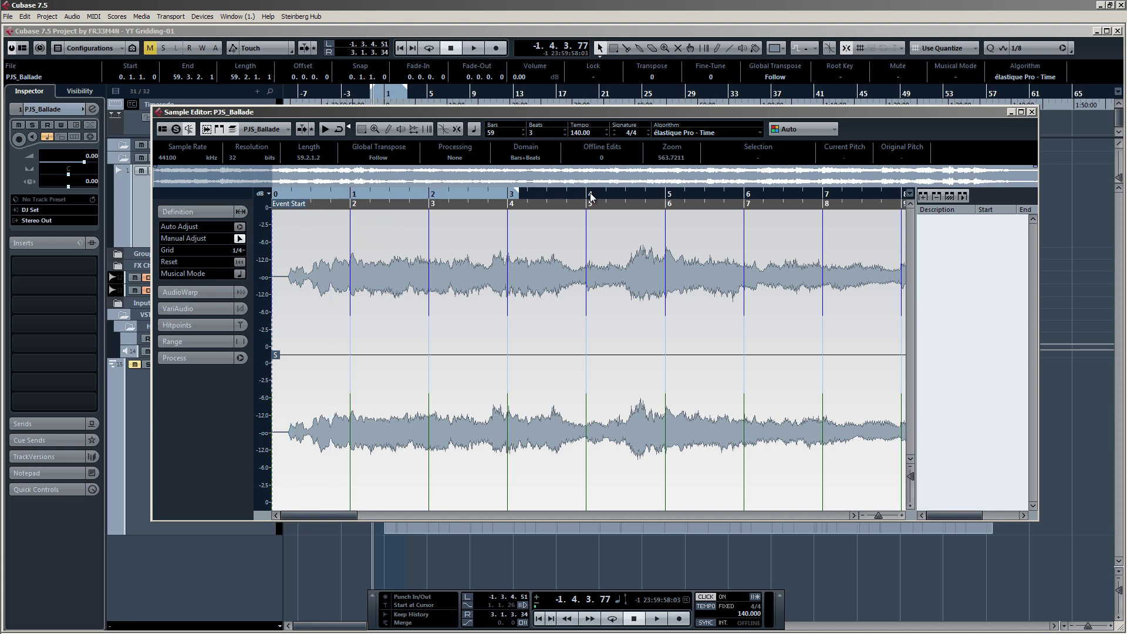
pyautogui.scroll(-5, 583, 264)
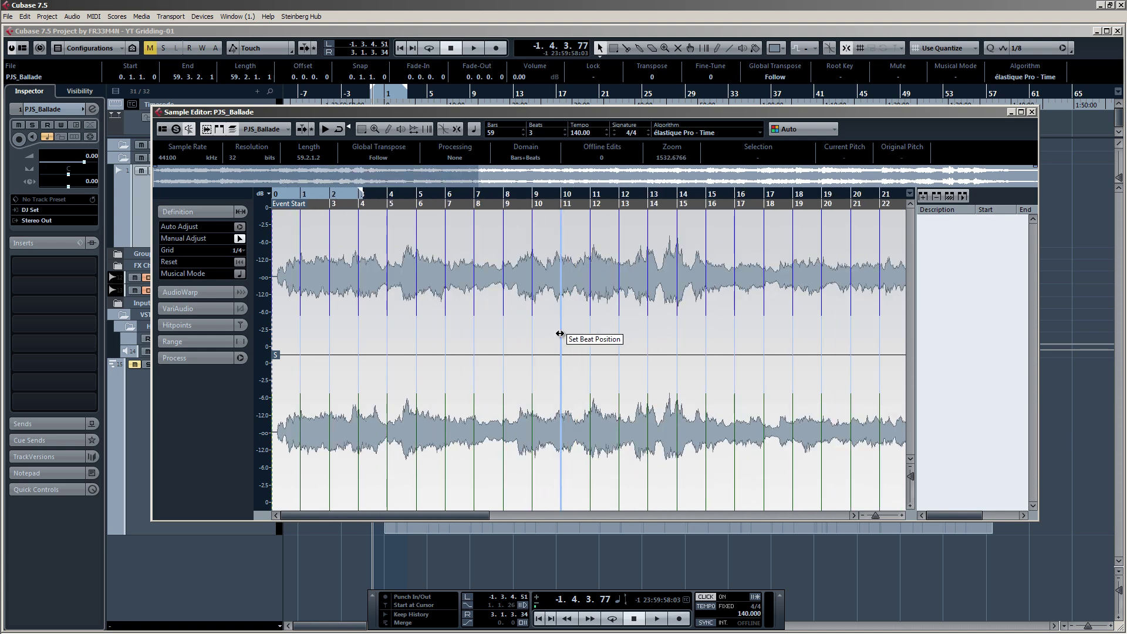
pyautogui.scroll(-5, 549, 330)
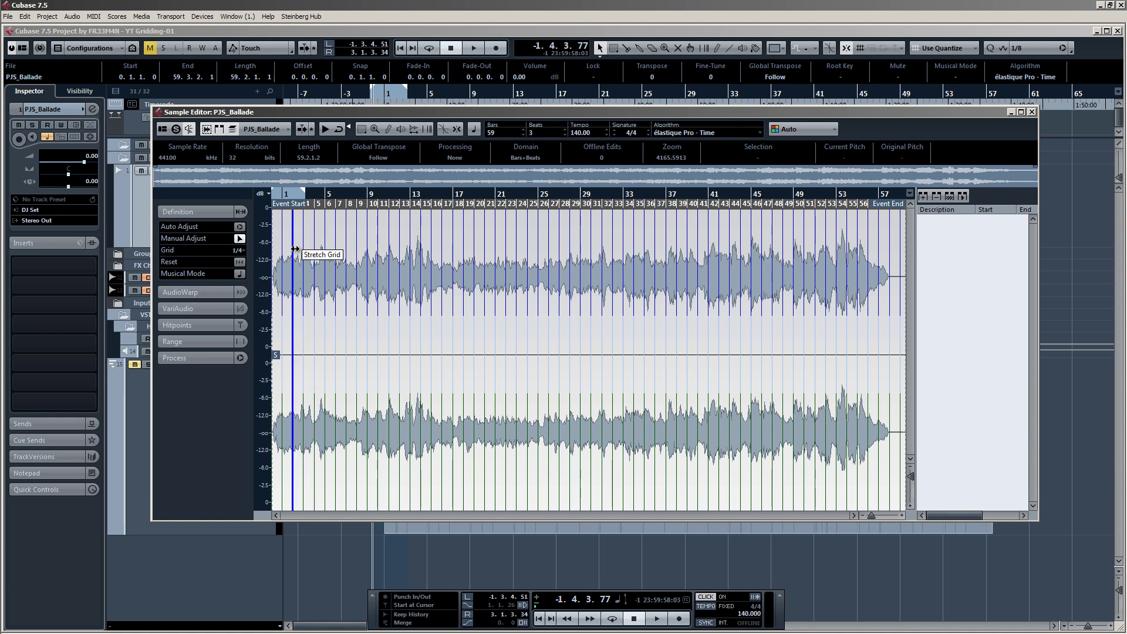
pyautogui.scroll(3, 285, 269)
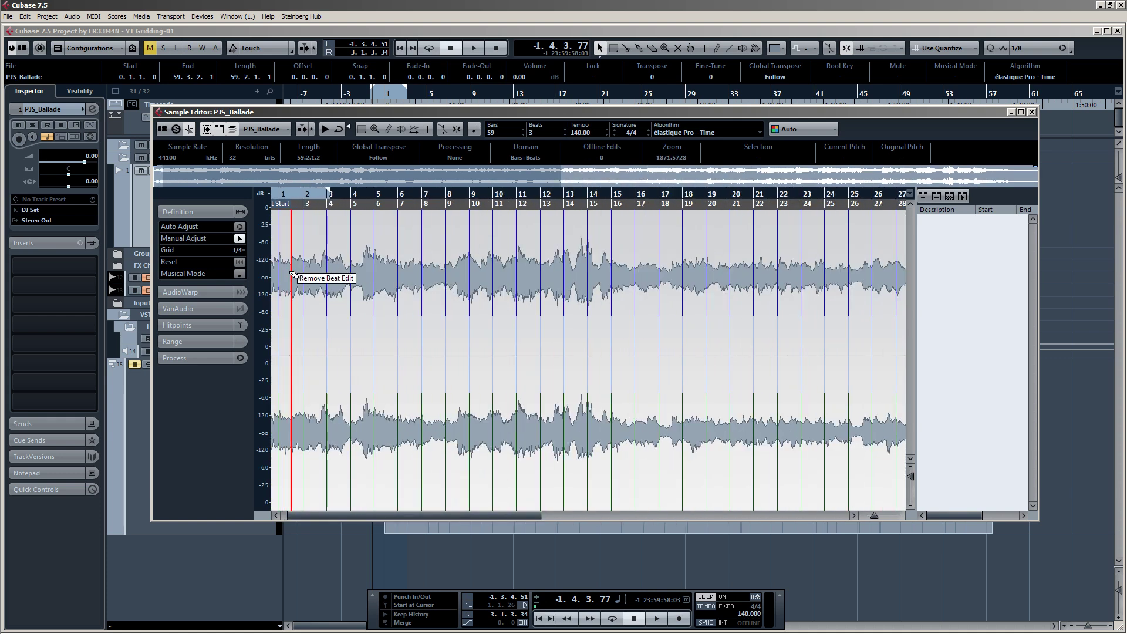
pyautogui.scroll(-2, 367, 291)
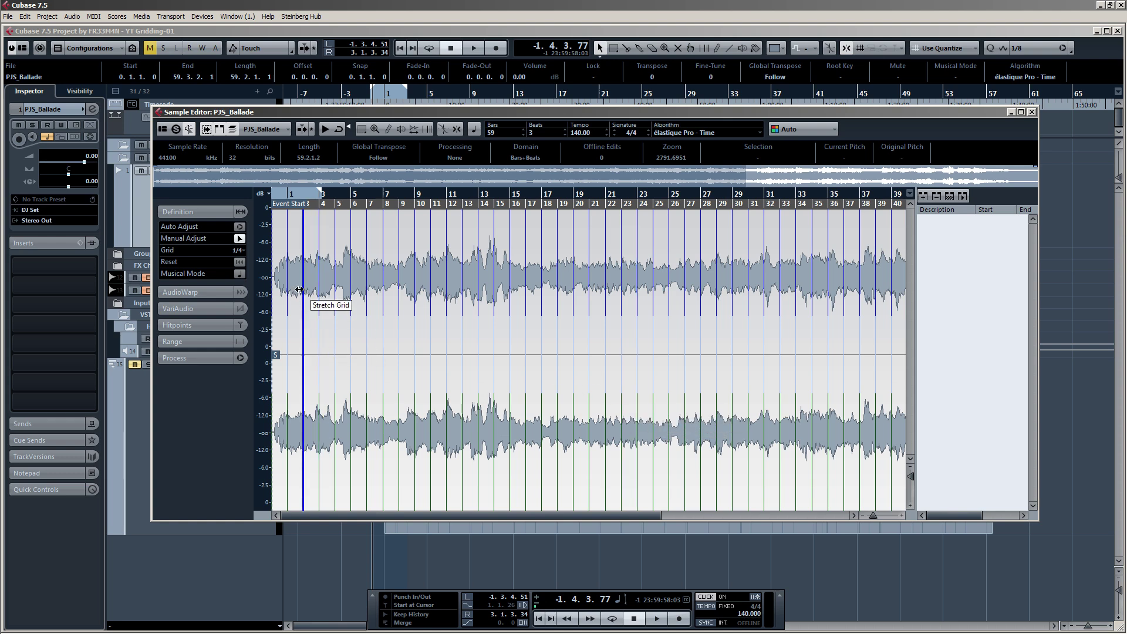
# Try stretching the whole tempo grid at an early bar line to a tempo of 93.33, and revert the grid edits.
pyautogui.moveTo(289, 243)
pyautogui.mouseDown()
pyautogui.moveTo(320, 242)
pyautogui.moveTo(295, 242)
pyautogui.mouseUp()
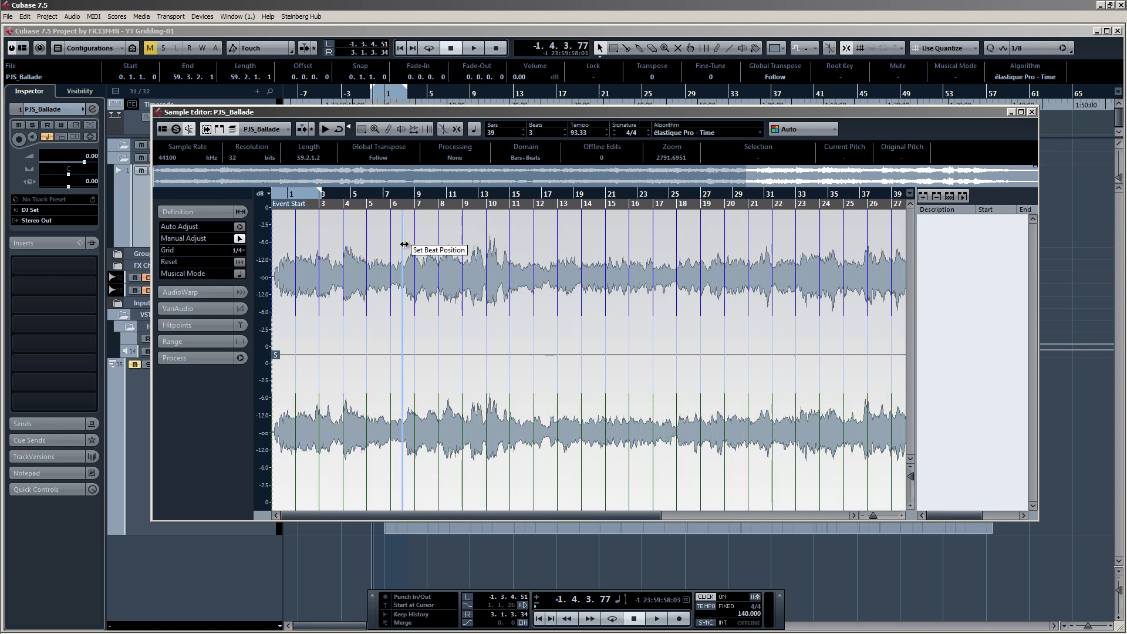
pyautogui.moveTo(415, 245); pyautogui.dragTo(389, 246)
pyautogui.hotkey('ctrl', 'z')
pyautogui.hotkey('ctrl', 'z')
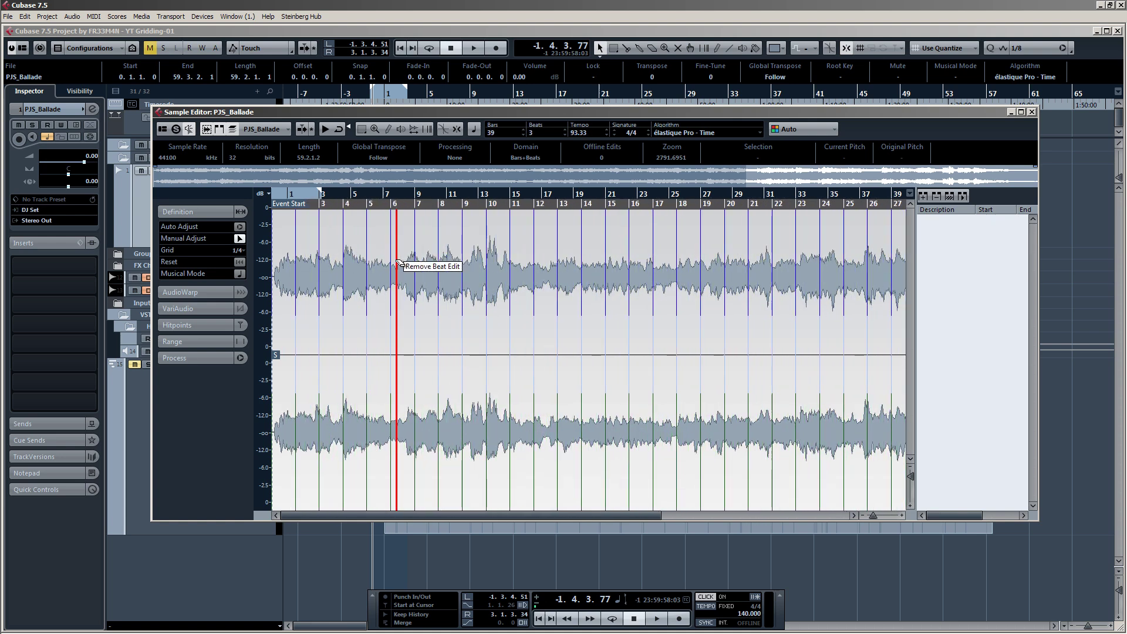
pyautogui.click(398, 262)
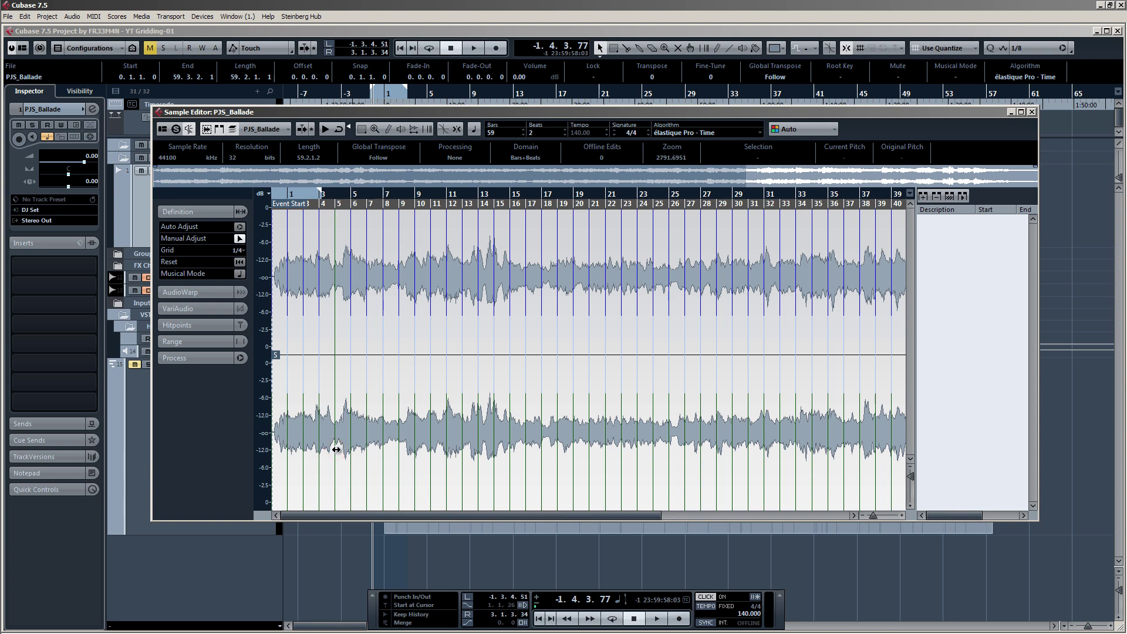
# Try moving the bar 5 line with its following bars and repositioning individual beats around it, and remove these edits.
pyautogui.moveTo(336, 449)
pyautogui.mouseDown()
pyautogui.moveTo(357, 447)
pyautogui.moveTo(347, 447)
pyautogui.mouseUp()
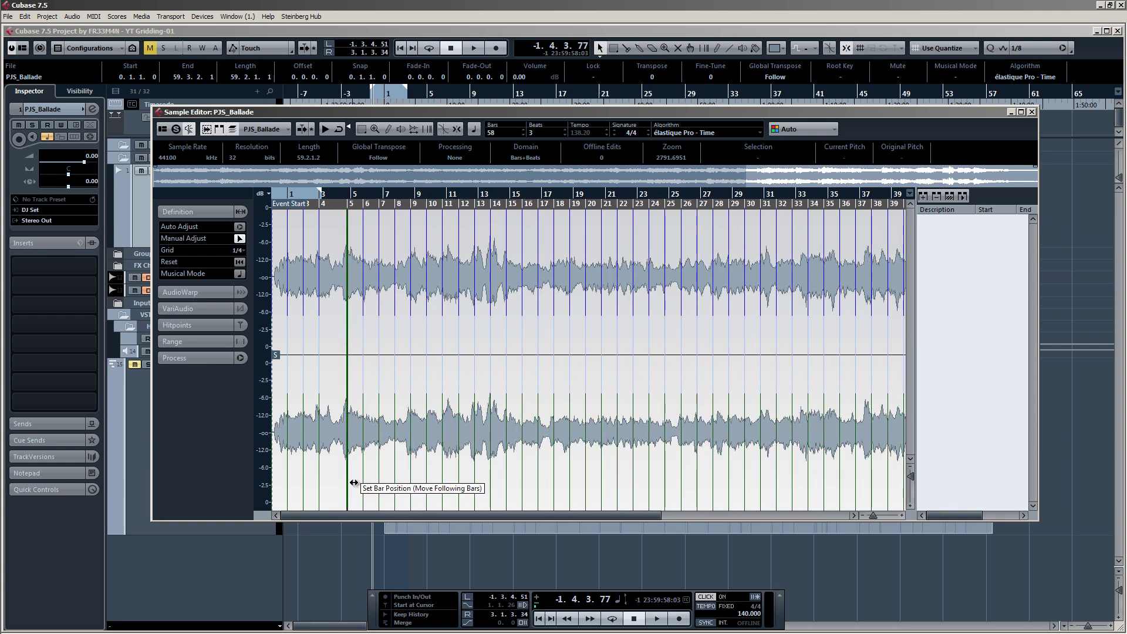
pyautogui.click(339, 444)
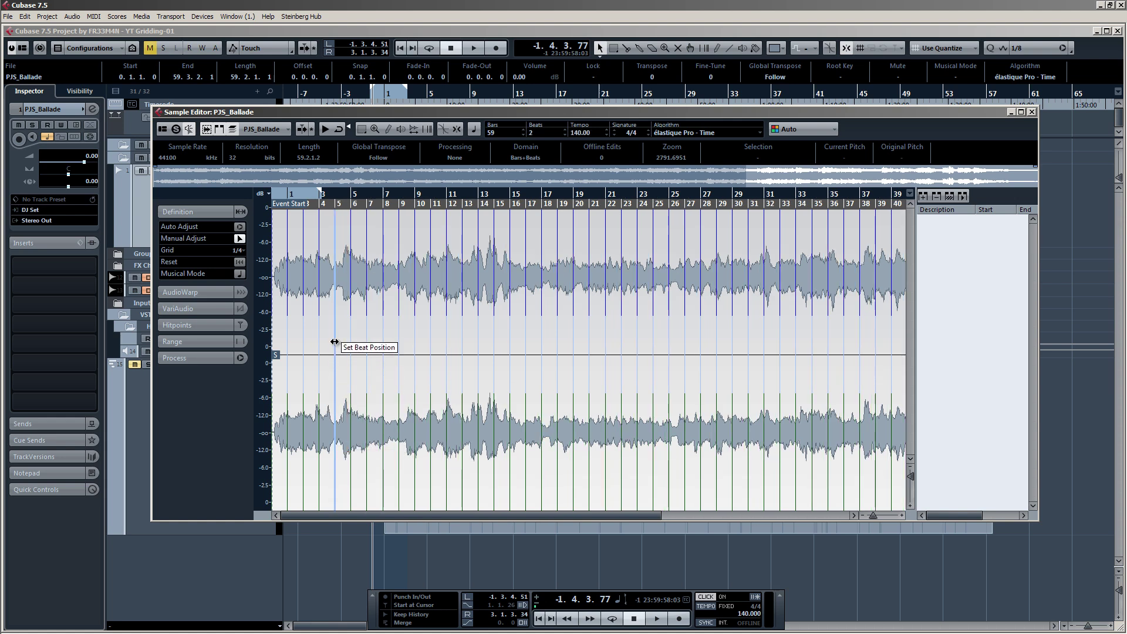
pyautogui.scroll(6, 336, 344)
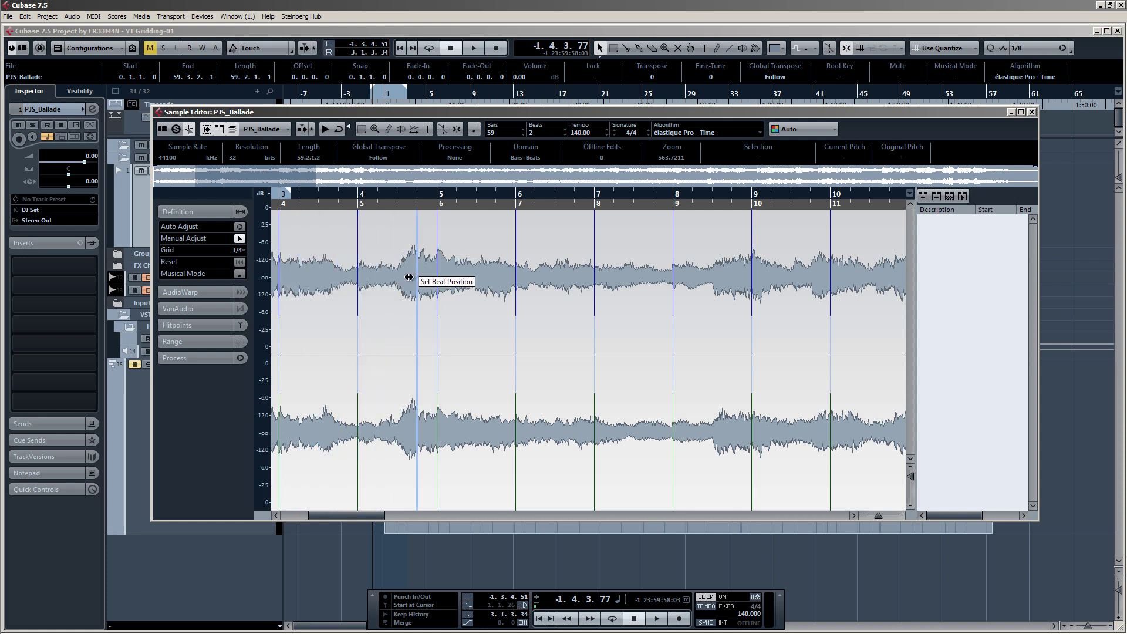
pyautogui.moveTo(358, 337); pyautogui.dragTo(362, 338)
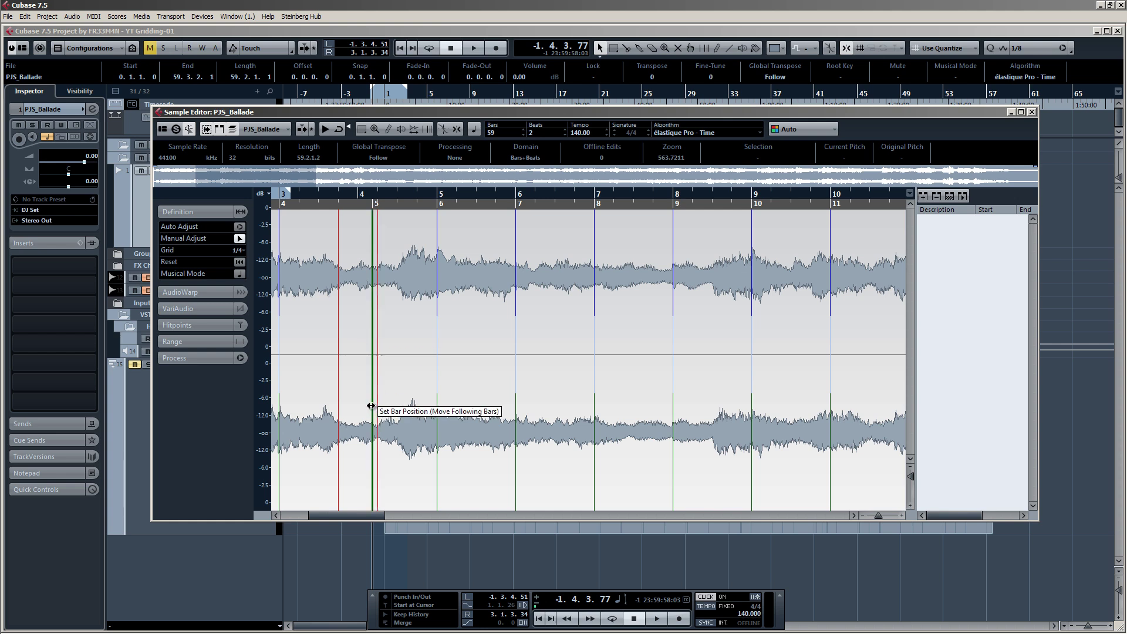
pyautogui.moveTo(374, 465); pyautogui.dragTo(407, 432)
pyautogui.moveTo(402, 325); pyautogui.dragTo(382, 332)
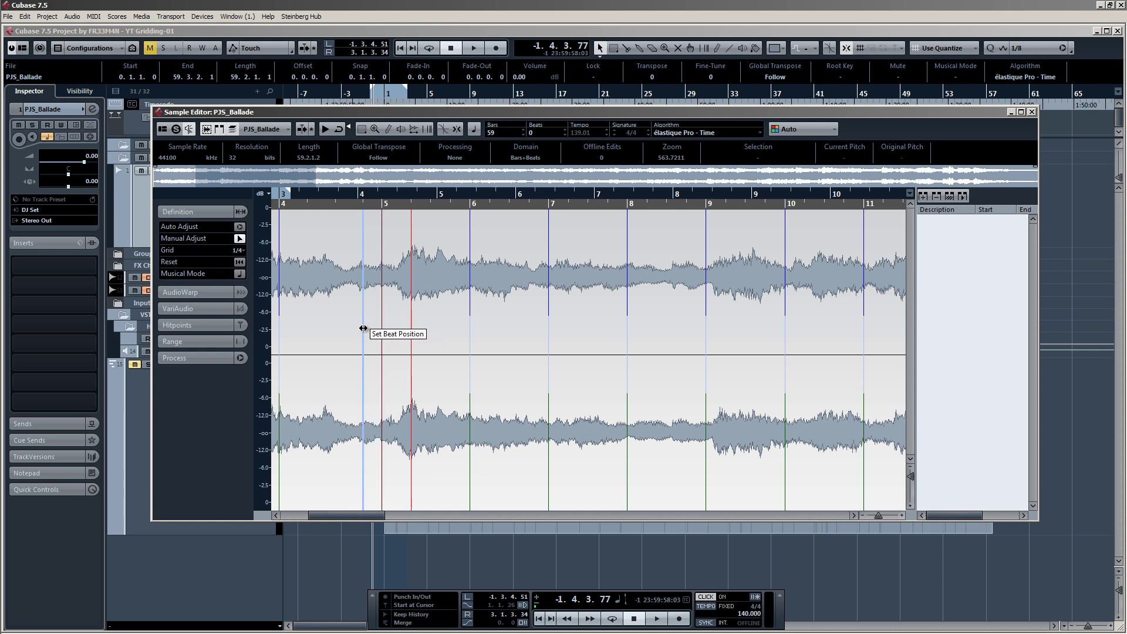
pyautogui.click(363, 328)
pyautogui.click(364, 386)
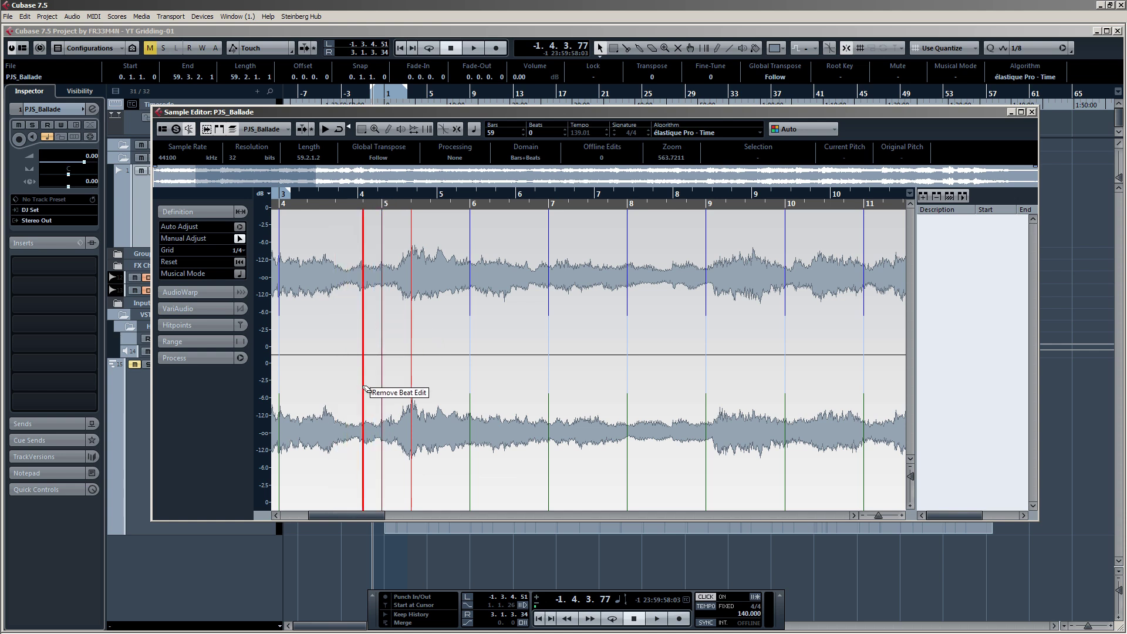
pyautogui.click(364, 388)
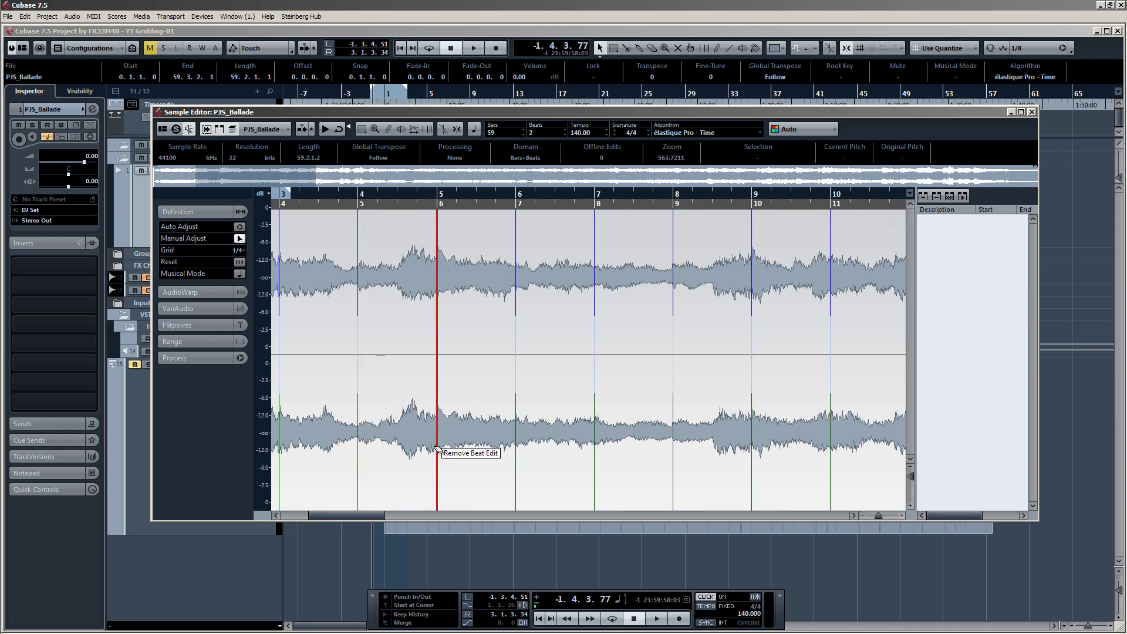
# Play the ballad from its beginning and compare the waveform with the bar lines up to about bar 11.
pyautogui.scroll(-1, 567, 390)
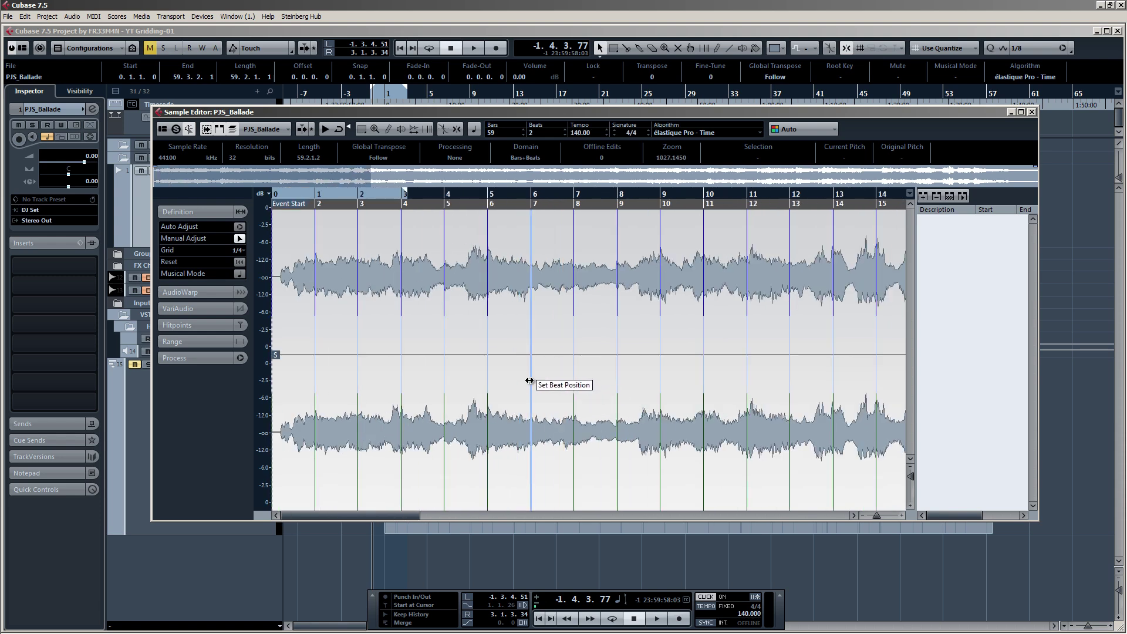
pyautogui.scroll(-1, 469, 390)
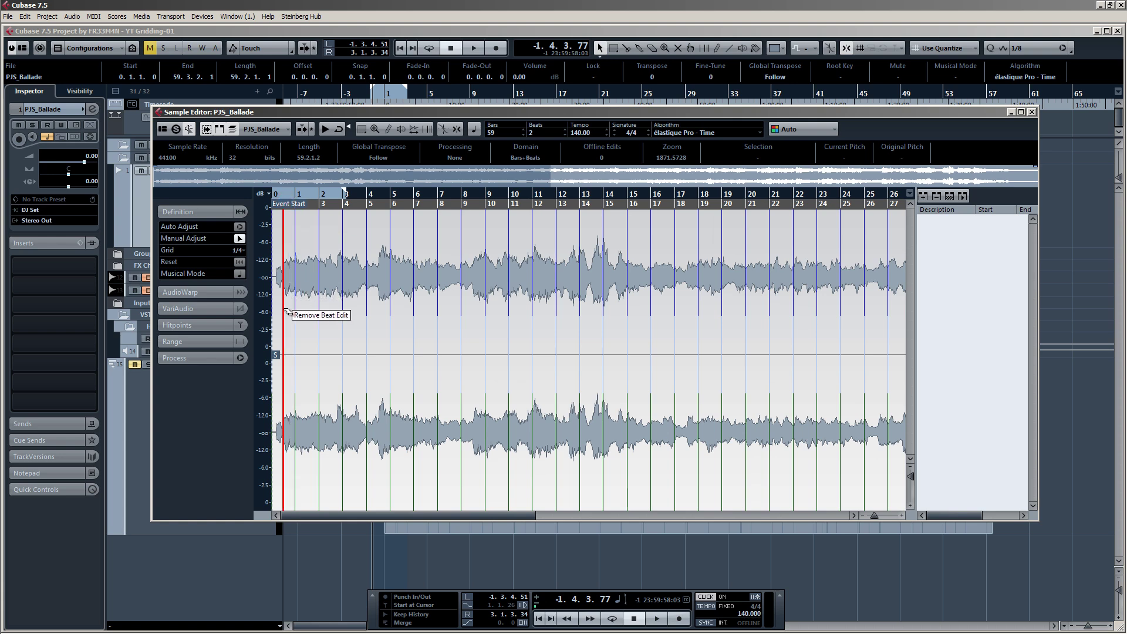
pyautogui.scroll(1, 288, 312)
pyautogui.press('space')
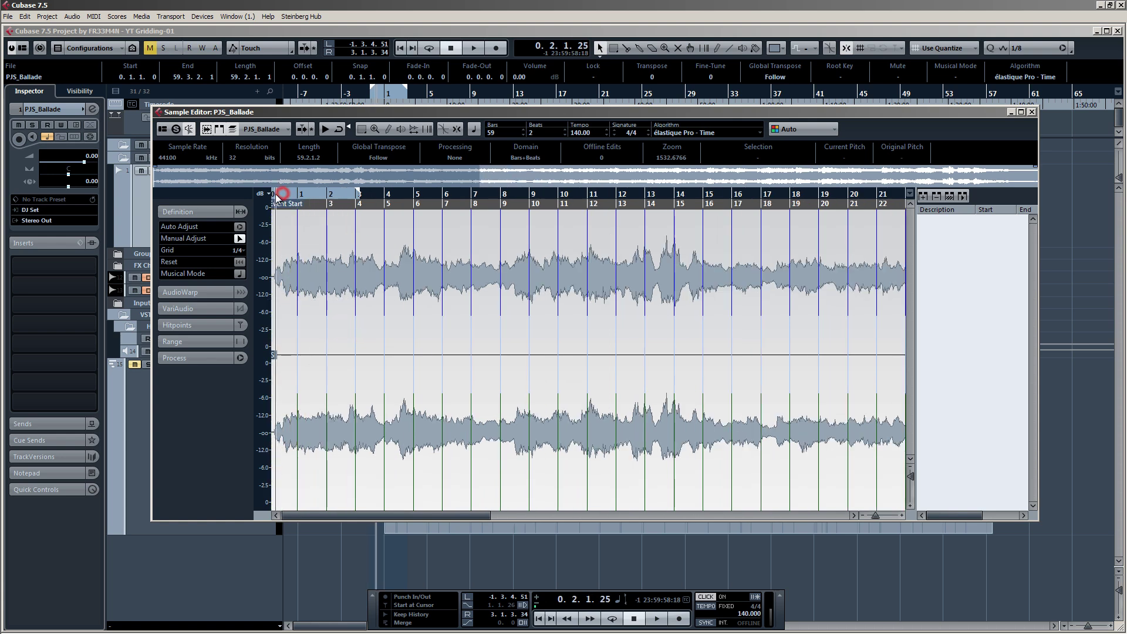
pyautogui.scroll(2, 291, 352)
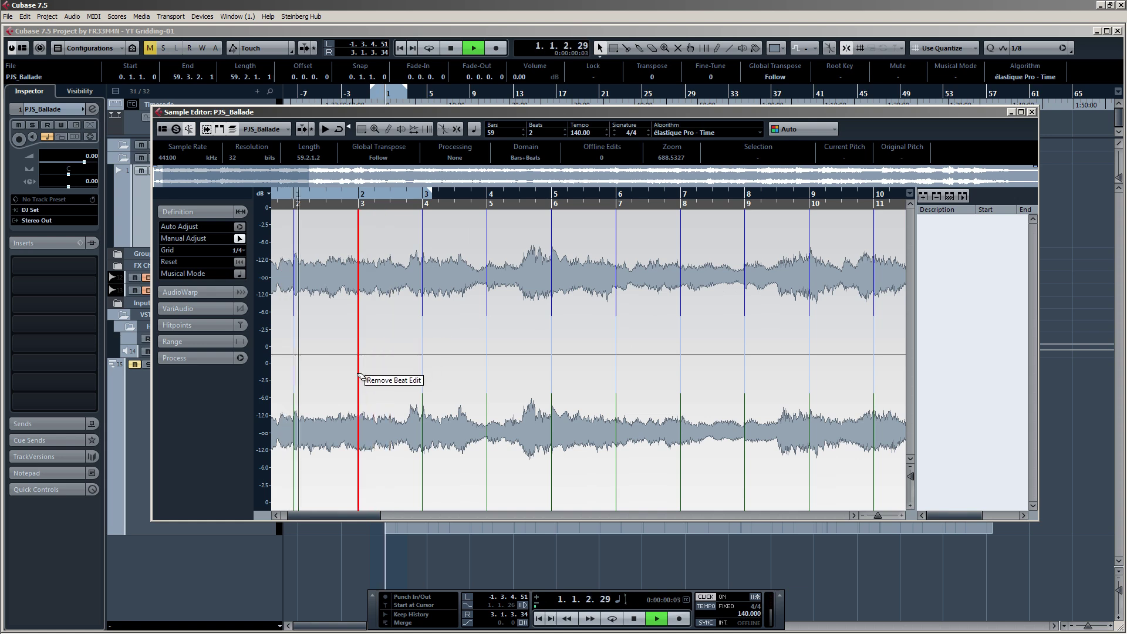
pyautogui.scroll(1, 364, 376)
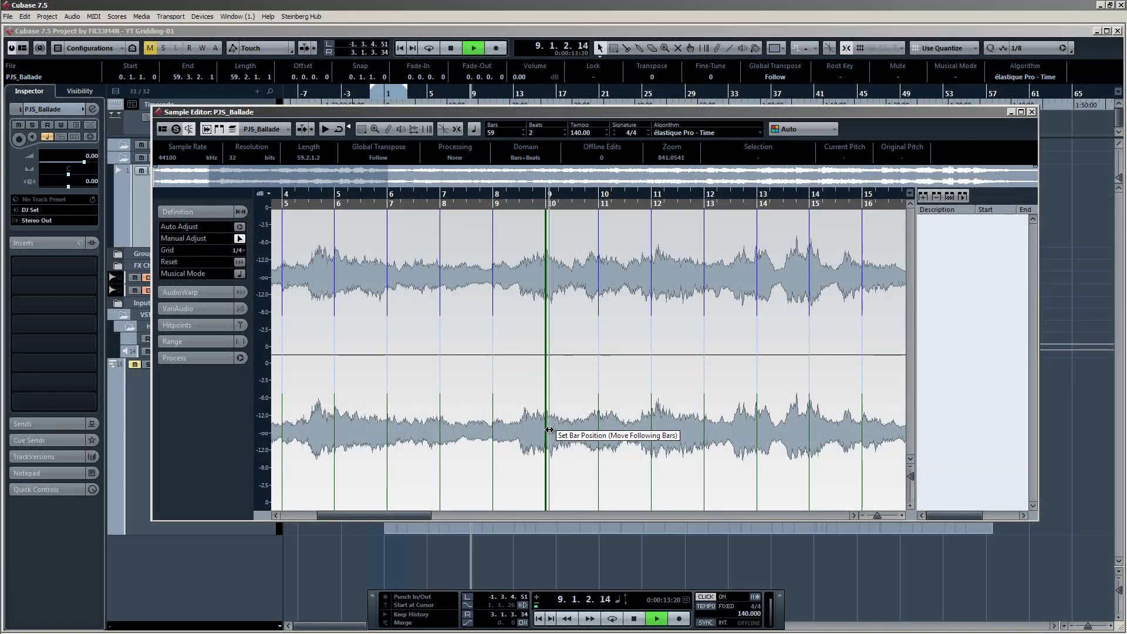
pyautogui.scroll(-2, 549, 430)
pyautogui.scroll(2, 685, 425)
pyautogui.scroll(-2, 516, 425)
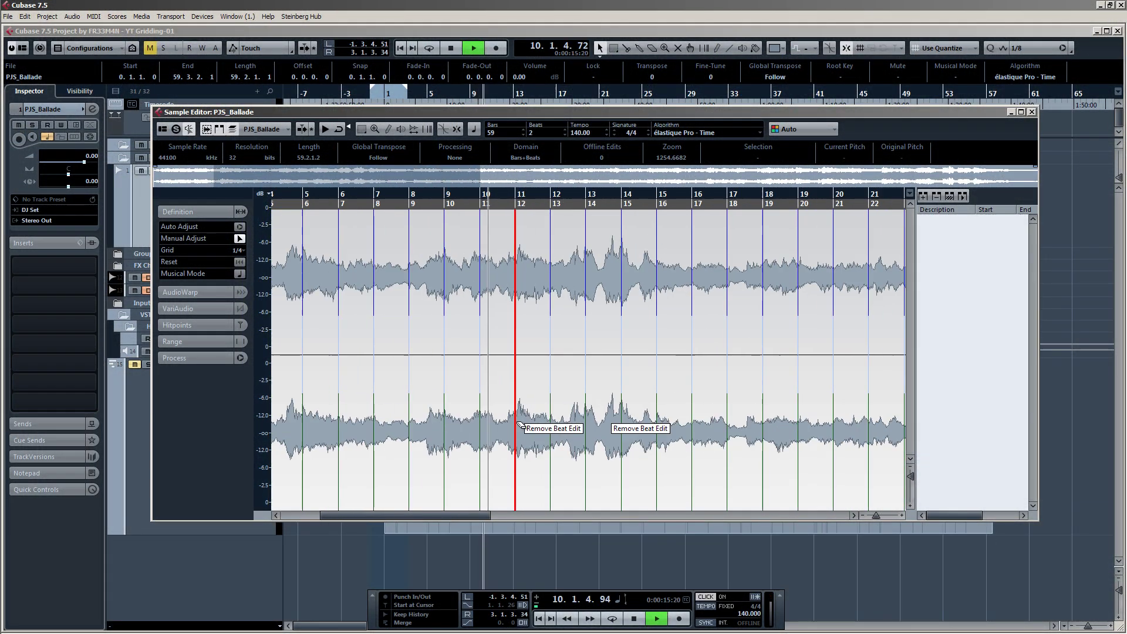
pyautogui.scroll(1, 728, 428)
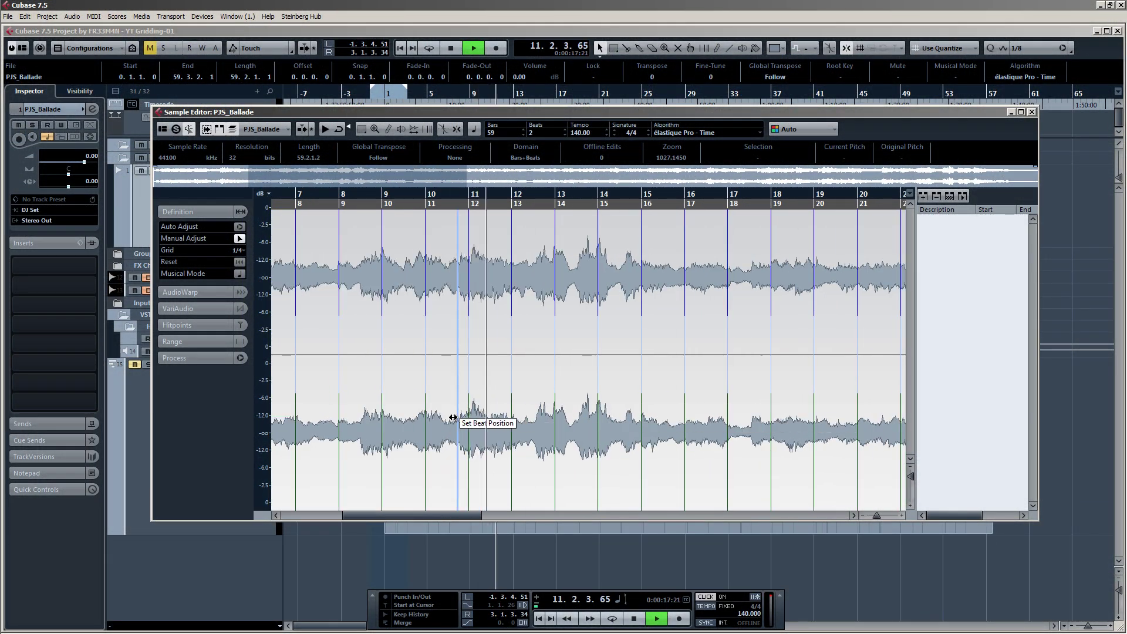
# Set the playback position to about 8.3.3.5 and audition the passage leading into bar 10.
pyautogui.click(366, 193)
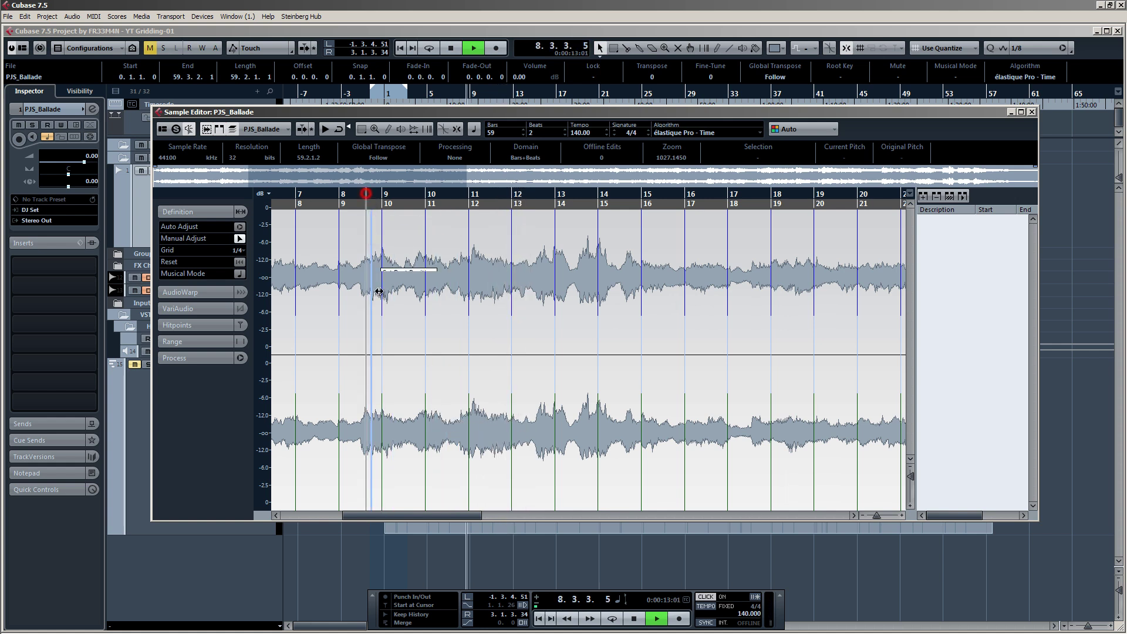
pyautogui.press('space')
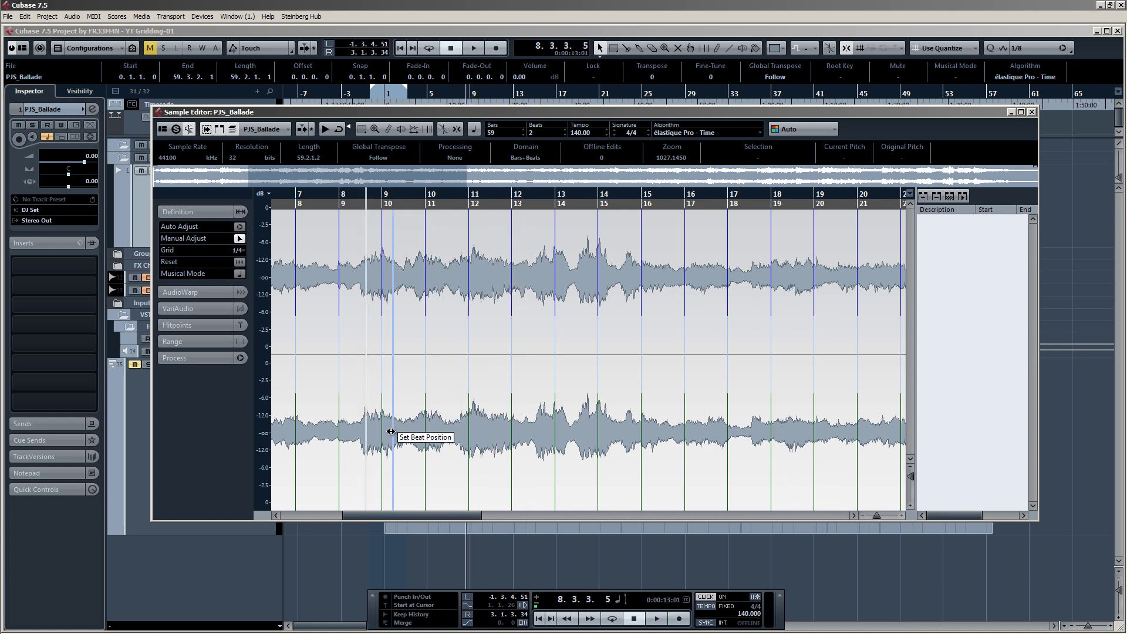
pyautogui.press('space')
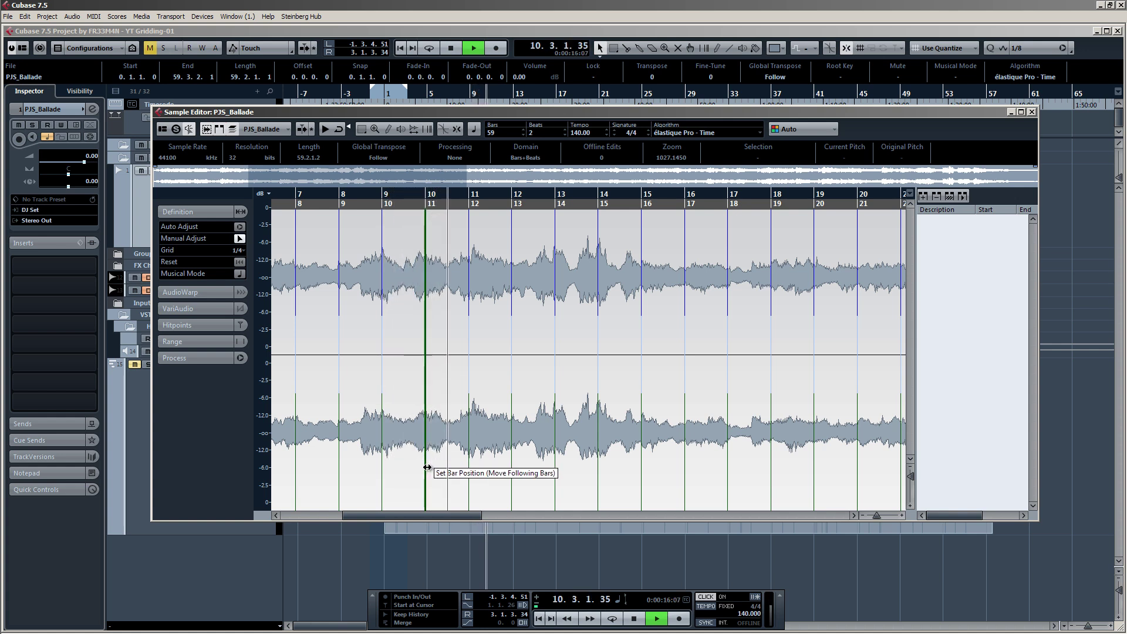
pyautogui.press('space')
# Try shifting grid bar 12 slightly later together with the following bars, audition the result, and remove the edit.
pyautogui.click(468, 472)
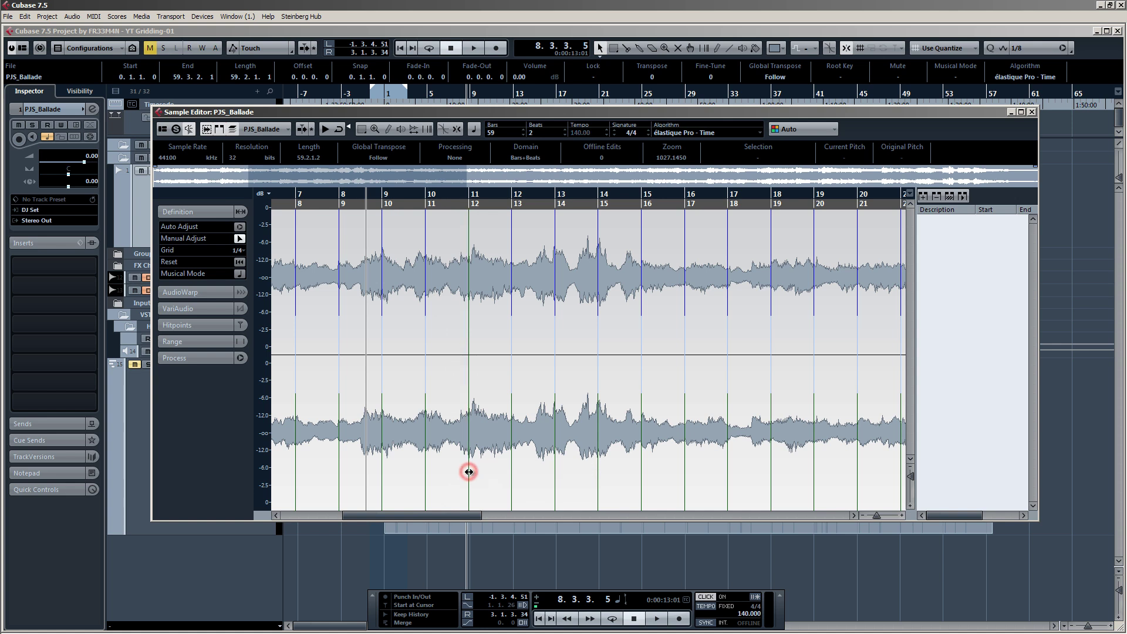
pyautogui.press('space')
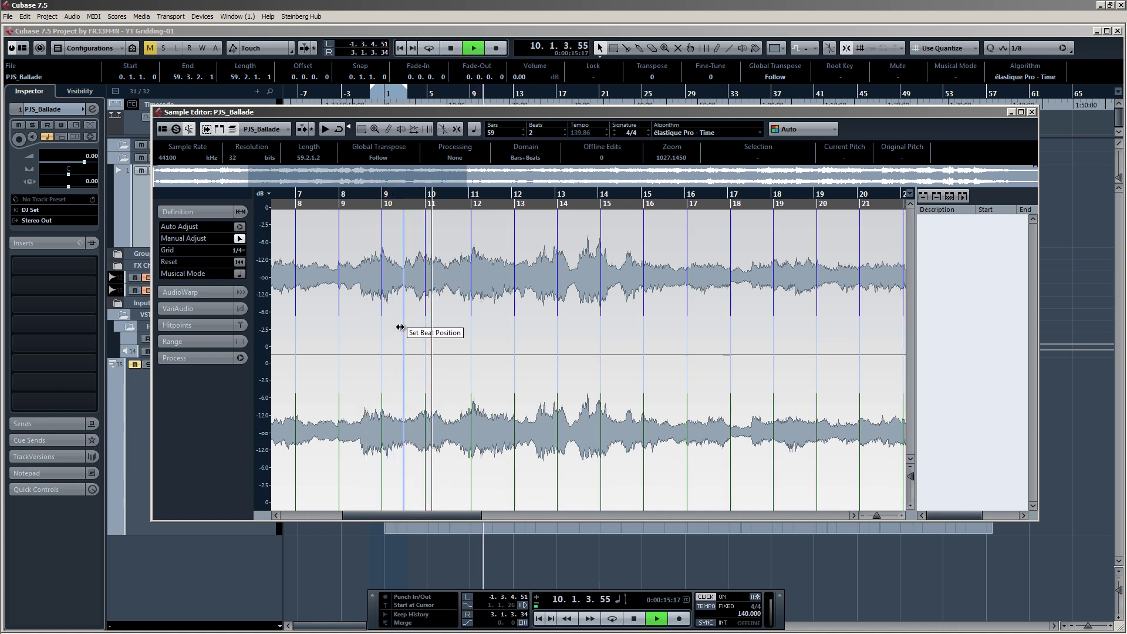
pyautogui.press('space')
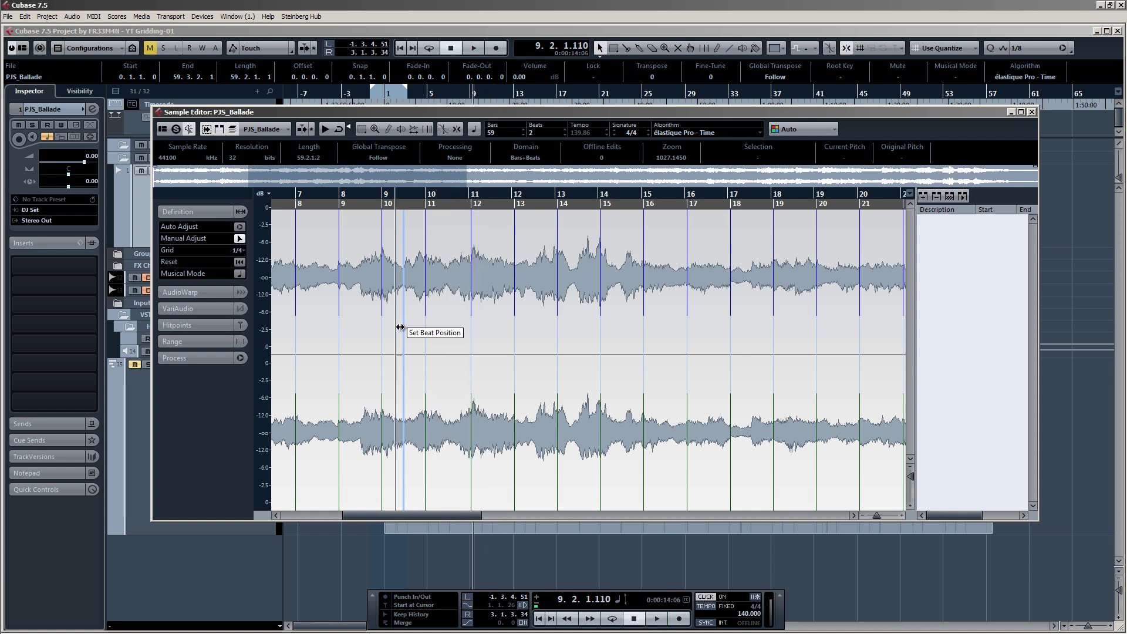
pyautogui.click(411, 369)
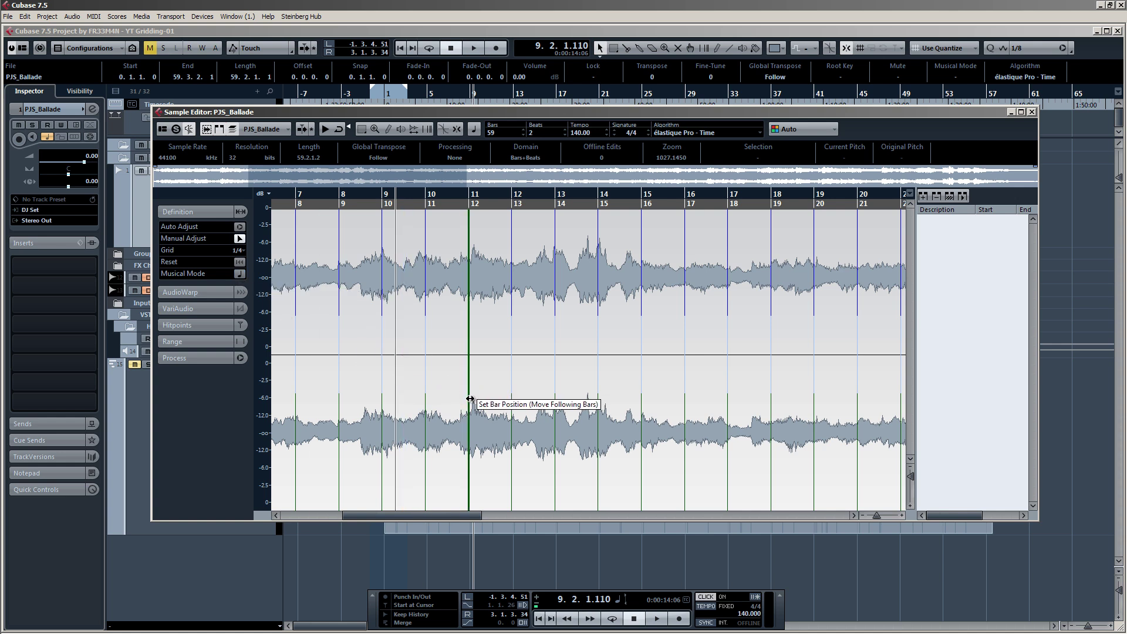
# Turn on Musical Mode, try moving grid bar 12 later to warp the audio, and remove that edit.
pyautogui.click(240, 275)
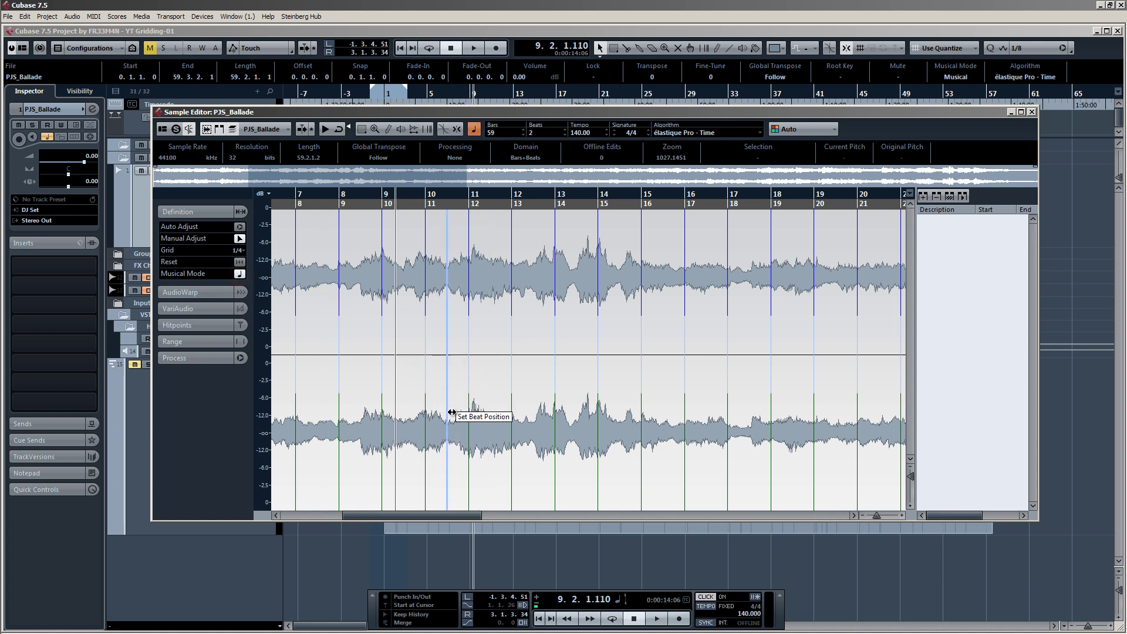
pyautogui.moveTo(468, 414); pyautogui.dragTo(491, 413)
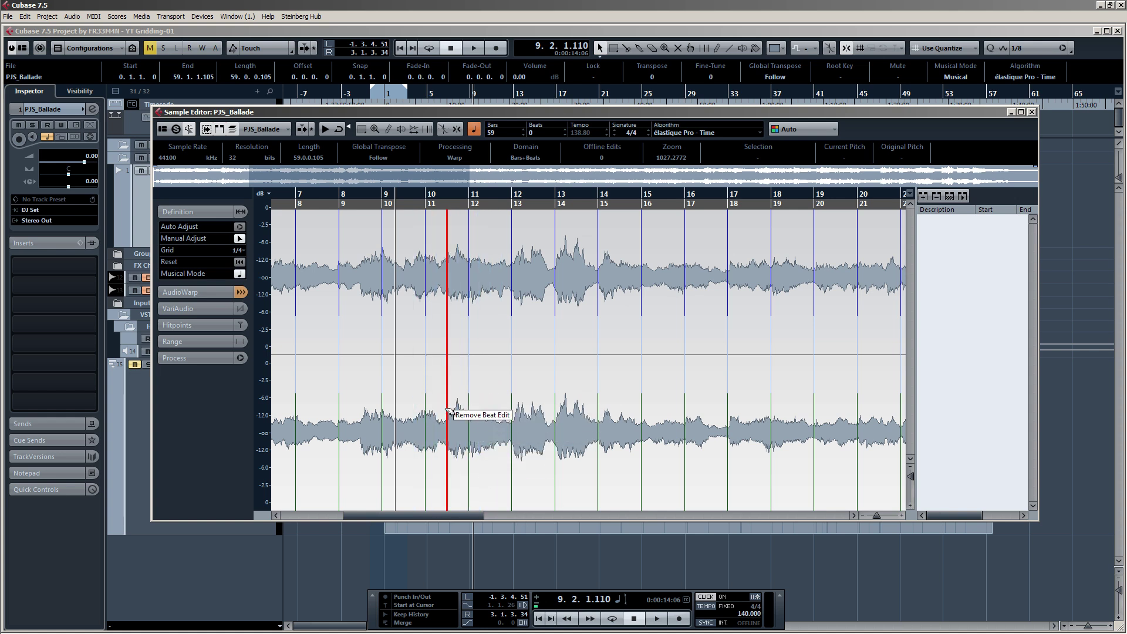
pyautogui.keyDown('shift'); pyautogui.click(448, 409); pyautogui.keyUp('shift')
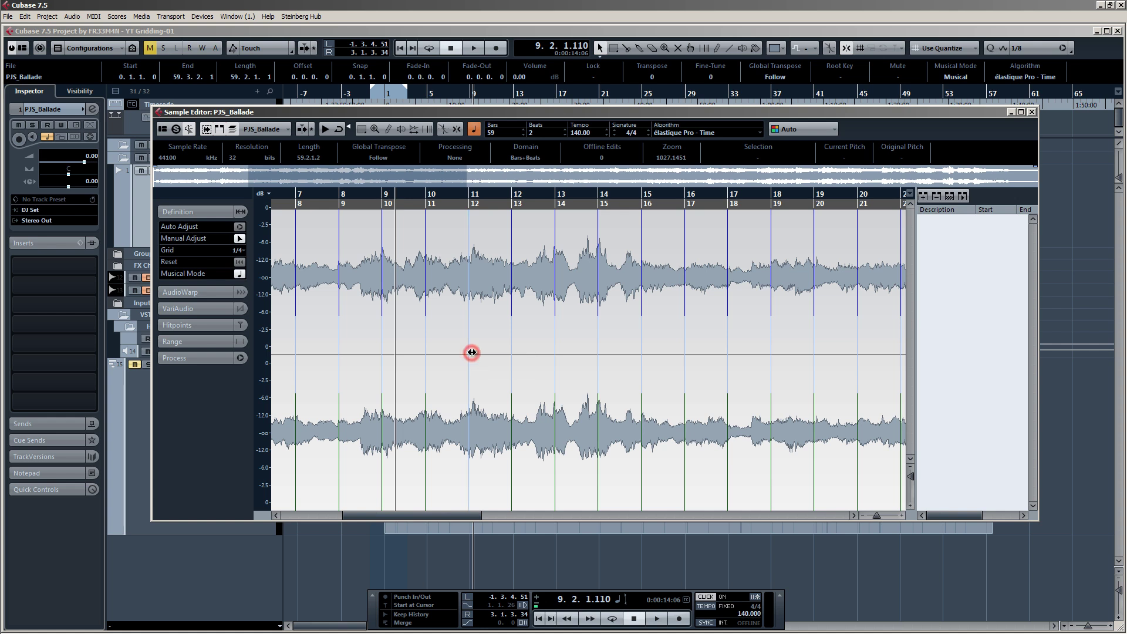
# Try setting a beat position around grid bar 12 by hand and remove the beat edit.
pyautogui.moveTo(472, 352); pyautogui.dragTo(469, 366)
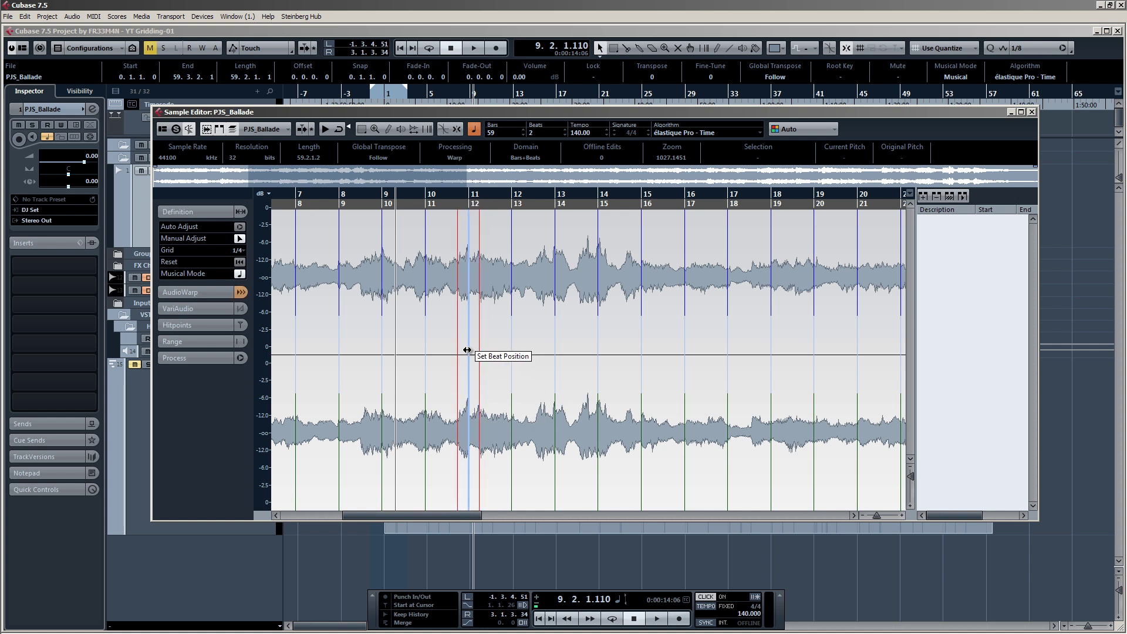
pyautogui.click(467, 350)
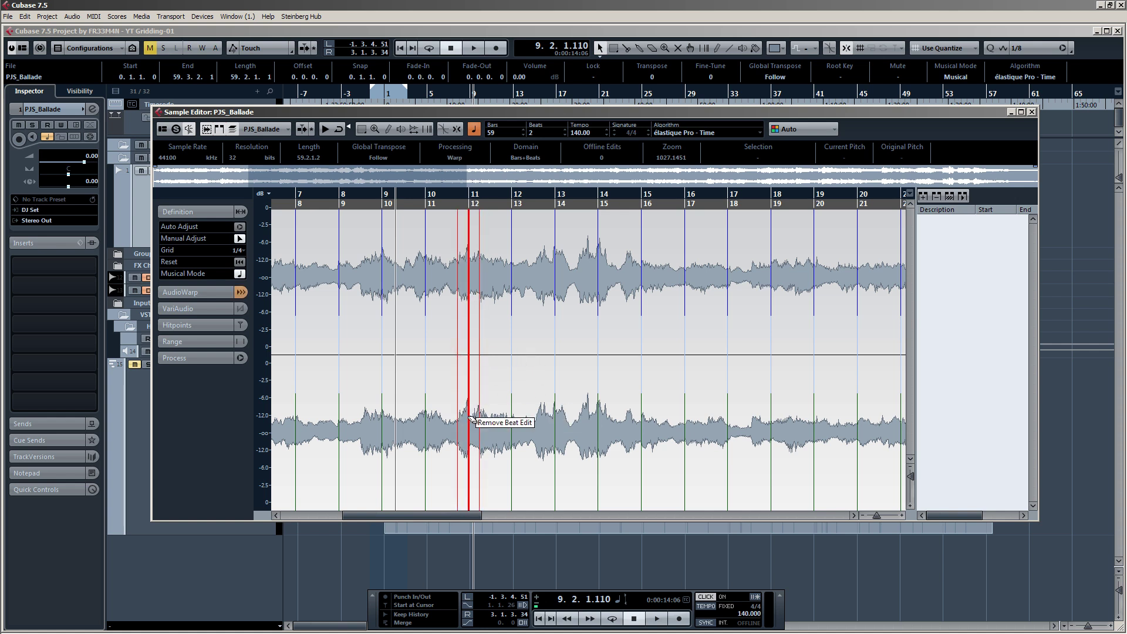
pyautogui.click(472, 418)
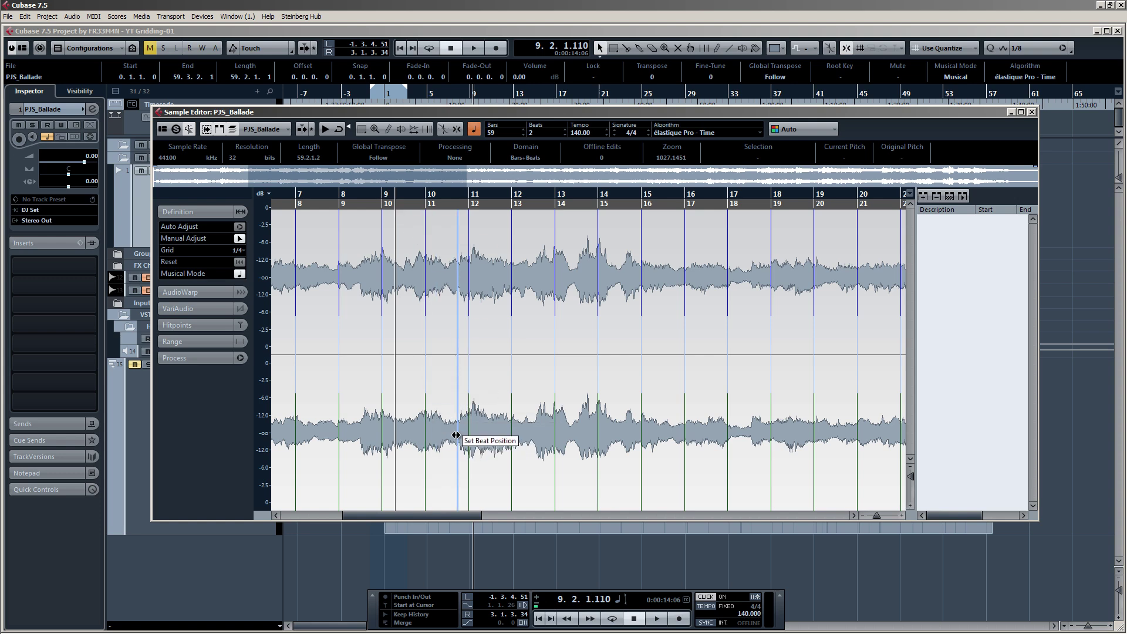
# Audition the passage around bars 9 to 11 and move grid bar 12 slightly later together with the following bars.
pyautogui.press('space')
pyautogui.scroll(2, 460, 447)
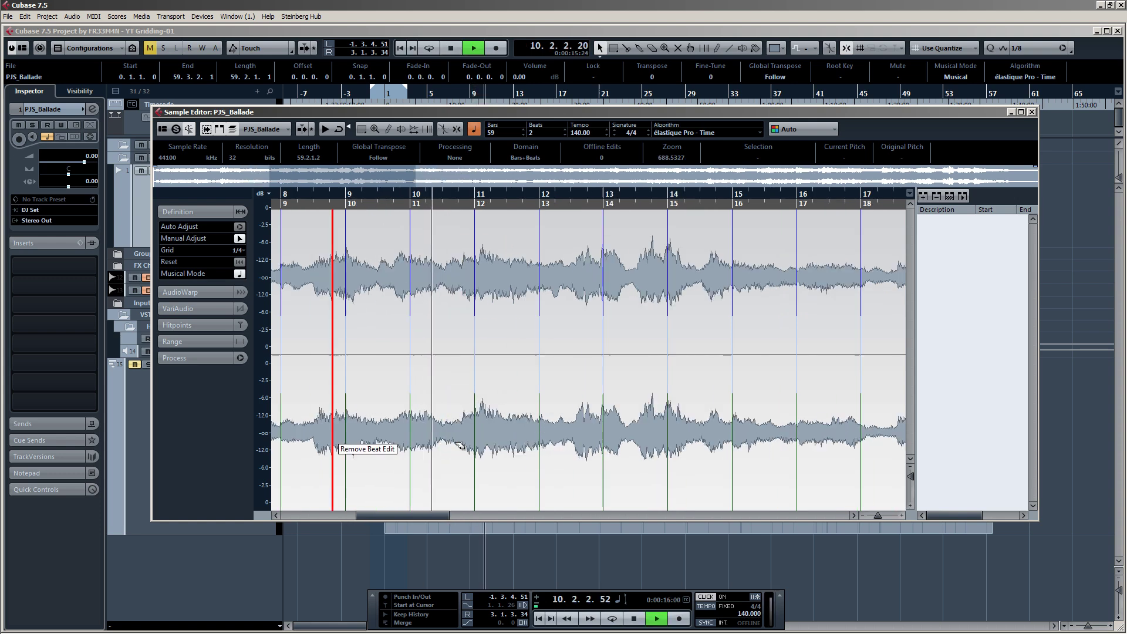
pyautogui.scroll(2, 470, 449)
pyautogui.press('space')
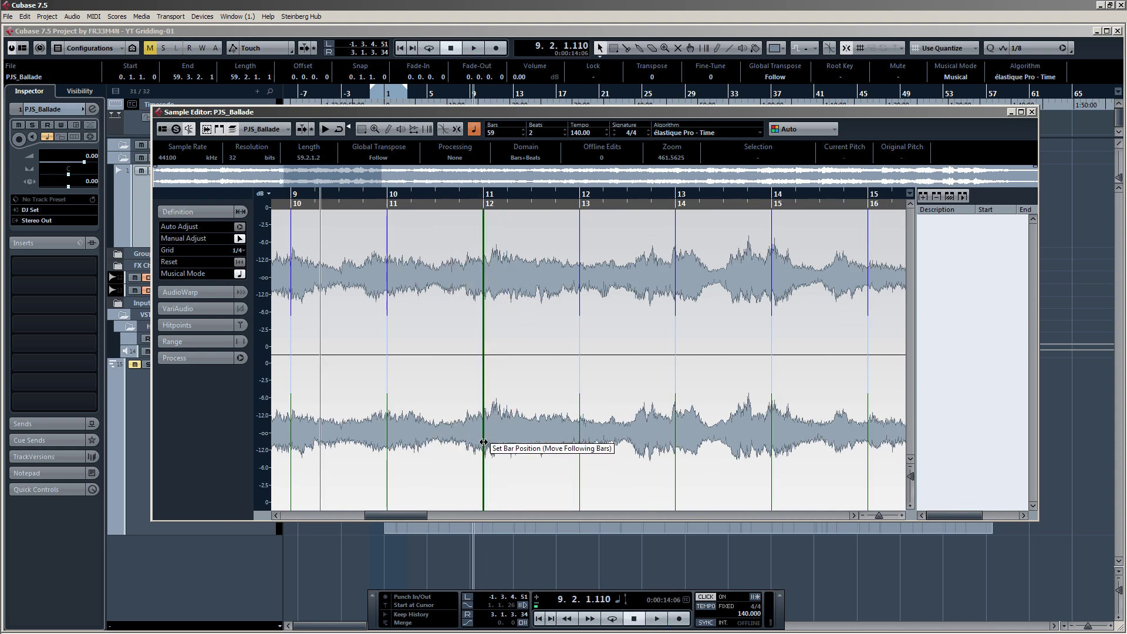
pyautogui.moveTo(483, 442); pyautogui.dragTo(491, 446)
pyautogui.press('space')
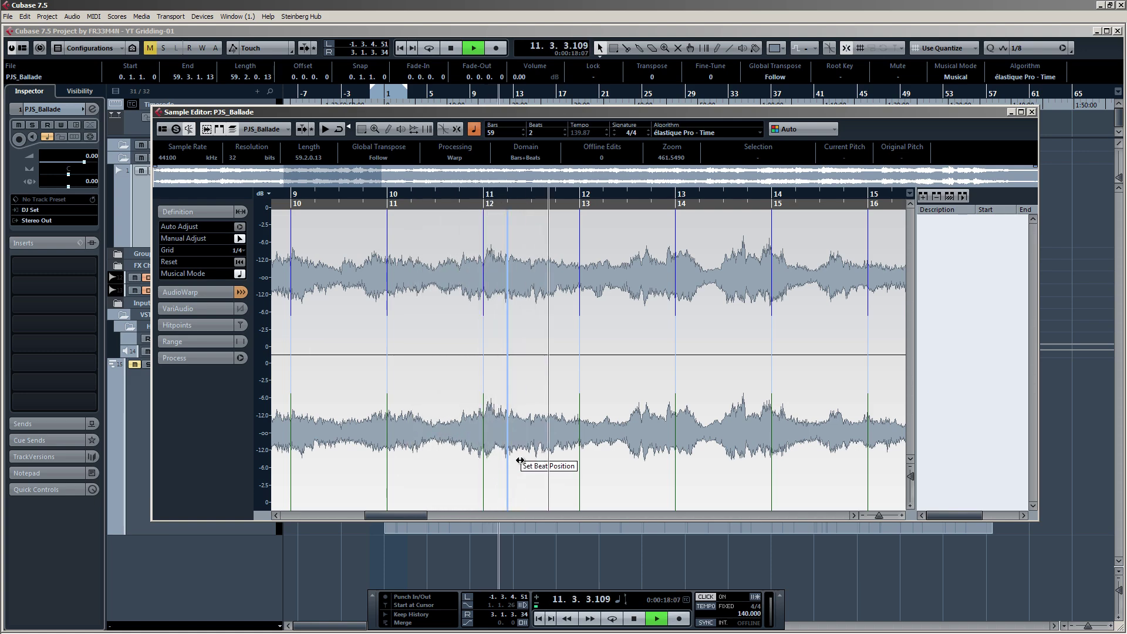
pyautogui.scroll(-1, 520, 461)
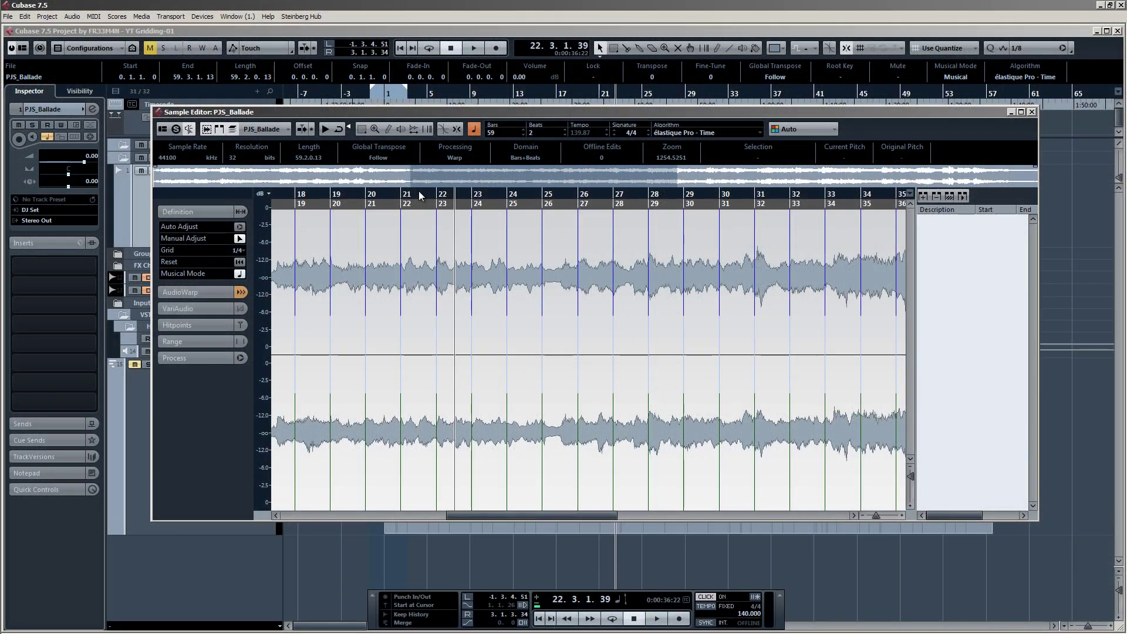
# Audition the passage from about bar 21 and adjust the position of grid bar 25 together with the following bars.
pyautogui.press('space')
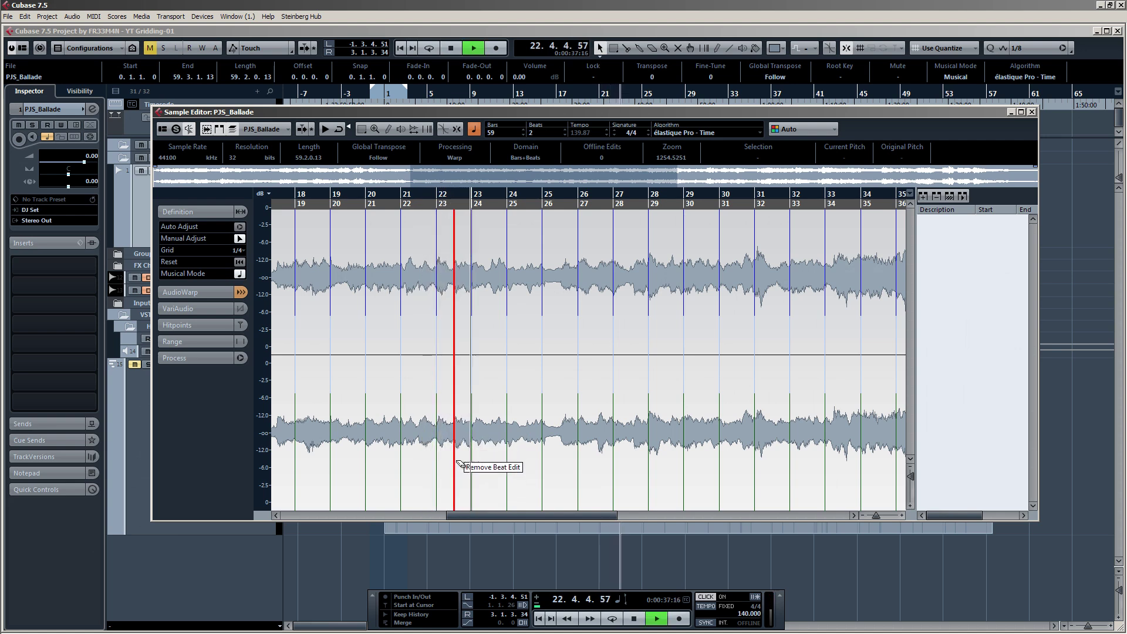
pyautogui.scroll(3, 469, 466)
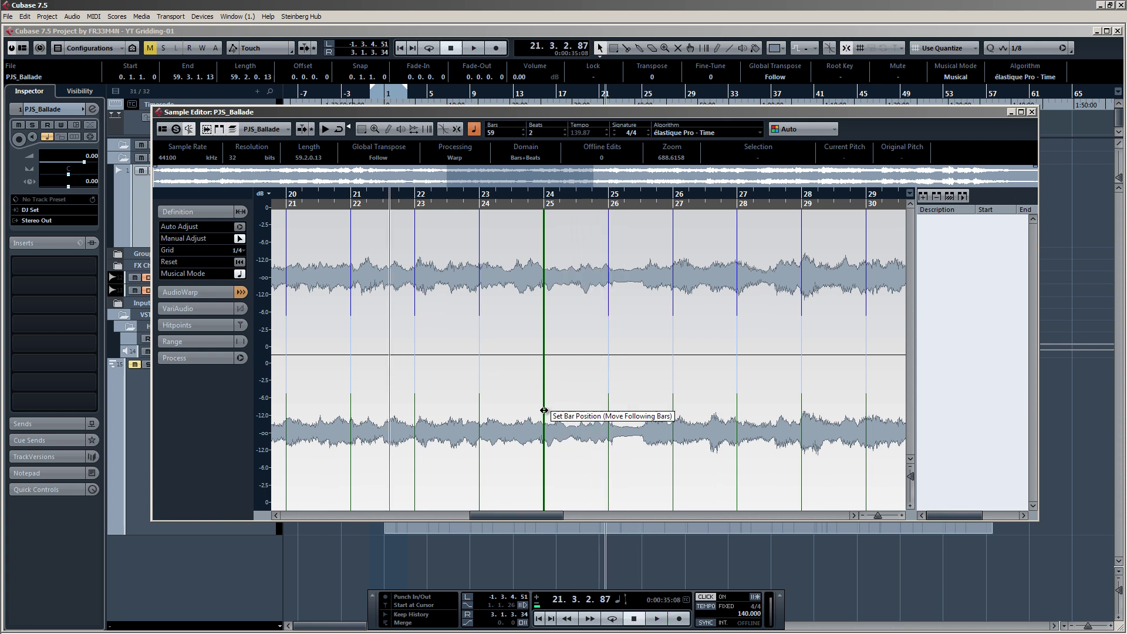
pyautogui.moveTo(545, 411); pyautogui.dragTo(544, 411)
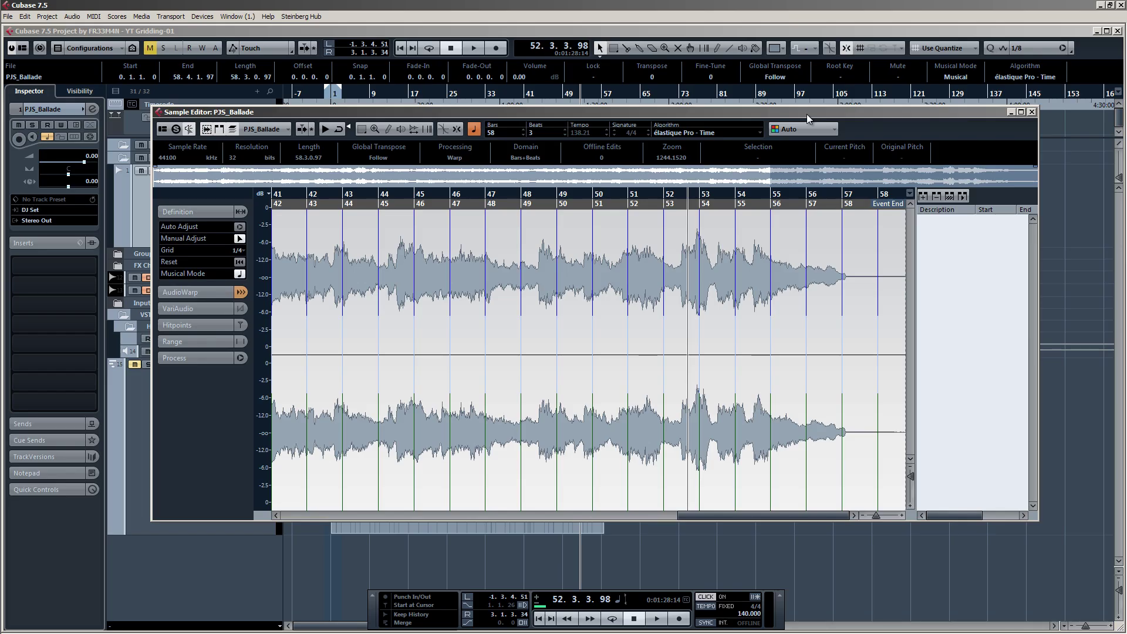
# Audition the ballad's ending from 52.3.3.98, close the Sample Editor and clear the event selection.
pyautogui.moveTo(807, 114)
pyautogui.mouseDown()
pyautogui.moveTo(848, 274)
pyautogui.moveTo(770, 114)
pyautogui.moveTo(792, 234)
pyautogui.moveTo(792, 119)
pyautogui.mouseUp()
pyautogui.press('space')
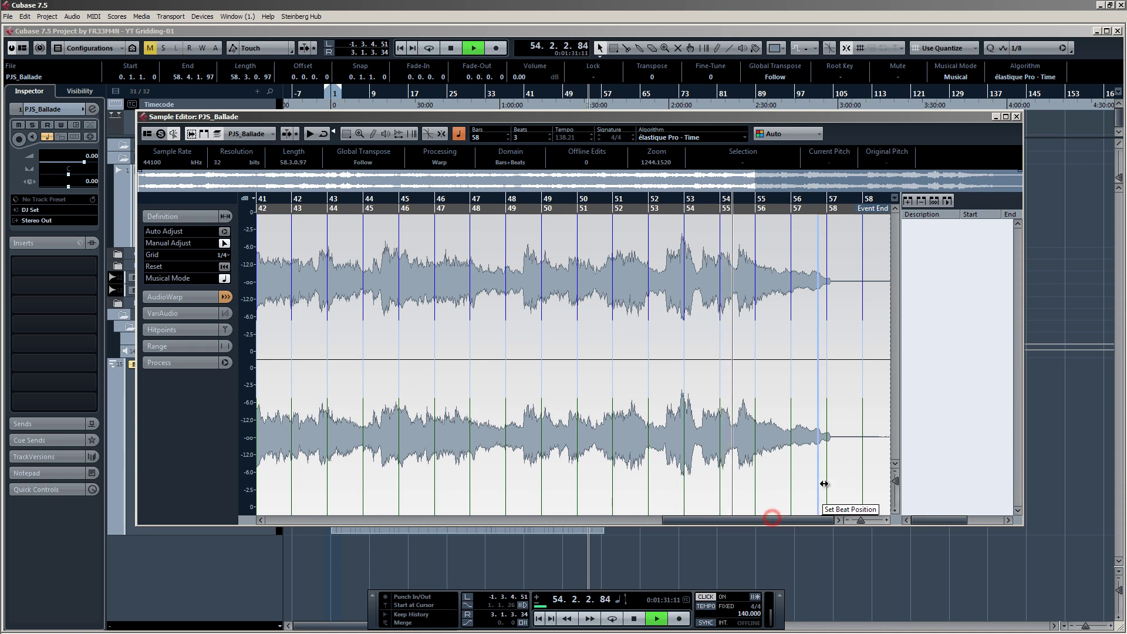
pyautogui.scroll(3, 857, 399)
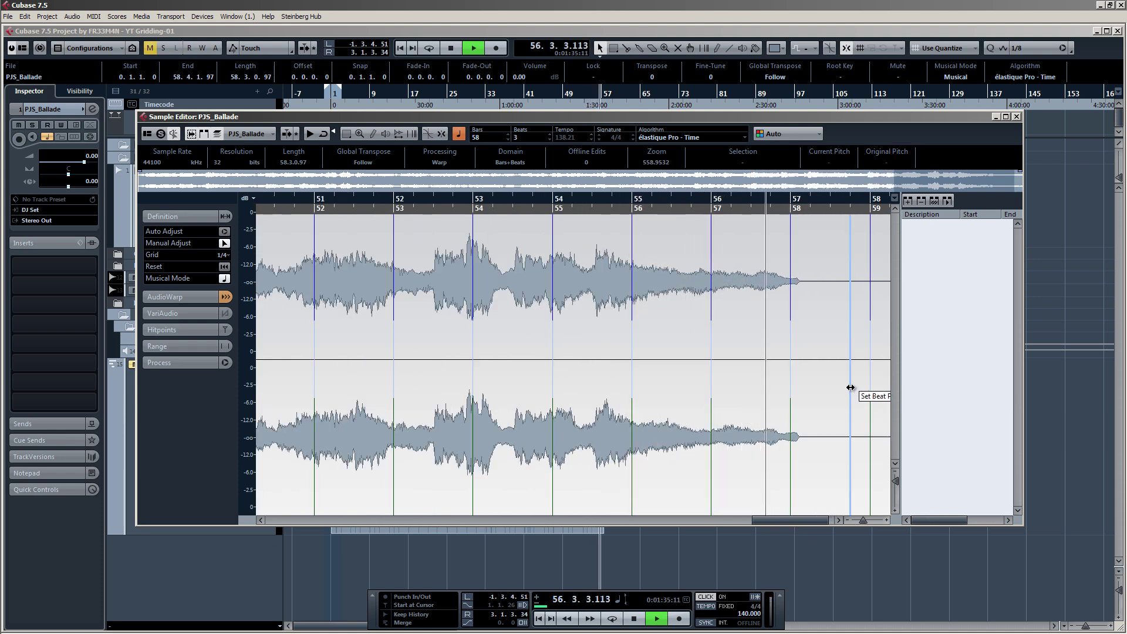
pyautogui.press('space')
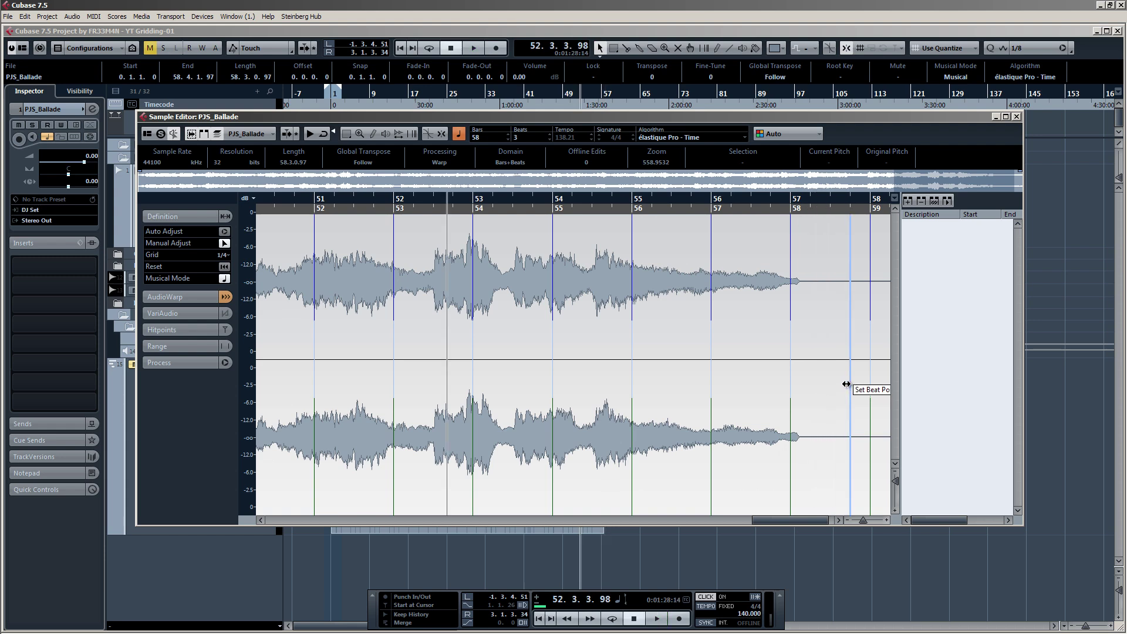
pyautogui.press('Return')
pyautogui.click(579, 281)
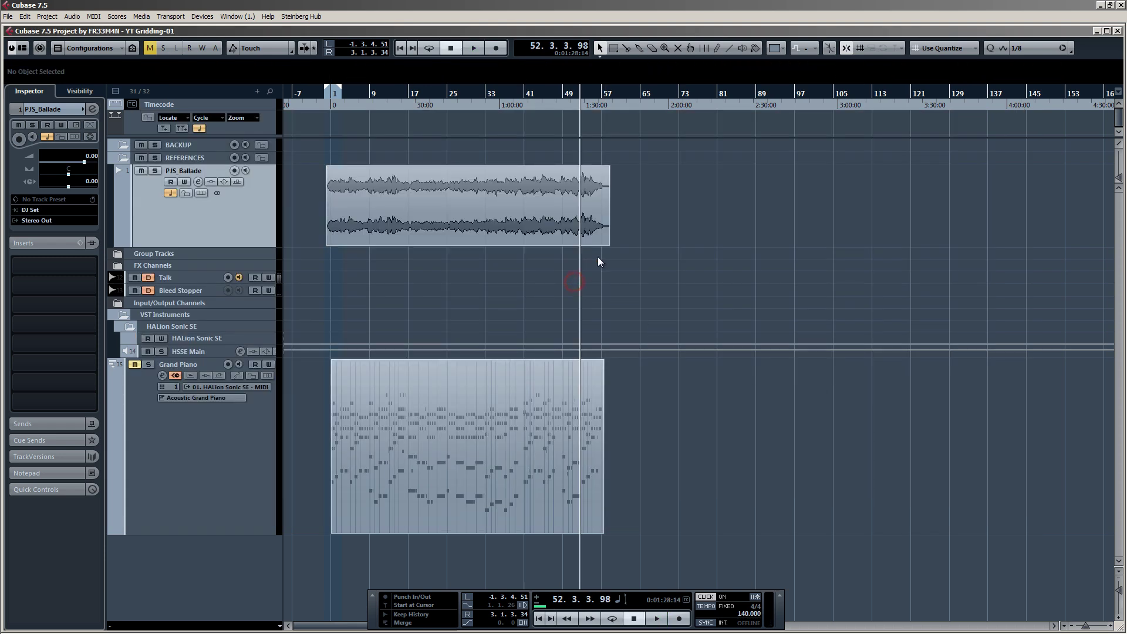
# Reopen the PJS_Ballade event in the Sample Editor, examine the grid of the final bars, and close the editor.
pyautogui.scroll(3, 598, 252)
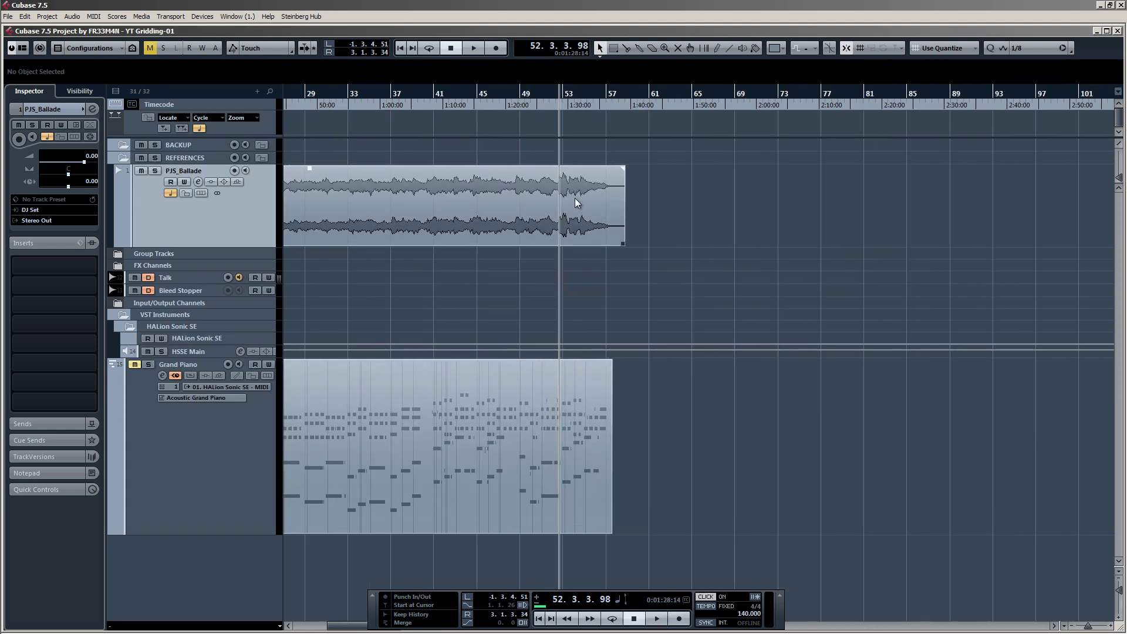
pyautogui.doubleClick(612, 215)
pyautogui.scroll(-3, 745, 343)
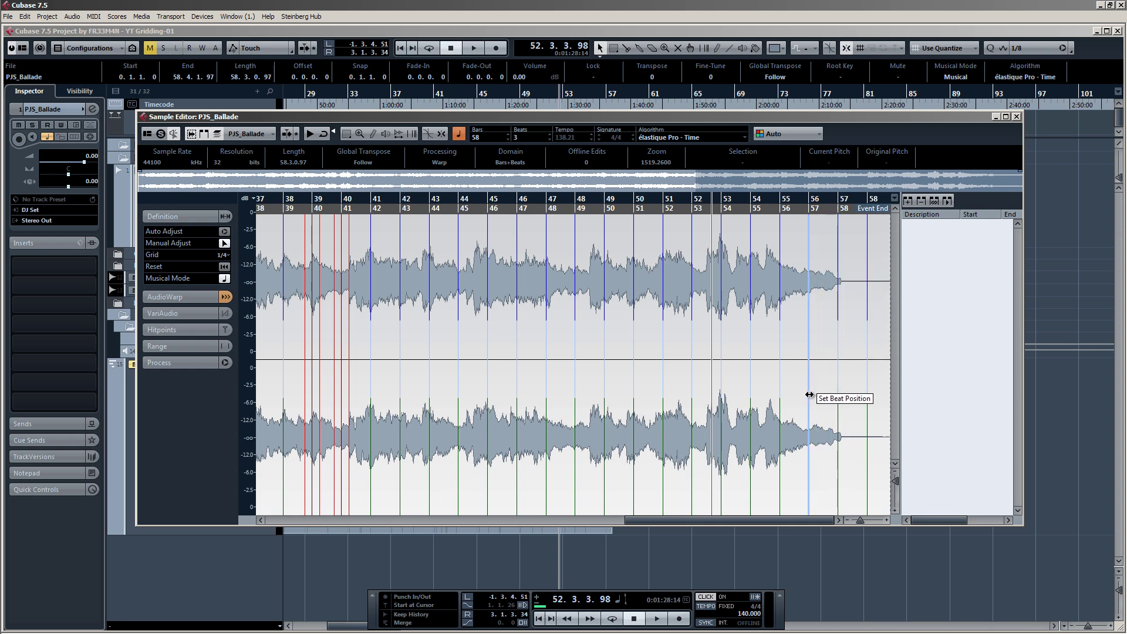
pyautogui.click(1017, 116)
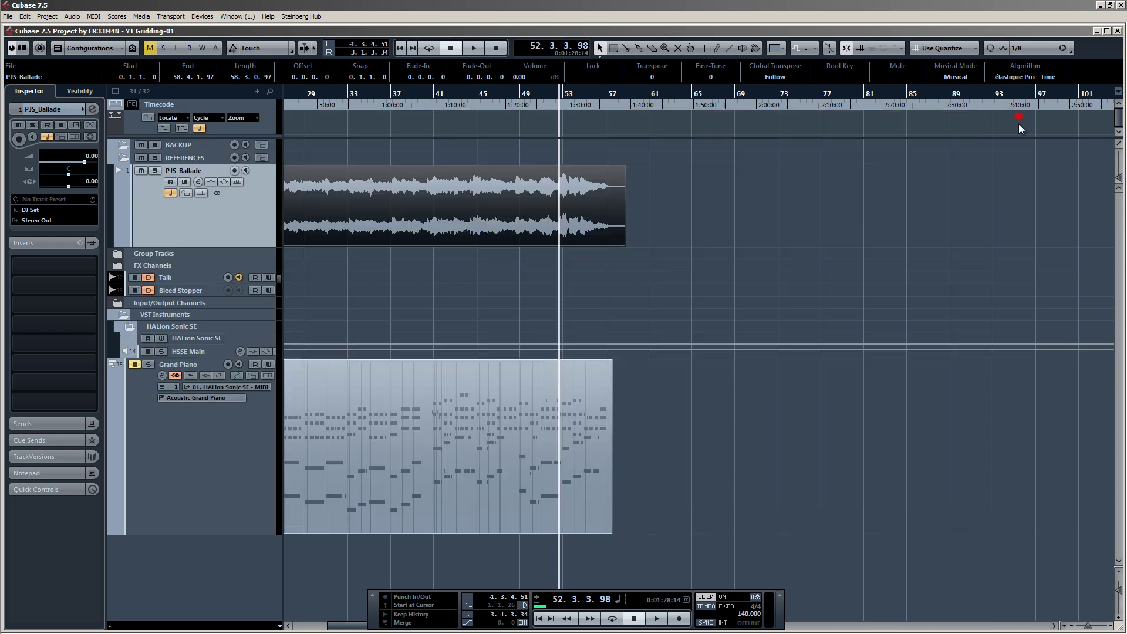
# Compare the end of the ballad's audio event with the end of the Grand Piano part in the project.
pyautogui.click(722, 222)
pyautogui.press('g')
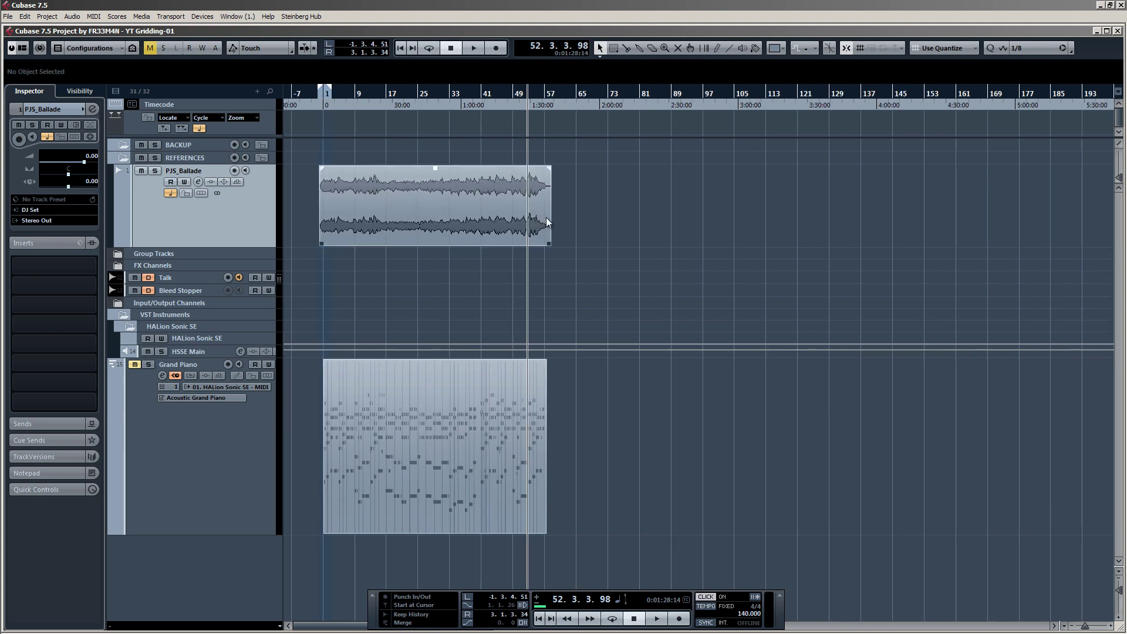
pyautogui.press('h')
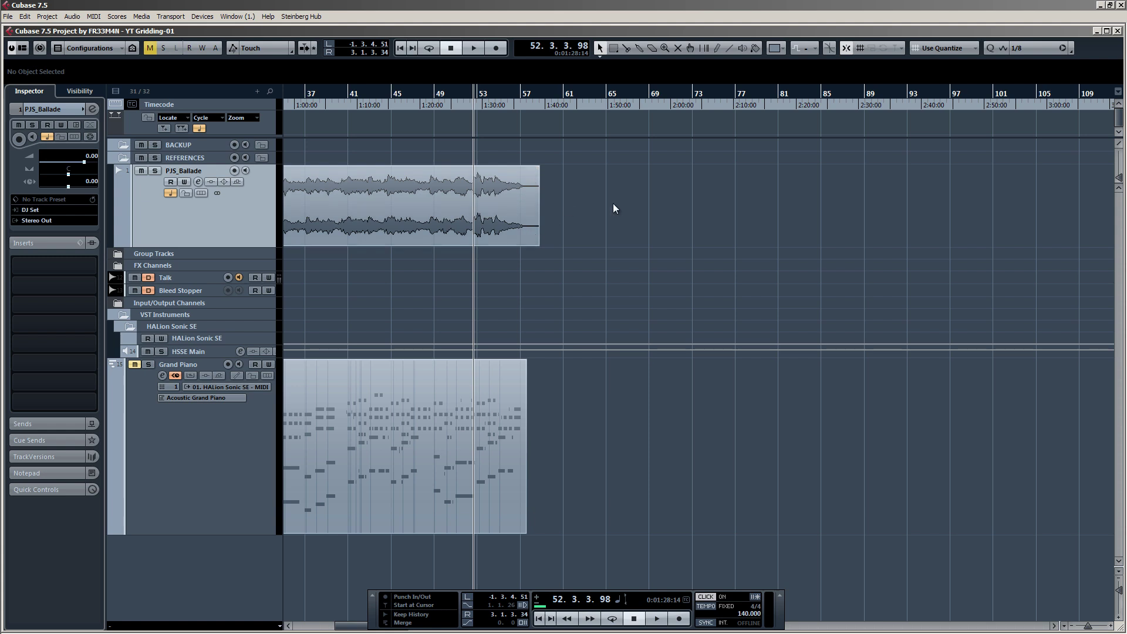
pyautogui.press('g')
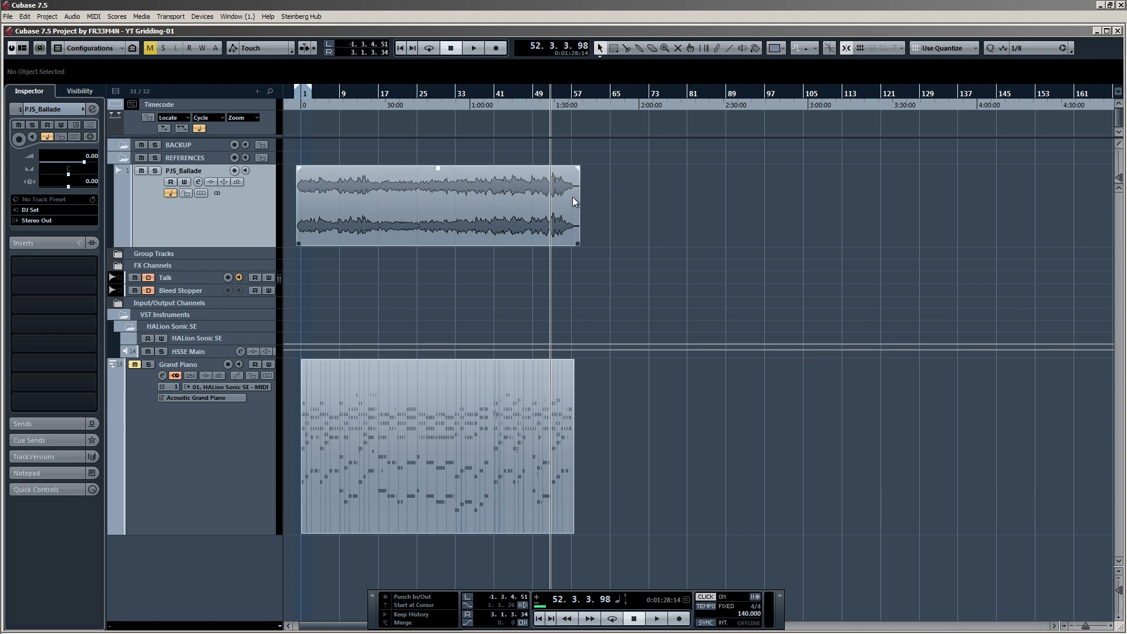
pyautogui.scroll(5, 575, 186)
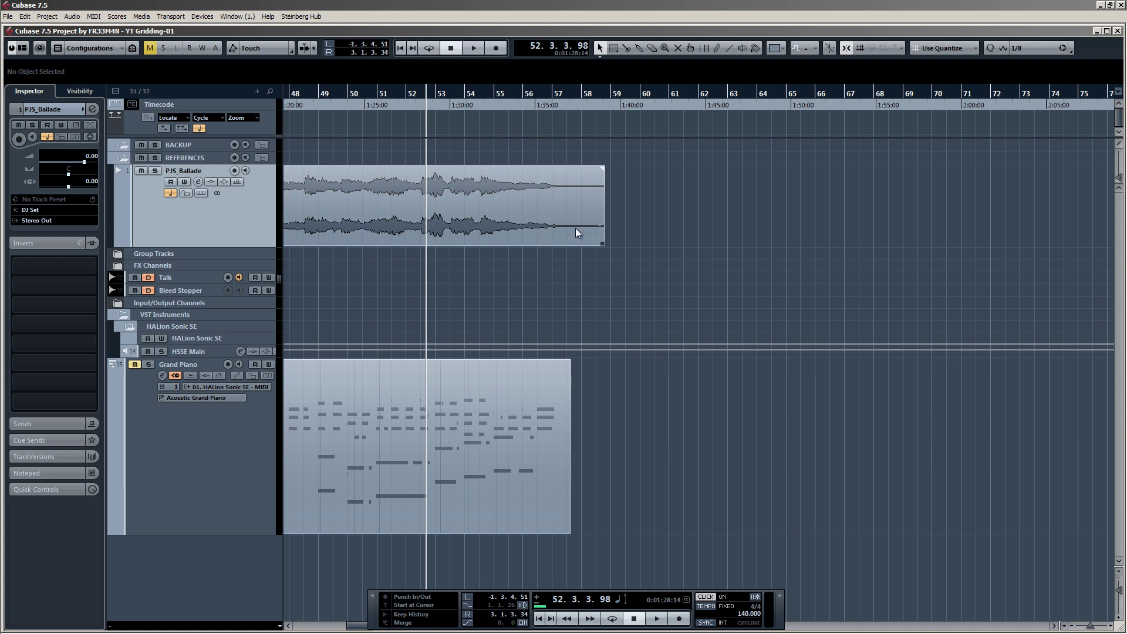
pyautogui.scroll(-5, 555, 205)
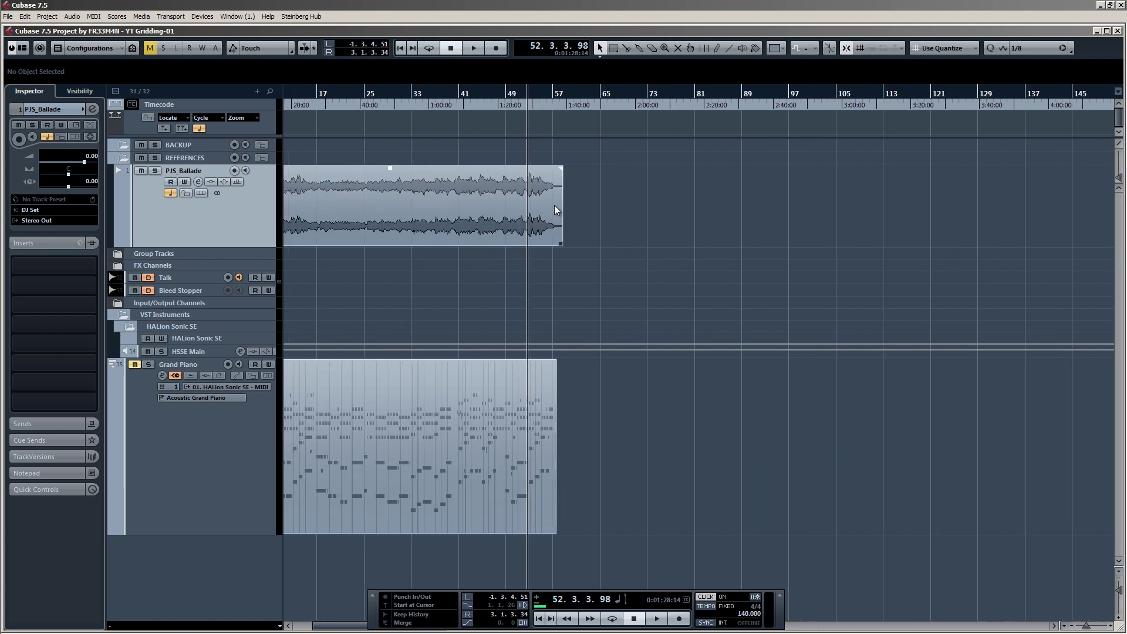
pyautogui.scroll(-4, 493, 207)
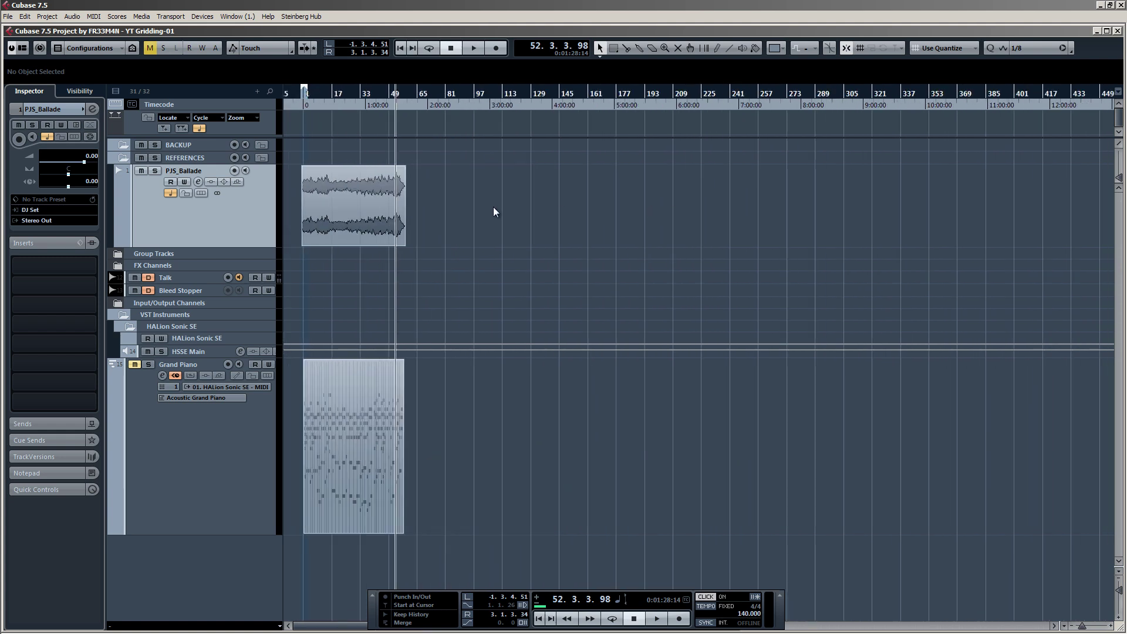
# Unmute the Grand Piano track and set the playback position to 0.4.3.0, just before bar 1.
pyautogui.click(302, 96)
pyautogui.scroll(6, 302, 176)
pyautogui.scroll(-3, 336, 208)
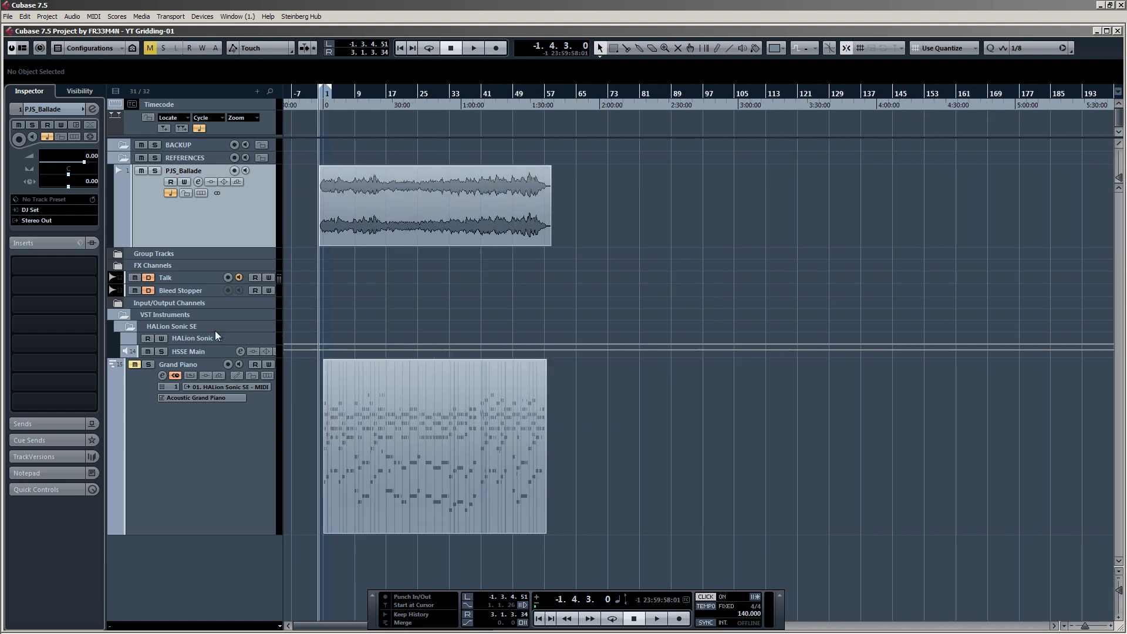
pyautogui.scroll(6, 316, 302)
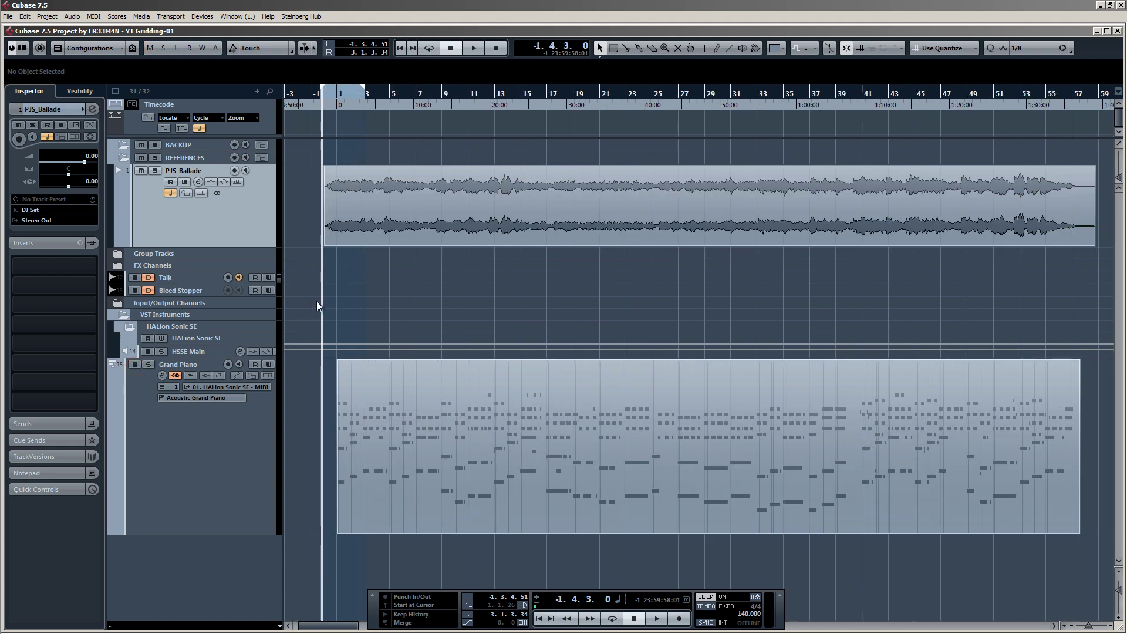
pyautogui.click(355, 96)
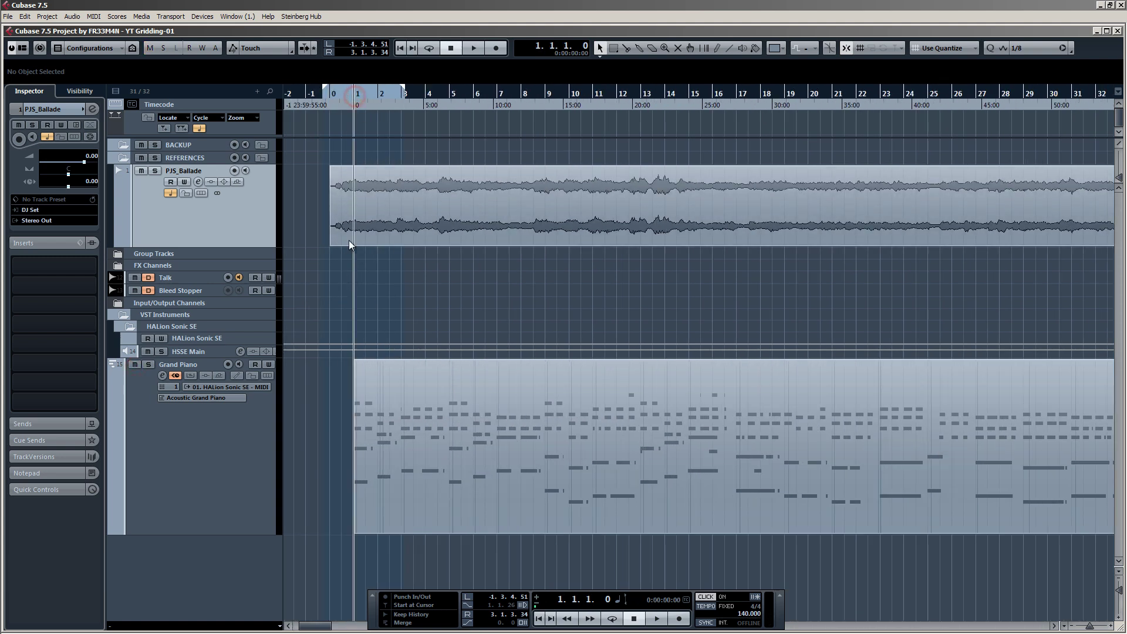
pyautogui.click(351, 96)
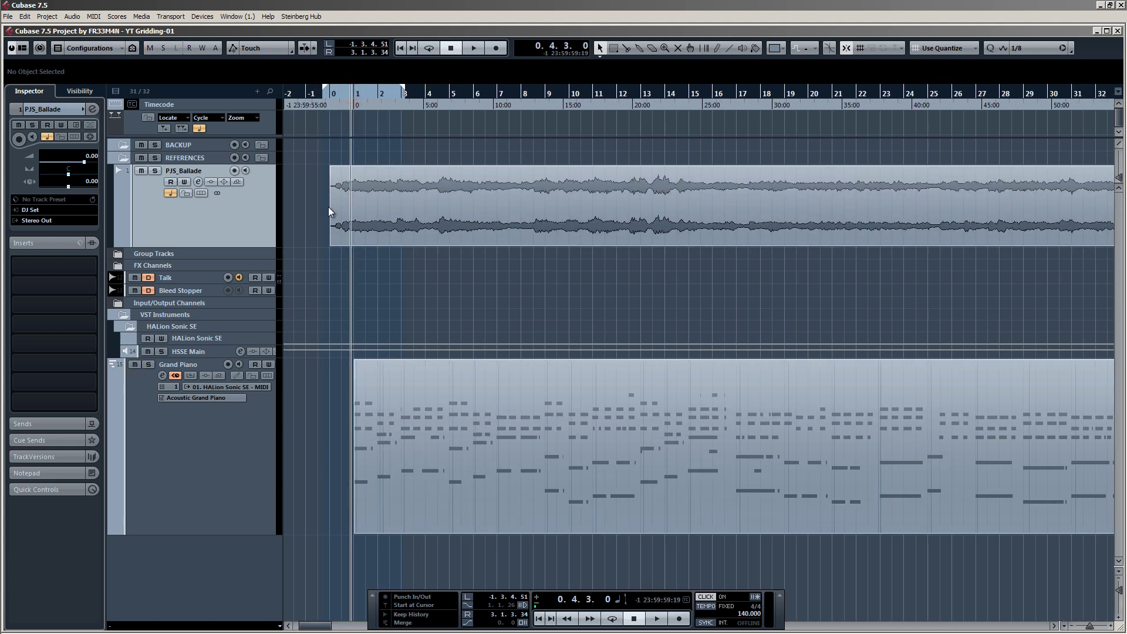
pyautogui.press('g')
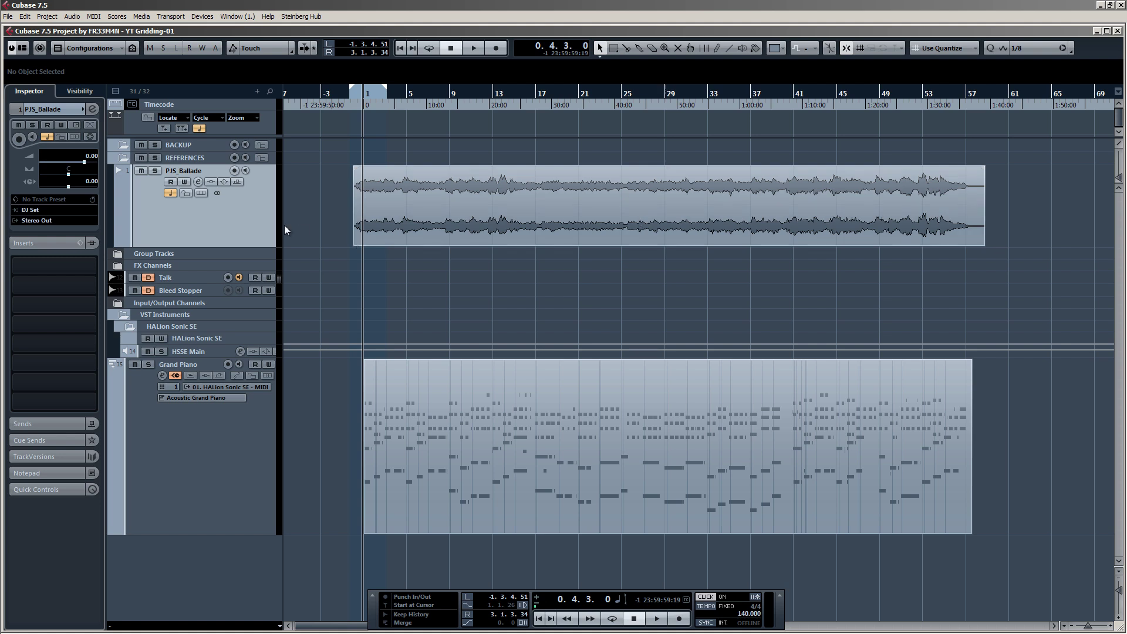
# Add a tempo track below the PJS_Ballade track.
pyautogui.rightClick(255, 235)
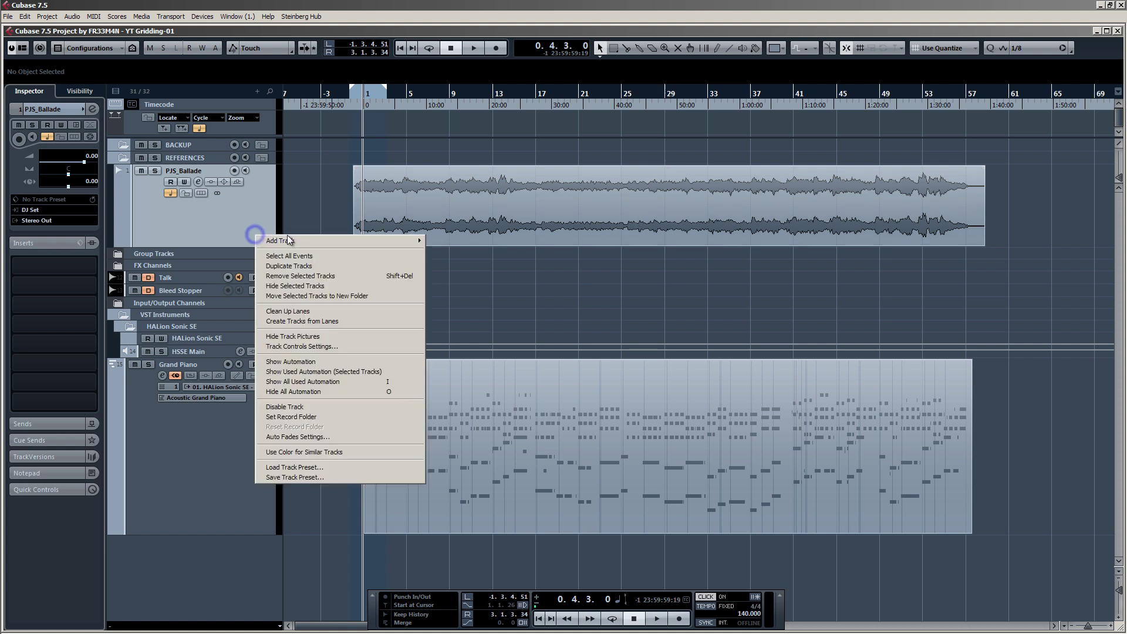
pyautogui.moveTo(296, 239)
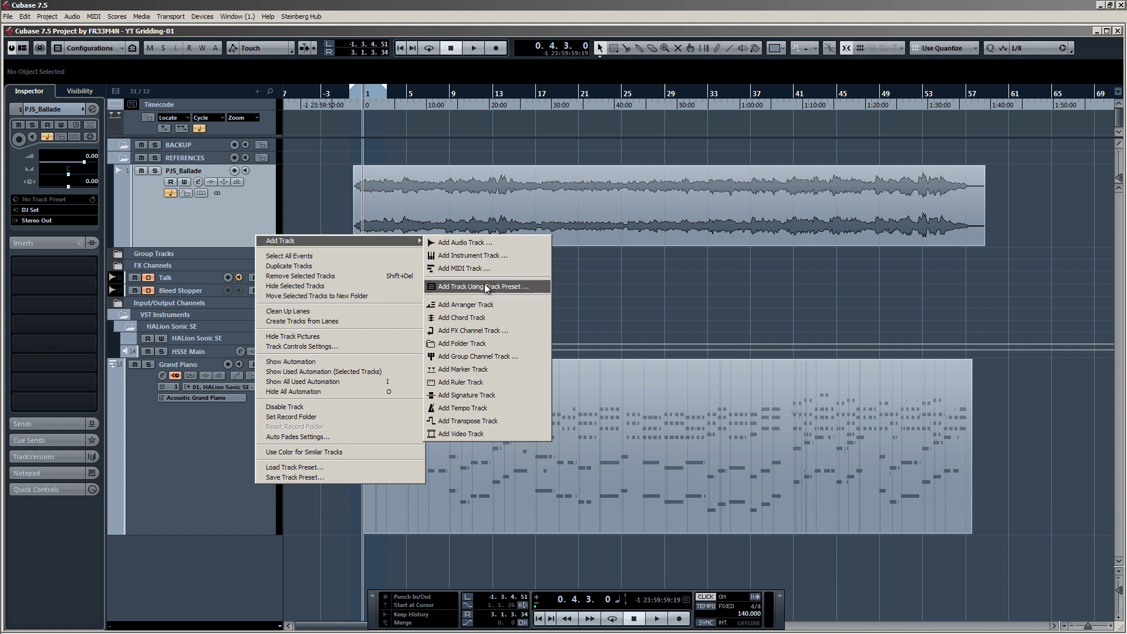
pyautogui.click(459, 408)
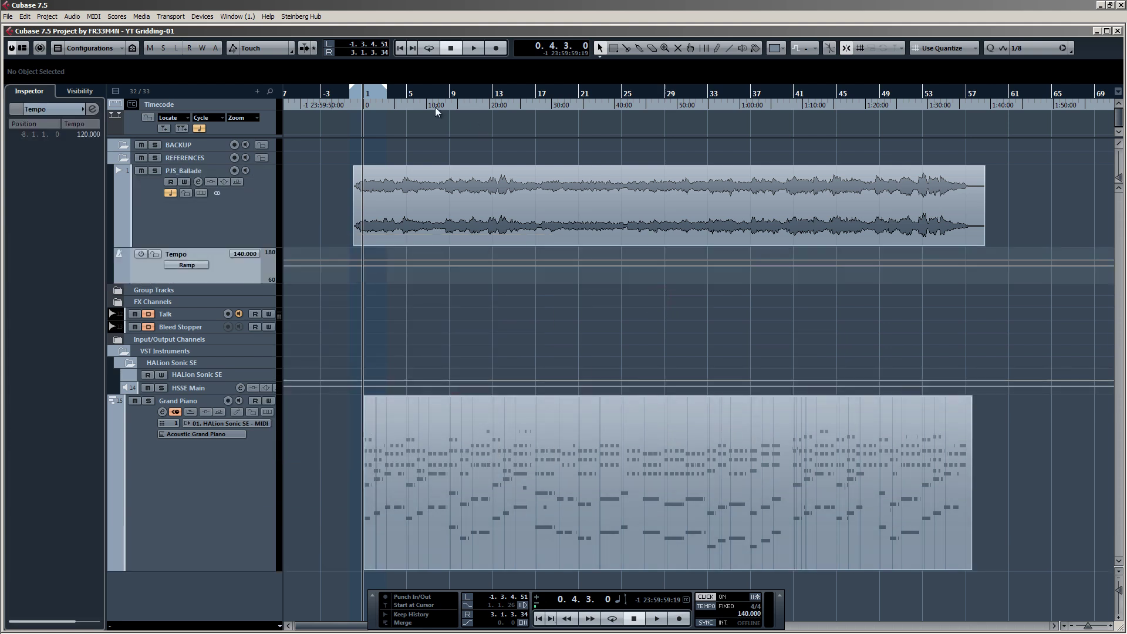
# Play the ballad audio and piano together from about -1.1.2.17 at the fixed tempo, and stop playback near bar 3.
pyautogui.moveTo(400, 92); pyautogui.dragTo(356, 93)
pyautogui.keyDown('ctrl'); pyautogui.scroll(4, 328, 415); pyautogui.keyUp('ctrl')
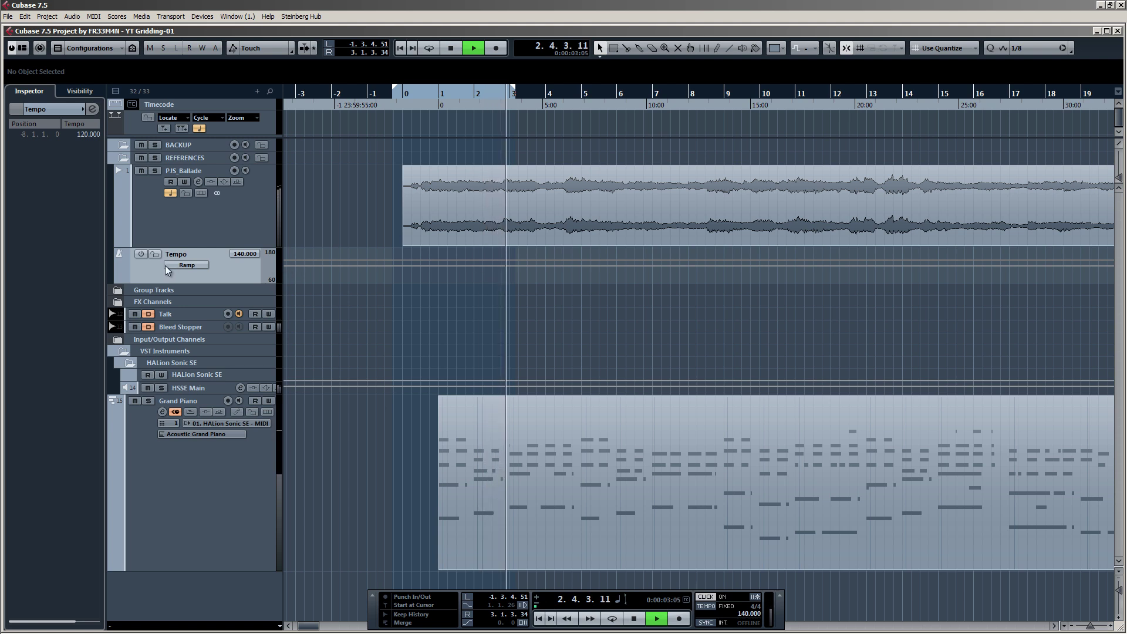
pyautogui.press('space')
# Activate the tempo track, make it taller, and add a 120 BPM tempo point at 0.2.1.45.
pyautogui.click(140, 253)
pyautogui.moveTo(229, 282); pyautogui.dragTo(455, 331)
pyautogui.click(457, 304)
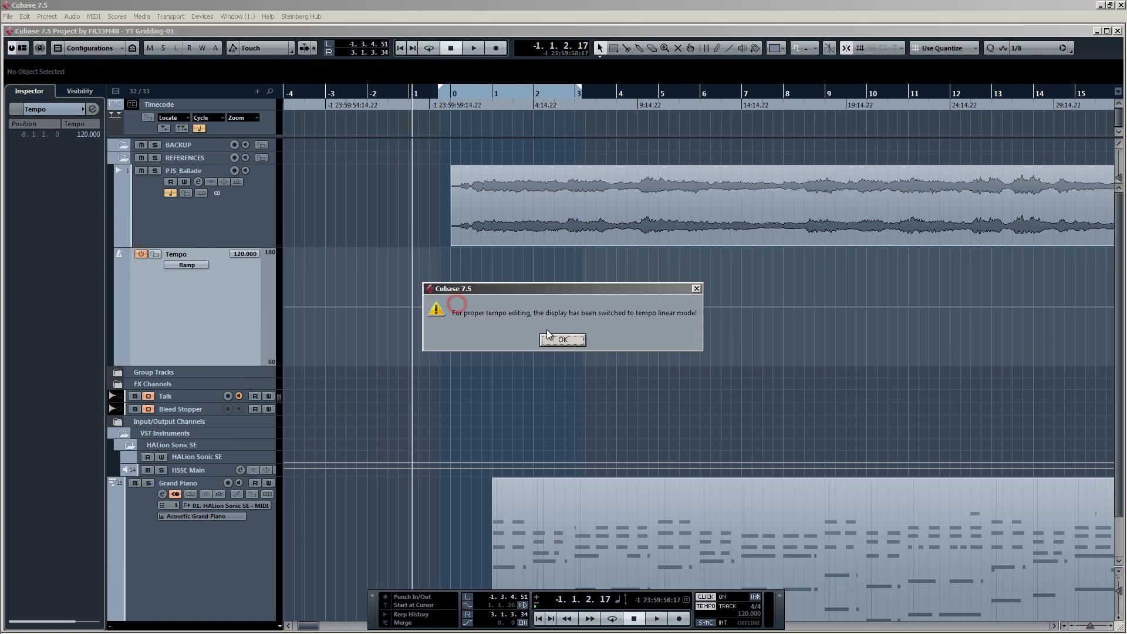
pyautogui.click(560, 337)
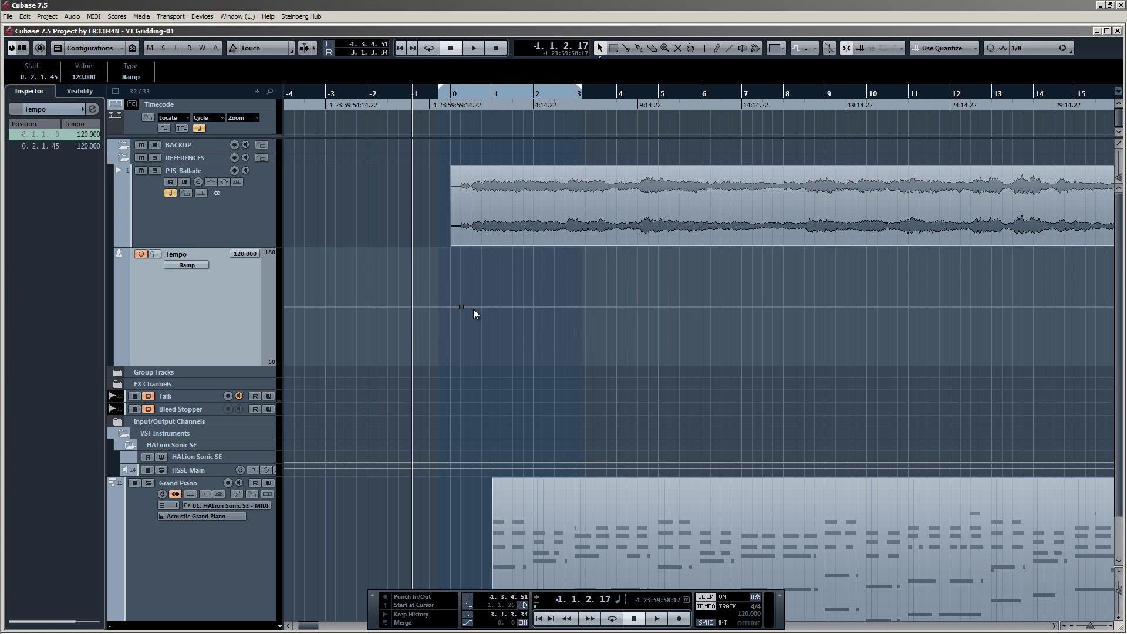
# During playback, add ramped tempo points of 97 BPM at 2.4.1.0, 165 BPM at 4.1.1.0 and 68 BPM at 10.2.3.0.
pyautogui.moveTo(501, 308); pyautogui.dragTo(563, 330)
pyautogui.press('space')
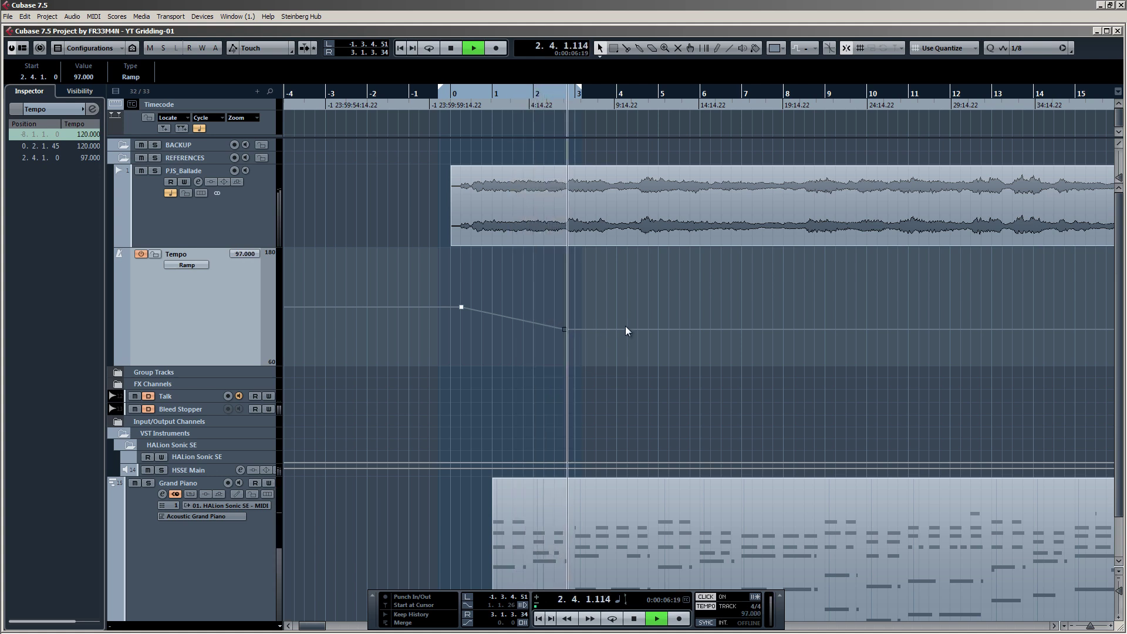
pyautogui.moveTo(625, 327); pyautogui.dragTo(622, 251)
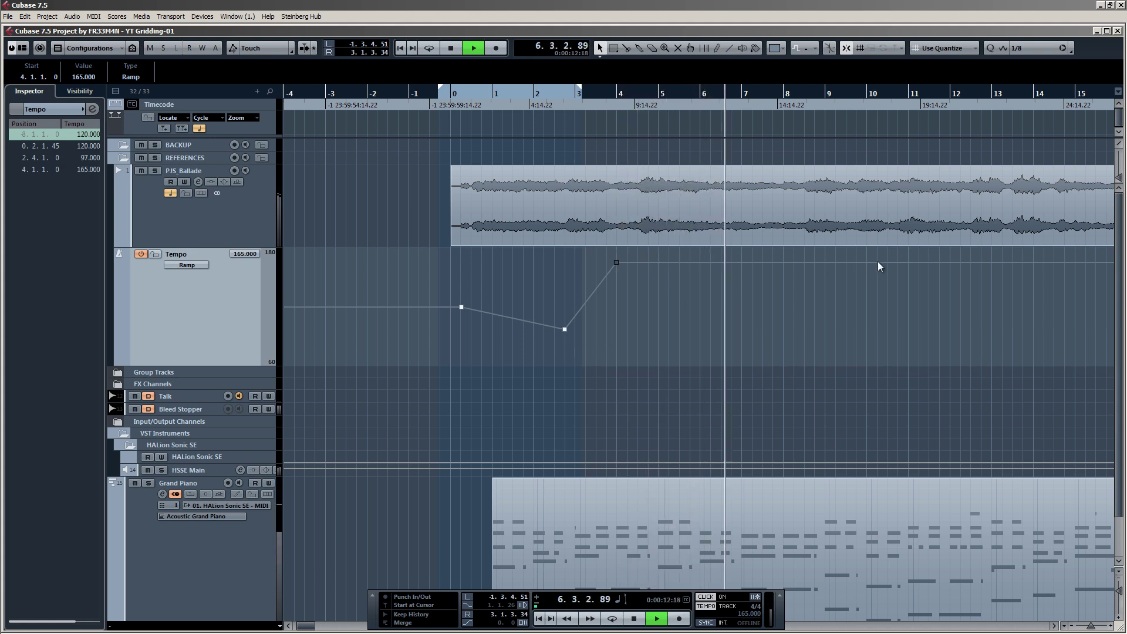
pyautogui.moveTo(878, 262); pyautogui.dragTo(882, 358)
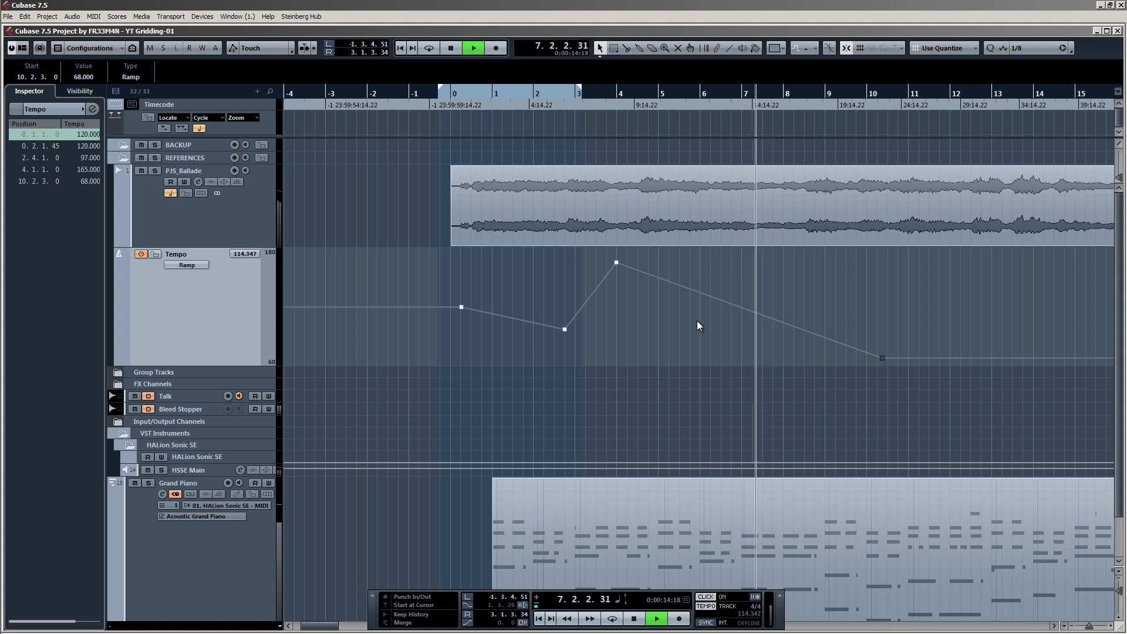
# Listen to the audio and piano following the tempo curve until about bar 9, and stop playback.
pyautogui.press('g')
pyautogui.press('g')
pyautogui.press('g')
pyautogui.press('g')
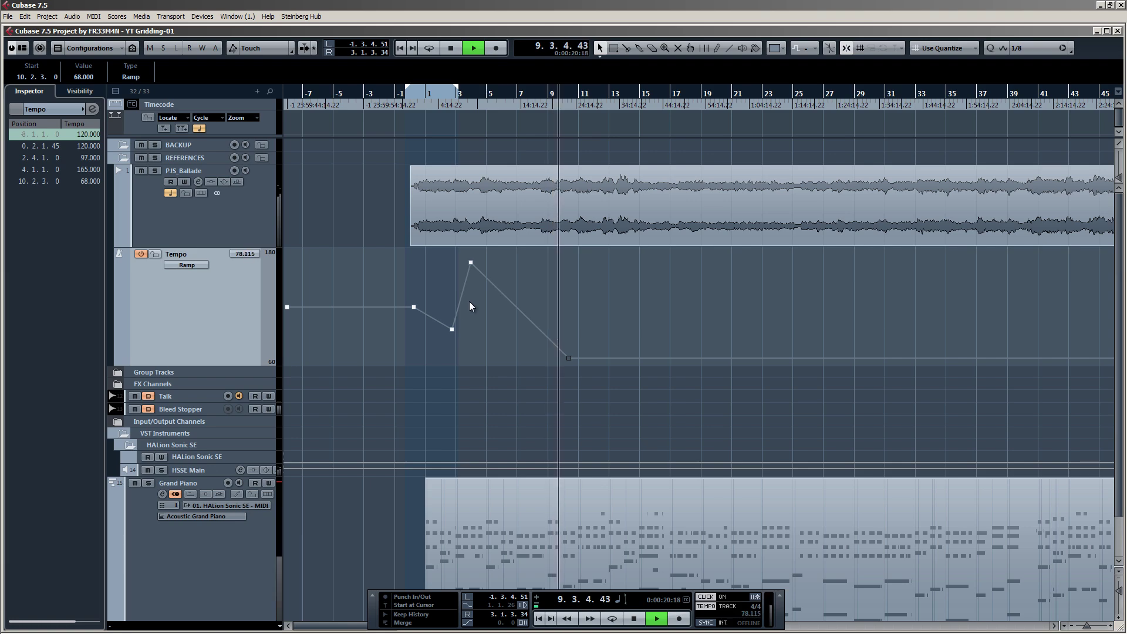
pyautogui.press('space')
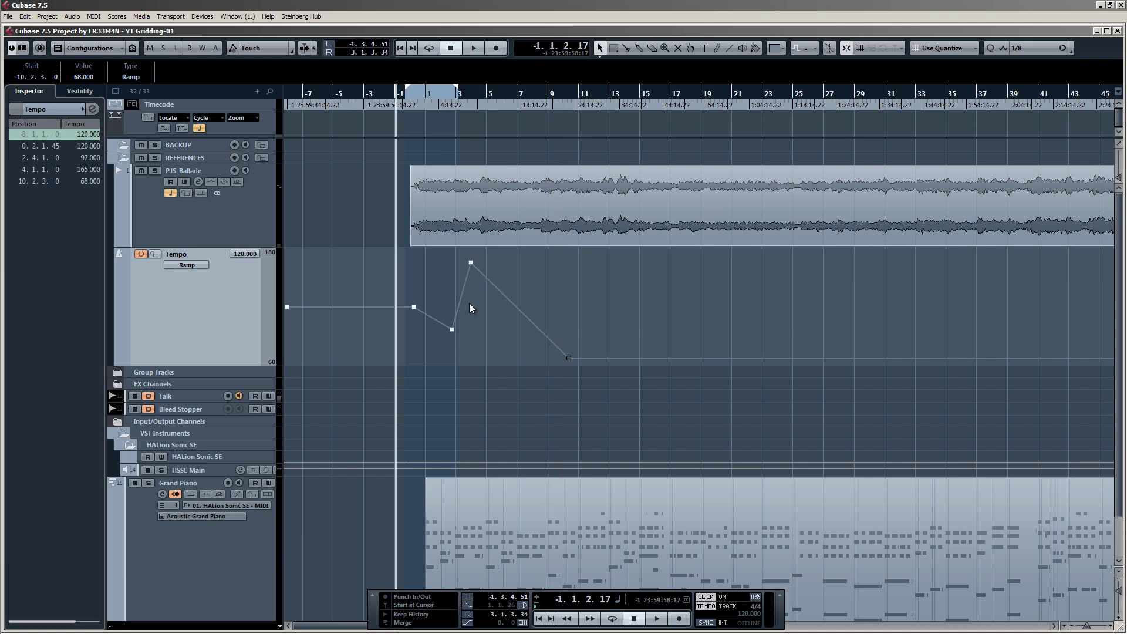